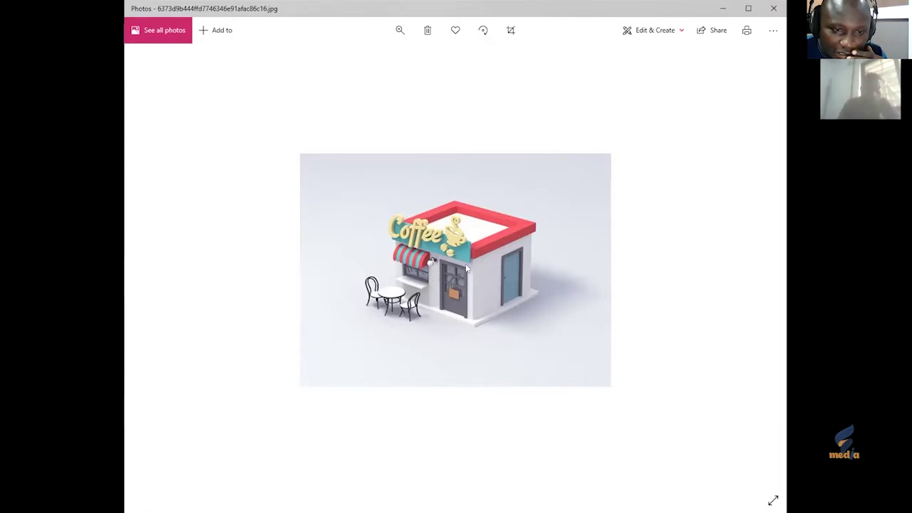
Enlarge the coffee shop reference photo in Photos with the zoom slider.
click(400, 30)
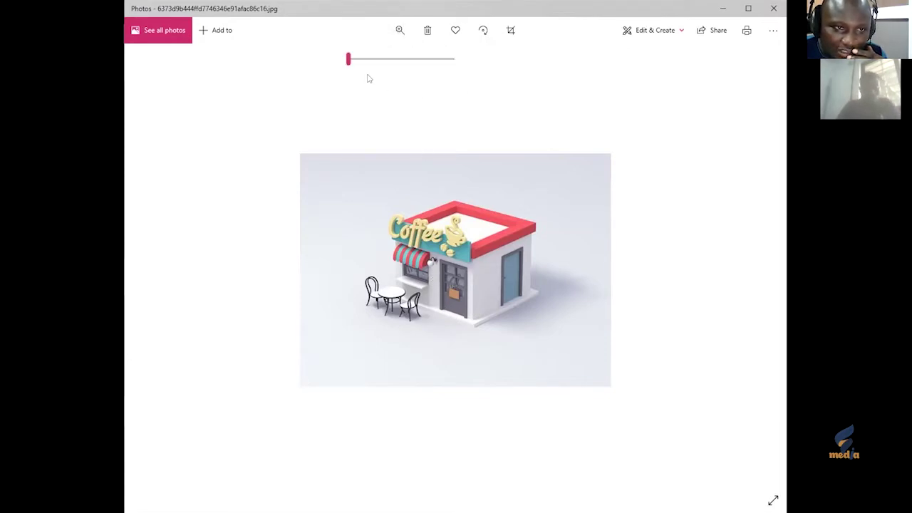
drag(348, 60, 402, 42)
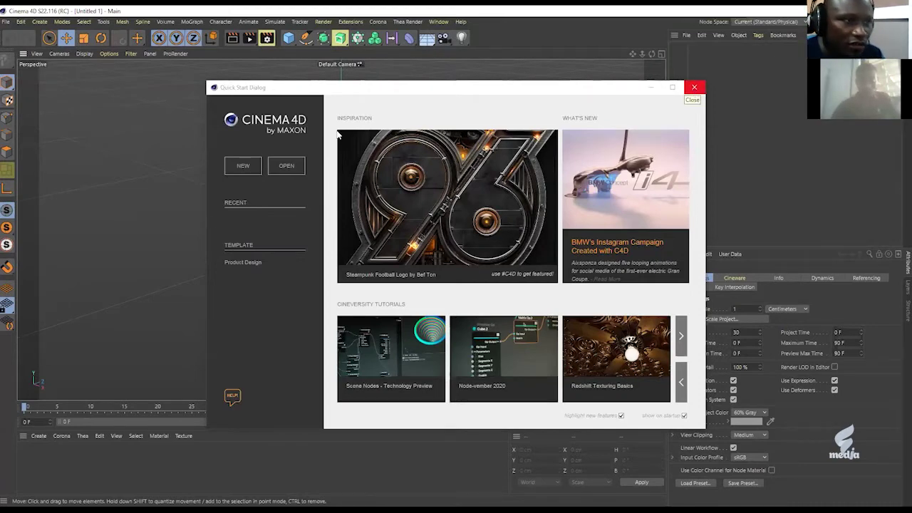
Dismiss the Quick Start dialog and orbit the Perspective view back over the empty grid.
click(694, 89)
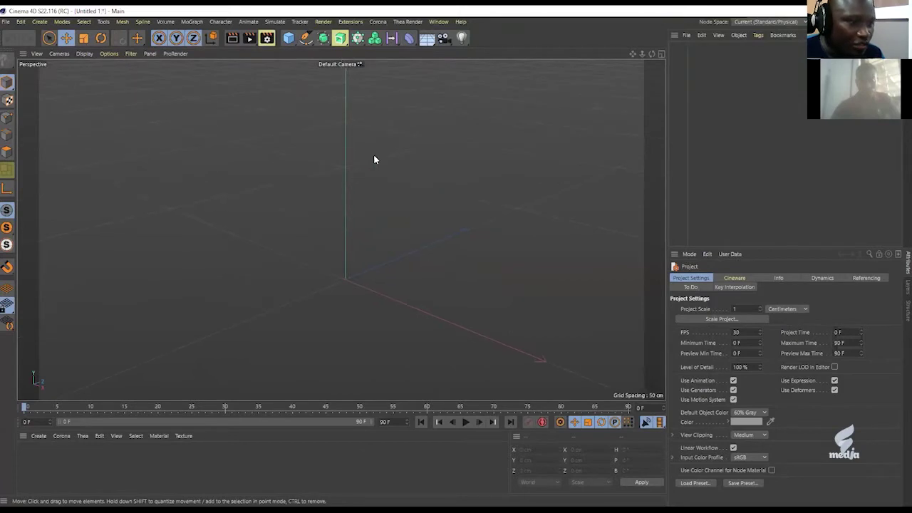
alt+drag(381, 148, 336, 179)
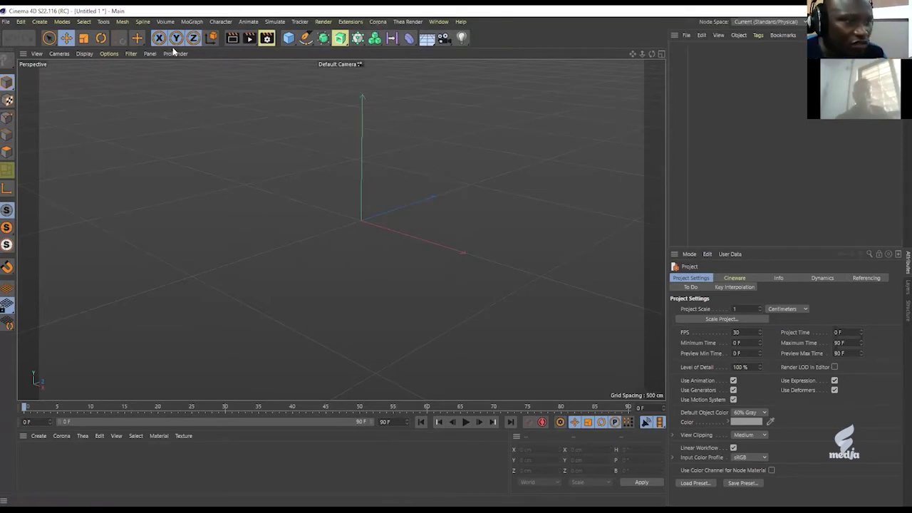
Add a cube and double its X, Y and Z sizes to 400 cm each.
click(289, 38)
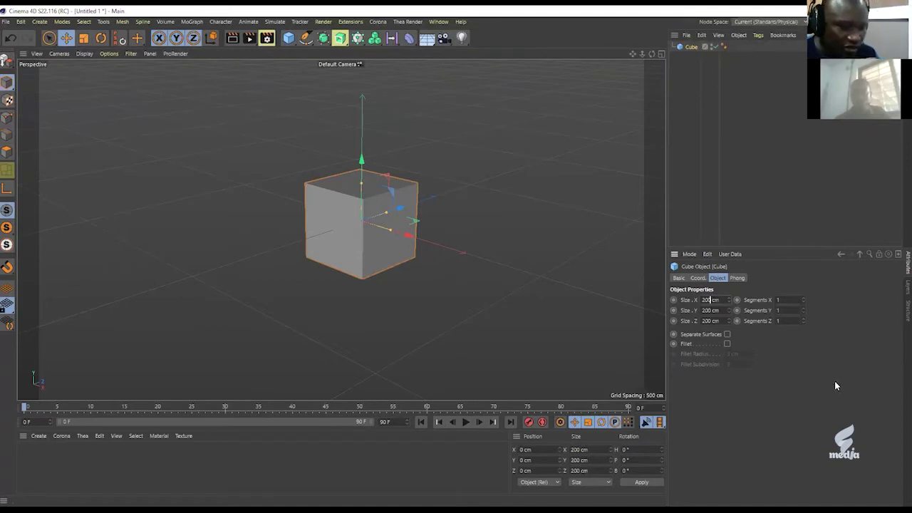
text(*)
text(2)
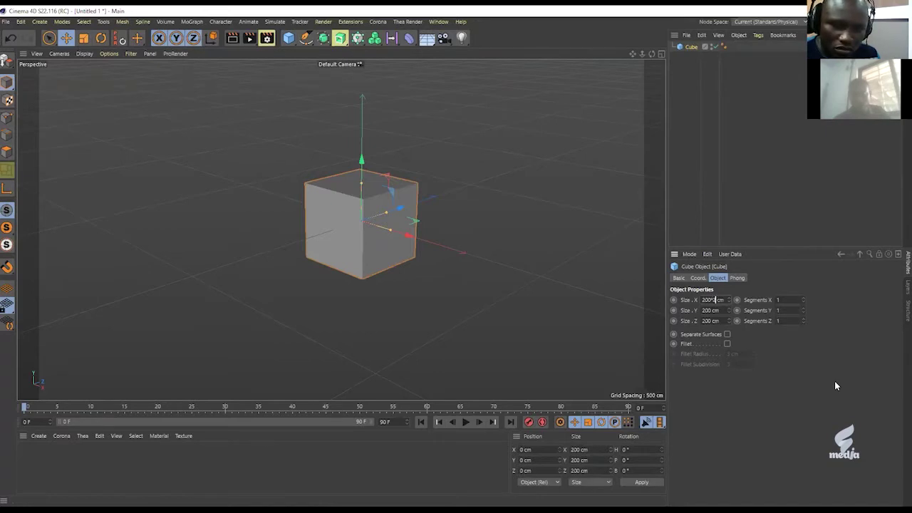
key(Tab)
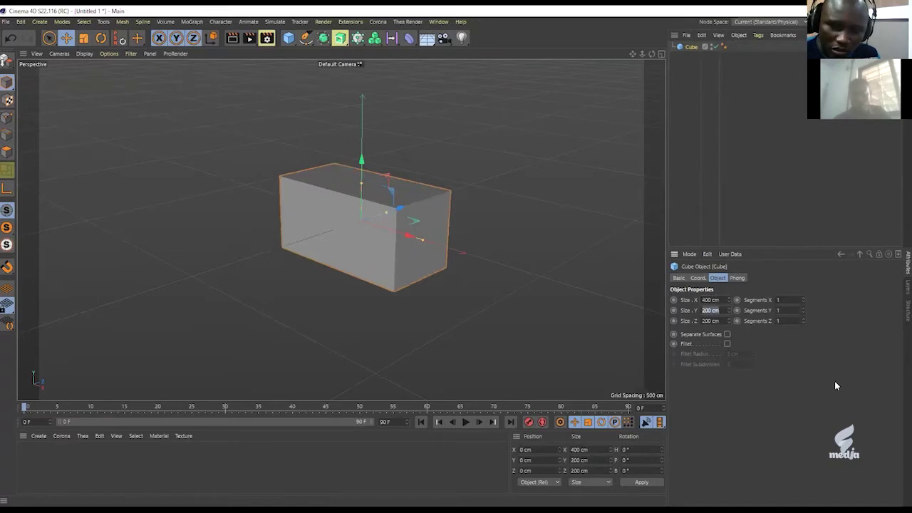
key(Return)
text(*2)
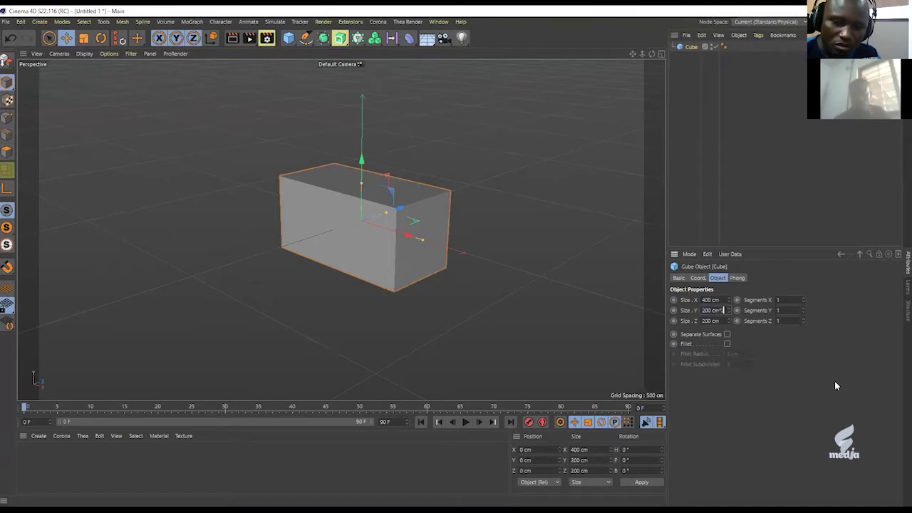
key(Tab)
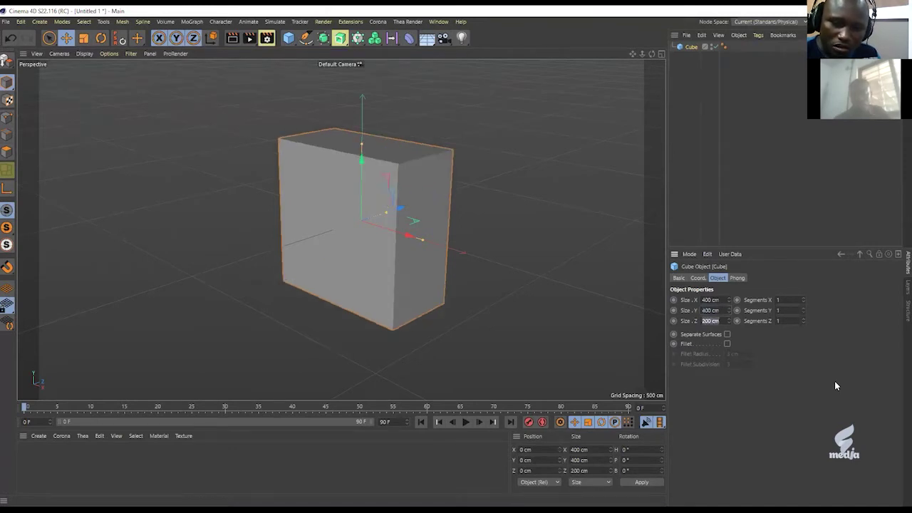
key(End)
text(*)
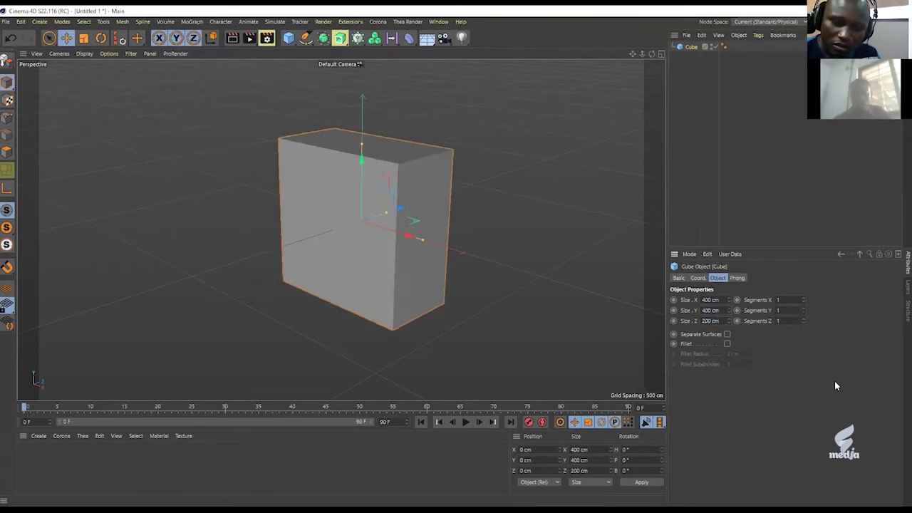
text(2)
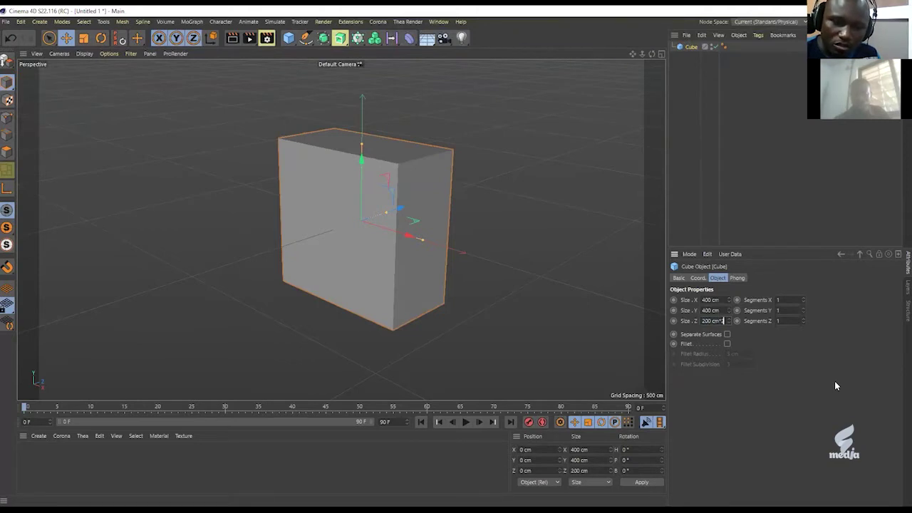
key(Return)
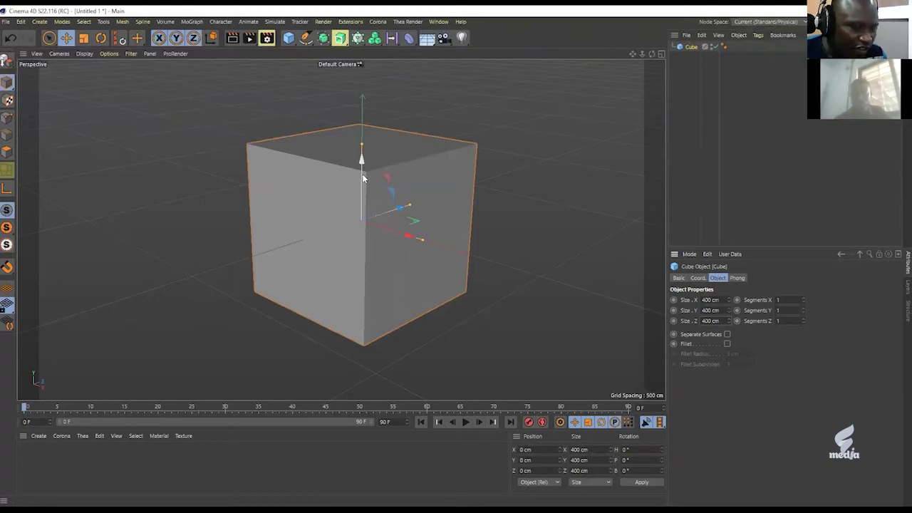
Lift the cube and set its Y position to 100 cm.
drag(363, 178, 356, 160)
double_click(528, 460)
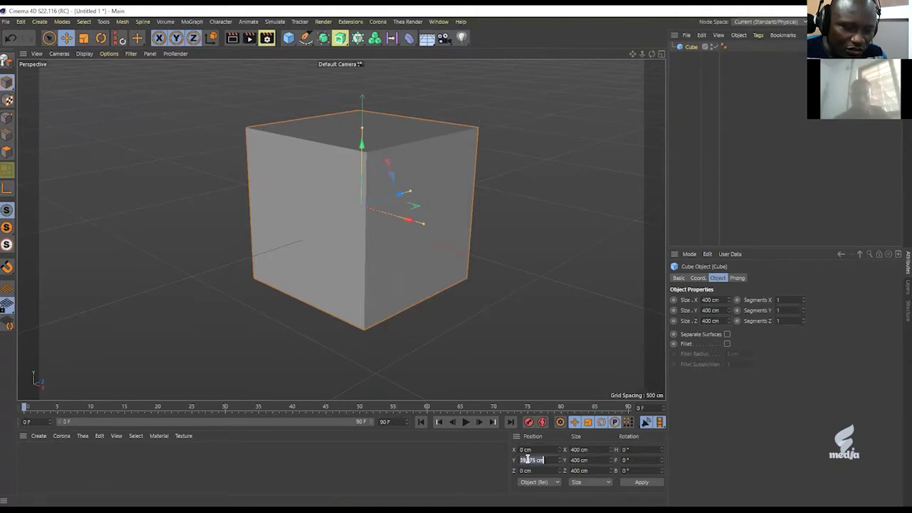
text(100)
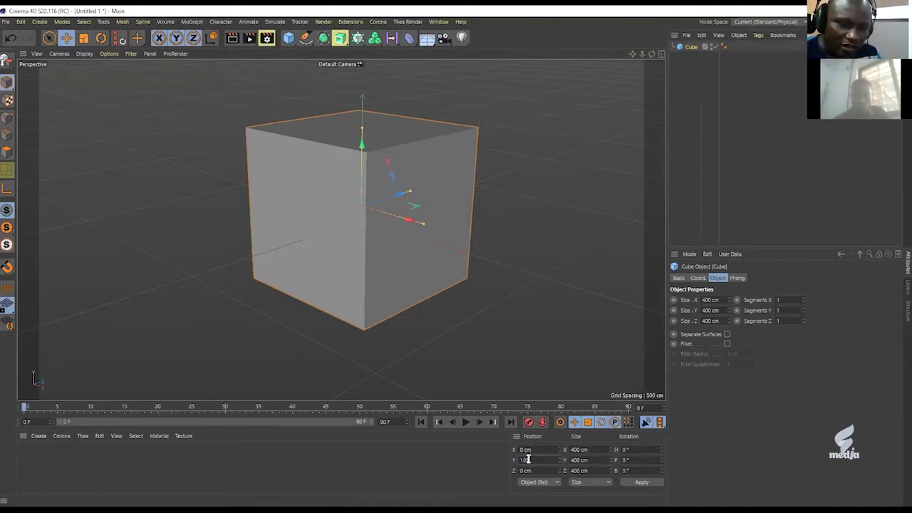
key(Return)
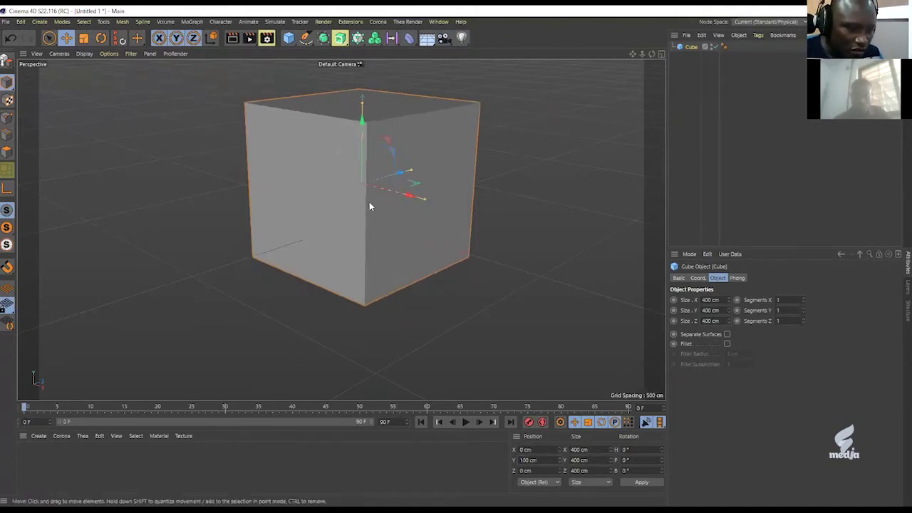
In the maximized Front view, set the cube's Y position to 200 cm so it rests on the ground.
middle_click(588, 202)
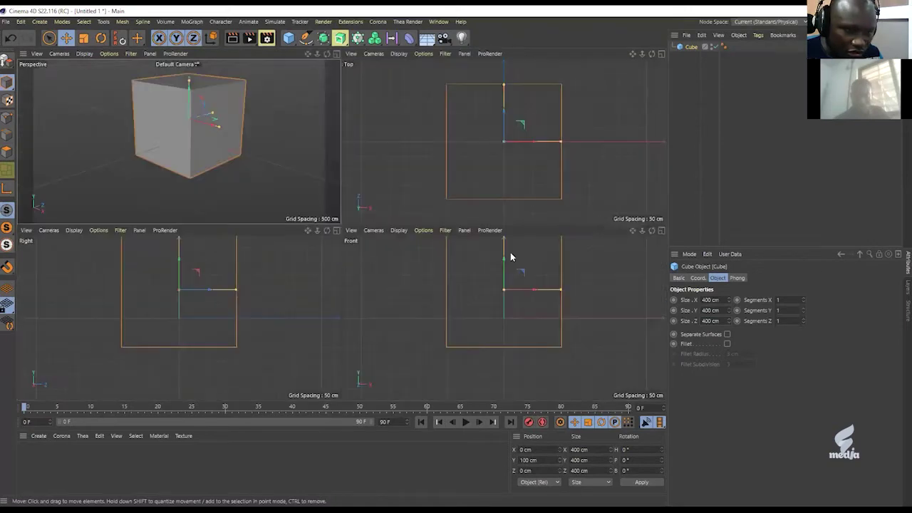
middle_click(523, 310)
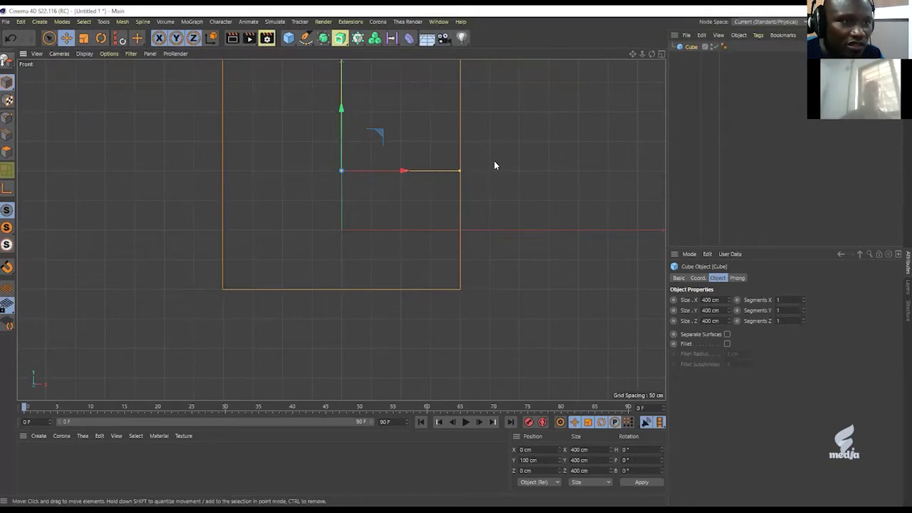
middle_drag(435, 133, 440, 153)
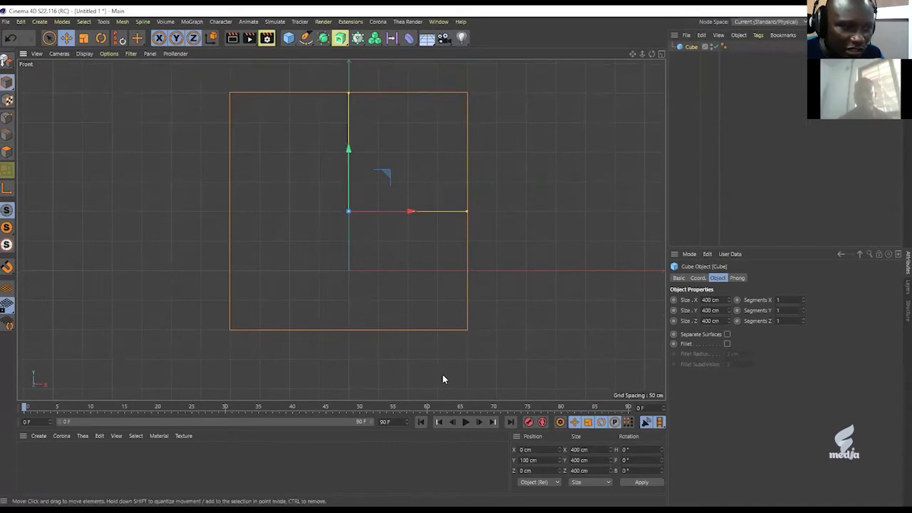
drag(348, 182, 353, 123)
click(529, 459)
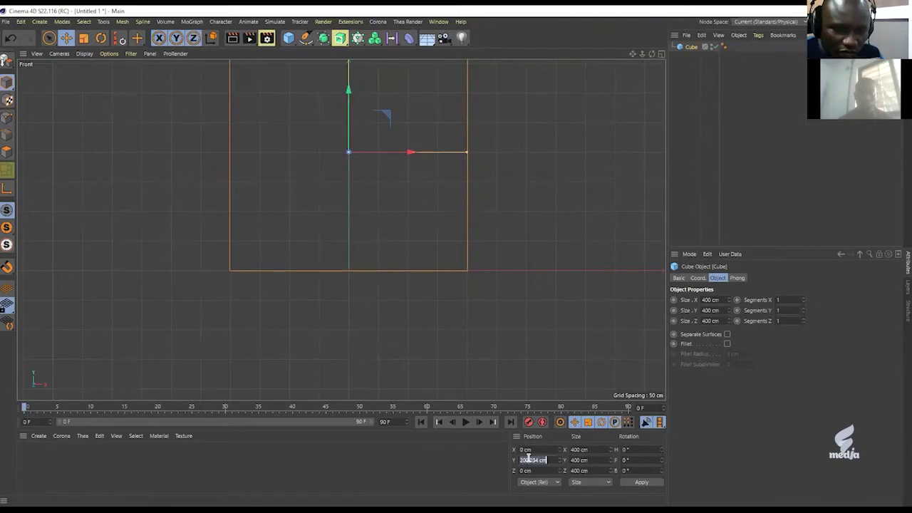
text(200)
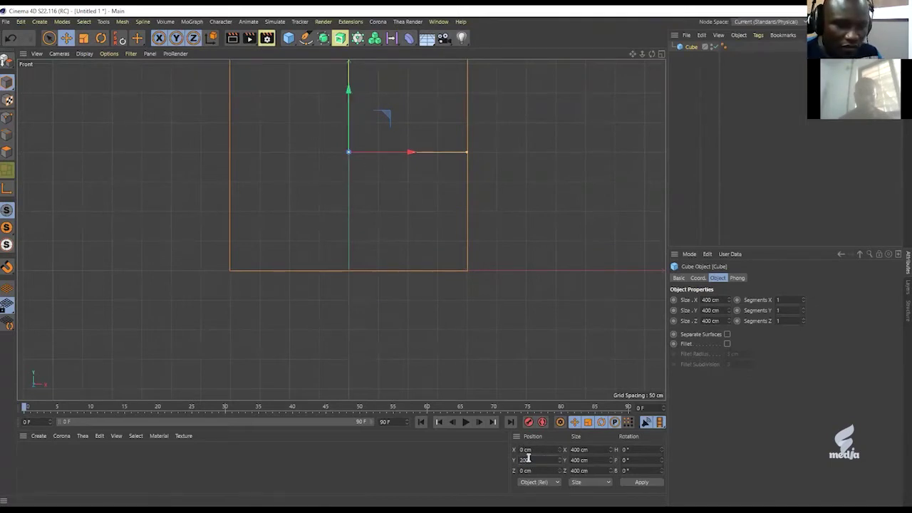
key(Return)
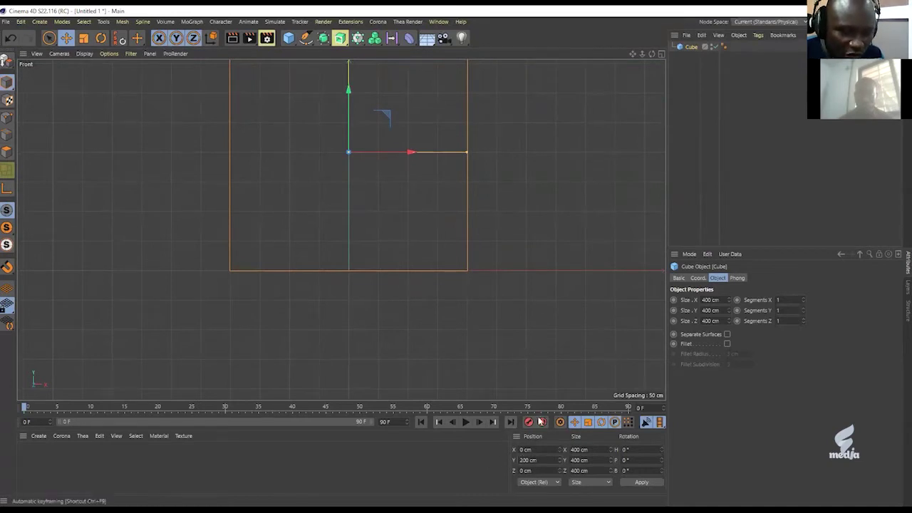
alt+middle_drag(428, 109, 428, 153)
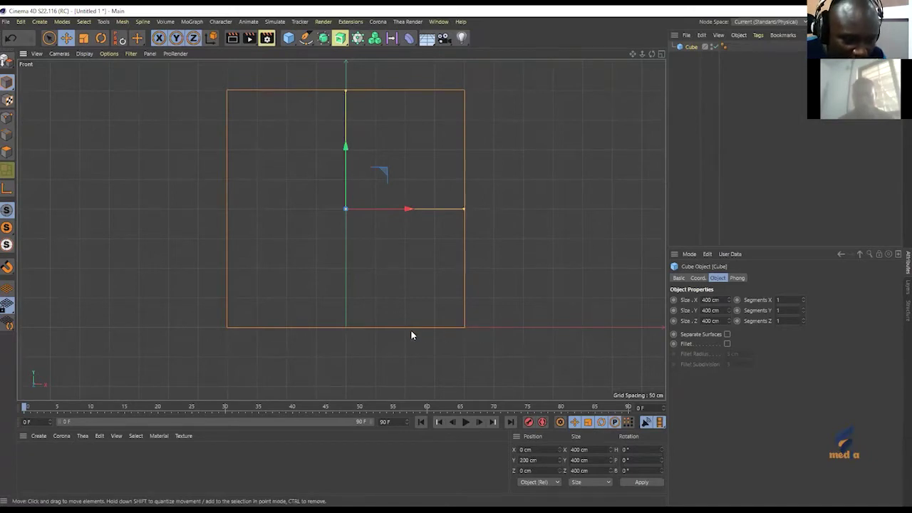
Zoom the Front view in on the cube's bottom-right corner at the ground line.
scroll(417, 306, up, 10)
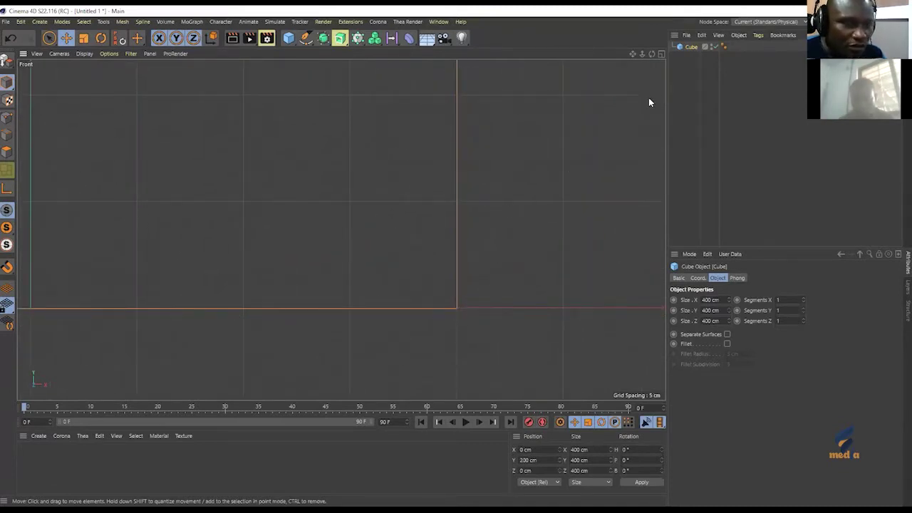
Duplicate the cube in the Object Manager to create Cube.1.
double_click(690, 47)
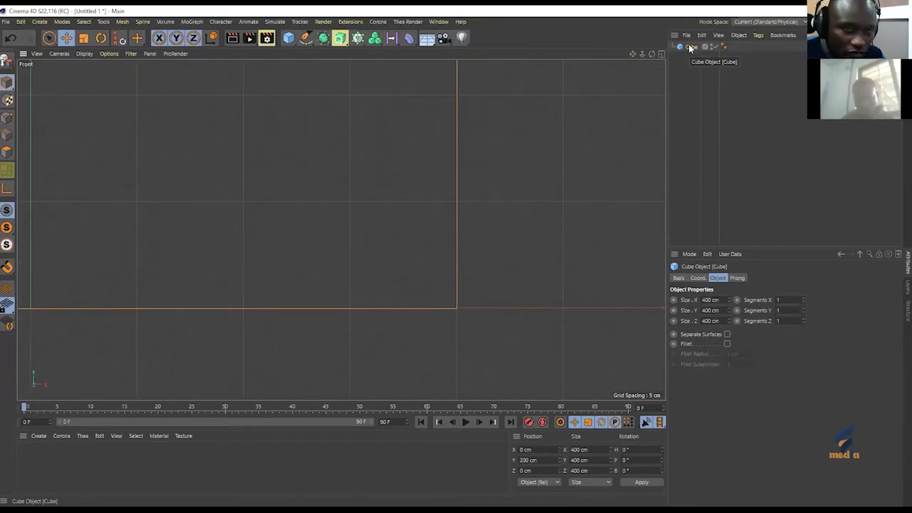
drag(688, 48, 692, 52)
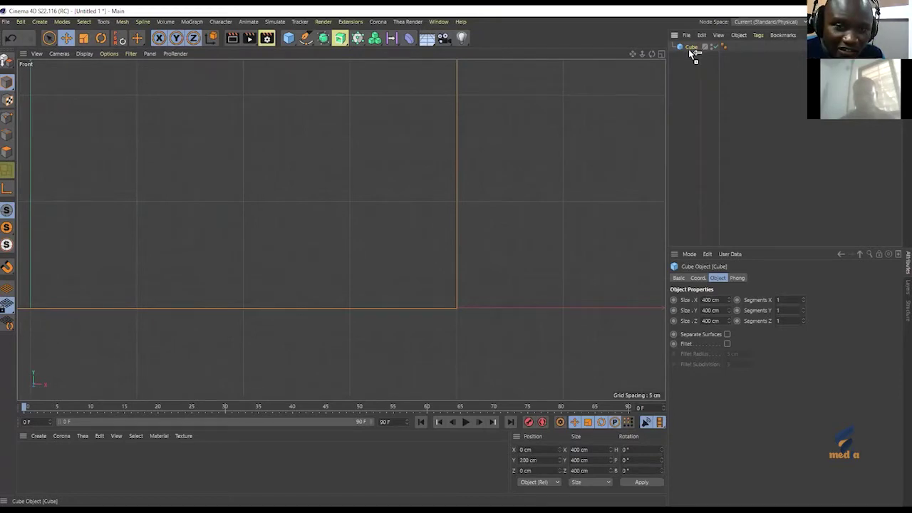
drag(688, 52, 688, 62)
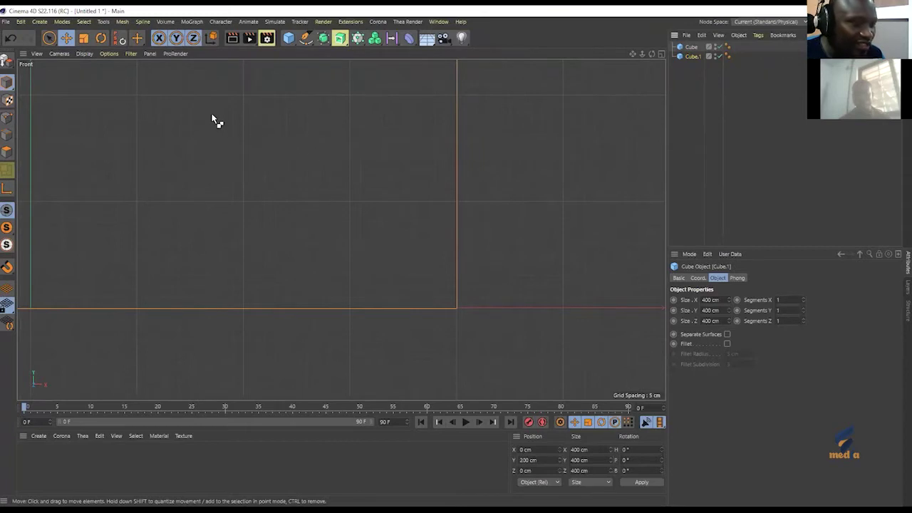
Reframe the whole cube in the Front view, then bring up the coffee shop reference photo.
scroll(326, 138, down, 10)
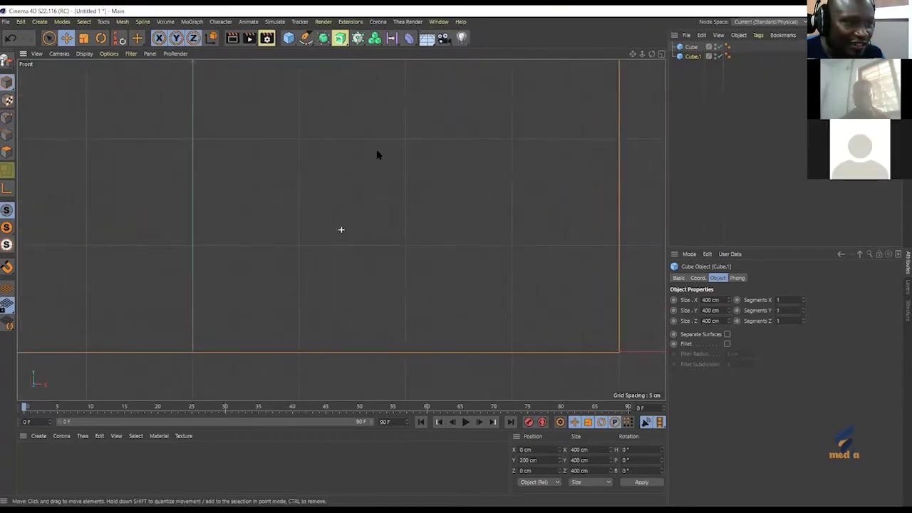
alt+middle_drag(362, 139, 366, 267)
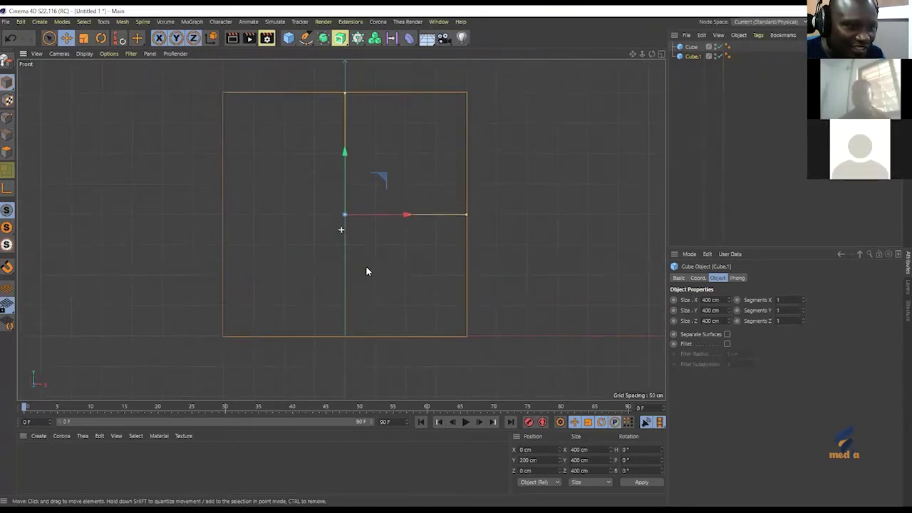
mouse_move(503, 195)
alt+middle_down()
mouse_move(517, 179)
mouse_move(515, 199)
alt+middle_up()
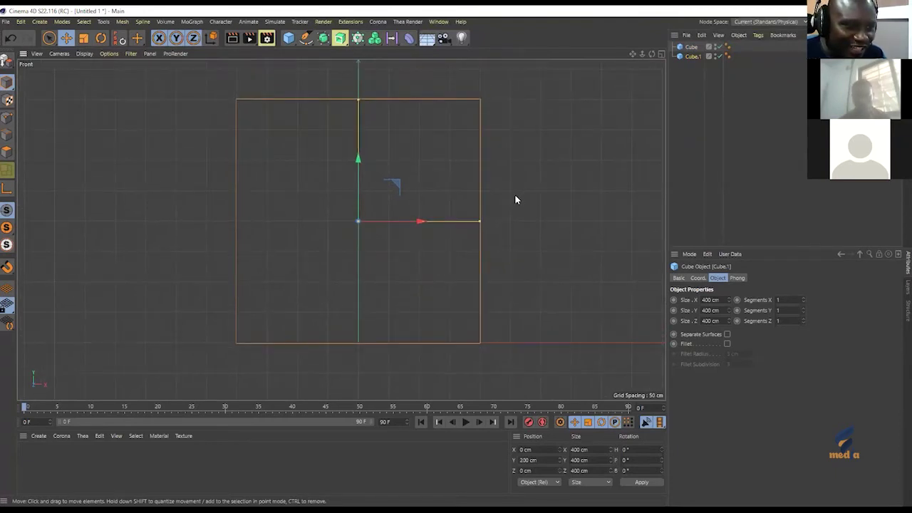
alt+middle_drag(521, 154, 517, 165)
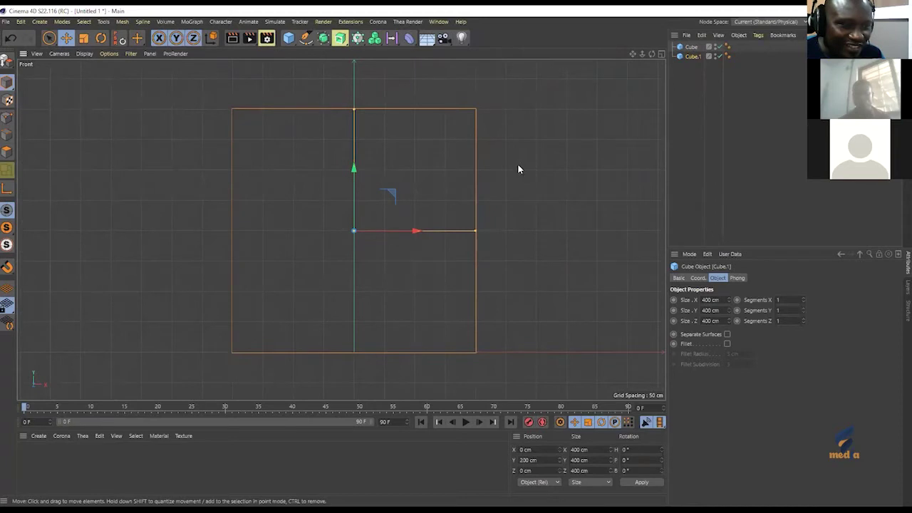
alt+middle_drag(511, 203, 511, 195)
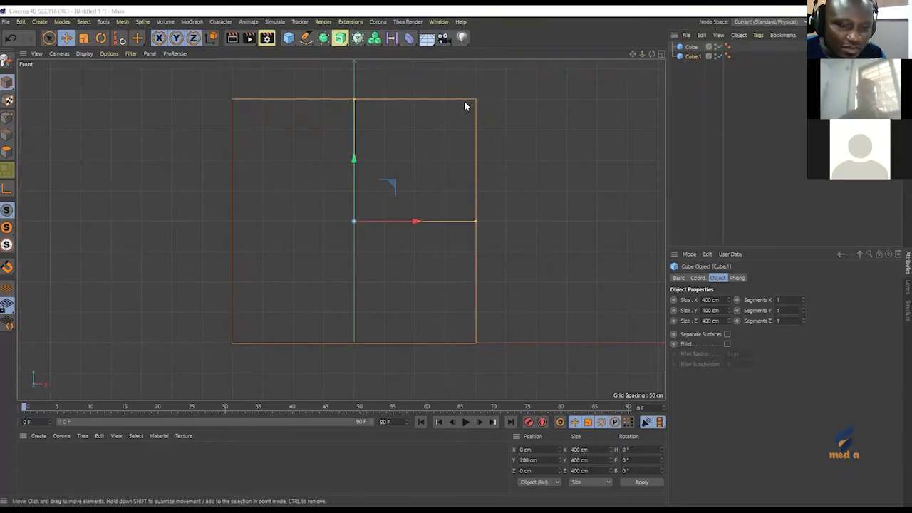
key(alt+Tab)
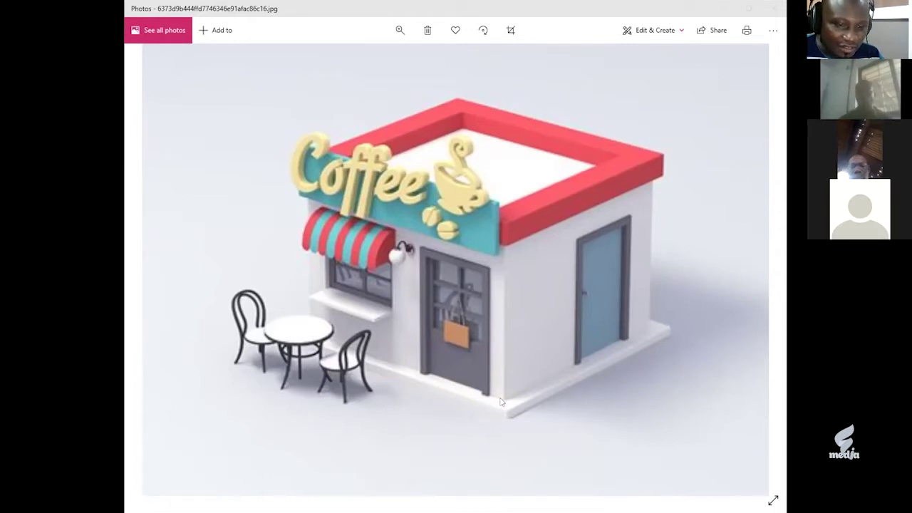
Return from the reference photo to the Cinema 4D Front view of the cube.
key(alt+Tab)
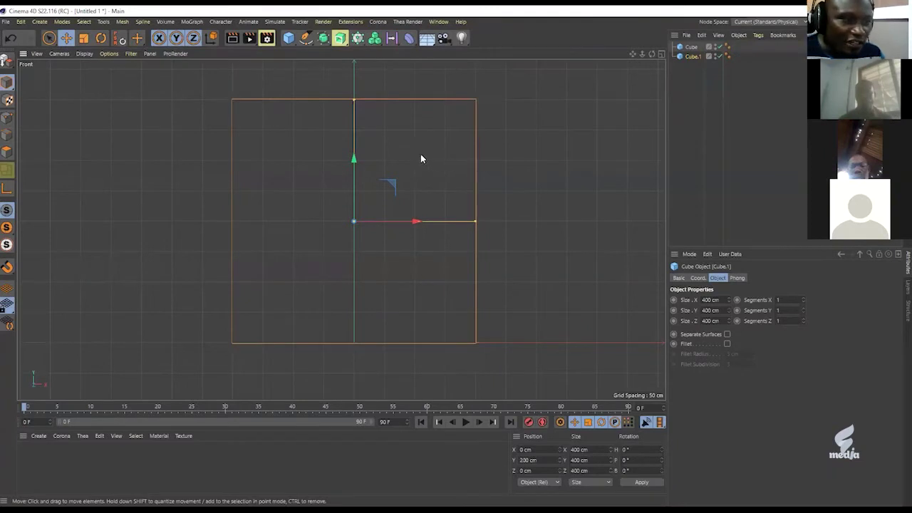
Select the original Cube in the Object Manager.
click(690, 47)
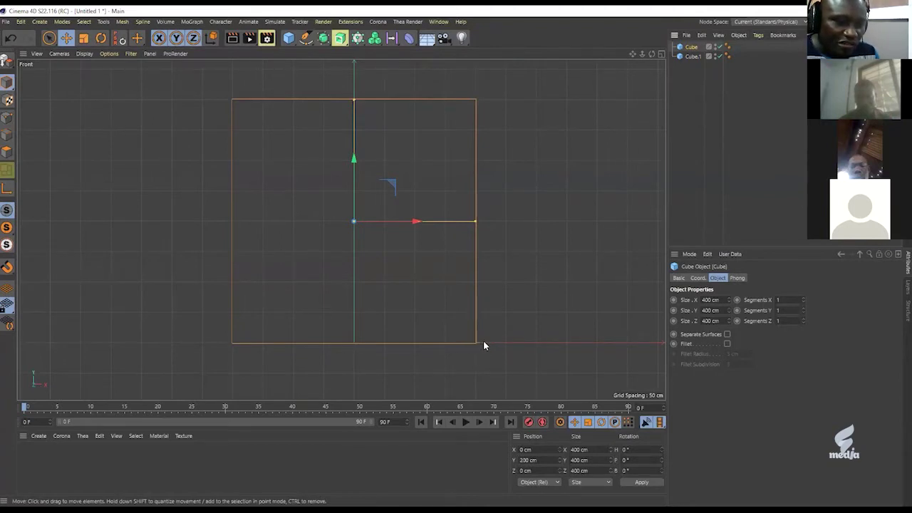
Briefly maximize the Perspective view, then return to the four-view layout.
middle_click(358, 186)
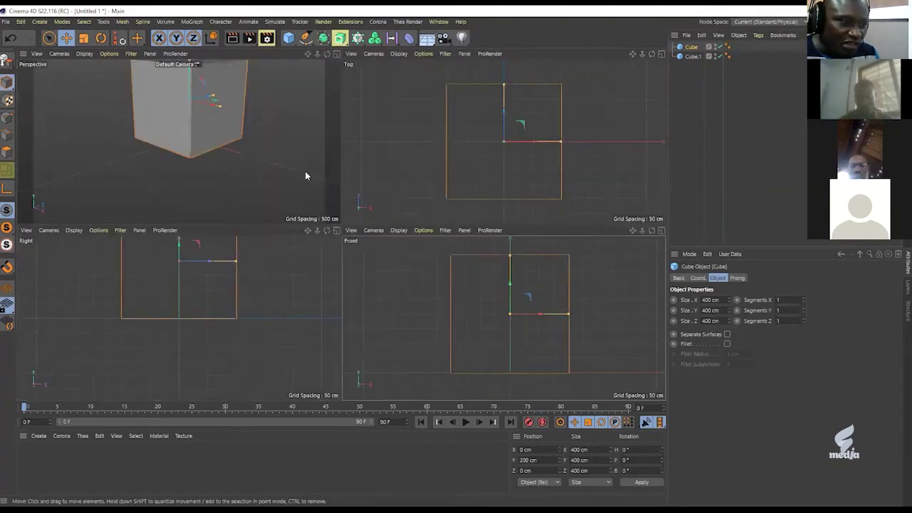
middle_click(231, 151)
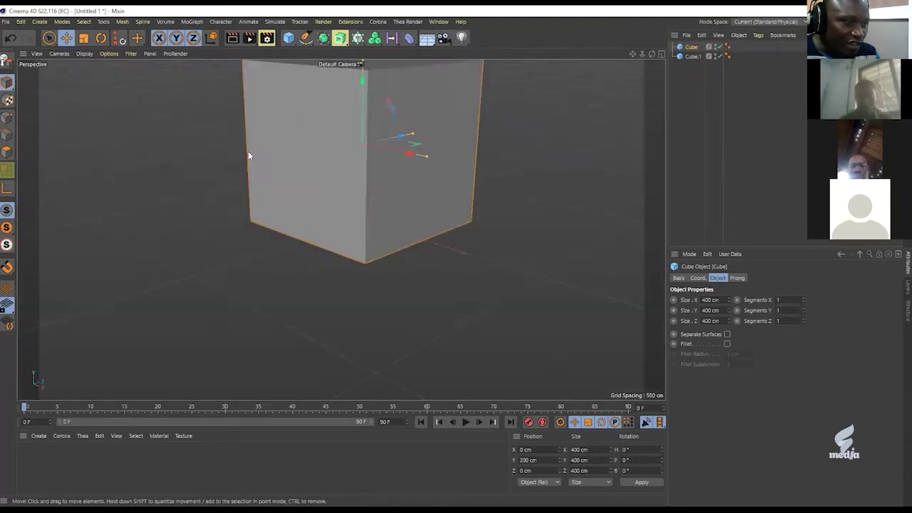
middle_click(361, 167)
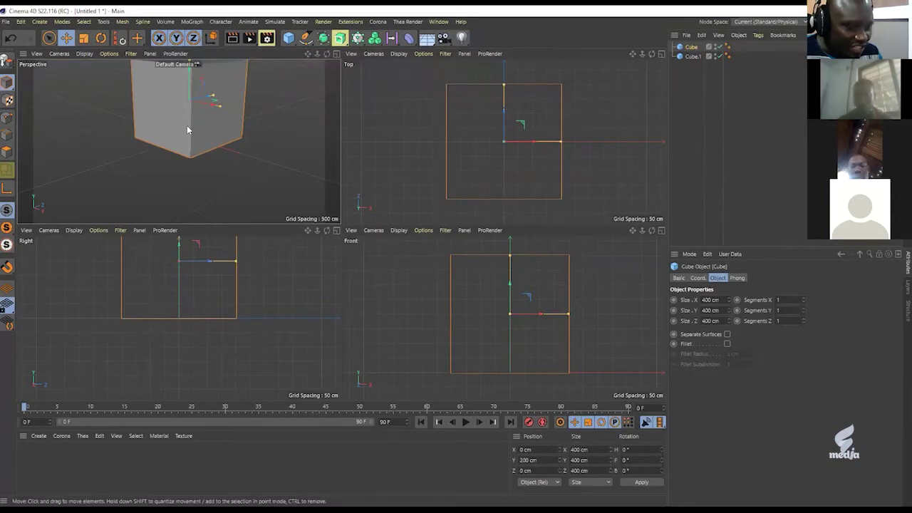
Zoom out and orbit the Perspective view, and reframe the cube in the Top, Right and Front views.
scroll(199, 102, down, 5)
alt+drag(226, 153, 206, 140)
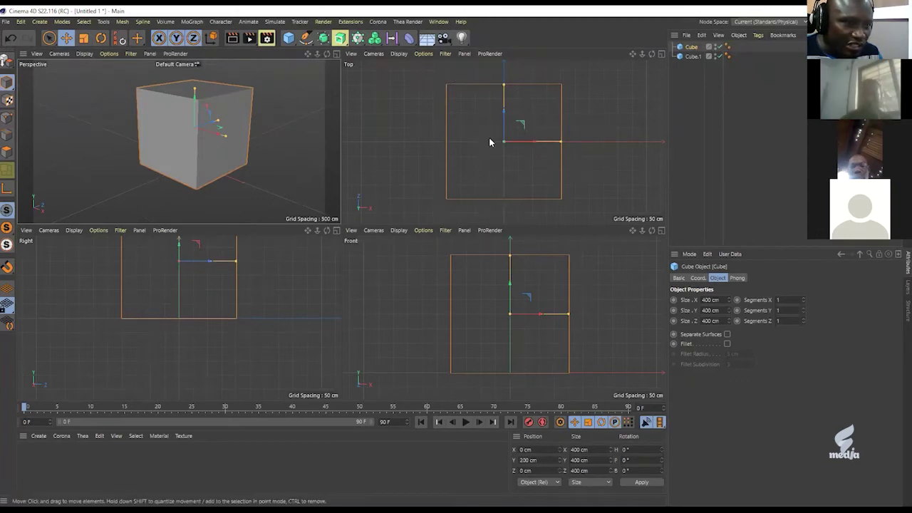
mouse_move(515, 167)
alt+middle_down()
mouse_move(503, 153)
mouse_move(497, 161)
mouse_move(485, 155)
mouse_move(499, 148)
mouse_move(497, 156)
mouse_move(498, 147)
mouse_move(475, 154)
alt+middle_up()
alt+middle_drag(178, 283, 184, 335)
mouse_move(463, 342)
alt+middle_down()
mouse_move(473, 339)
mouse_move(449, 320)
mouse_move(472, 342)
mouse_move(485, 334)
mouse_move(473, 338)
alt+middle_up()
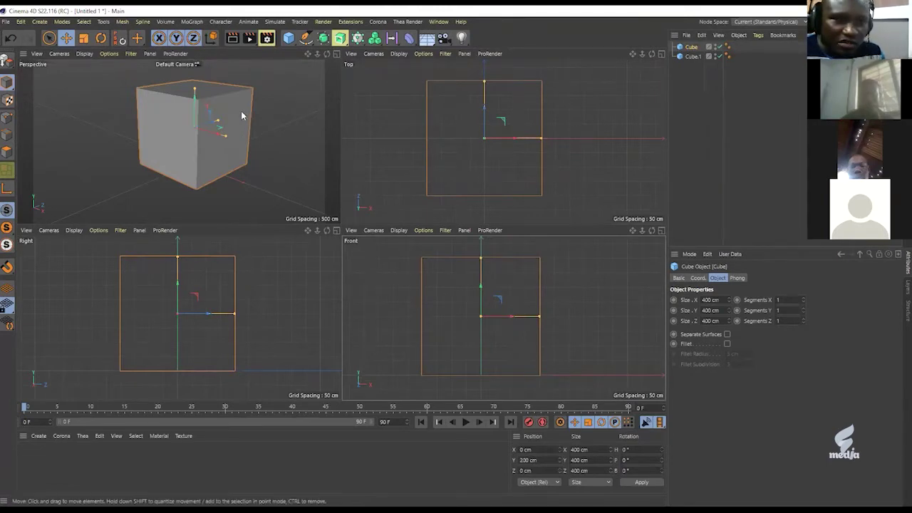
Select Cube.1 and glance at the coffee shop reference image before returning.
click(690, 56)
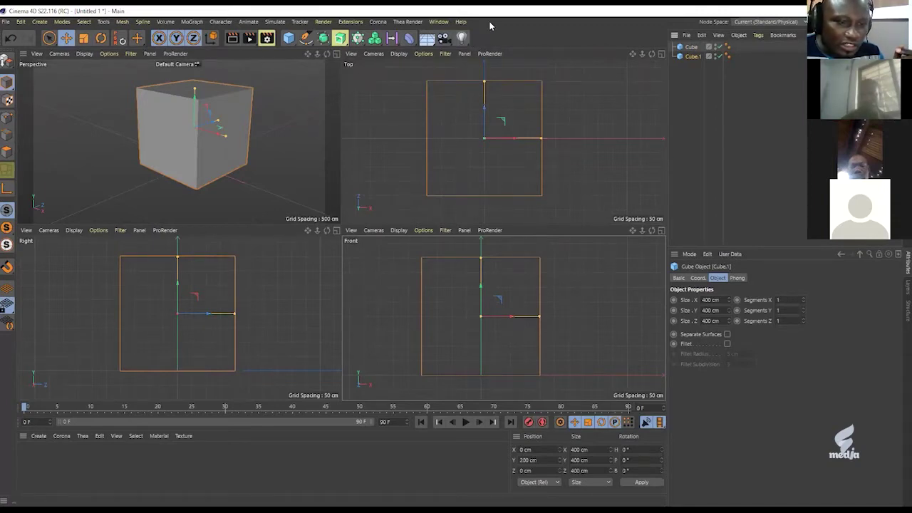
key(alt+Tab)
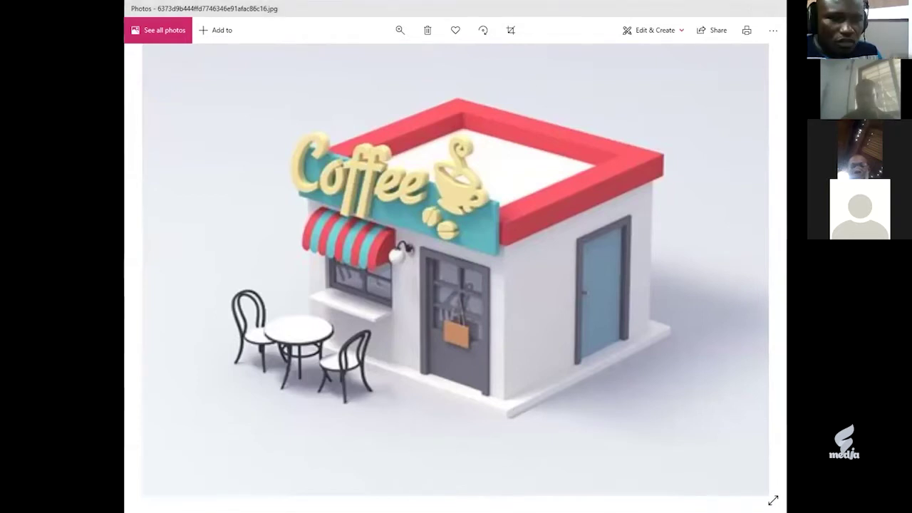
key(alt+Tab)
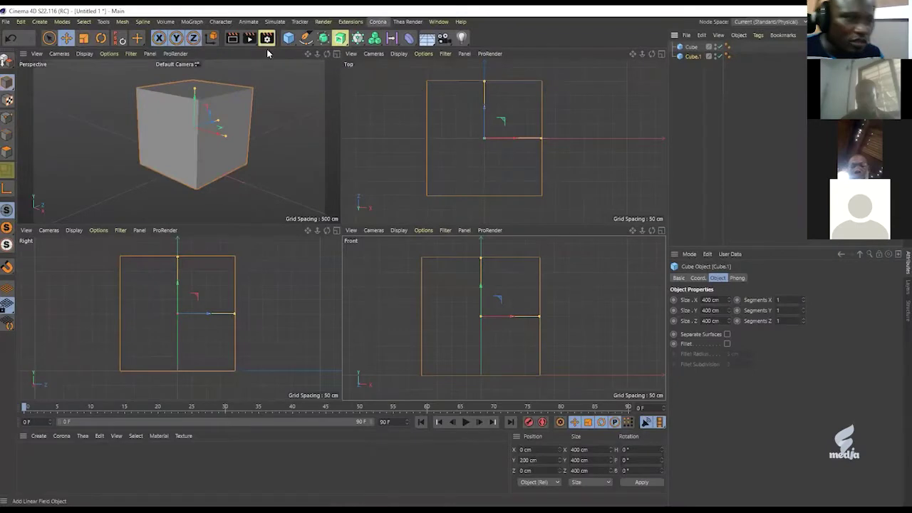
Flatten Cube.1 to a 10 cm-tall slab and place it at Position Y 0 cm.
middle_click(258, 171)
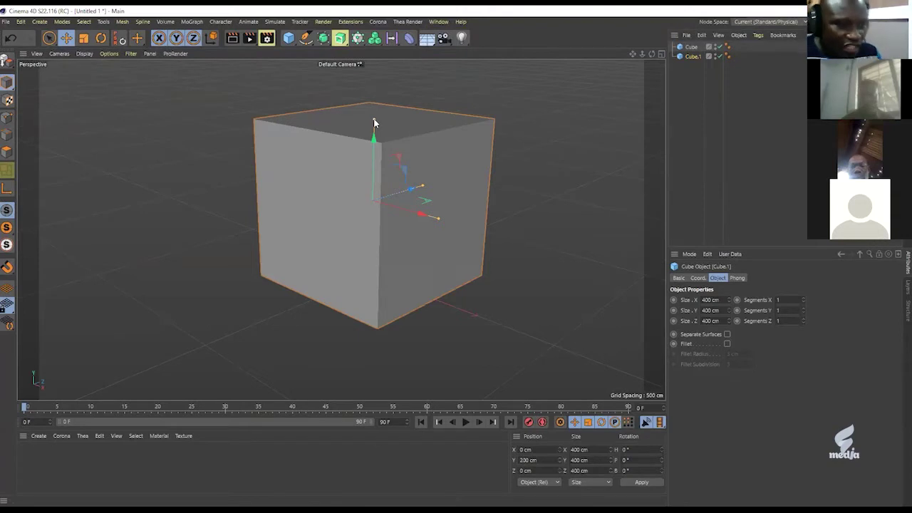
drag(374, 124, 407, 201)
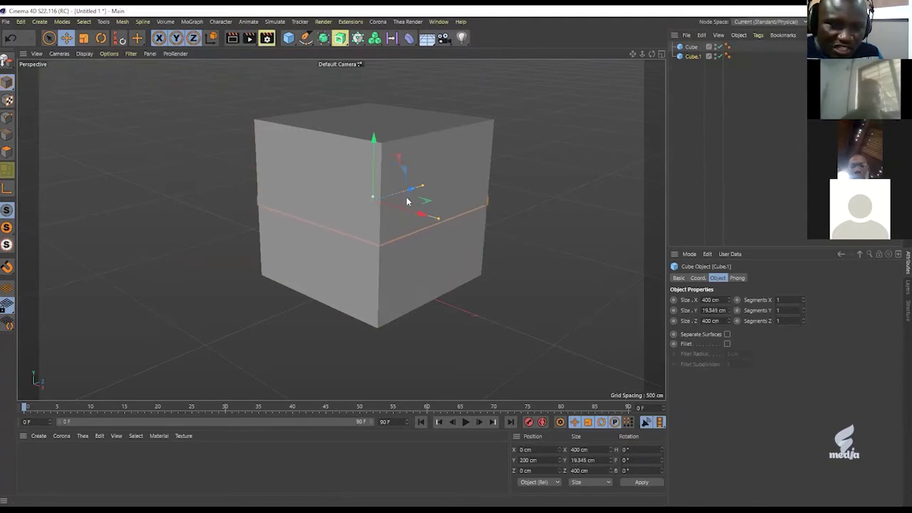
double_click(713, 311)
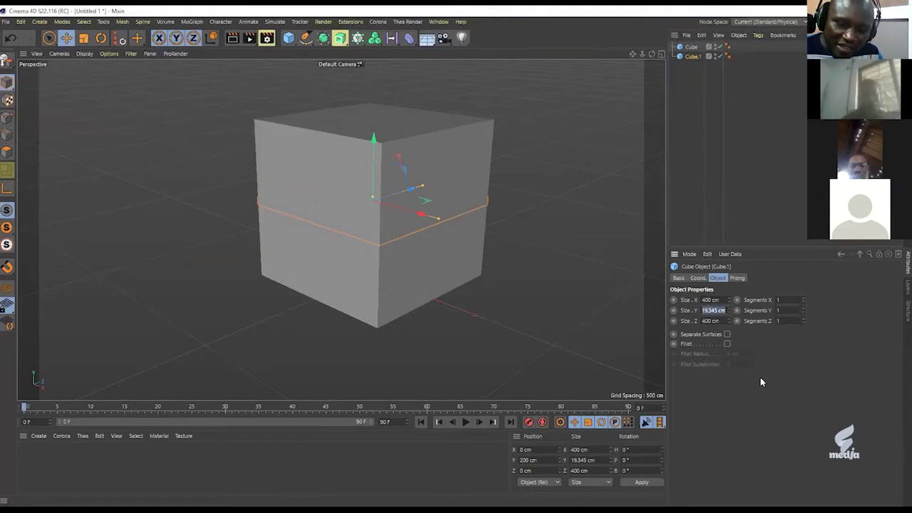
text(10)
key(Return)
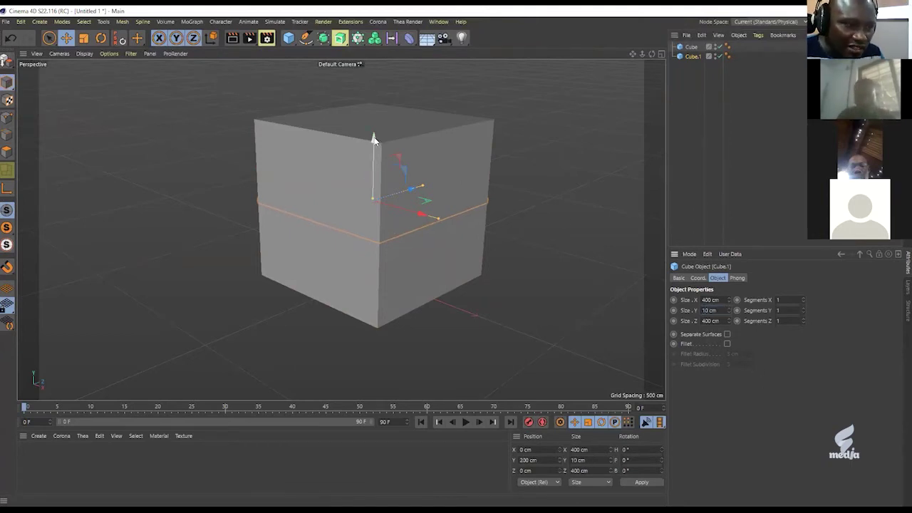
click(541, 461)
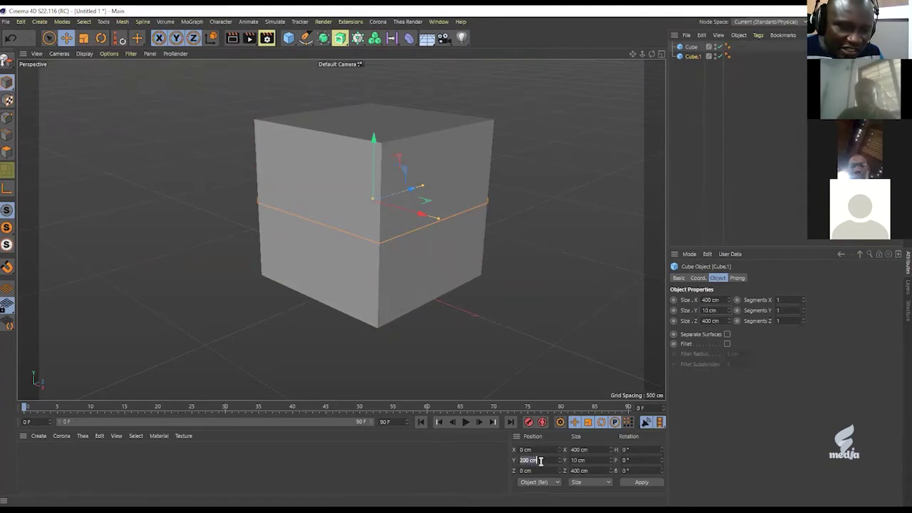
text(0)
key(Return)
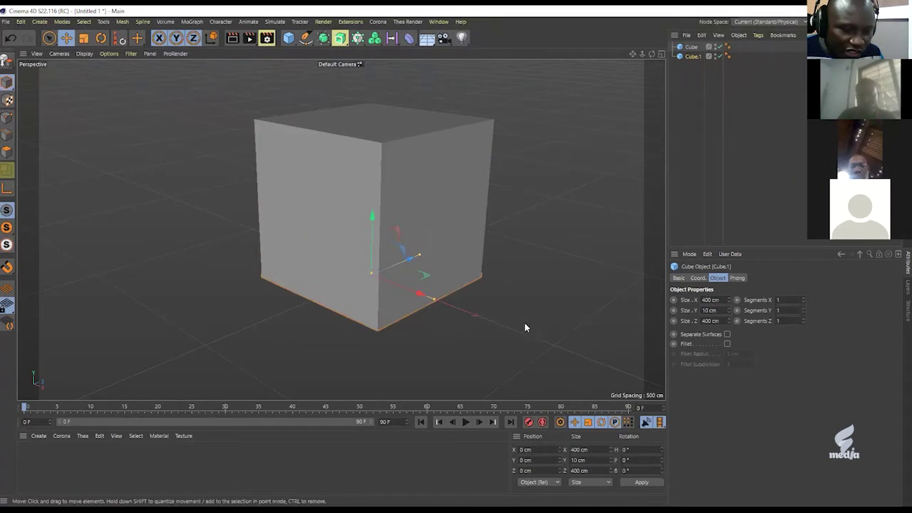
In the maximised Front view, set the slab's Position Y to -5 cm.
middle_click(502, 191)
middle_click(514, 342)
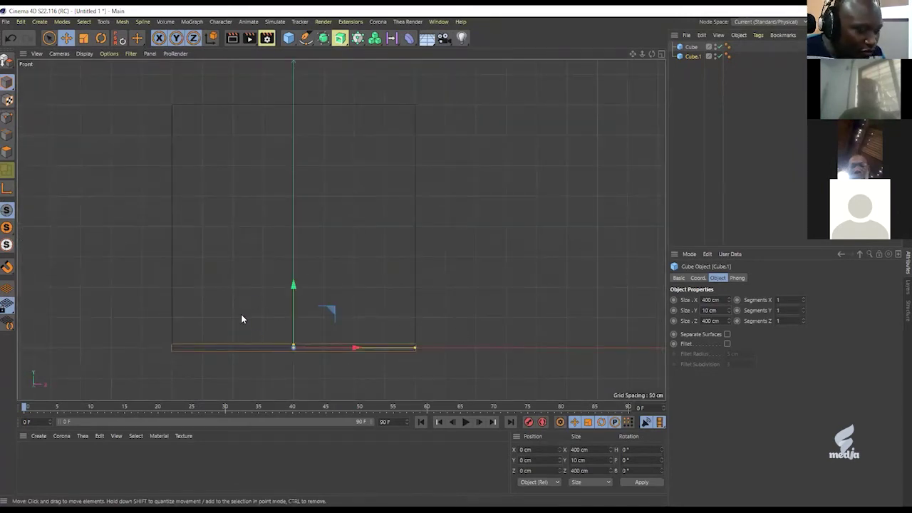
alt+middle_drag(282, 310, 347, 302)
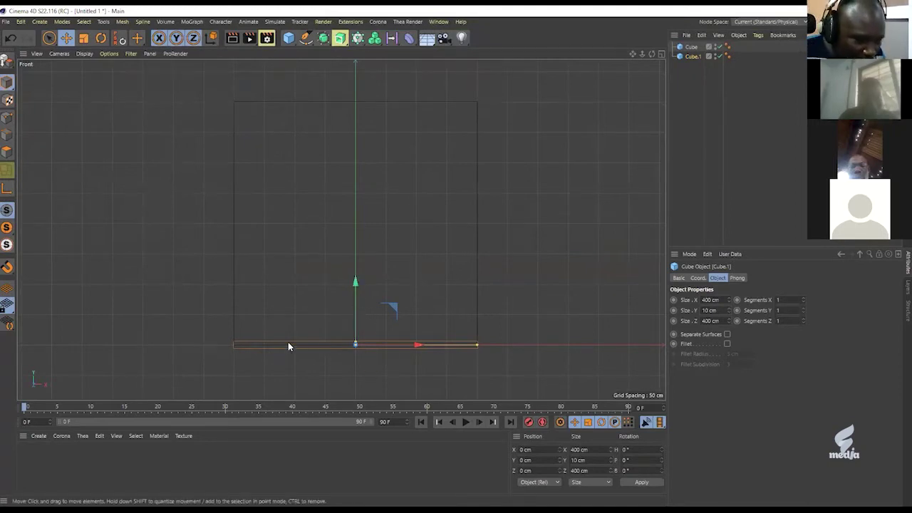
drag(538, 461, 495, 460)
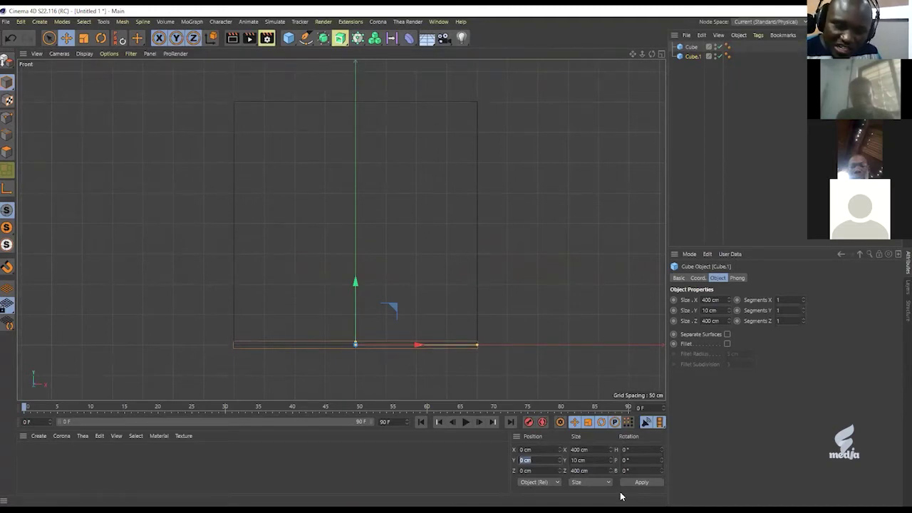
text(-)
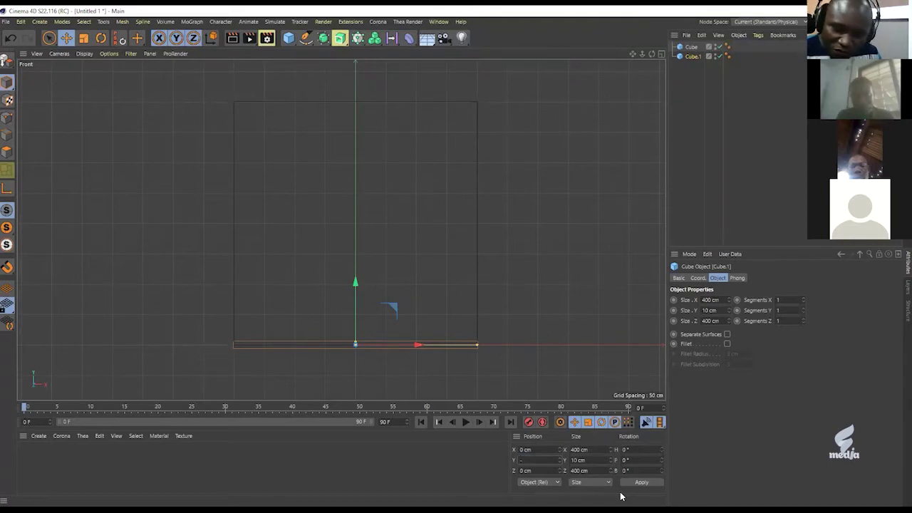
text(5)
key(Return)
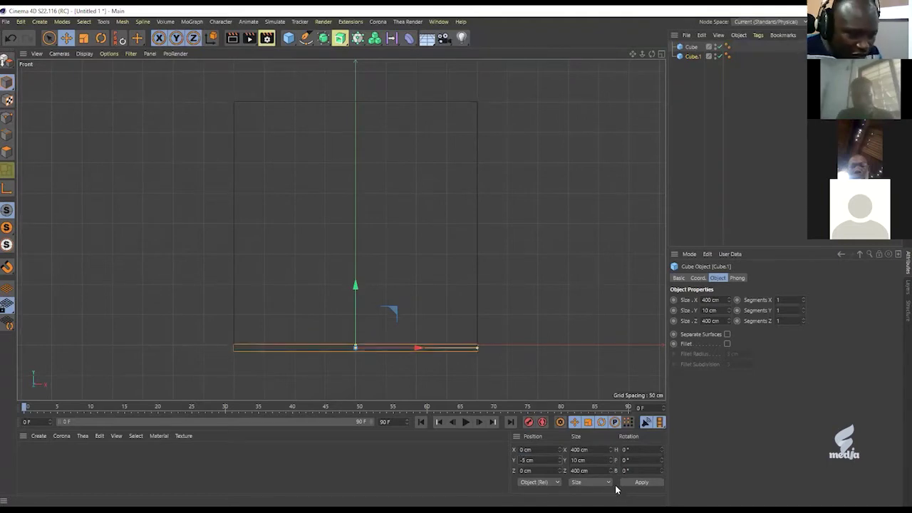
Reselect the flat slab Cube.1 beneath the cube in the front view.
middle_click(526, 253)
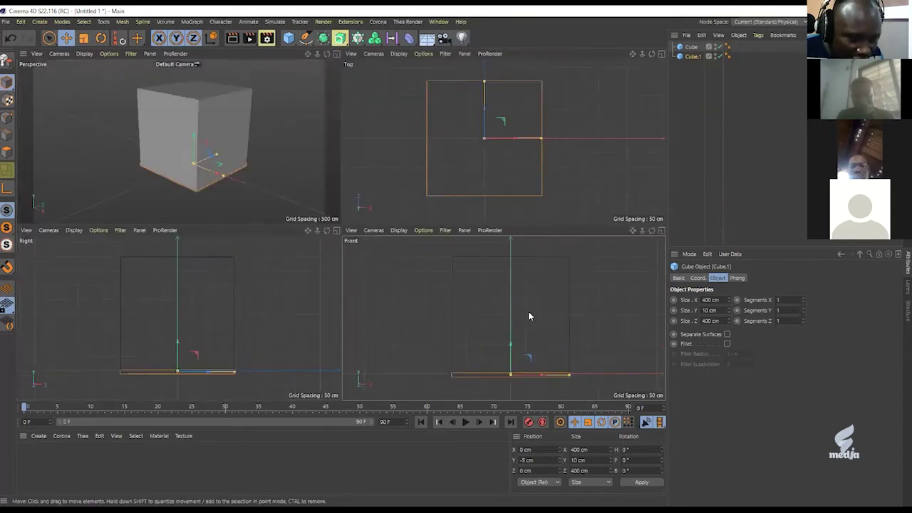
middle_click(526, 349)
click(484, 382)
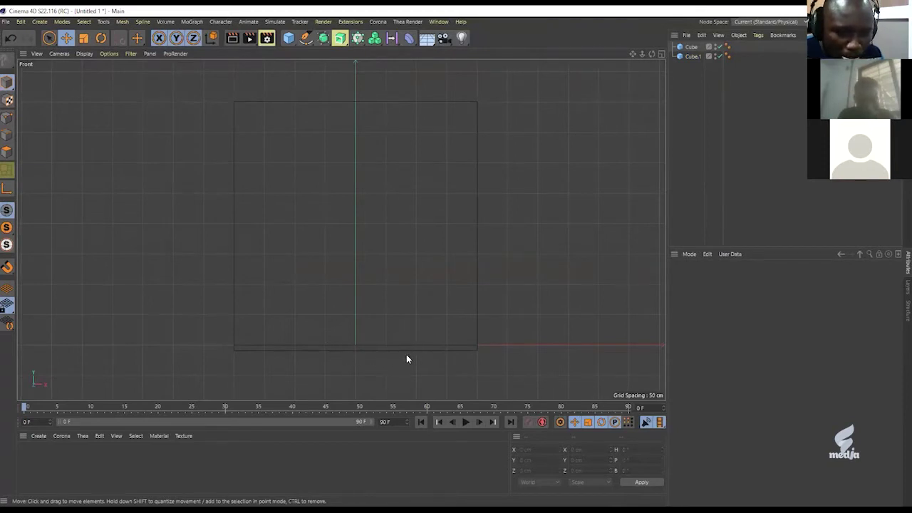
click(325, 348)
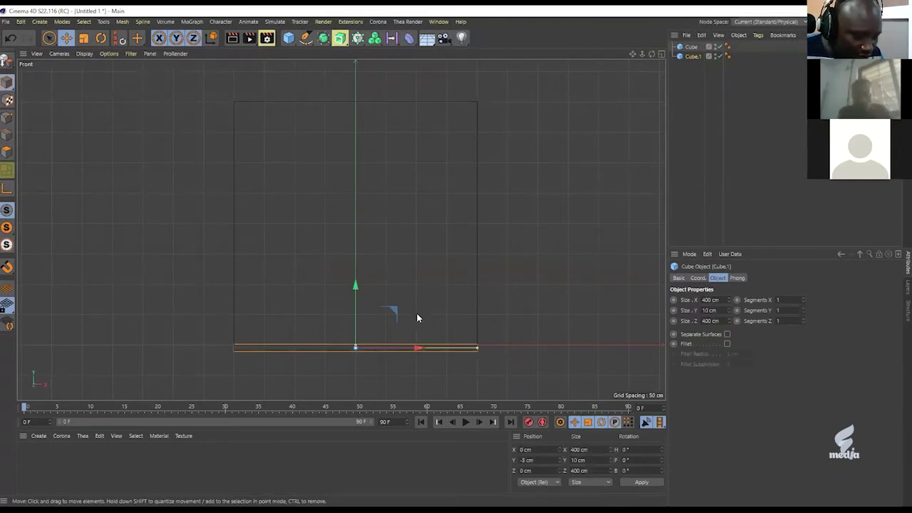
Scale the slab up about 124% so it extends beyond the cube's footprint.
click(83, 39)
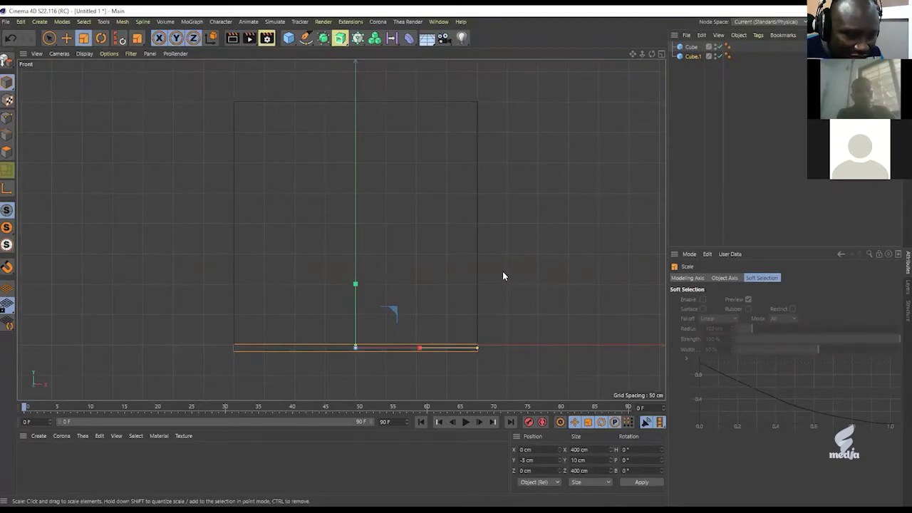
drag(504, 276, 592, 250)
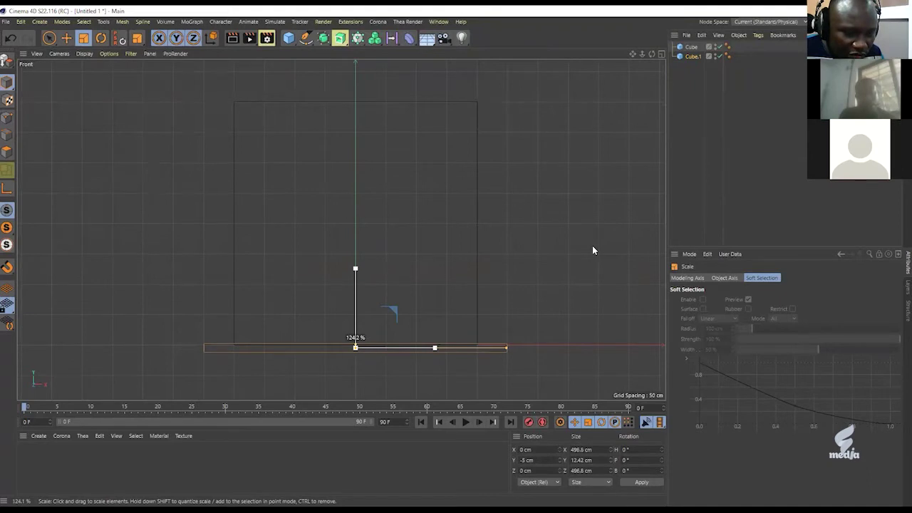
drag(592, 245, 593, 246)
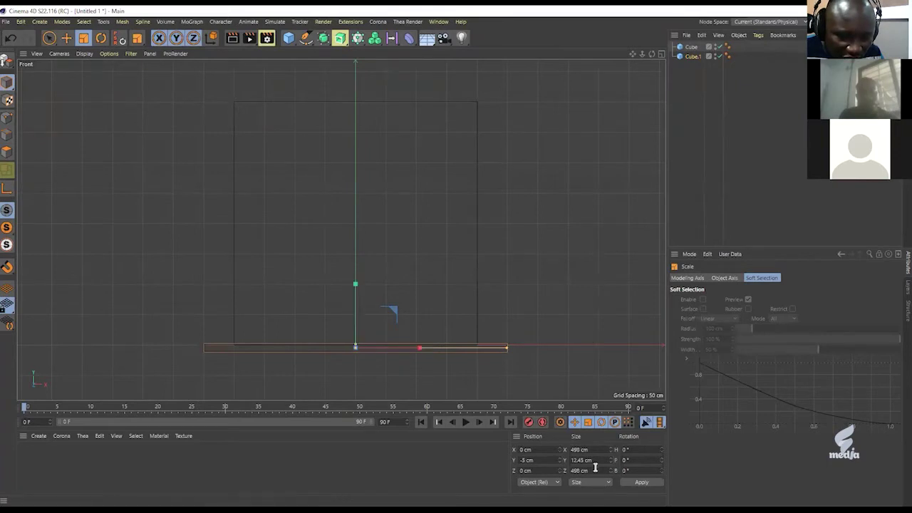
Set the slab's size to 500 × 12 × 500 cm in the Coordinates manager and apply it.
click(576, 450)
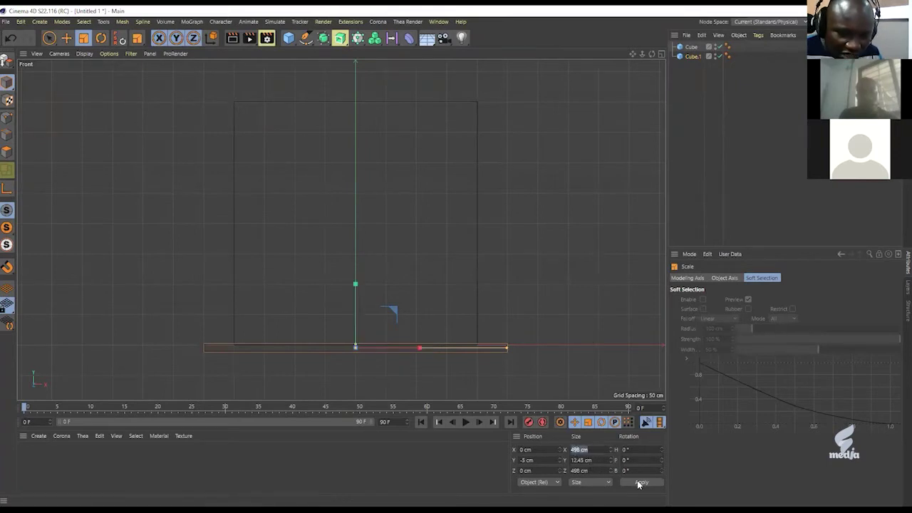
text(500)
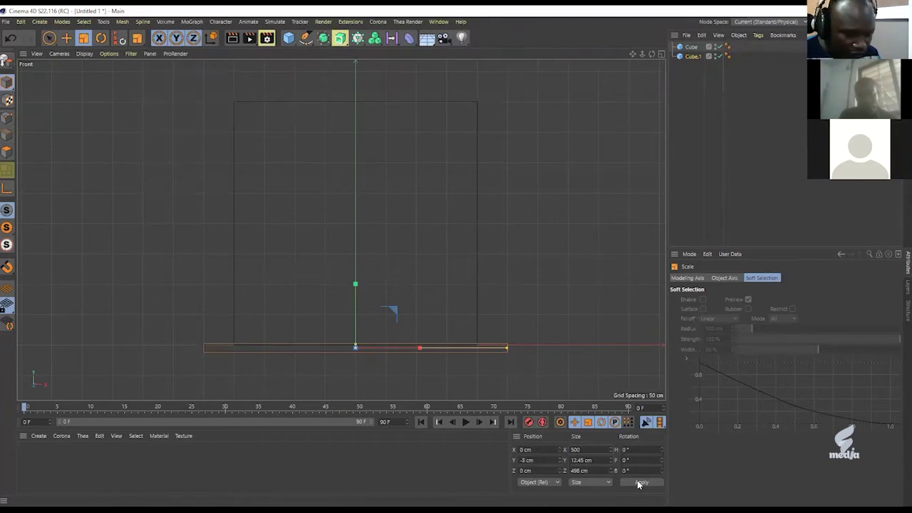
key(Tab)
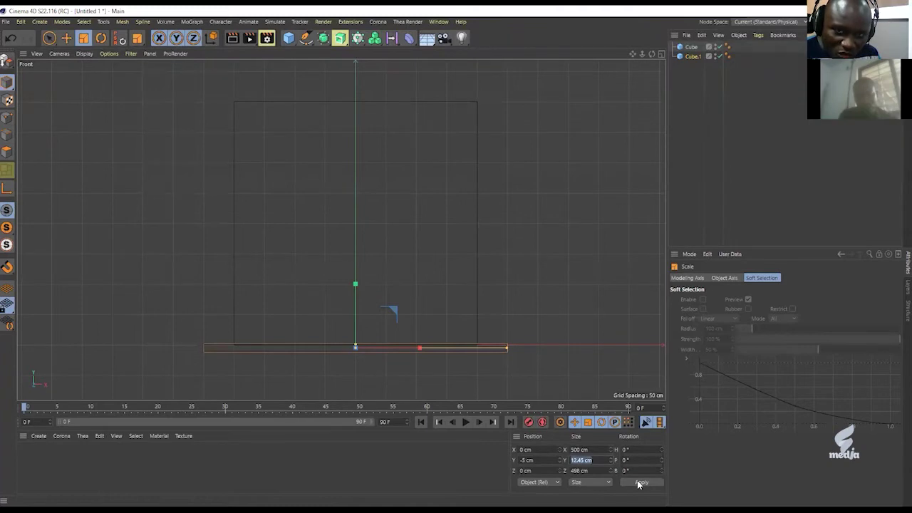
text(12)
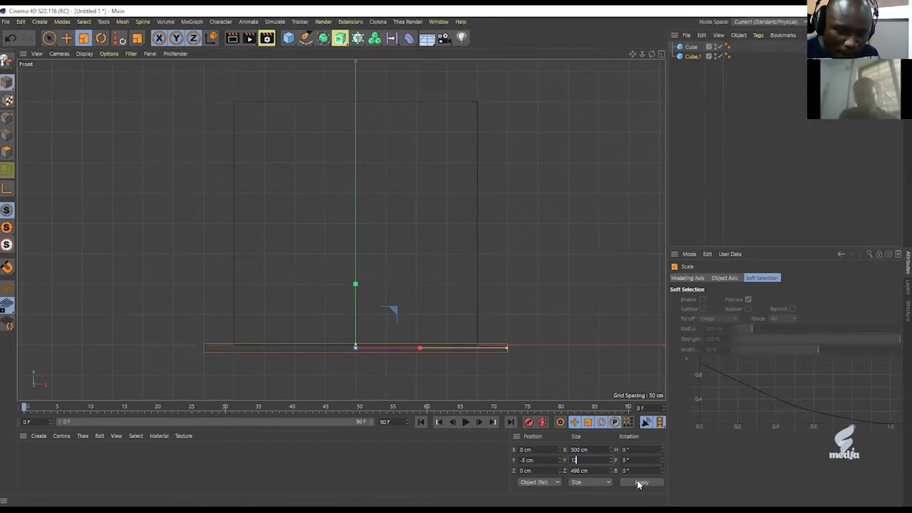
key(Tab)
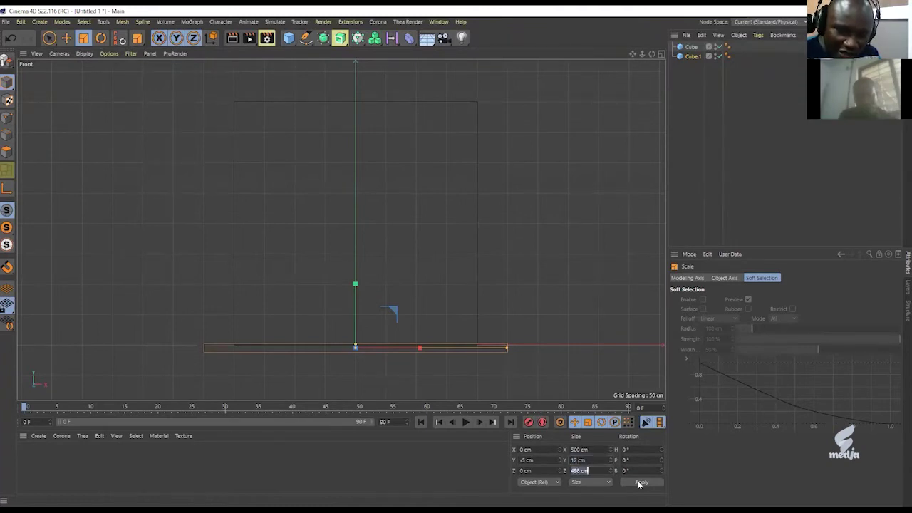
text(500)
click(640, 483)
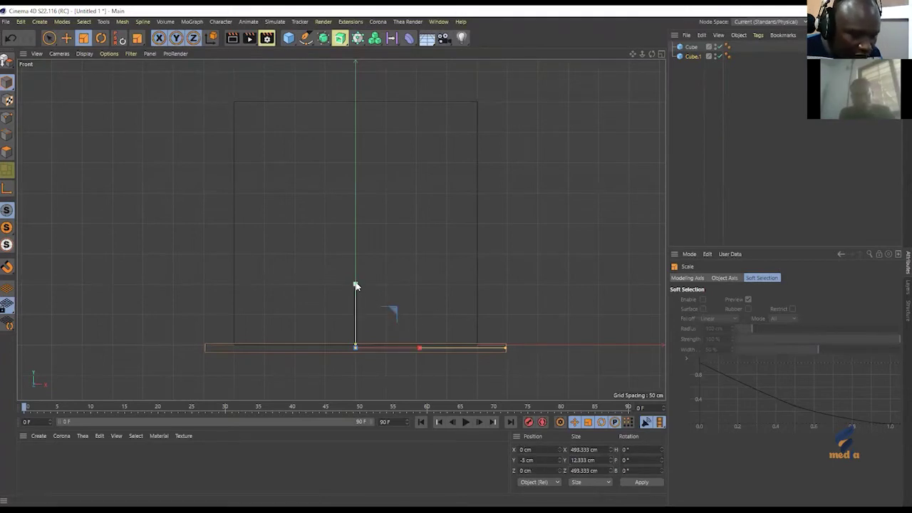
key(e)
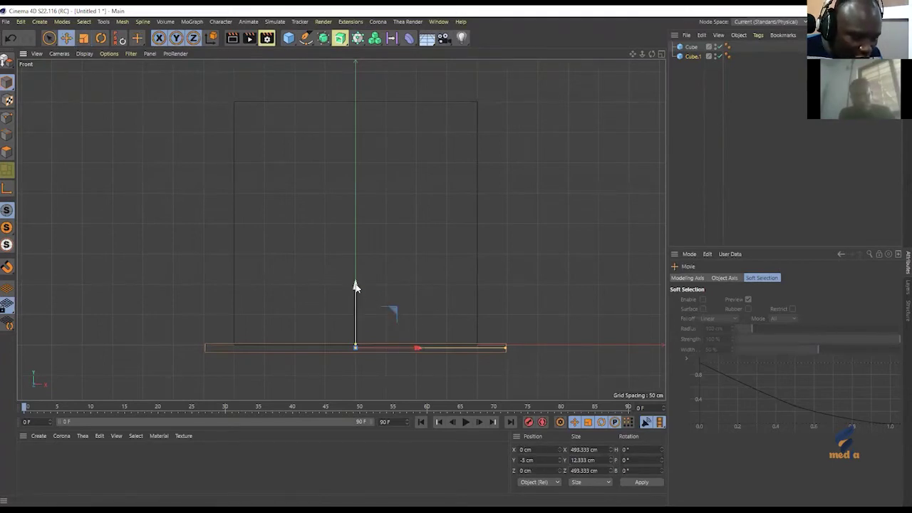
Lower the slab below the cube, setting Position Y to -5 cm.
drag(355, 286, 358, 286)
drag(520, 461, 617, 467)
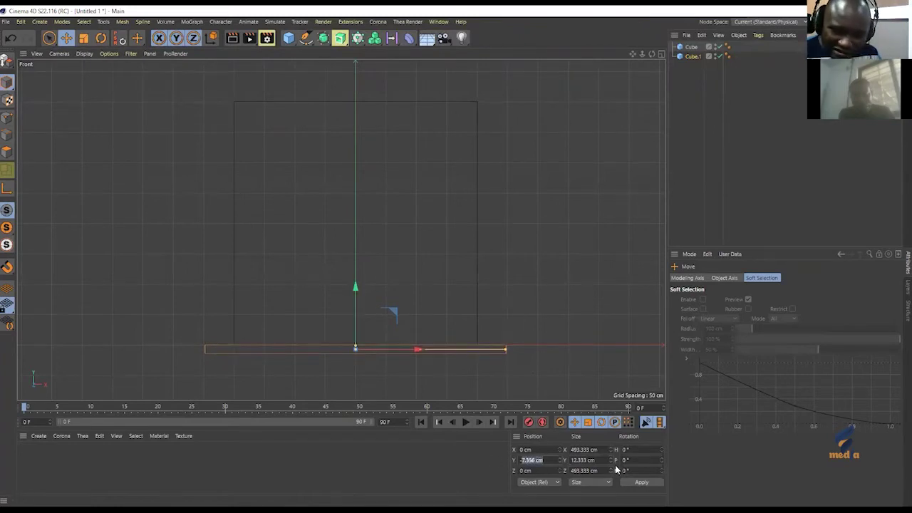
text(-5)
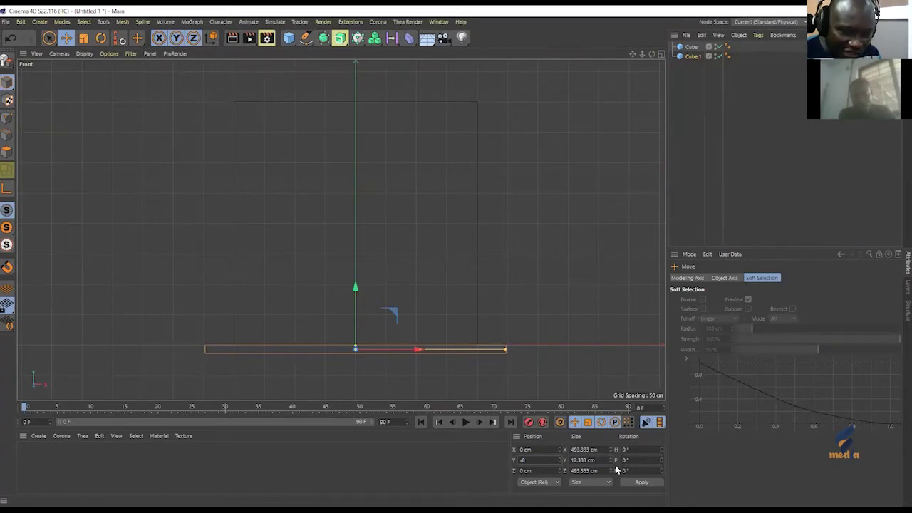
key(Return)
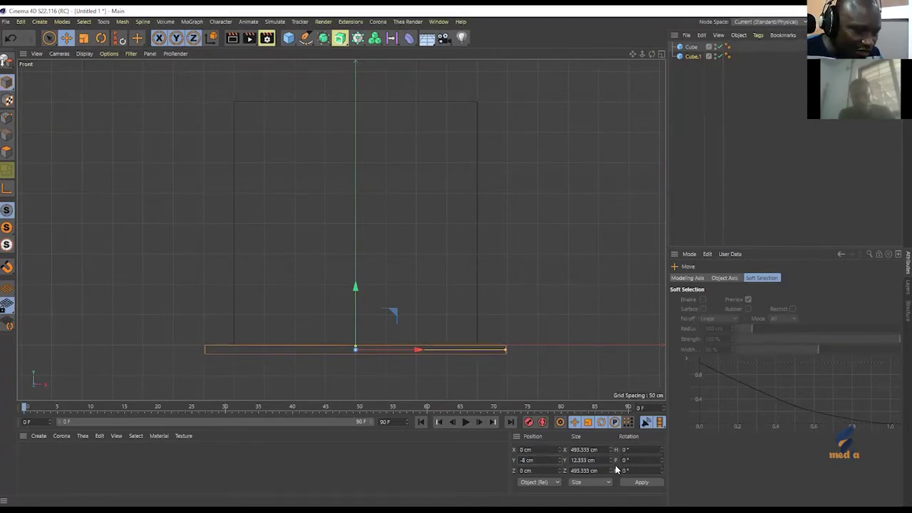
Reselect the slab and fine-tune its Position Y to -6.5 cm.
click(515, 303)
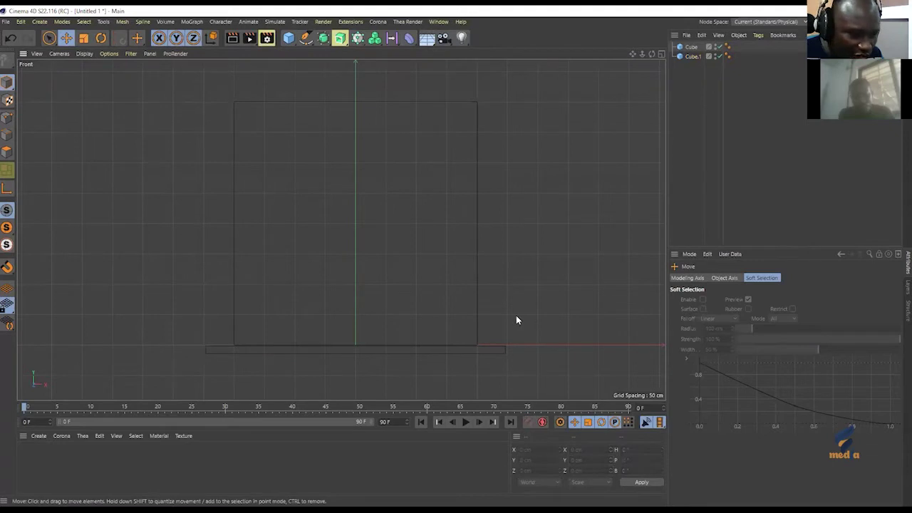
scroll(248, 351, up, 10)
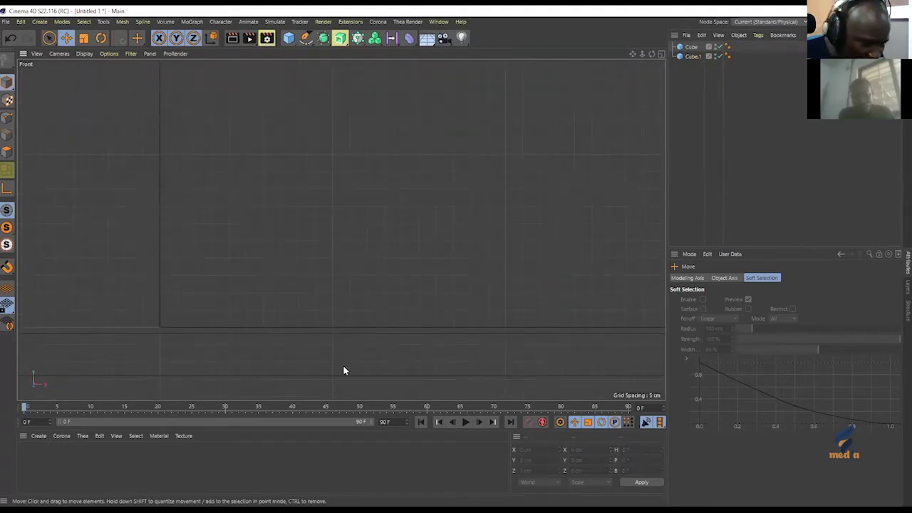
click(512, 335)
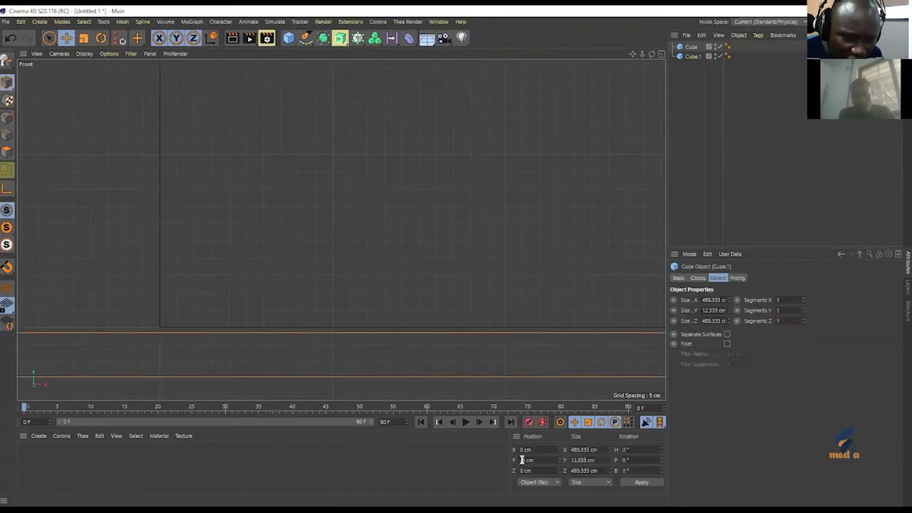
drag(524, 461, 526, 464)
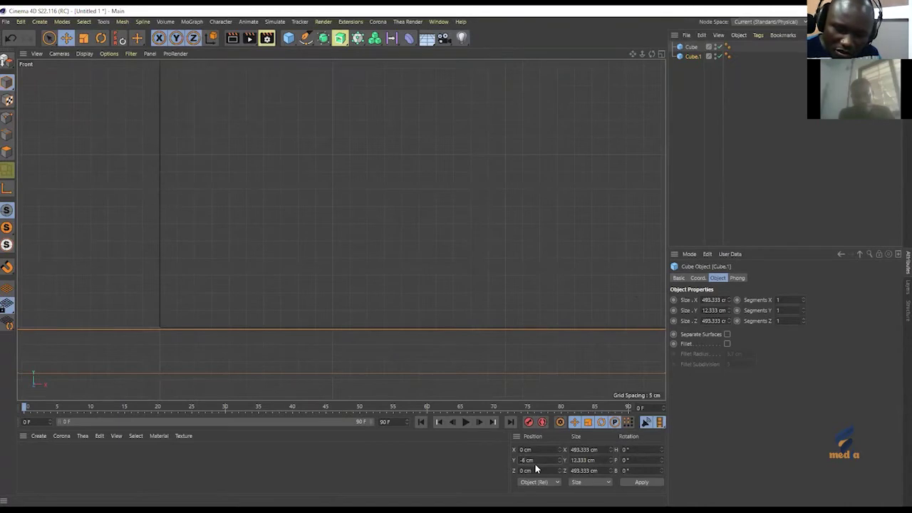
key(Return)
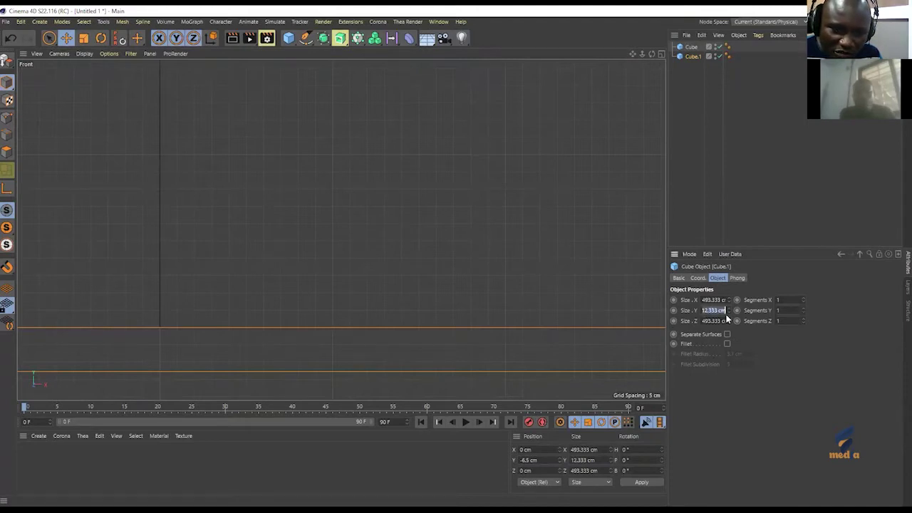
click(717, 161)
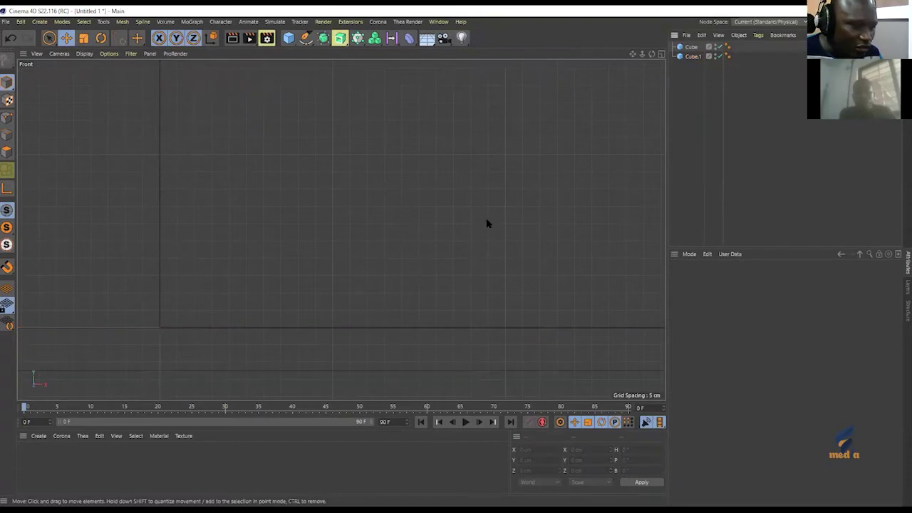
scroll(484, 202, down, 5)
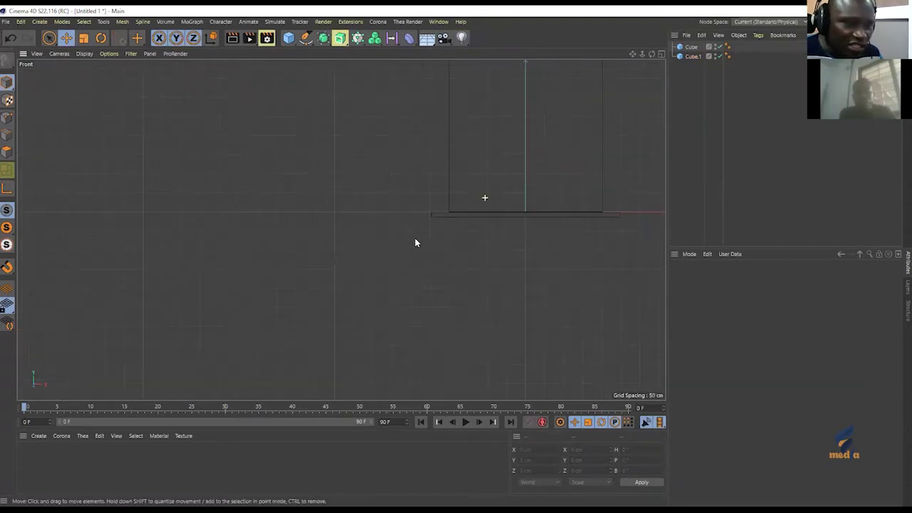
Convert both Cube and Cube.1 to editable polygon objects in the maximised Perspective view.
middle_click(330, 281)
middle_click(255, 152)
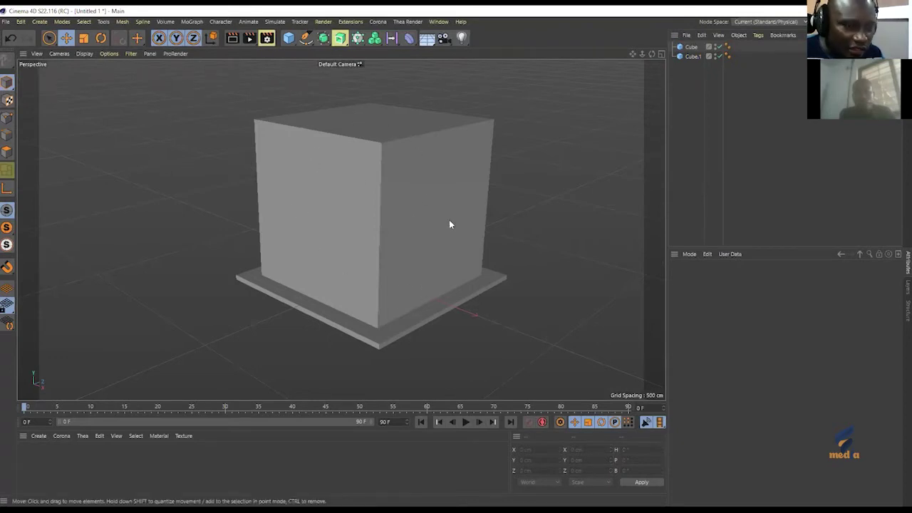
middle_drag(428, 136, 424, 149)
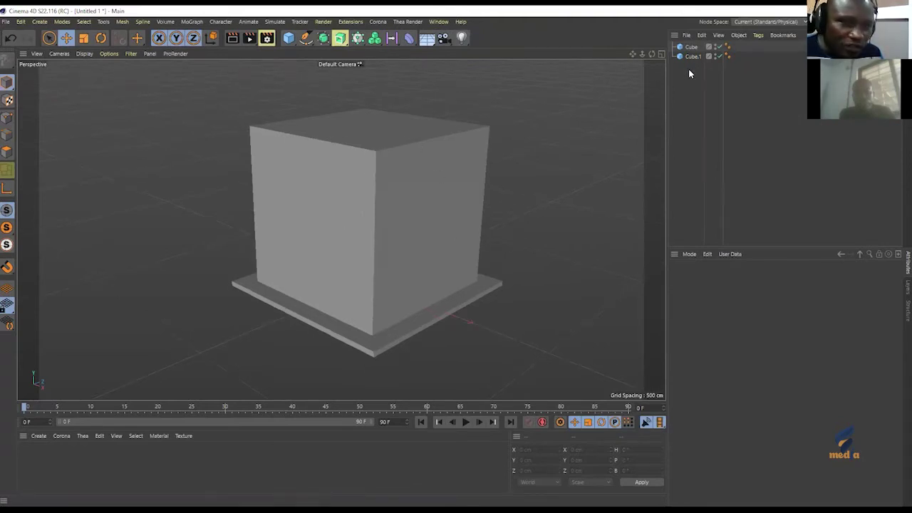
drag(697, 72, 670, 41)
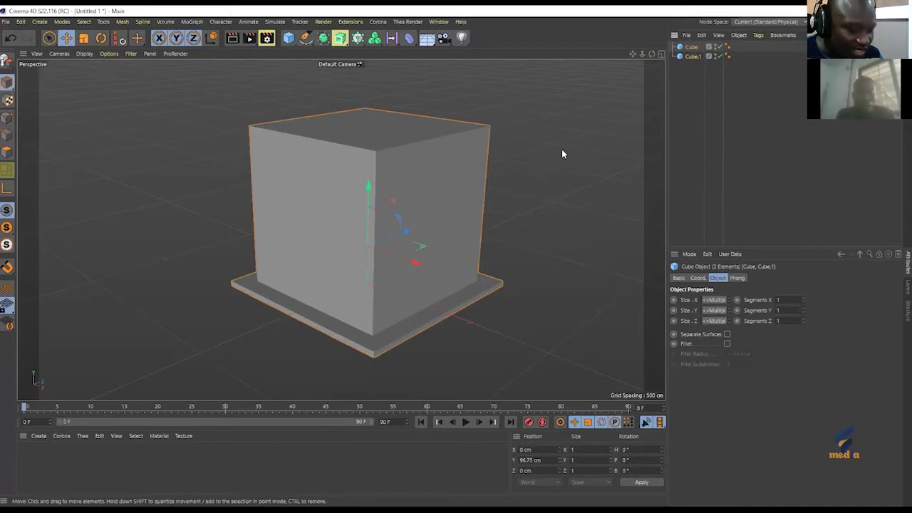
key(c)
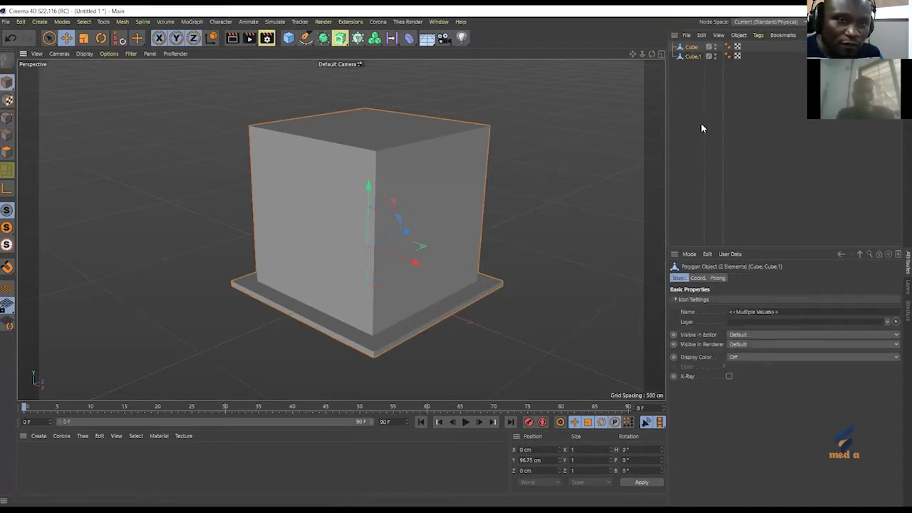
Select only Cube, switch to Polygons mode and activate the Line Cut knife.
click(701, 82)
click(691, 47)
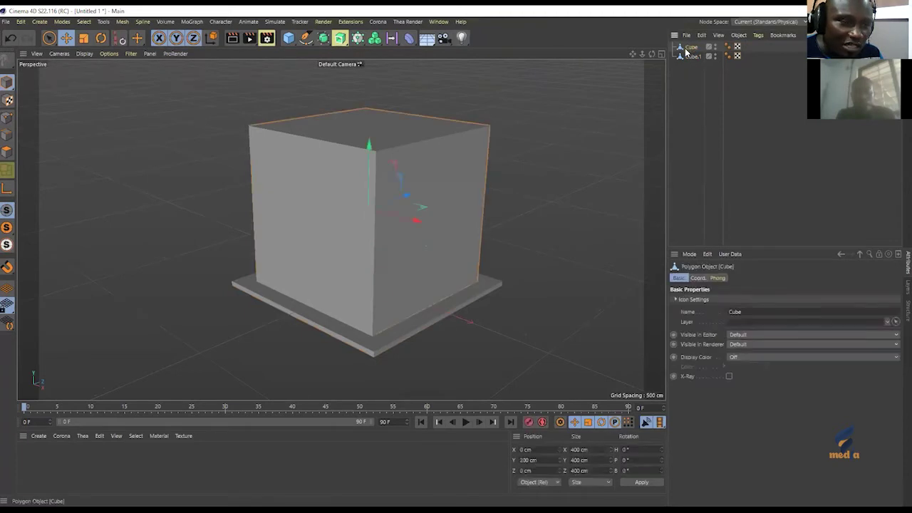
click(6, 155)
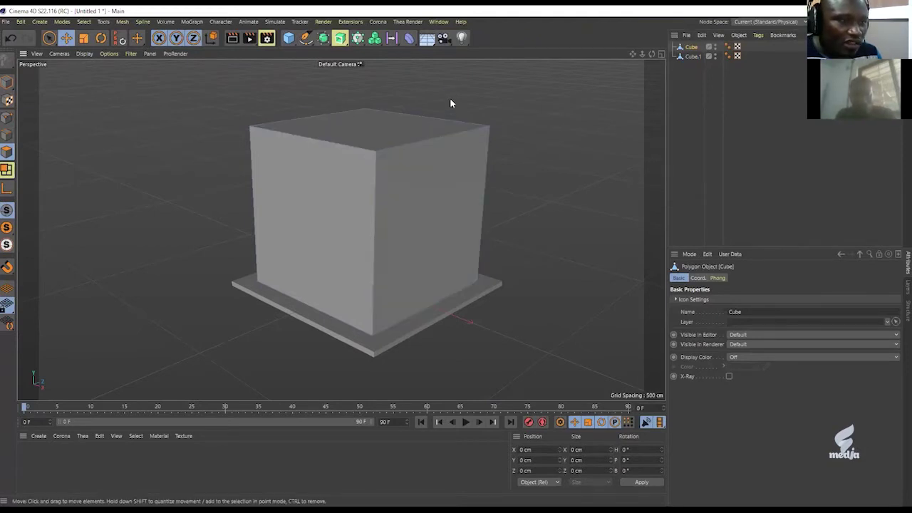
key(k)
key(k)
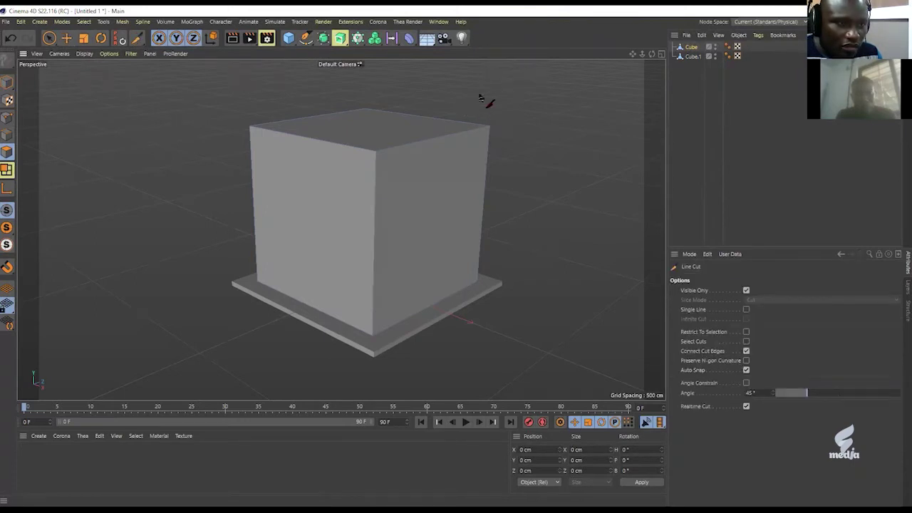
Cut a horizontal edge loop near the cube's top with Loop/Path Cut at 85% offset.
key(k)
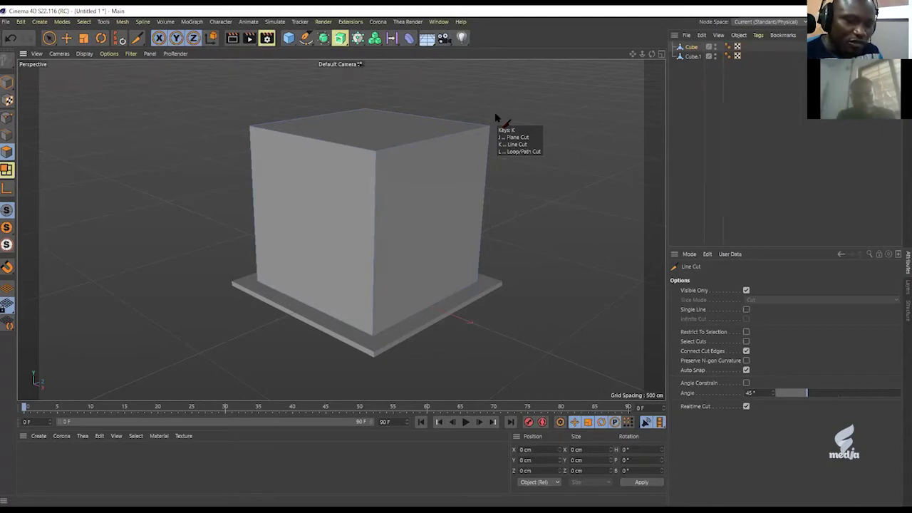
key(k)
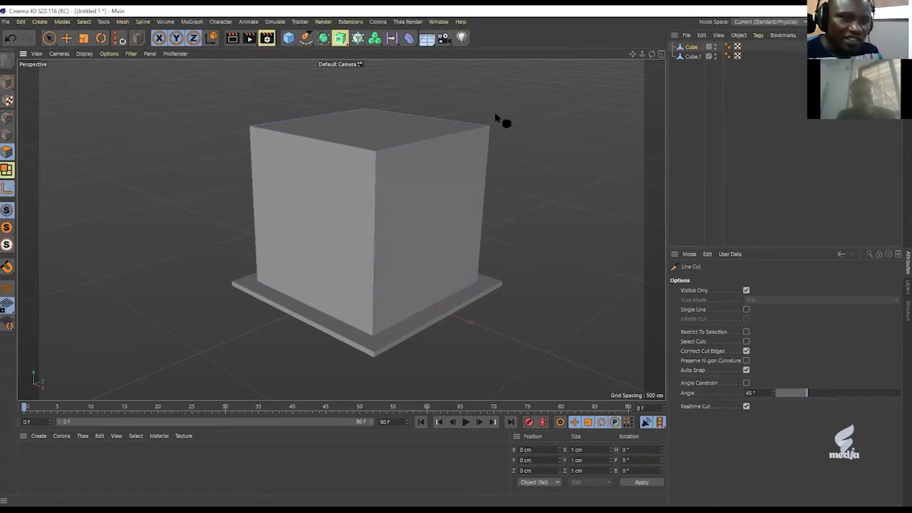
key(l)
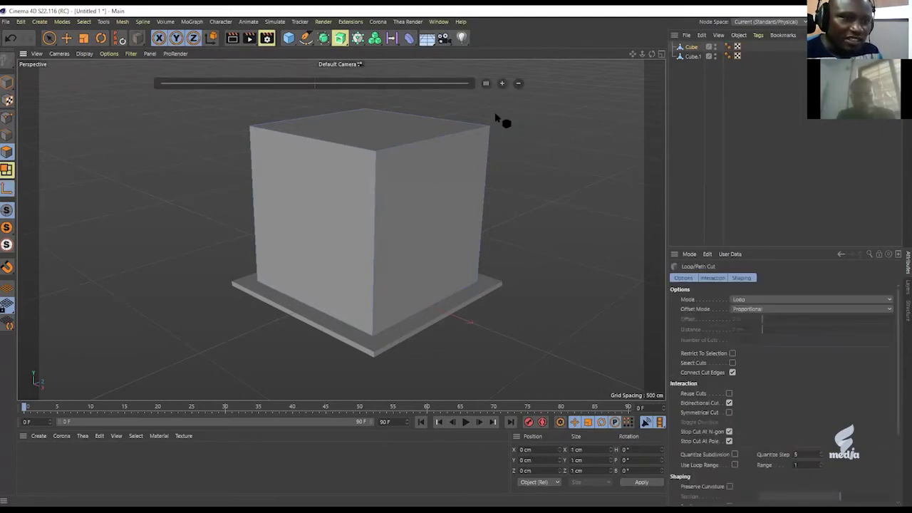
click(378, 184)
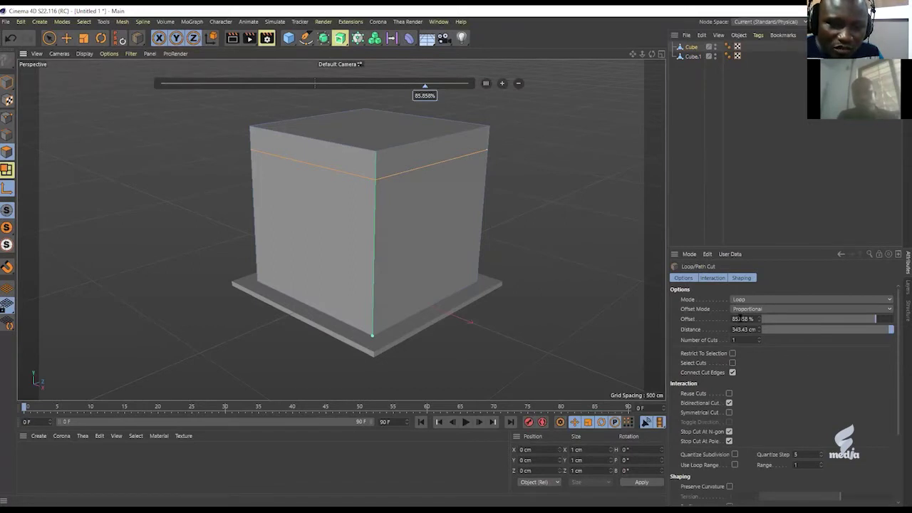
double_click(739, 318)
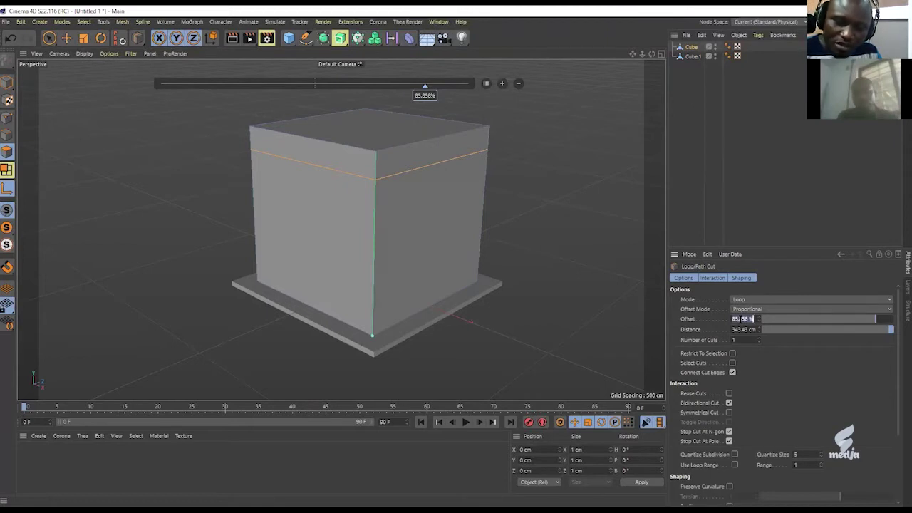
text(85)
key(Return)
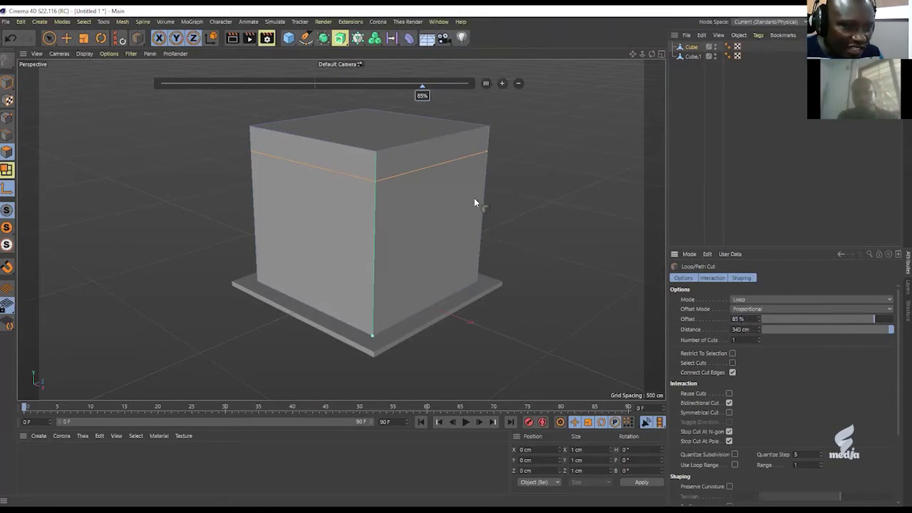
key(e)
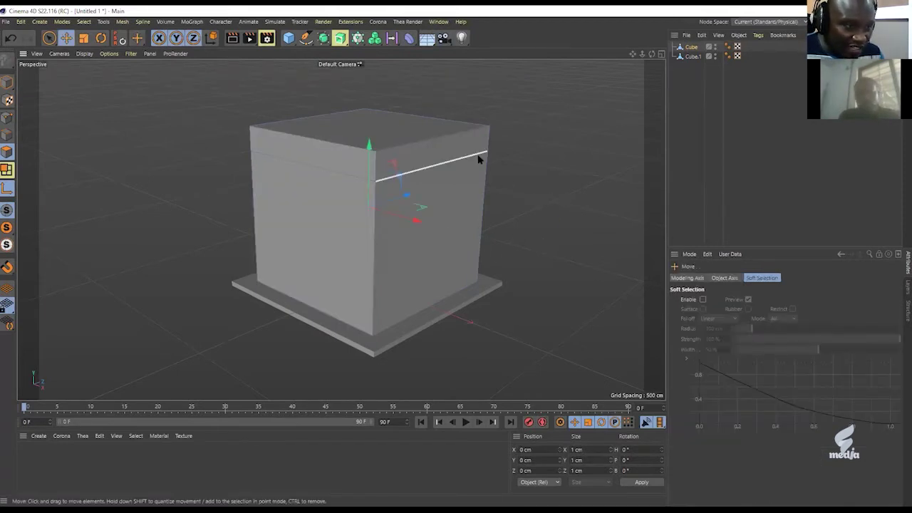
Loop-select the four polygons of the cube's top band in Polygon mode.
click(6, 153)
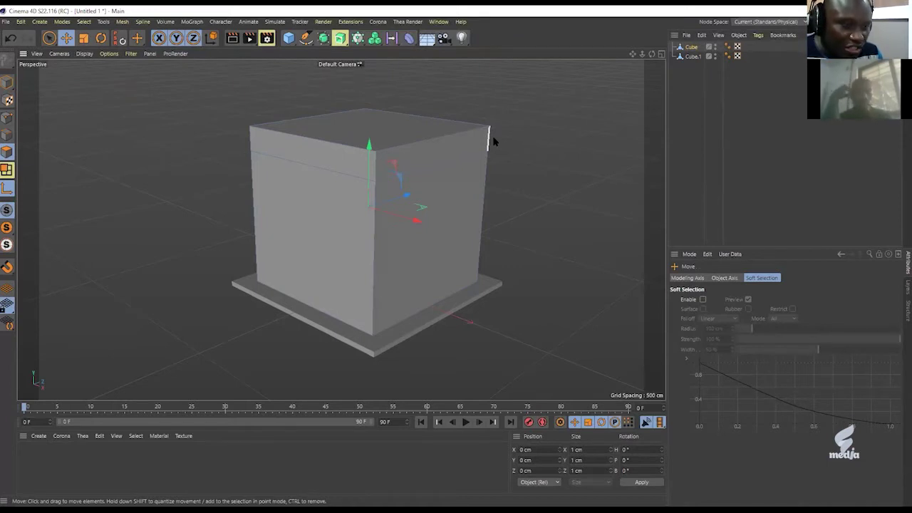
key(u)
key(l)
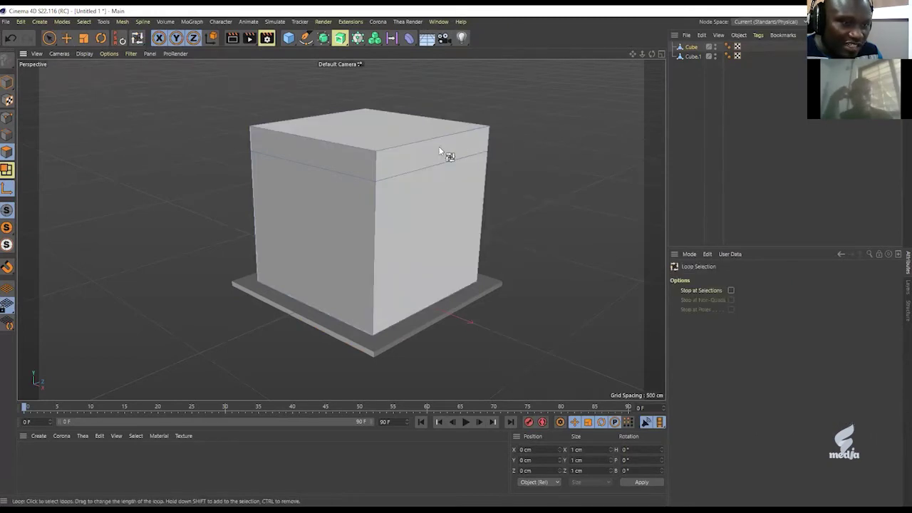
click(375, 165)
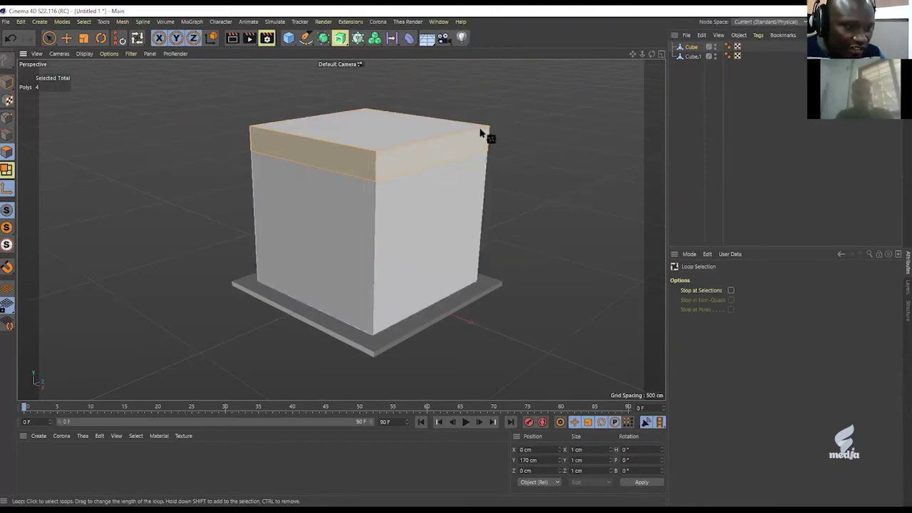
Extrude the selected top band outward with a 15 cm offset.
right_click(526, 80)
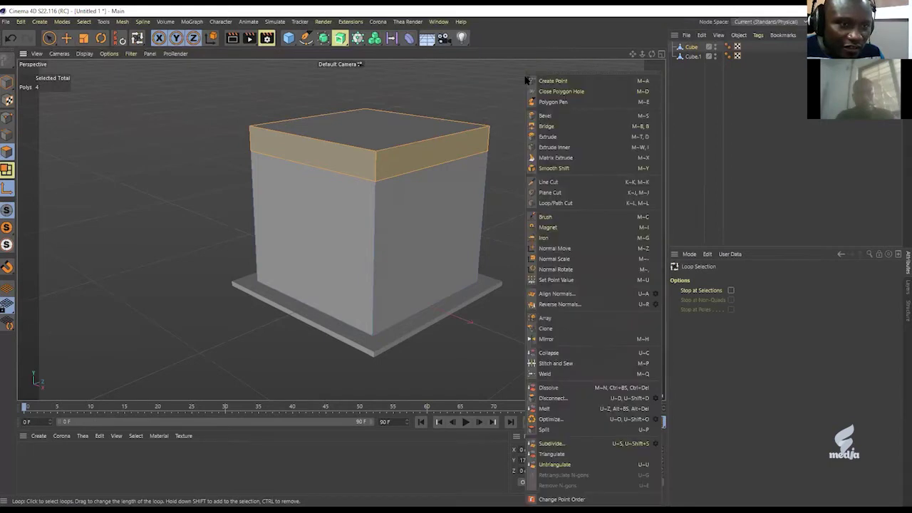
click(560, 137)
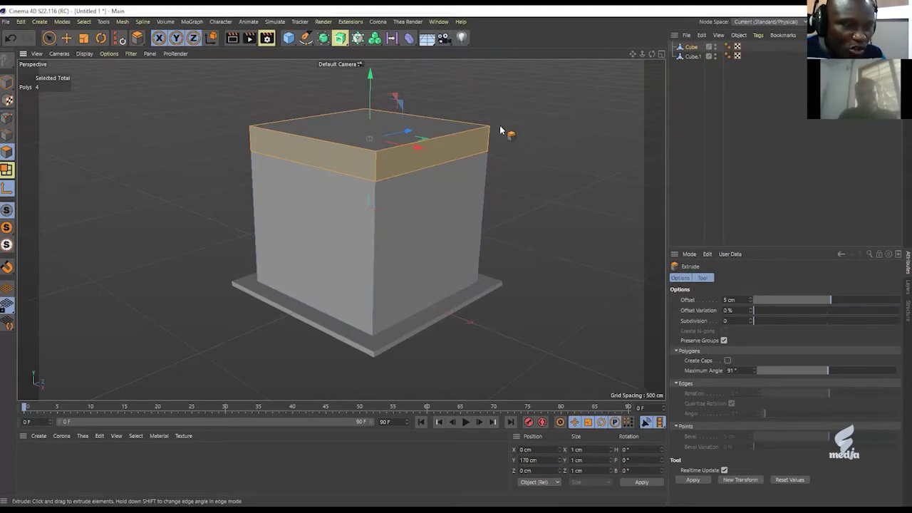
drag(499, 130, 705, 130)
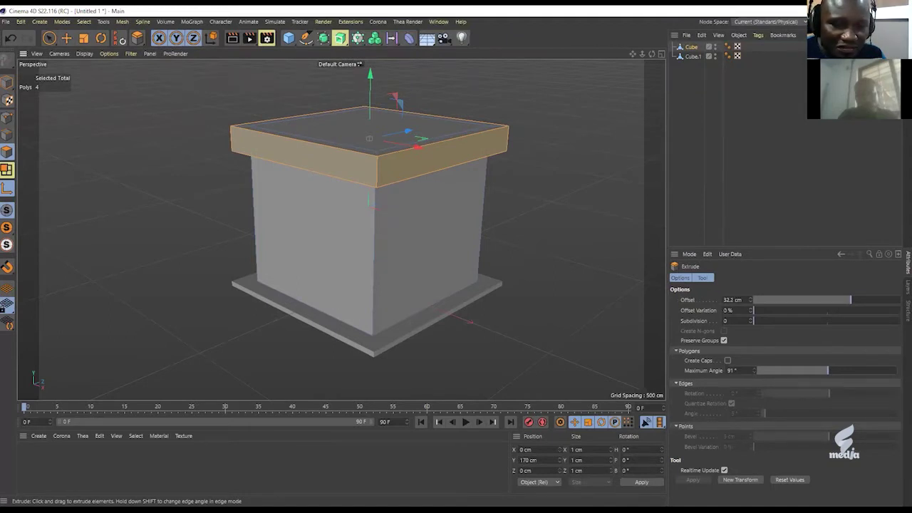
double_click(734, 300)
text(15)
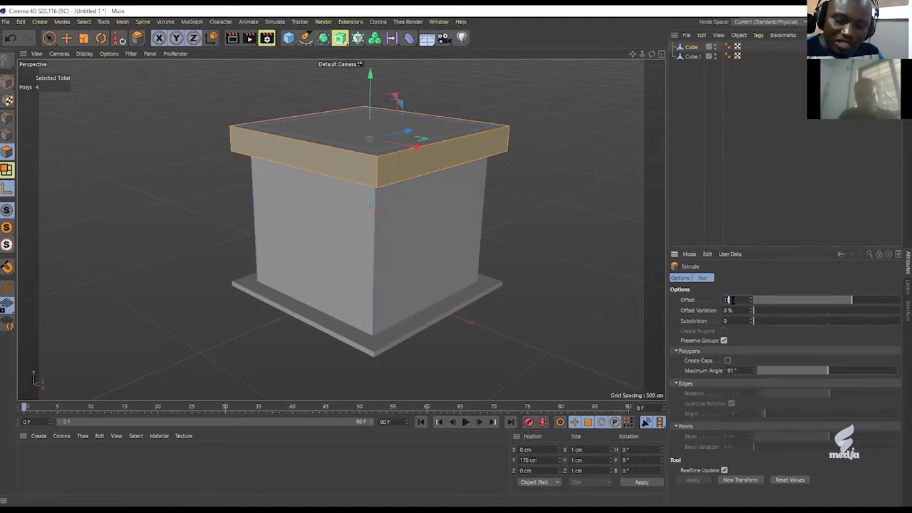
key(Return)
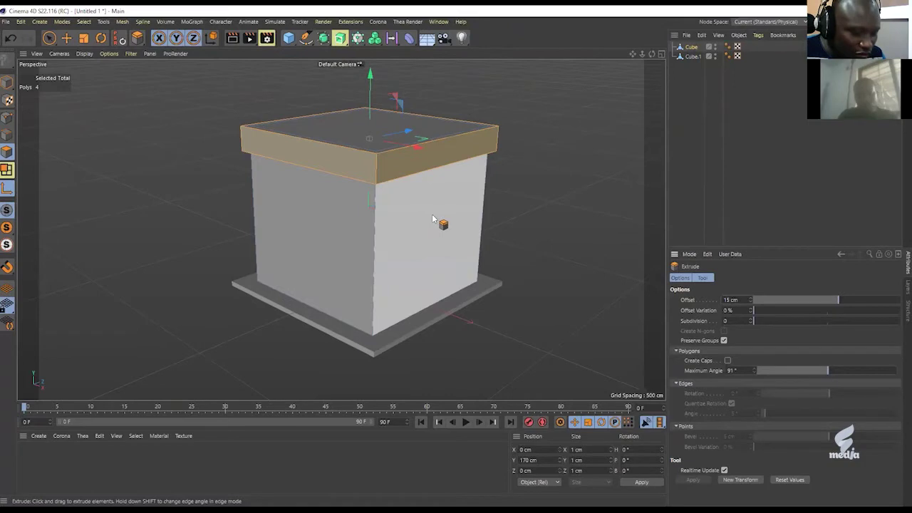
Reframe the view around the rimmed cube and reselect the Cube object.
mouse_move(421, 202)
alt+mouse_down()
mouse_move(444, 135)
mouse_move(432, 116)
mouse_move(444, 134)
mouse_move(406, 237)
mouse_move(444, 242)
mouse_move(427, 236)
mouse_move(431, 113)
mouse_move(404, 222)
mouse_move(418, 238)
mouse_move(407, 190)
mouse_move(428, 203)
alt+mouse_up()
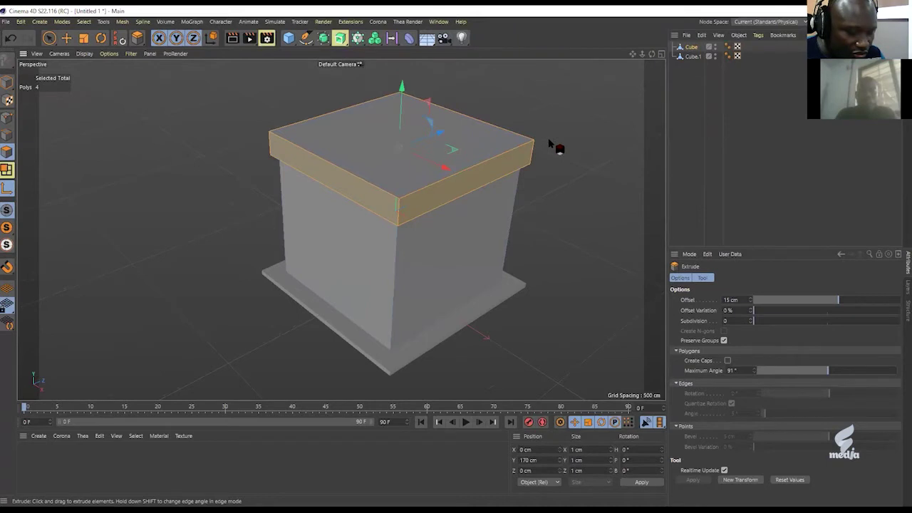
key(e)
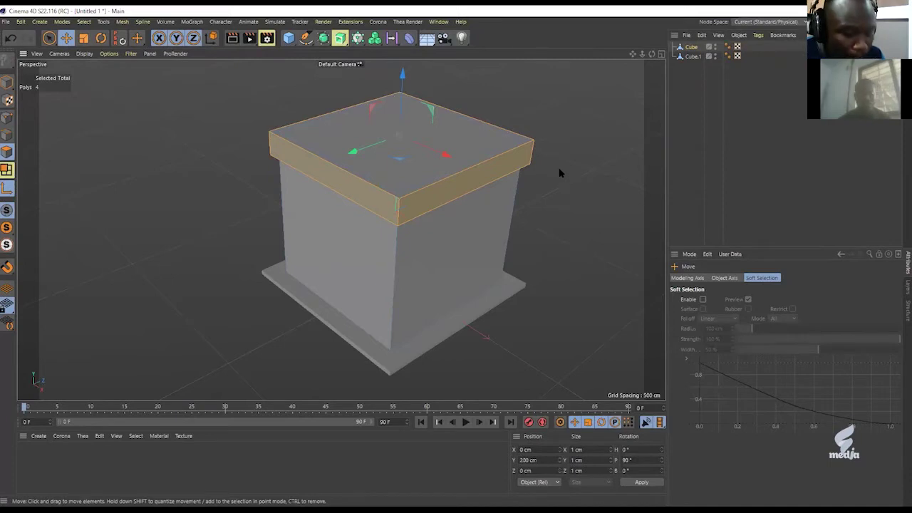
alt+middle_drag(548, 114, 533, 133)
alt+drag(533, 133, 527, 164)
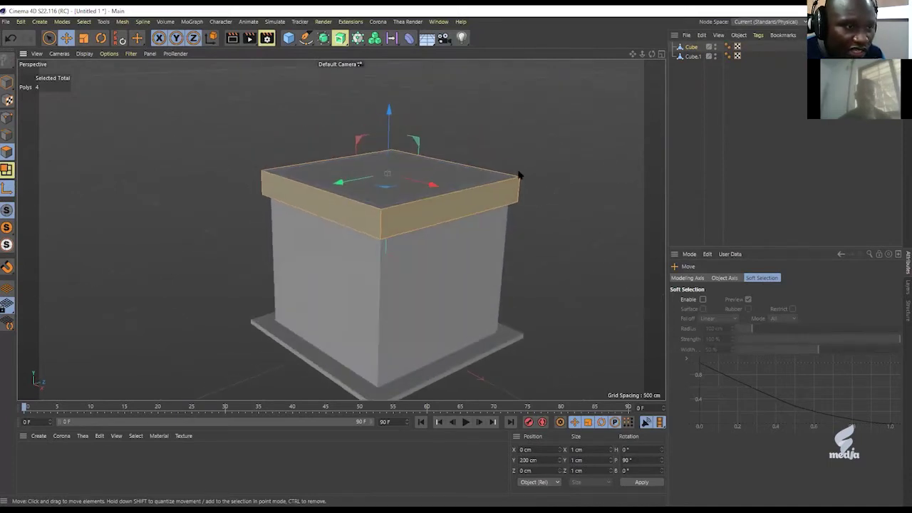
click(687, 84)
click(690, 47)
click(425, 173)
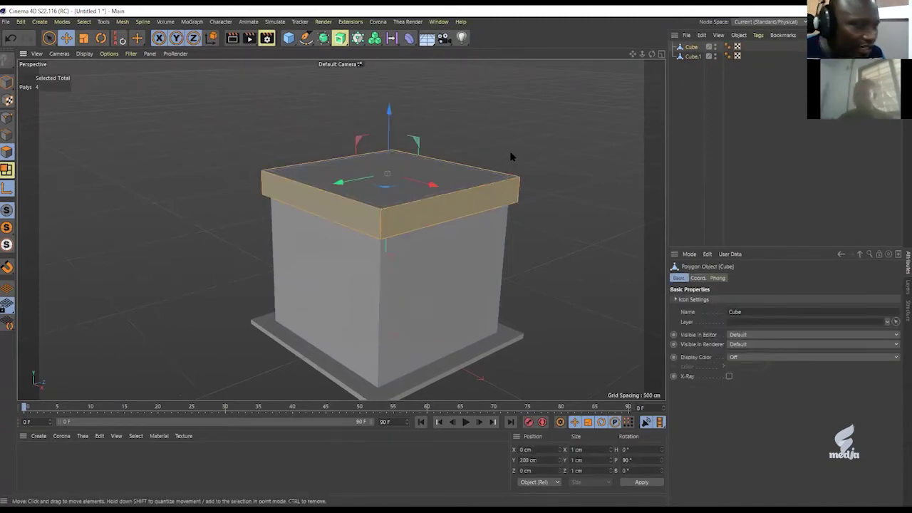
Select only the cube's single top face with Live Selection in Polygon mode.
click(7, 83)
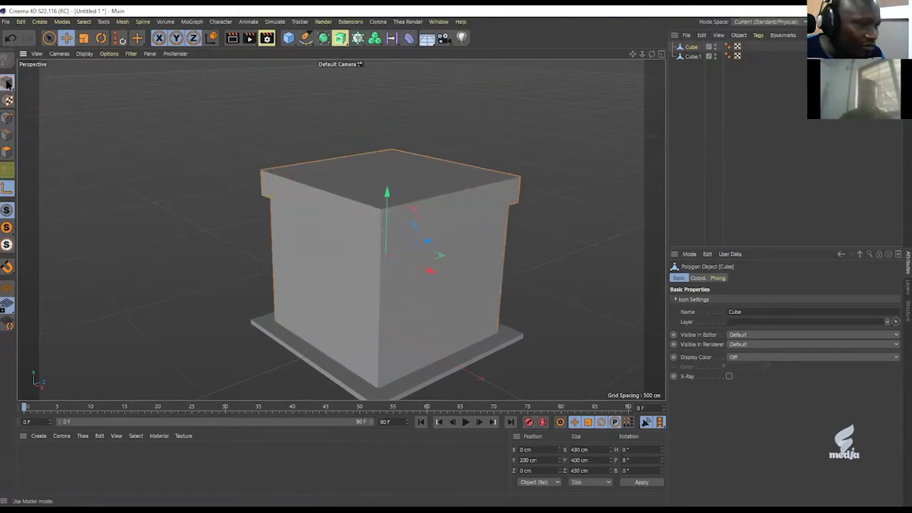
click(7, 165)
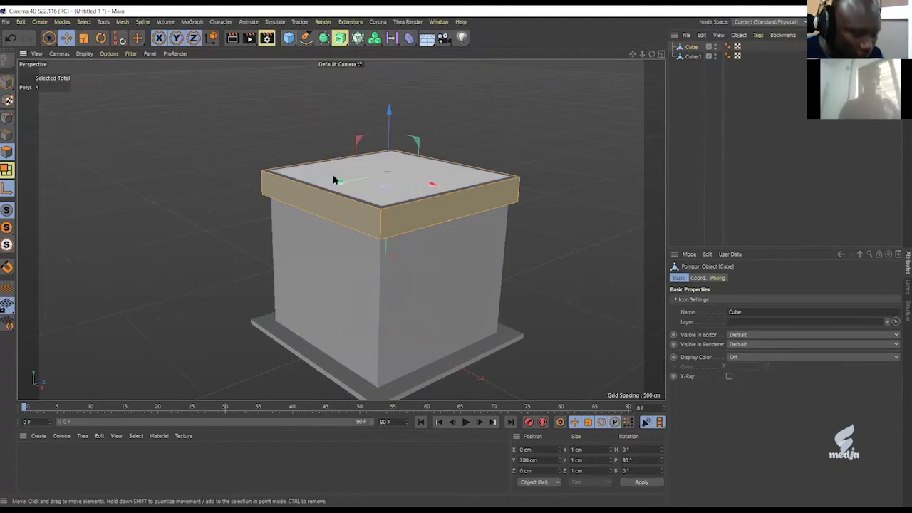
click(50, 38)
click(376, 195)
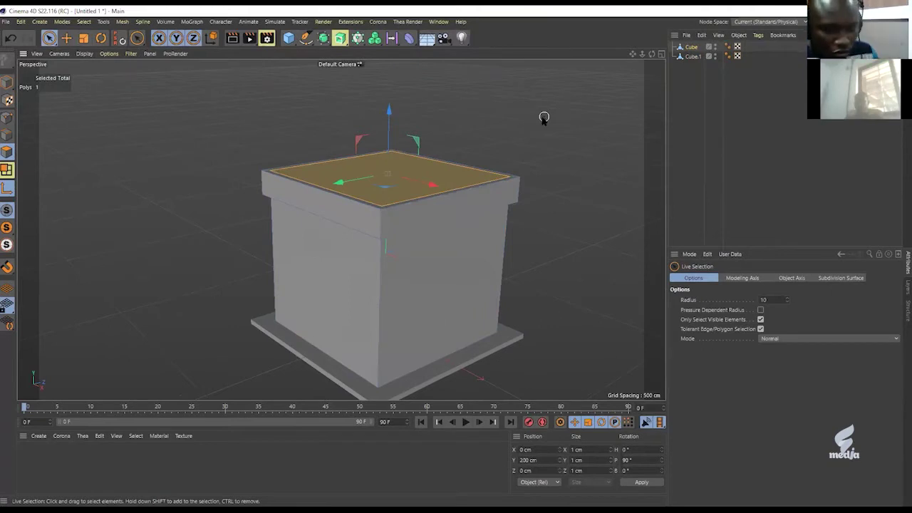
mouse_move(428, 186)
alt+mouse_down()
mouse_move(432, 198)
mouse_move(420, 169)
mouse_move(418, 194)
alt+mouse_up()
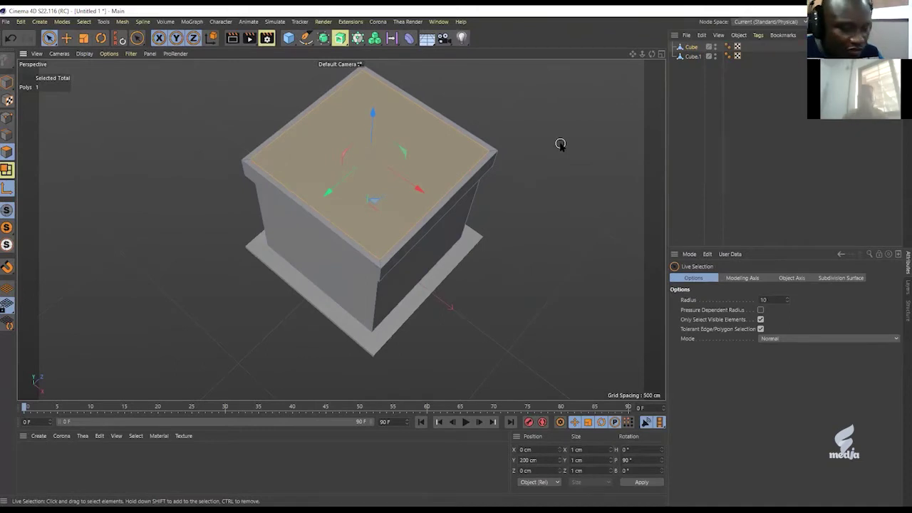
alt+middle_drag(486, 135, 506, 175)
right_click(521, 94)
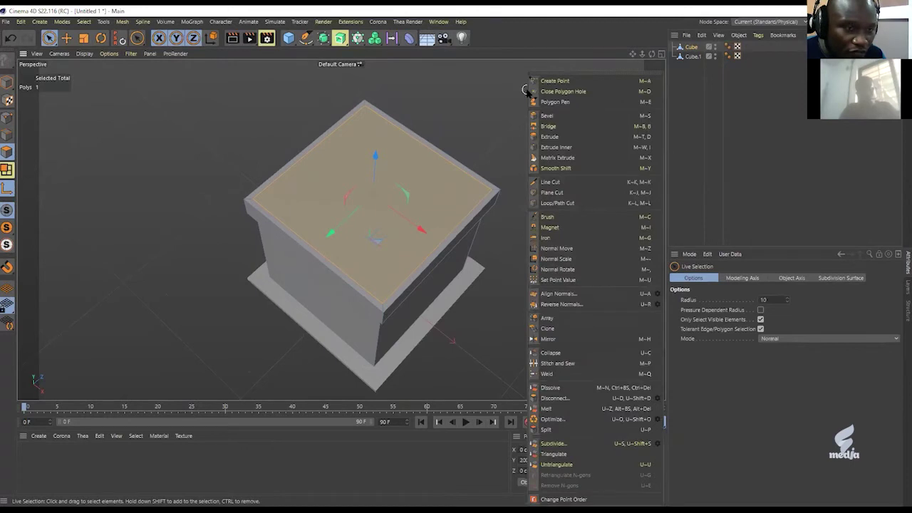
click(557, 147)
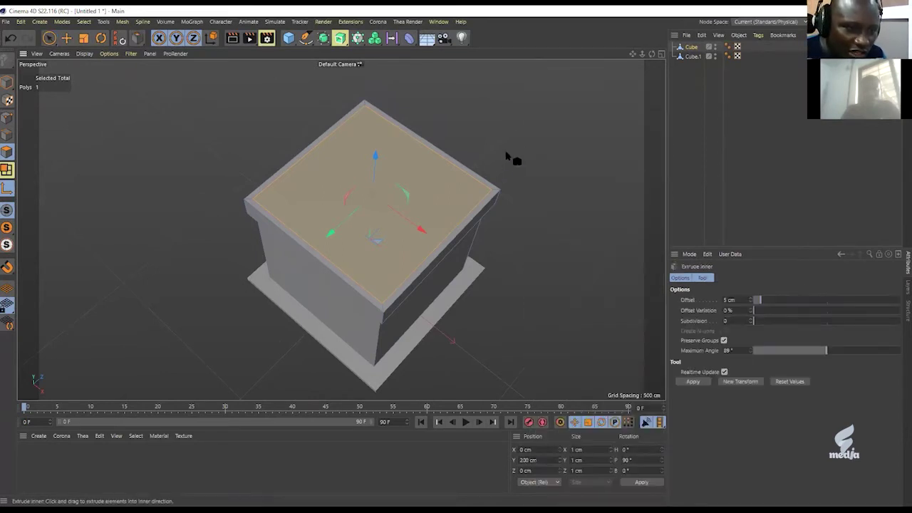
drag(544, 146, 615, 147)
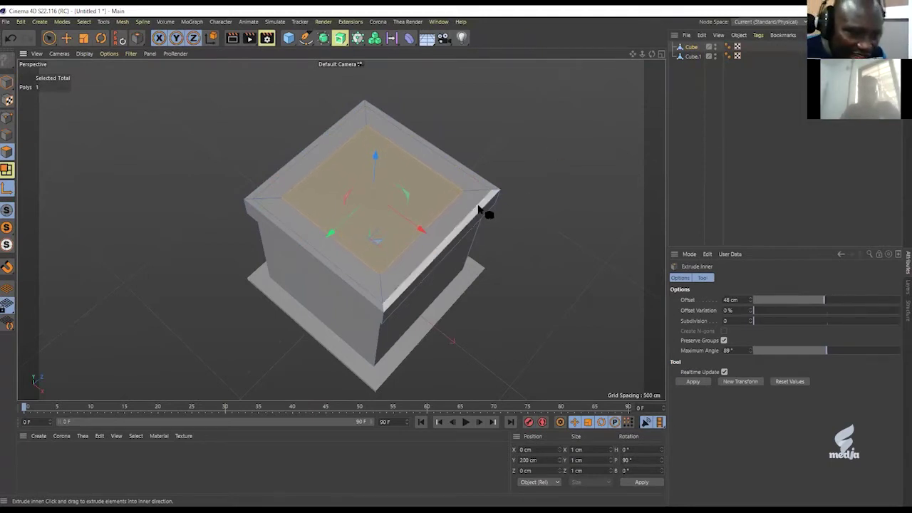
drag(481, 204, 483, 203)
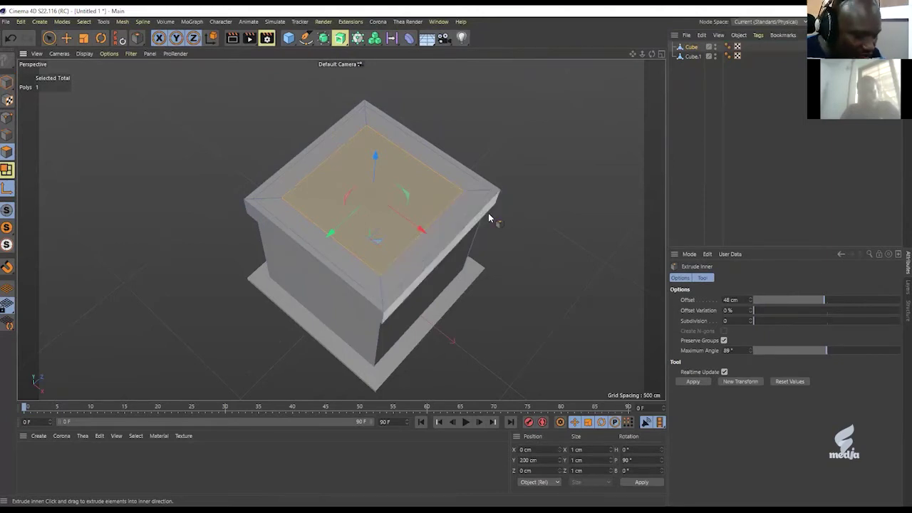
key(ctrl+z)
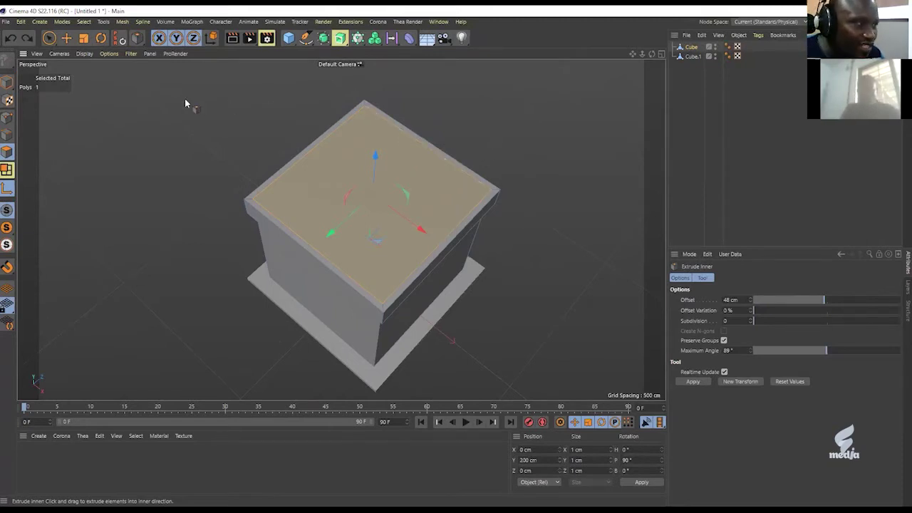
Scale the cube's top face down by eye to inset it within the roof.
click(84, 38)
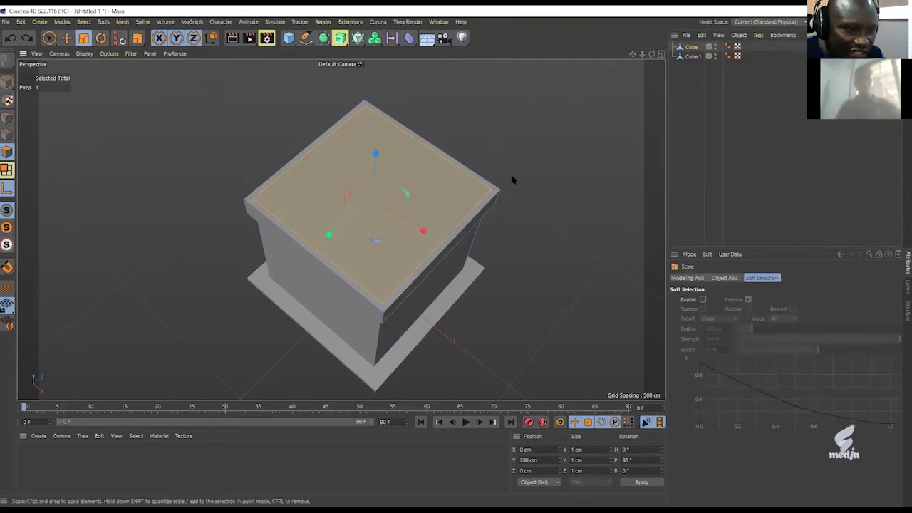
drag(567, 134, 427, 182)
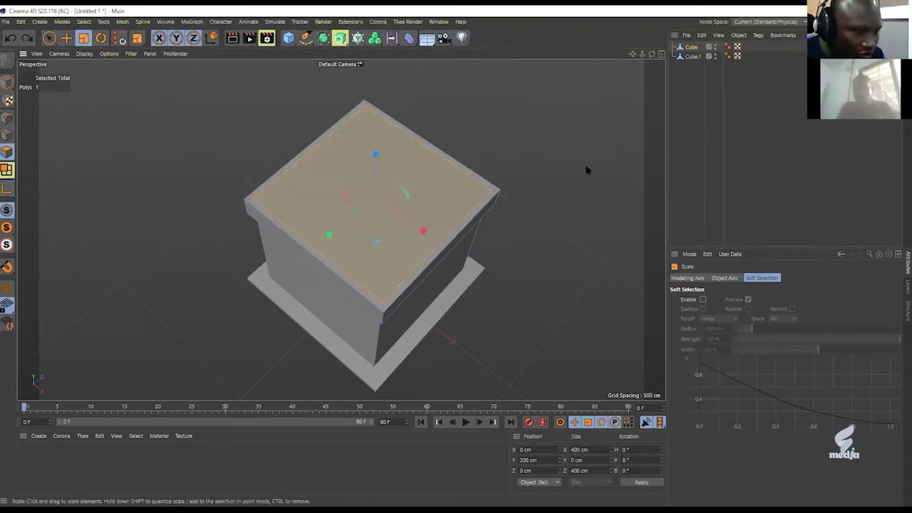
drag(596, 154, 524, 175)
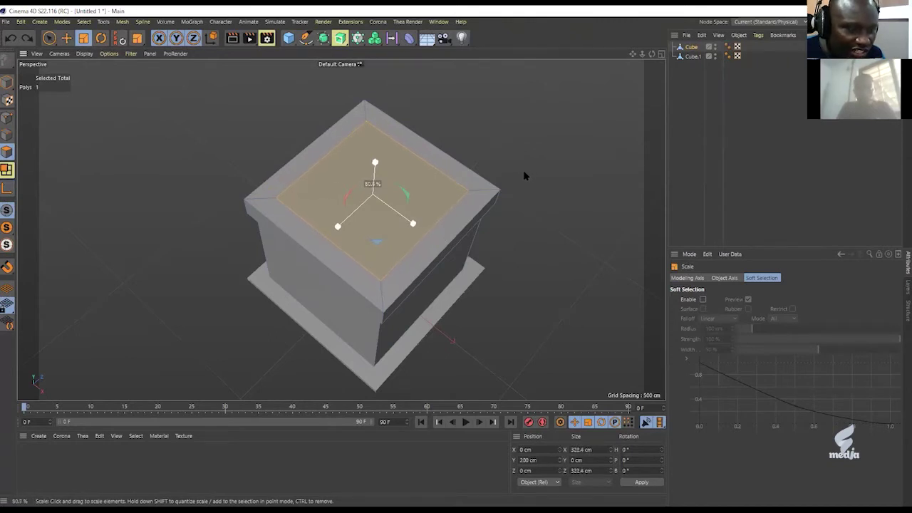
drag(524, 175, 393, 155)
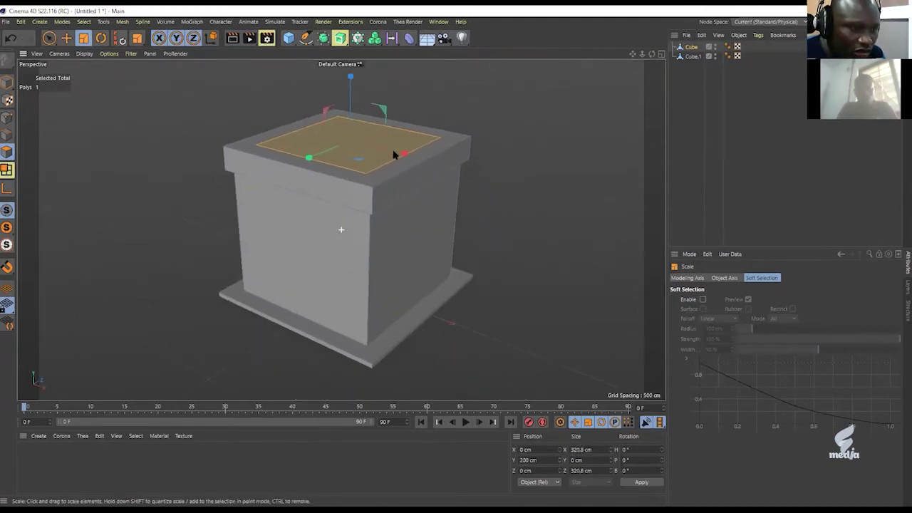
Enter the top face's X and Z sizes in Coordinates for a 320 × 320 cm roof.
click(577, 449)
text(3)
text(00)
key(Tab)
key(Tab)
text(320)
key(Return)
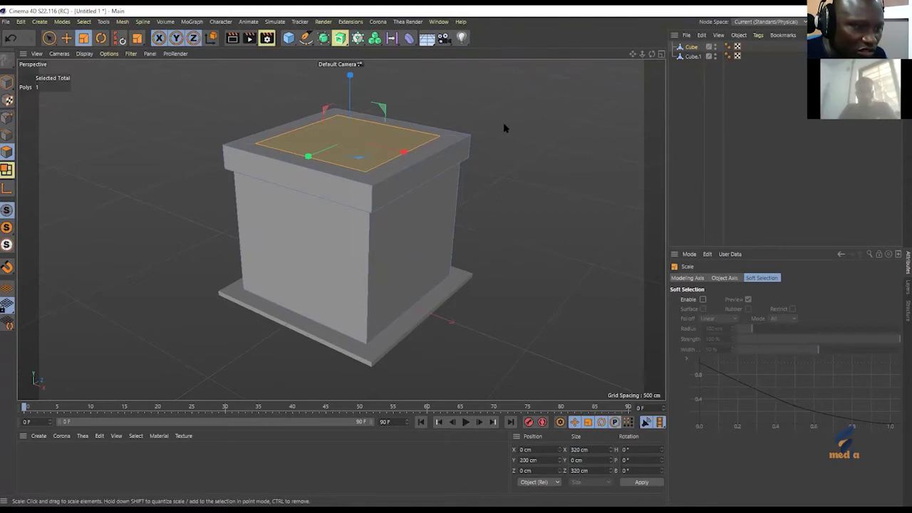
drag(340, 116, 340, 211)
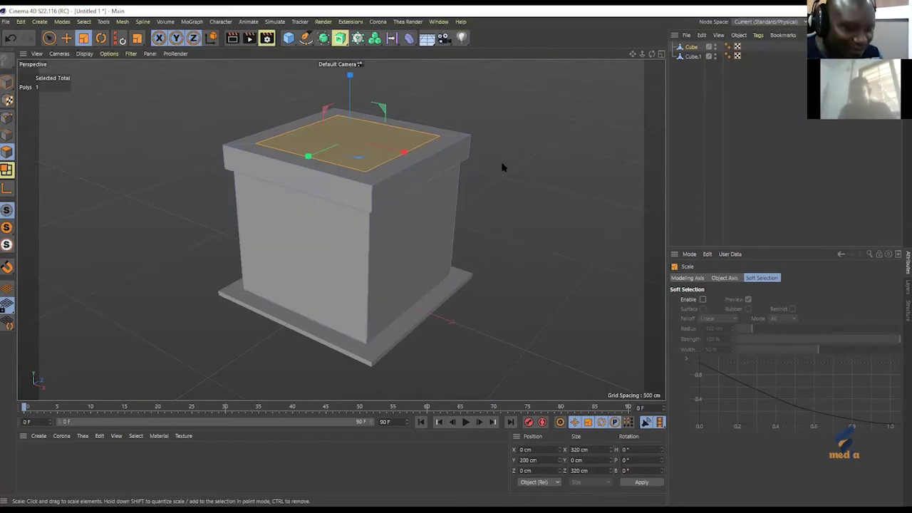
alt+middle_drag(463, 166, 448, 138)
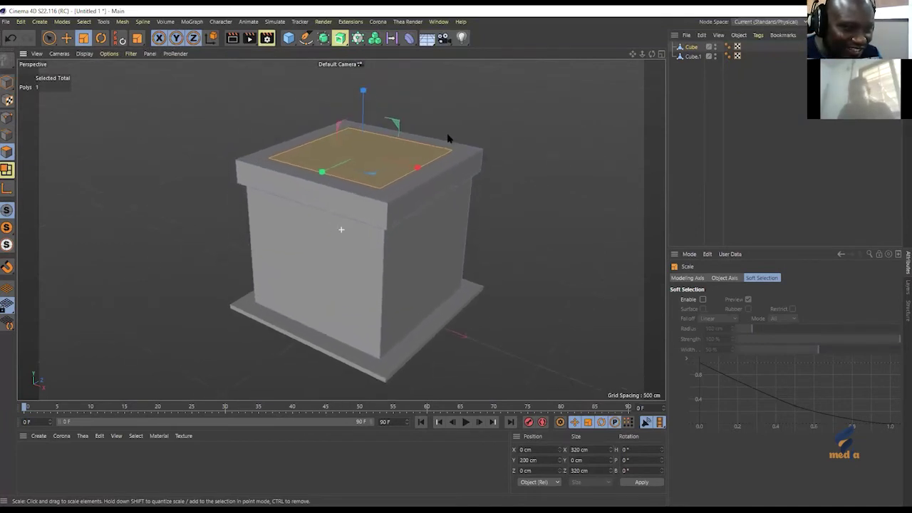
alt+drag(421, 163, 407, 167)
alt+drag(430, 108, 427, 131)
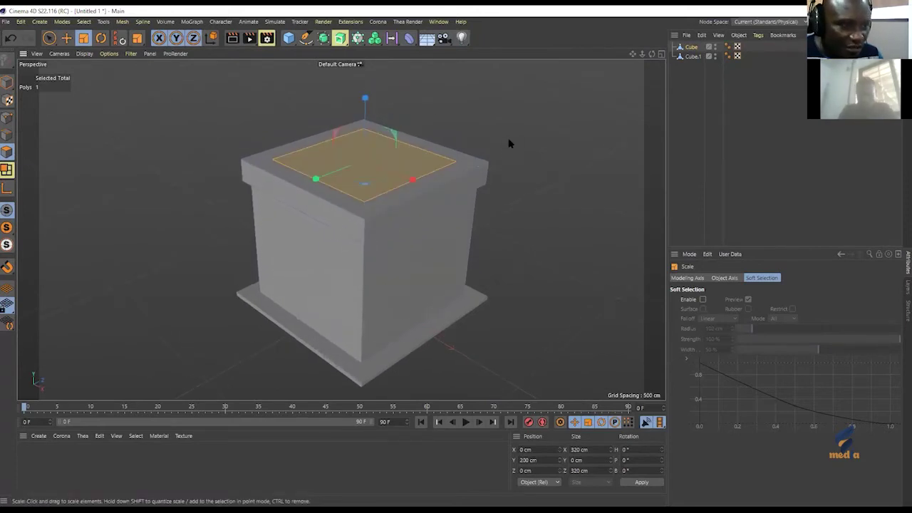
Extrude the top face by -40 cm to sink the roof inside a raised rim.
right_click(507, 97)
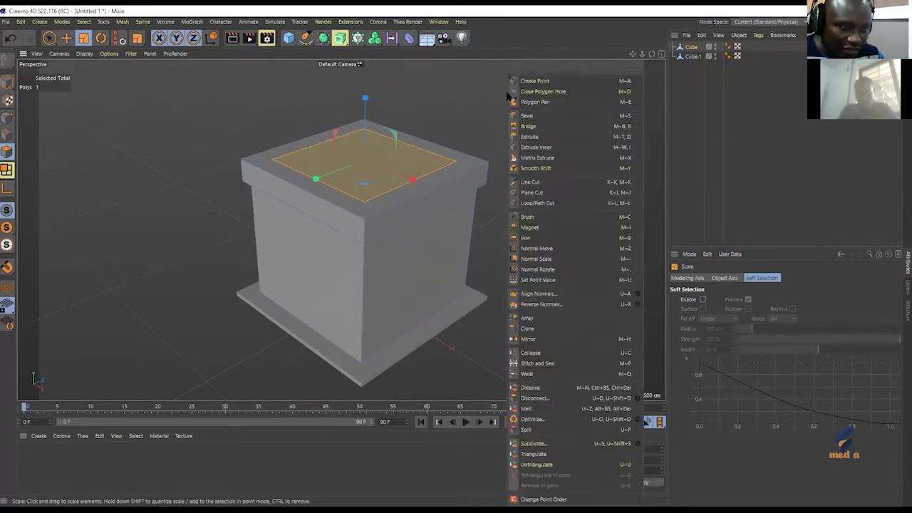
click(527, 137)
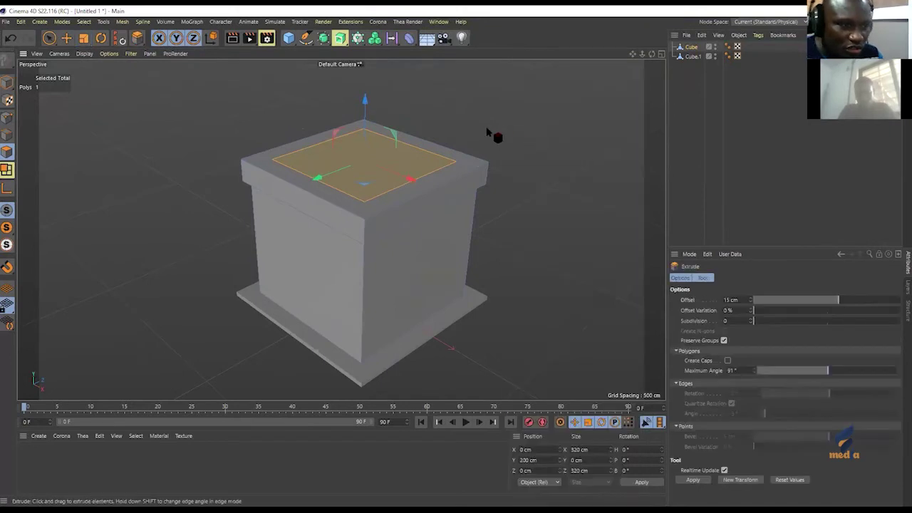
drag(550, 122, 513, 125)
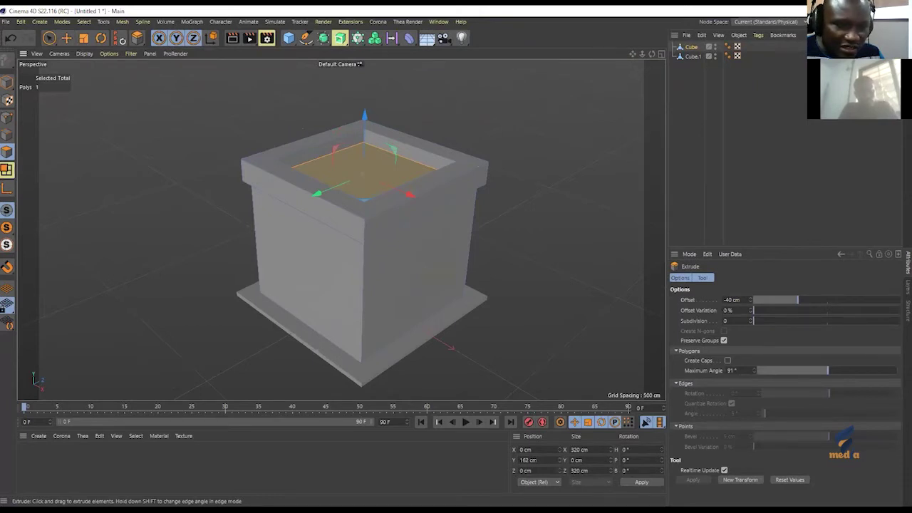
alt+drag(481, 204, 443, 211)
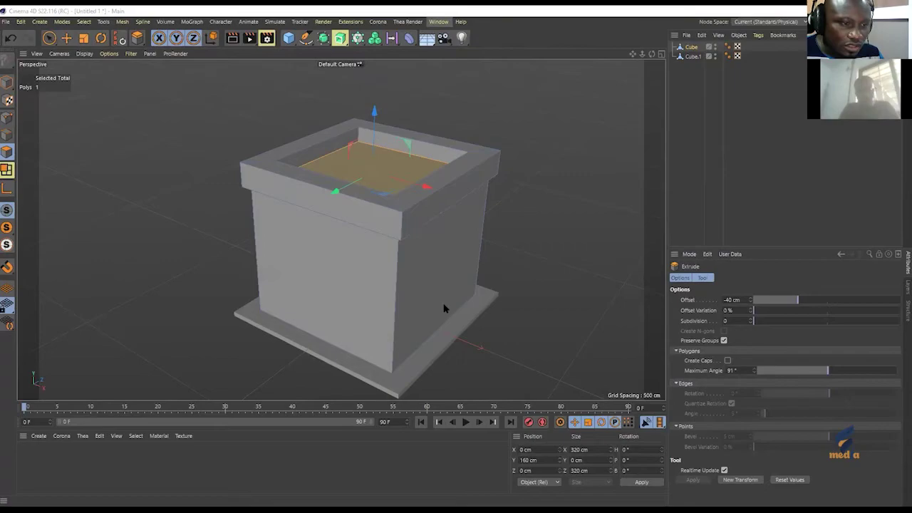
key(alt+Tab)
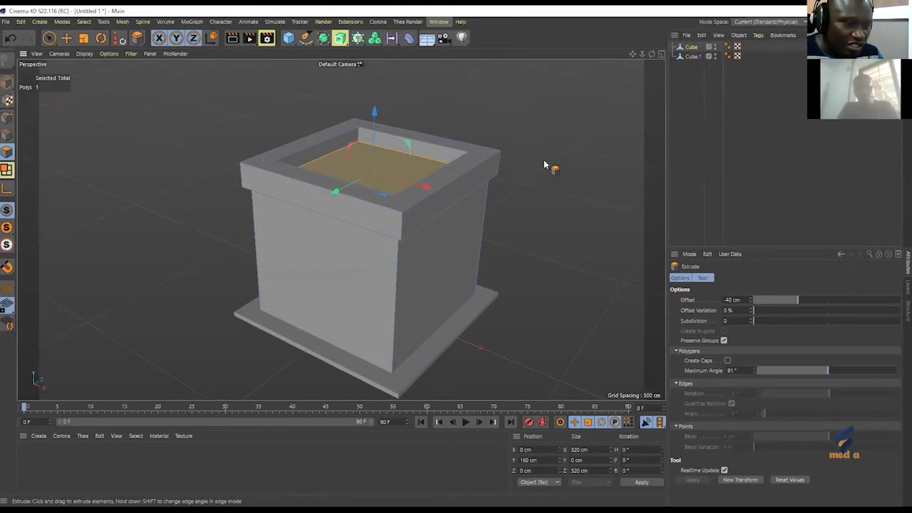
Select the Cube.1 base slab in Model mode and Ctrl-drag it into a copy, Cube.2.
key(e)
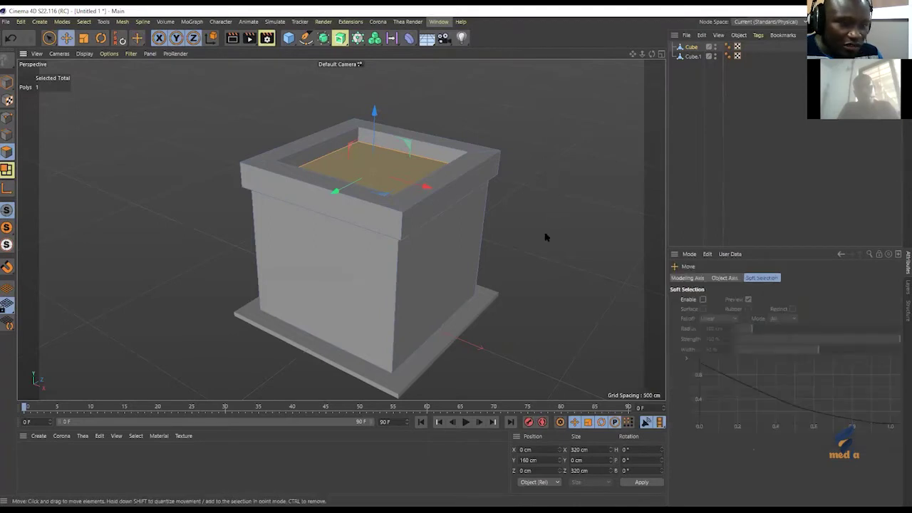
click(692, 56)
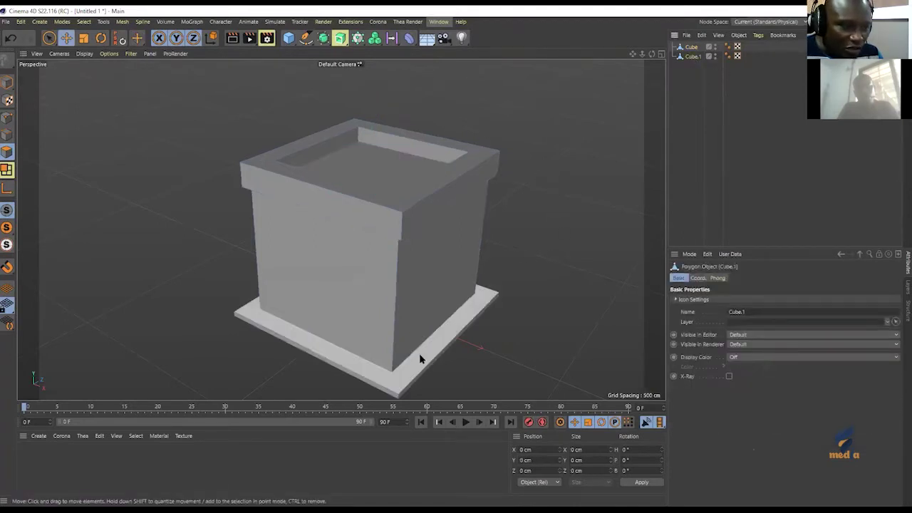
click(6, 82)
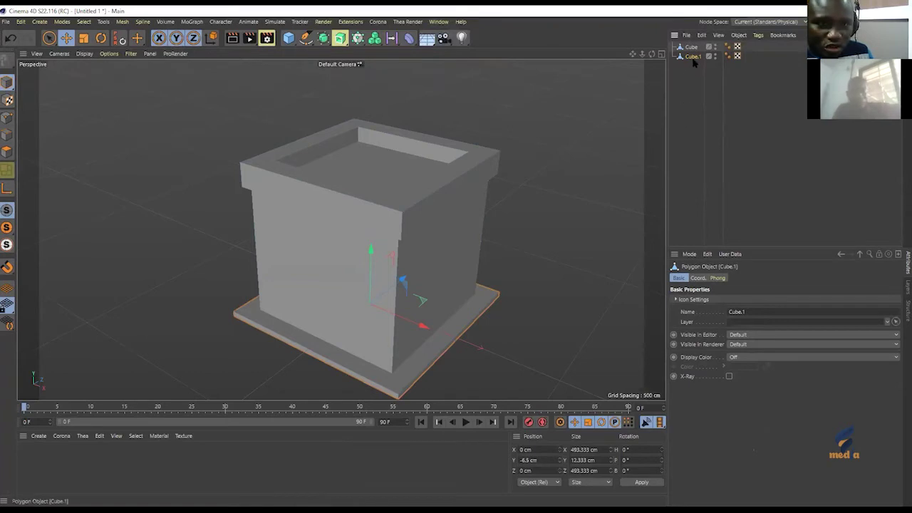
ctrl+drag(700, 68, 699, 68)
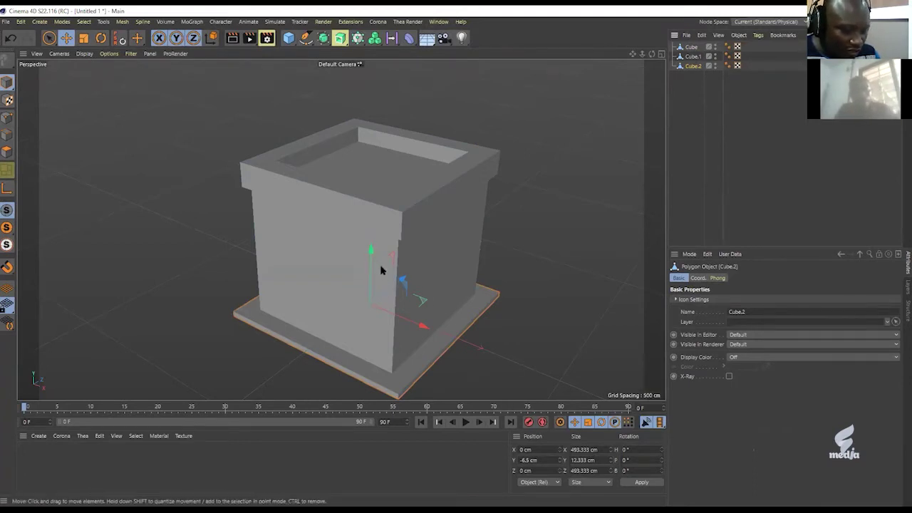
Stretch the Cube.2 copy vertically and in depth to door height.
key(t)
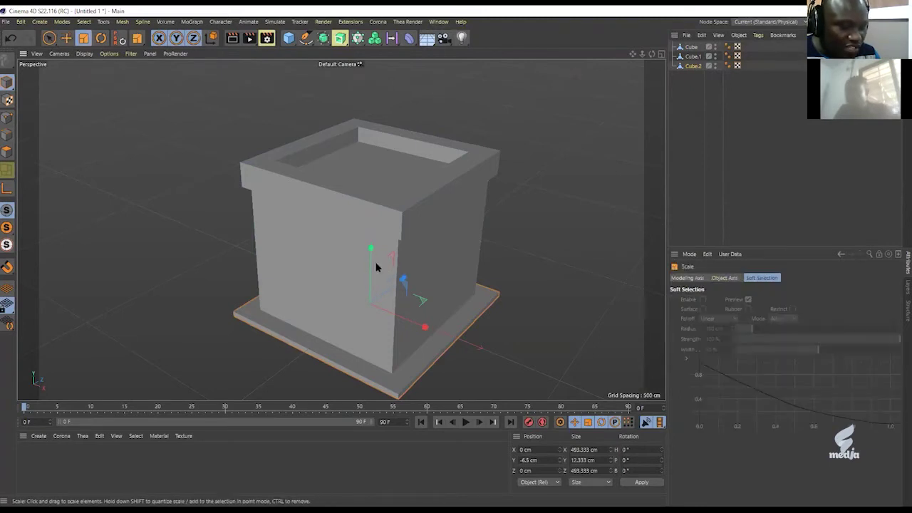
drag(370, 248, 370, 367)
drag(368, 249, 381, 292)
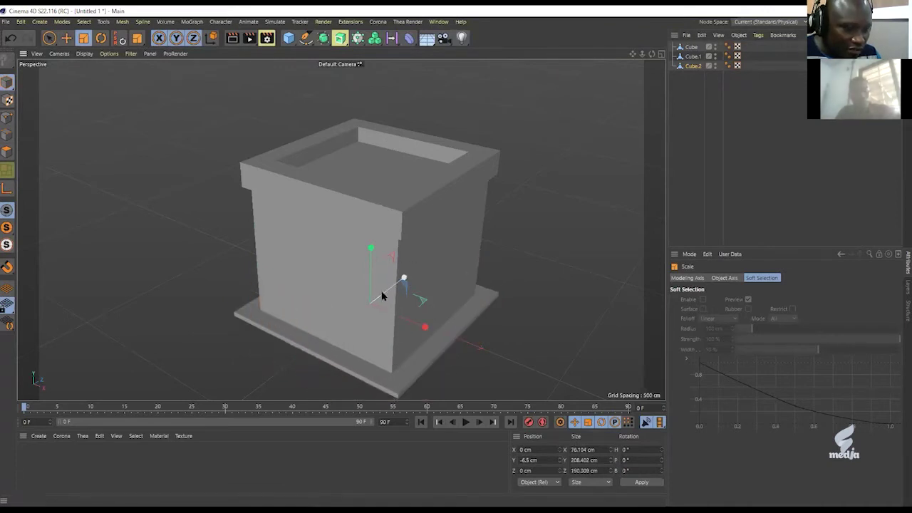
Move the door block above the slab and forward against the front facade.
key(e)
drag(420, 330, 504, 361)
drag(451, 328, 460, 216)
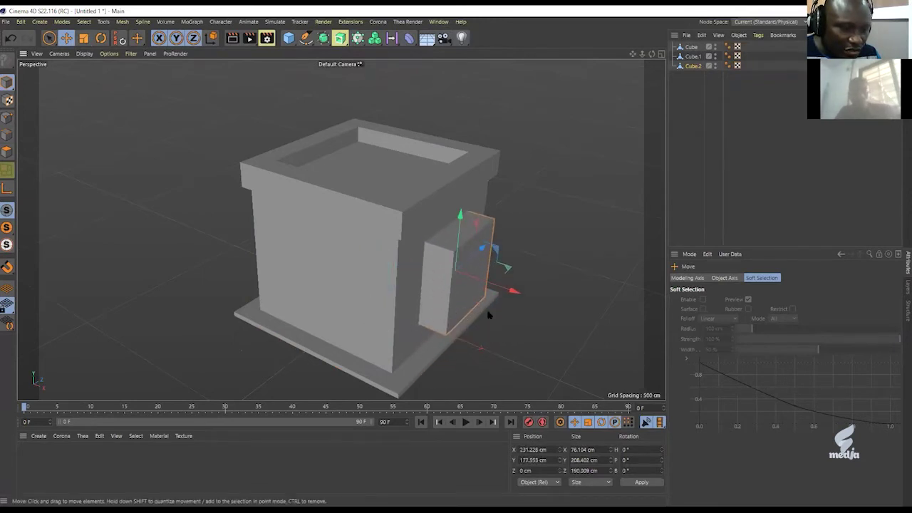
drag(484, 249, 438, 285)
mouse_move(478, 333)
mouse_down()
mouse_move(446, 319)
mouse_move(419, 322)
mouse_move(425, 312)
mouse_move(474, 332)
mouse_move(464, 330)
mouse_up()
key(t)
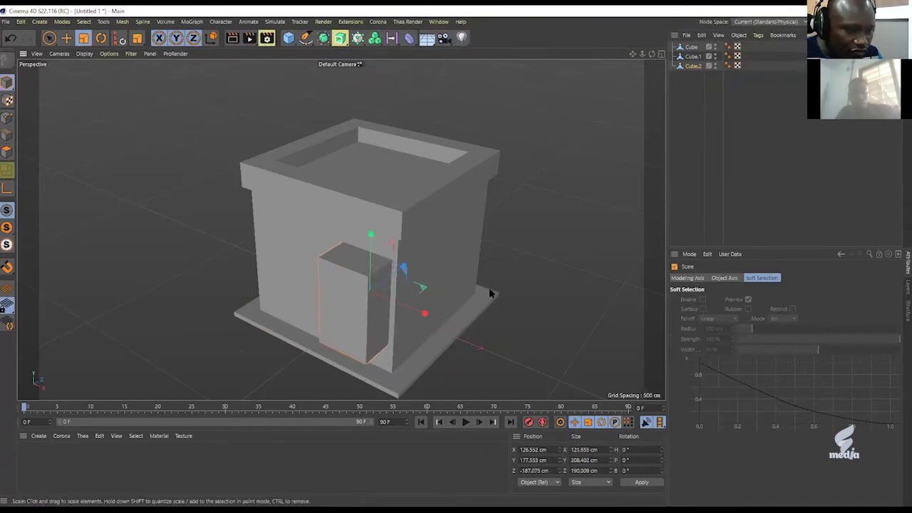
key(F5)
key(F4)
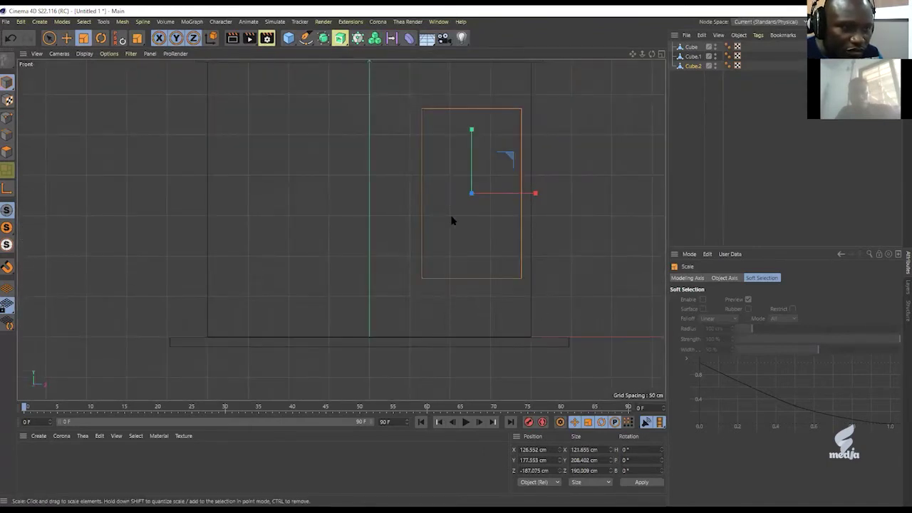
Narrow the door block to about 117 cm and shift it left along the facade.
mouse_move(536, 196)
mouse_down()
mouse_move(511, 198)
mouse_move(519, 201)
mouse_up()
key(e)
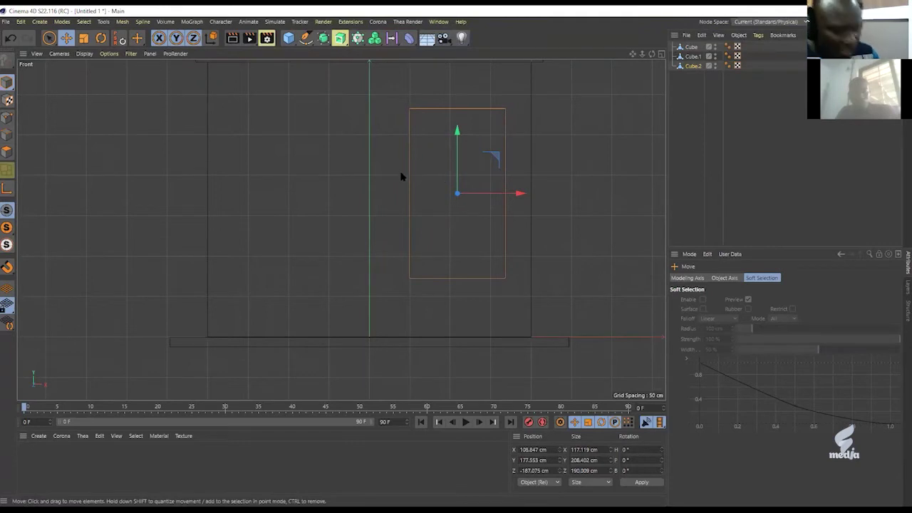
alt+middle_drag(406, 150, 405, 203)
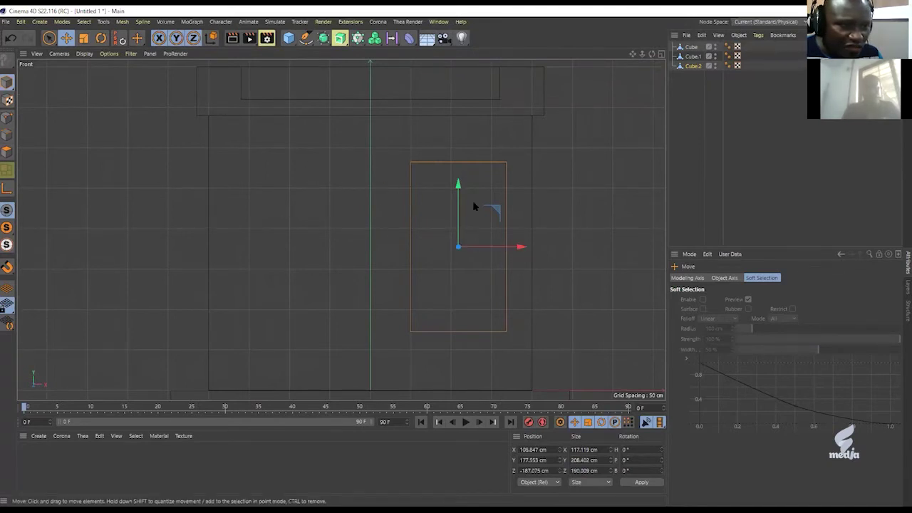
middle_click(262, 183)
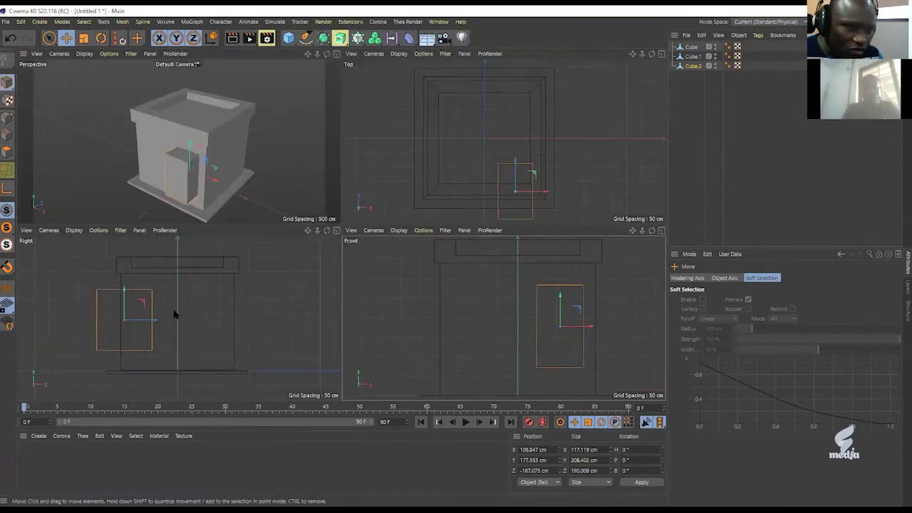
middle_click(128, 331)
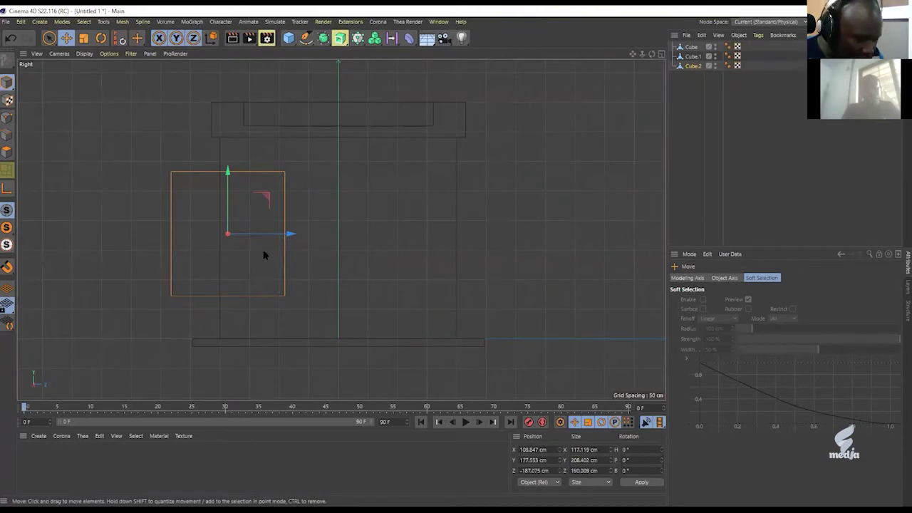
Resize the door block to exactly 120 cm wide, 210 cm tall and 20 cm deep.
key(t)
drag(292, 235, 236, 234)
click(581, 471)
text(20)
key(Return)
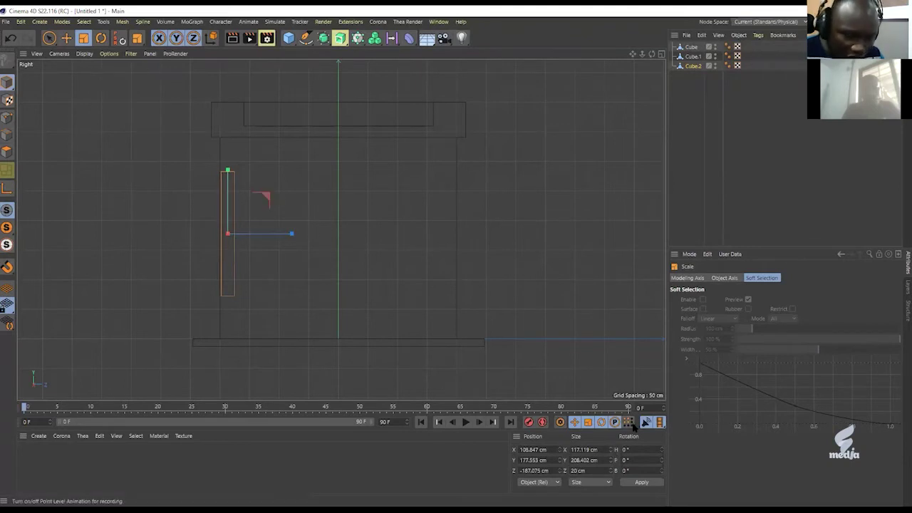
click(576, 461)
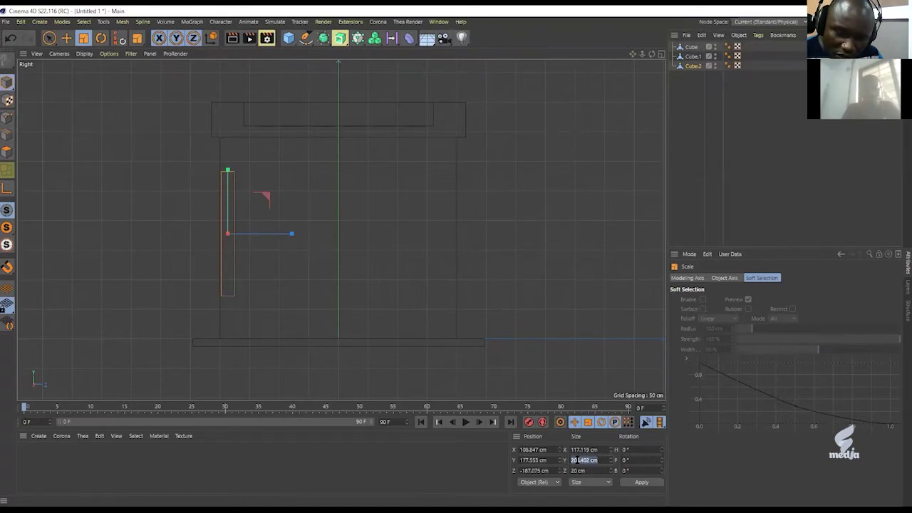
text(200)
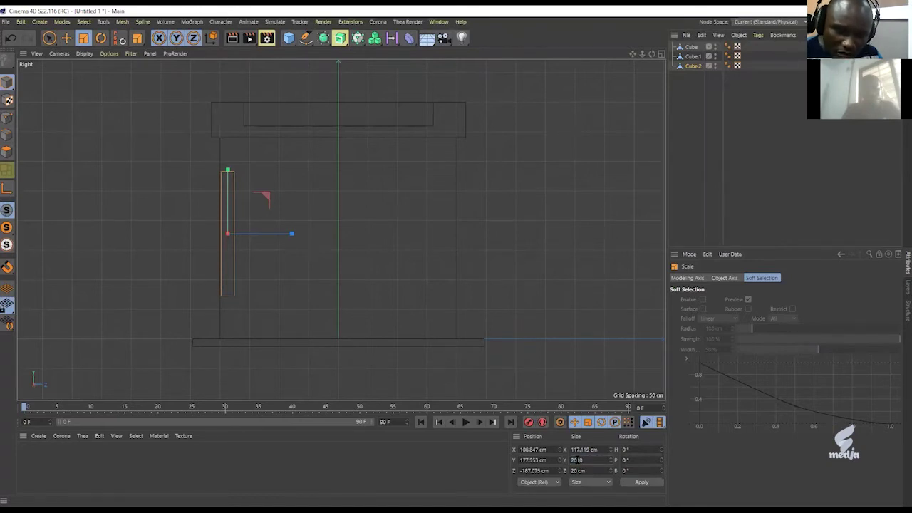
key(Return)
click(581, 450)
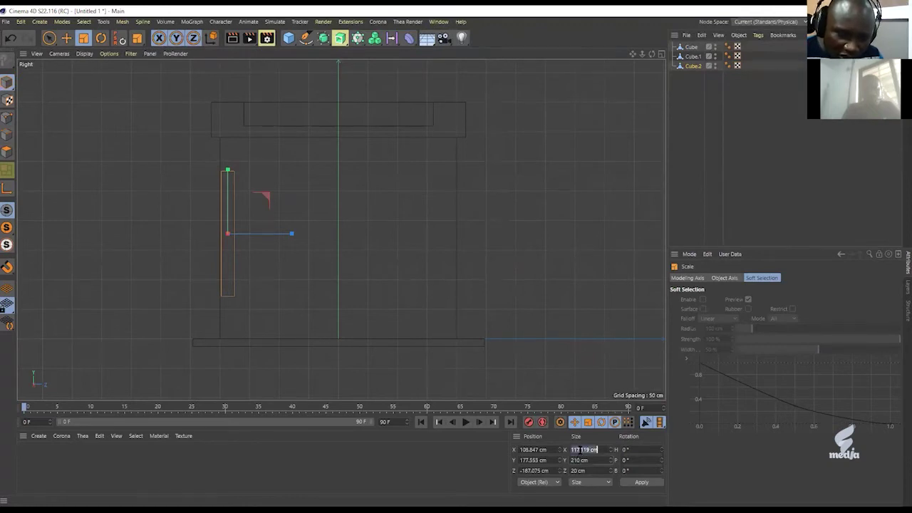
text(1)
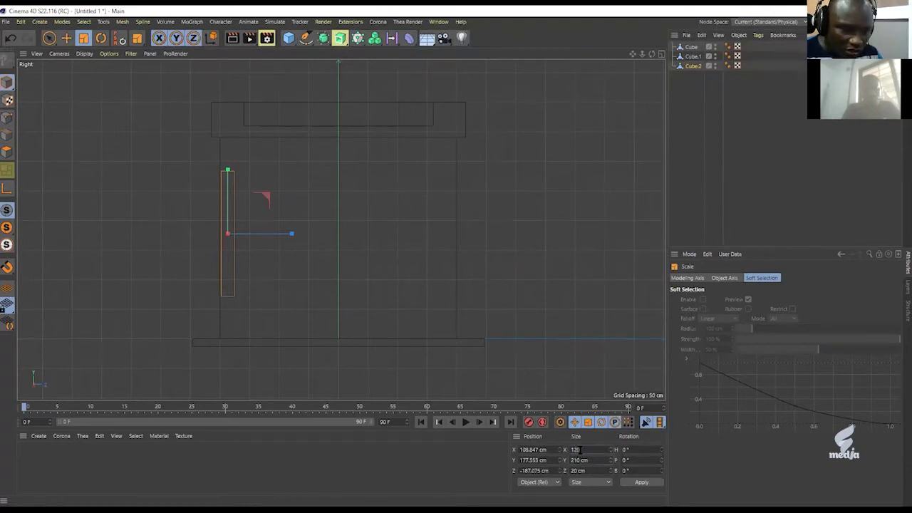
text(20)
key(Return)
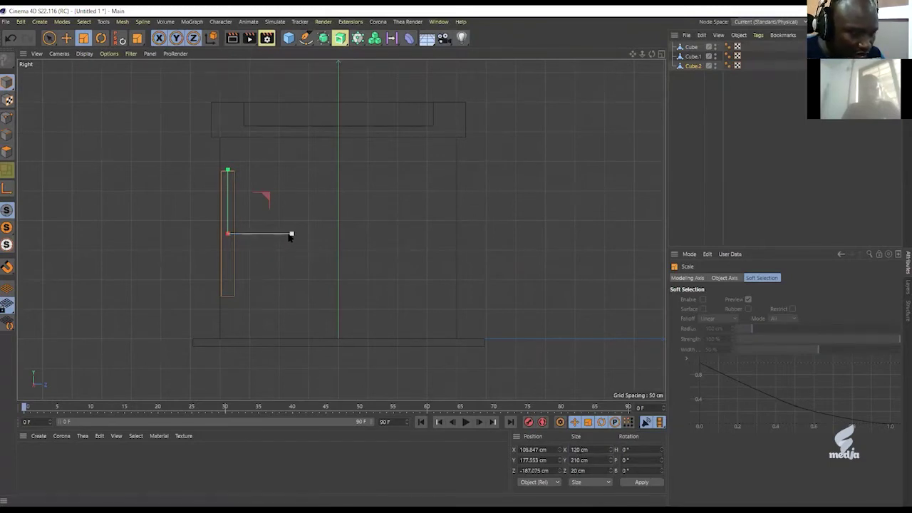
key(e)
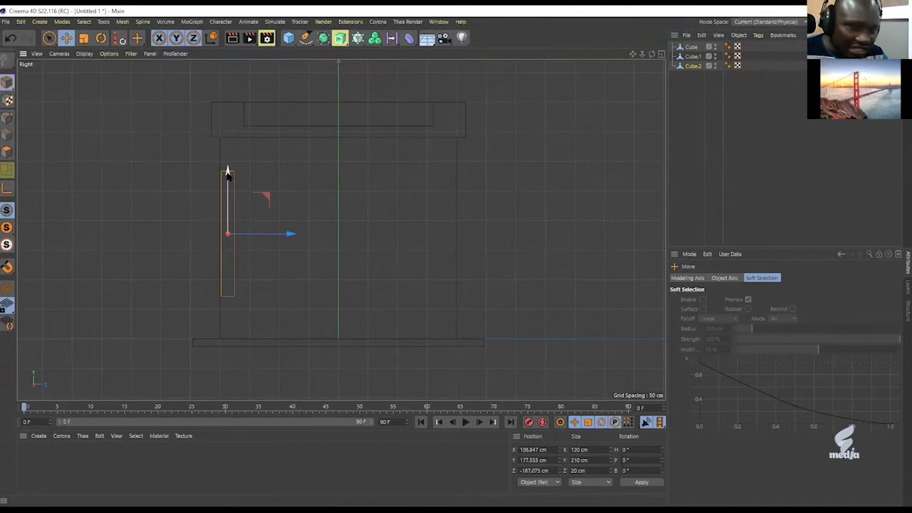
Lower the door panel to a vertical position of 105 cm.
drag(228, 172, 218, 216)
double_click(525, 460)
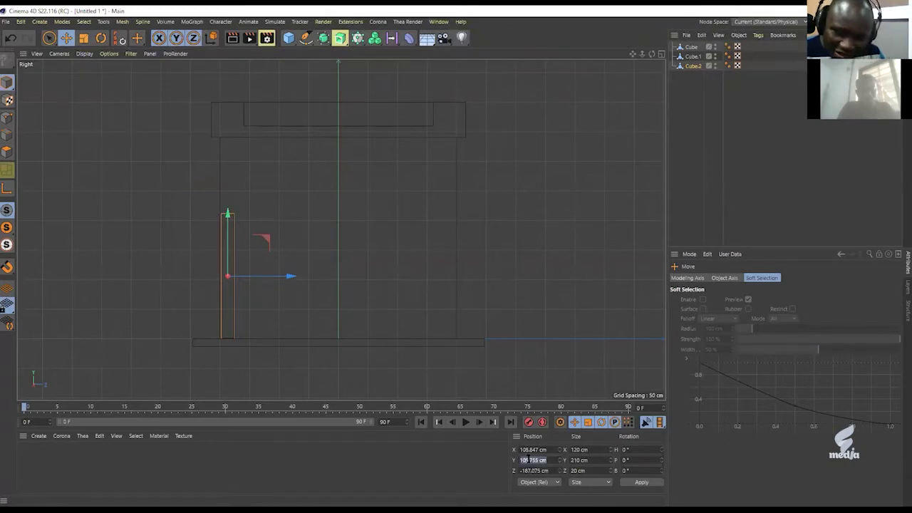
text(105)
key(Return)
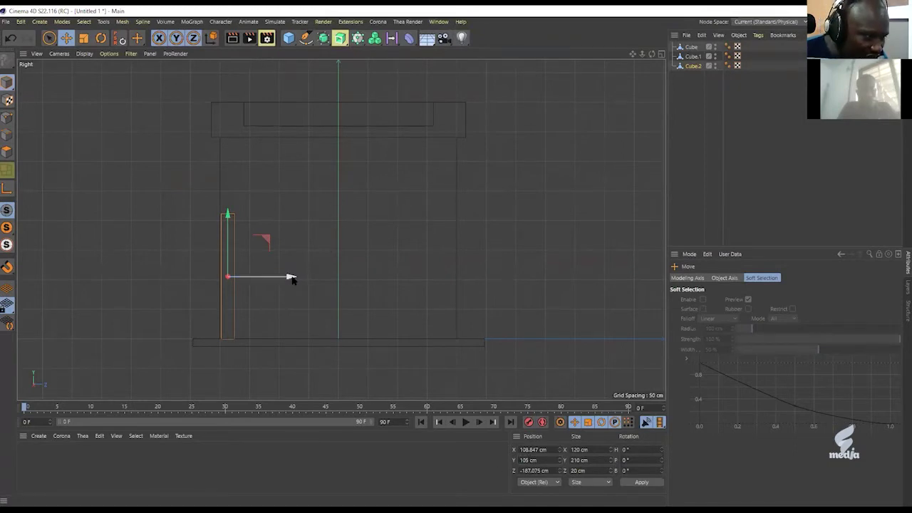
Set the door's Z position to -200 cm and inspect it in a maximised Perspective view.
key(x)
key(y)
drag(290, 278, 283, 278)
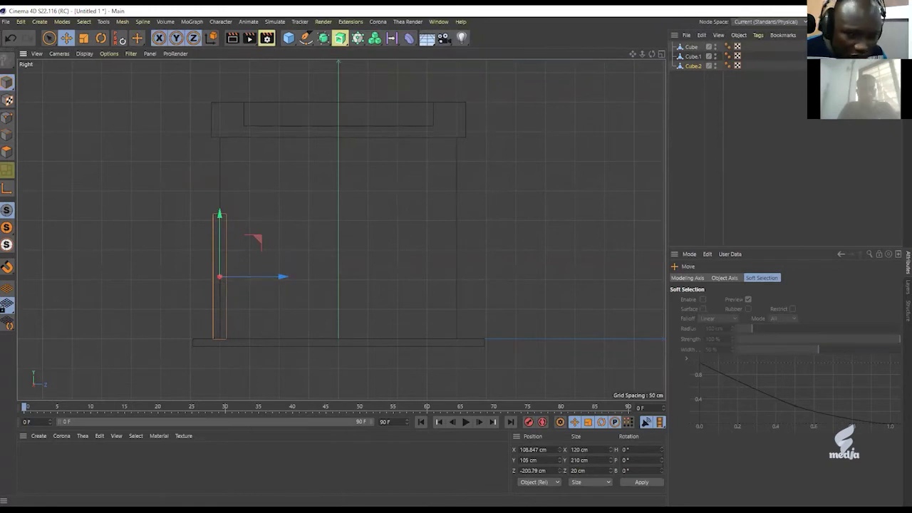
double_click(540, 472)
text(-200)
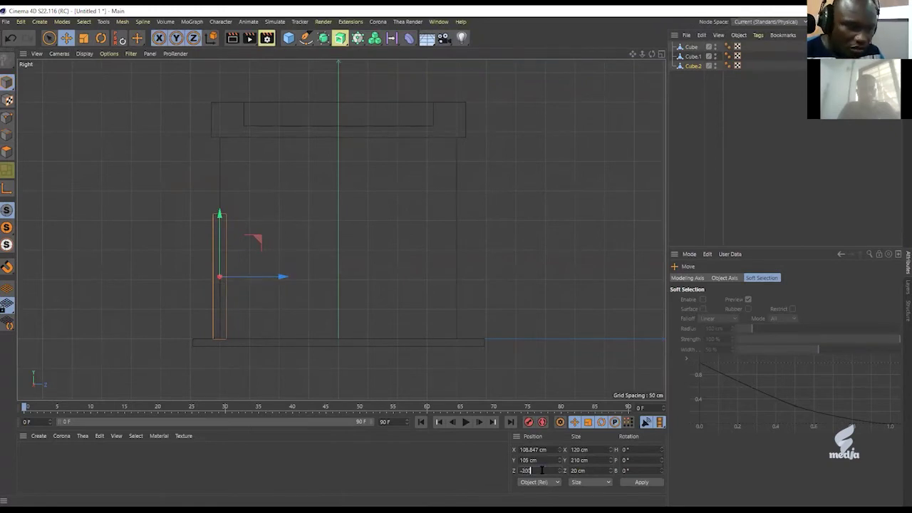
key(Return)
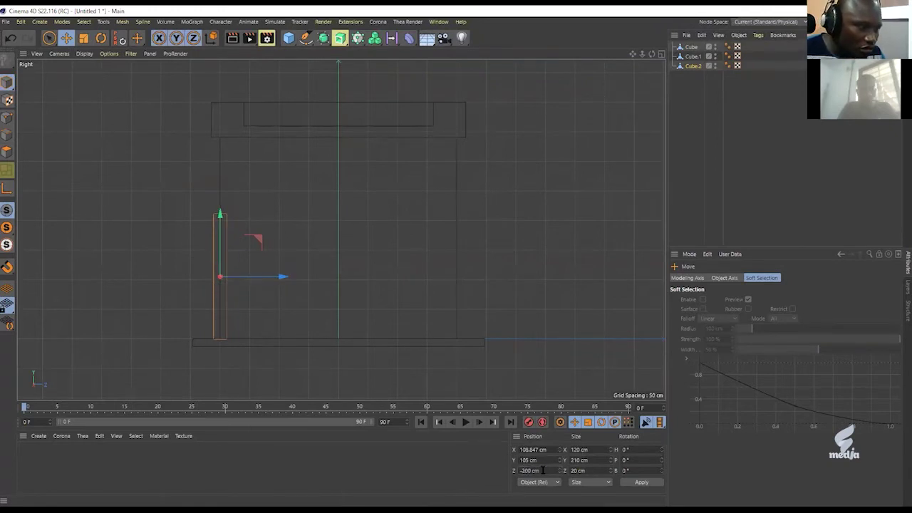
middle_click(186, 214)
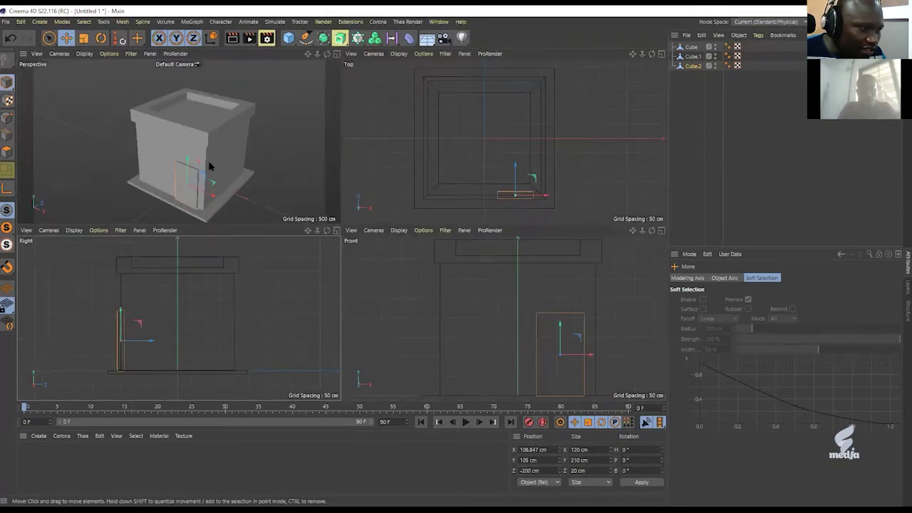
middle_click(179, 185)
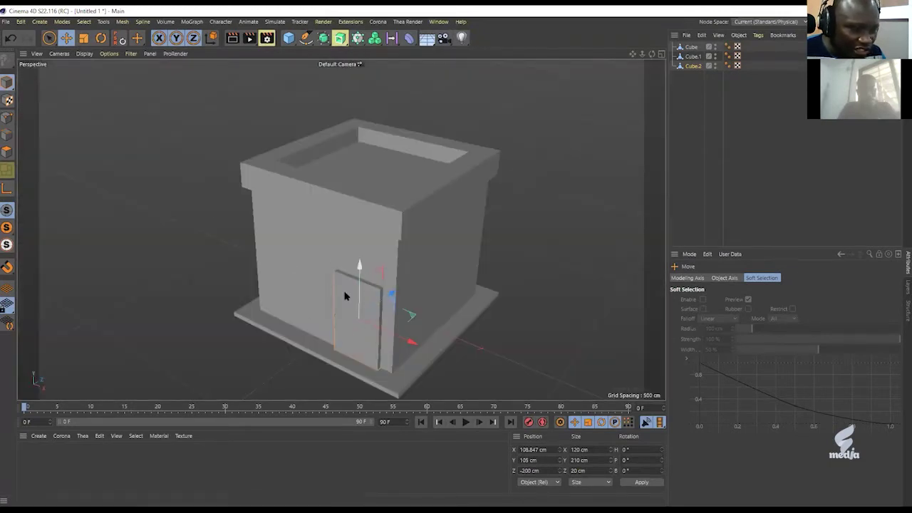
In the Front view, Ctrl-drag a copy of the door to the left side of the facade.
click(569, 245)
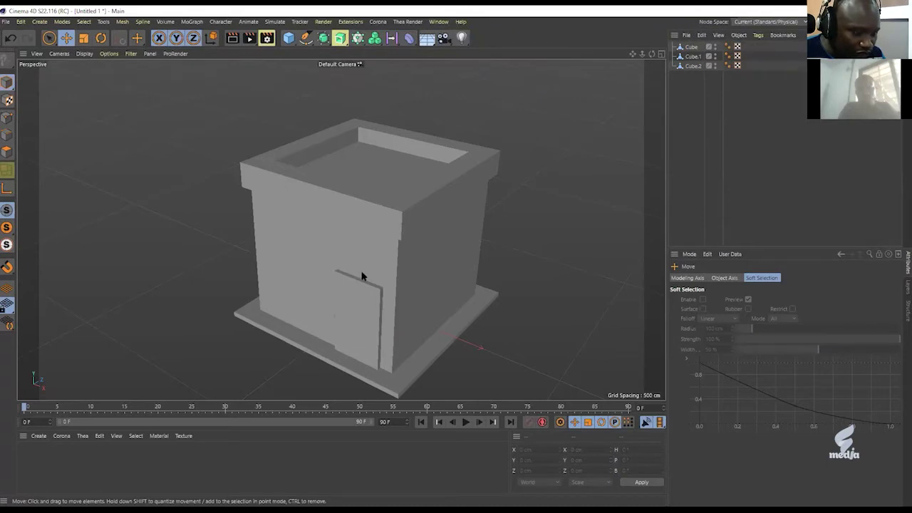
middle_click(393, 230)
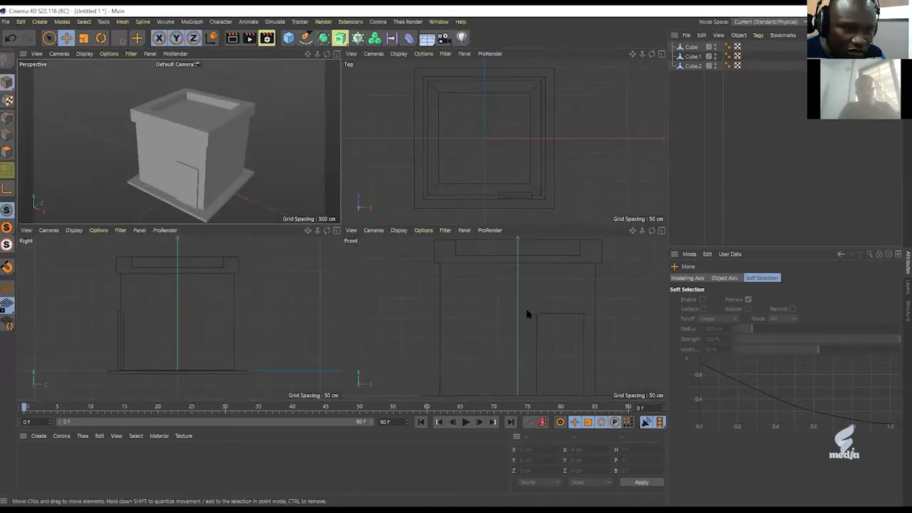
middle_click(369, 266)
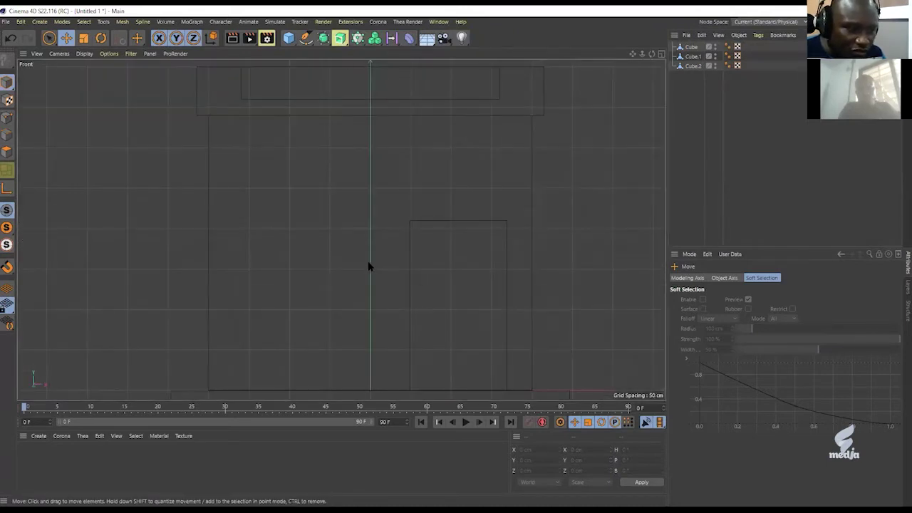
click(459, 226)
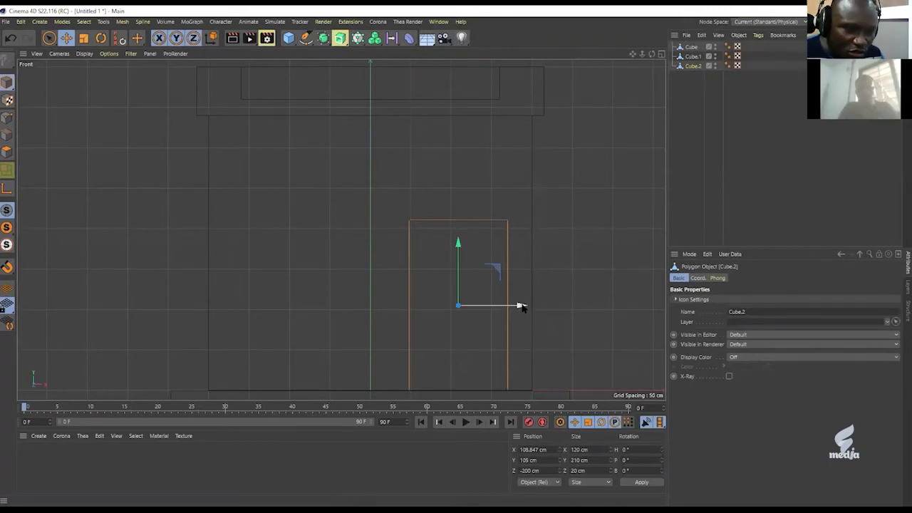
ctrl+drag(521, 306, 347, 305)
mouse_move(347, 307)
mouse_down()
mouse_move(357, 306)
mouse_move(349, 307)
mouse_up()
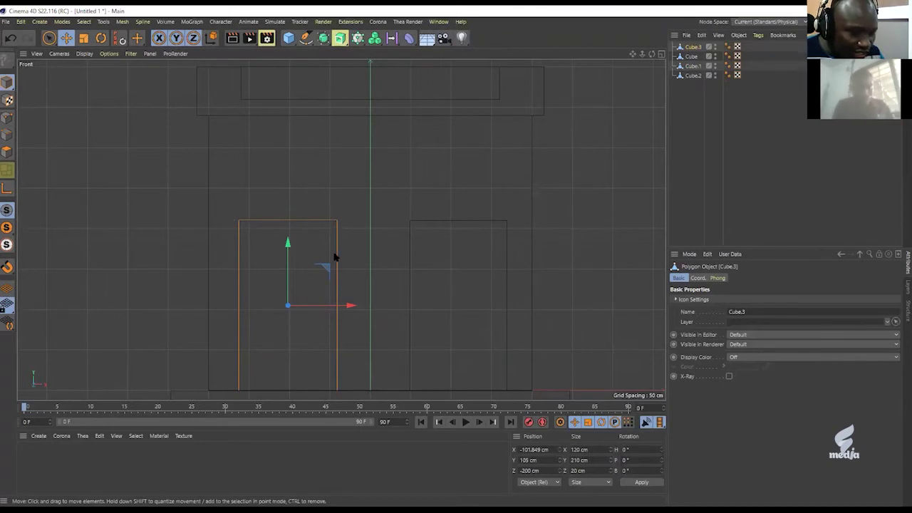
Rotate the door copy -90° onto its side and raise it up the facade.
key(r)
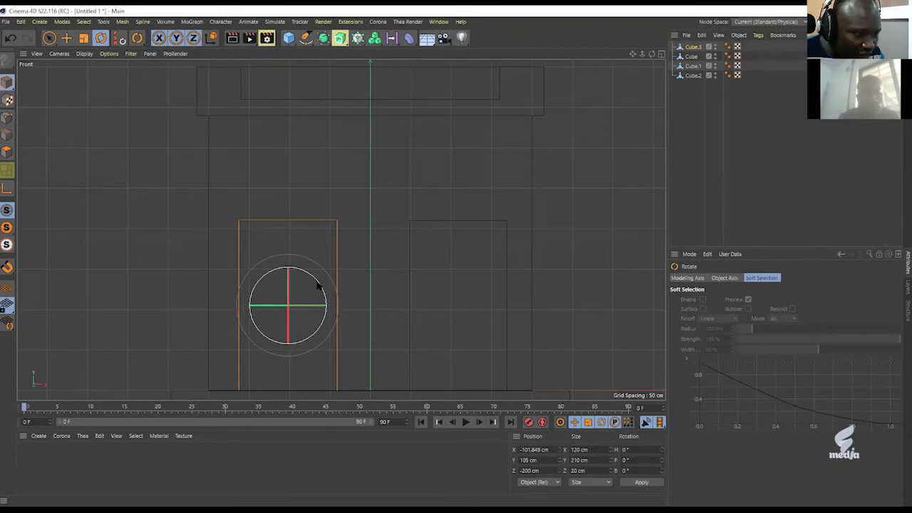
drag(317, 285, 263, 276)
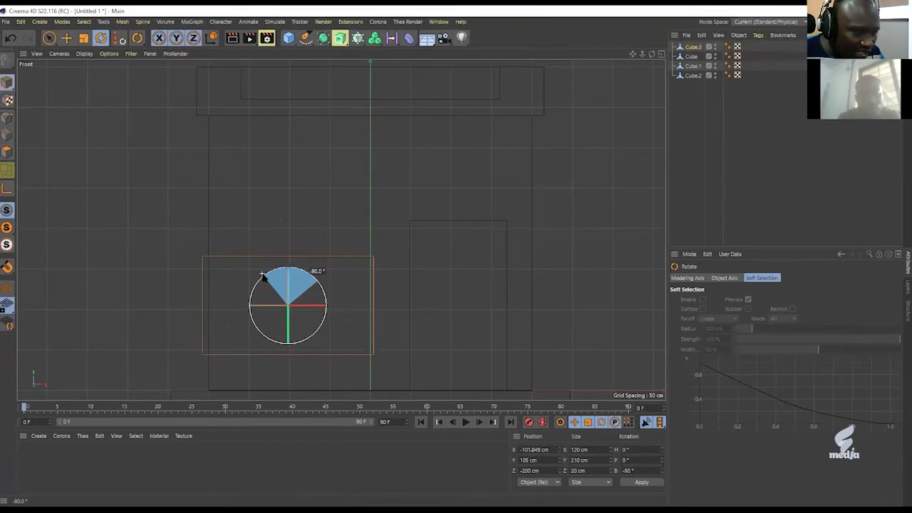
drag(262, 276, 263, 278)
key(e)
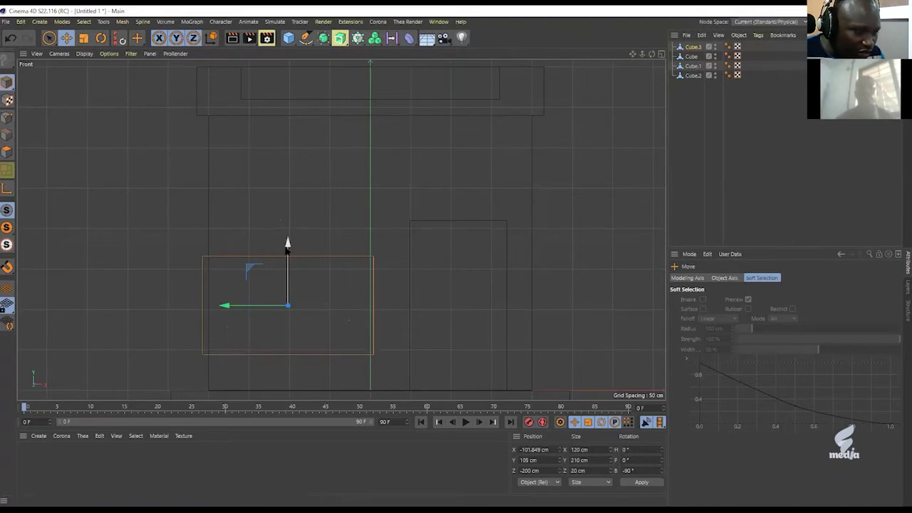
drag(287, 242, 287, 206)
drag(222, 271, 262, 277)
Shift the sideways panel left to X -84.64 cm and scale its width to about 74%.
scroll(410, 228, up, 8)
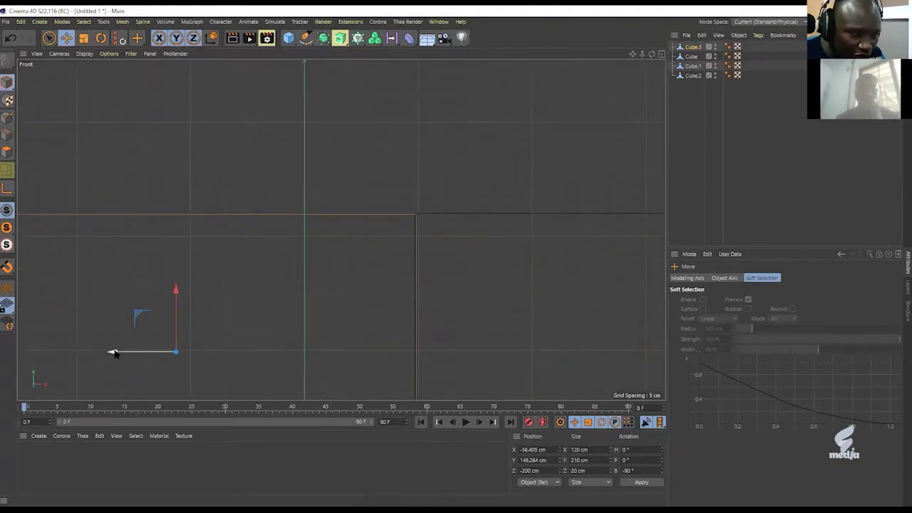
drag(176, 290, 176, 288)
scroll(189, 318, down, 3)
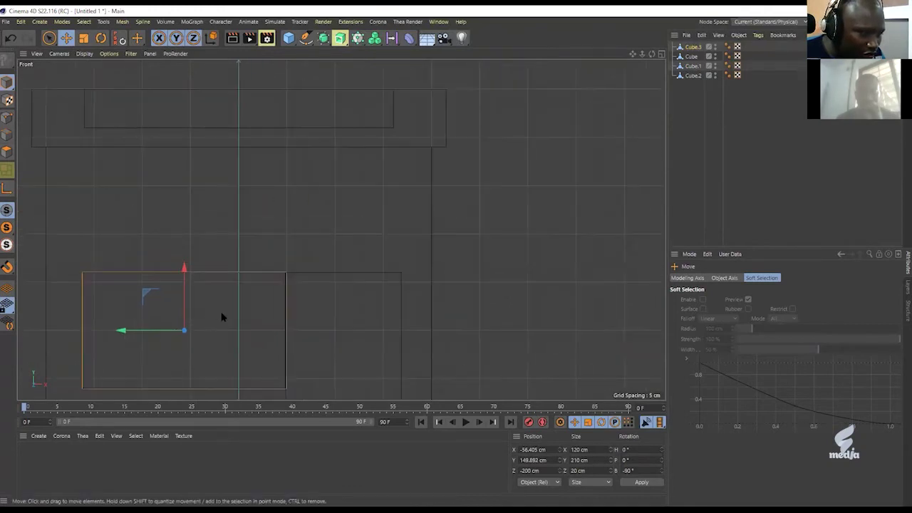
alt+middle_drag(271, 312, 339, 228)
scroll(318, 220, up, 2)
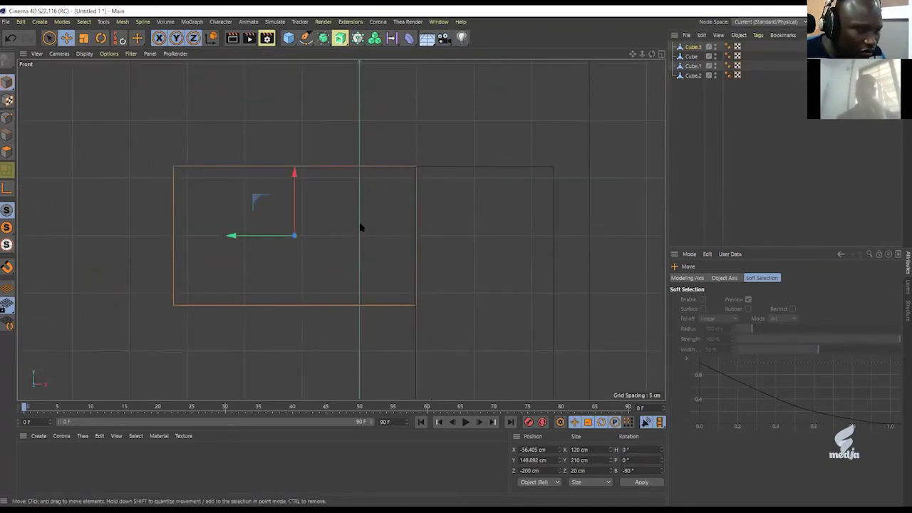
scroll(402, 217, down, 4)
scroll(403, 217, up, 2)
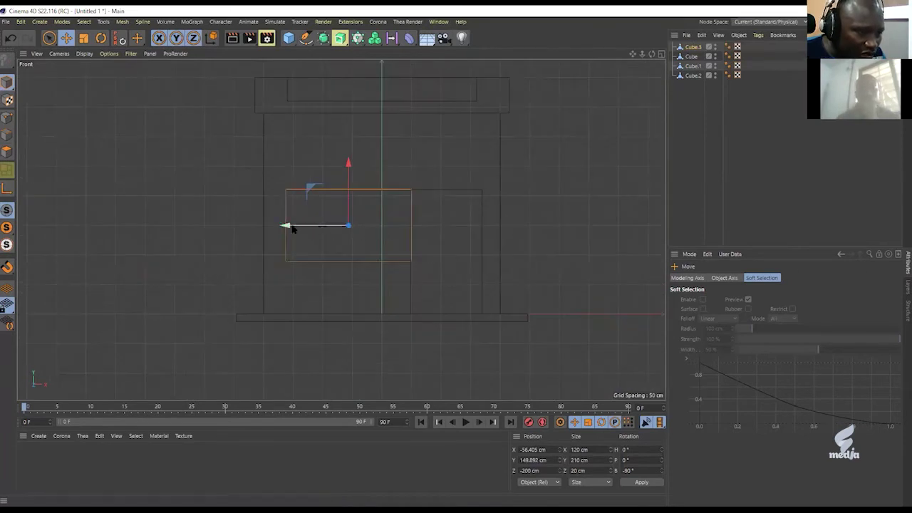
drag(289, 228, 271, 227)
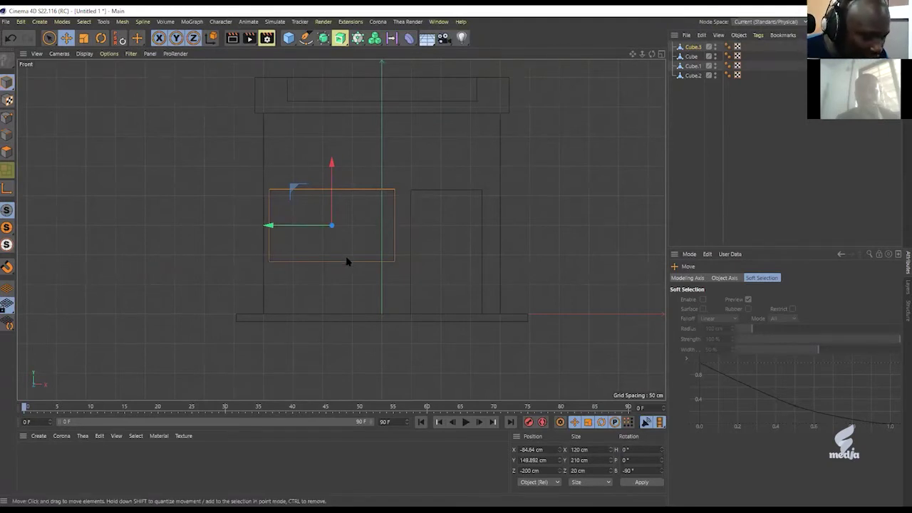
key(t)
drag(268, 227, 282, 226)
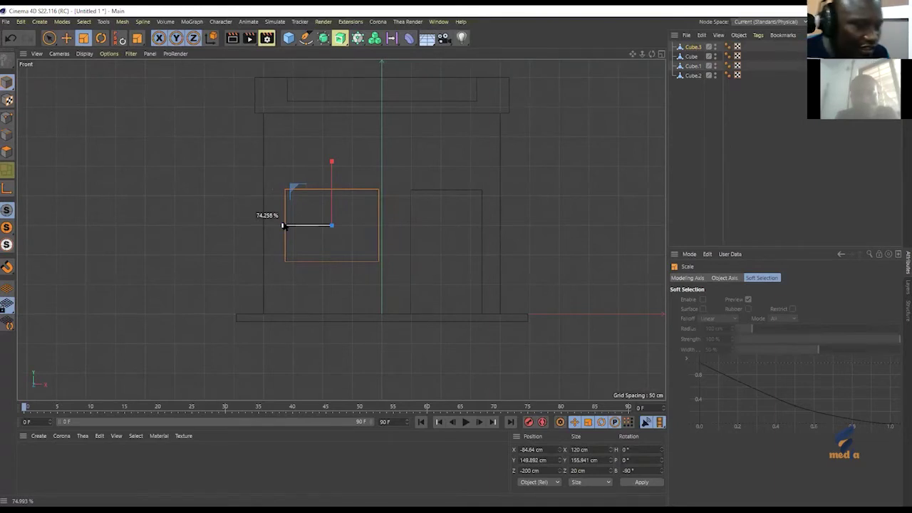
Finish narrowing the window to about 74% width and drag a copy of it down toward the base.
drag(282, 226, 285, 226)
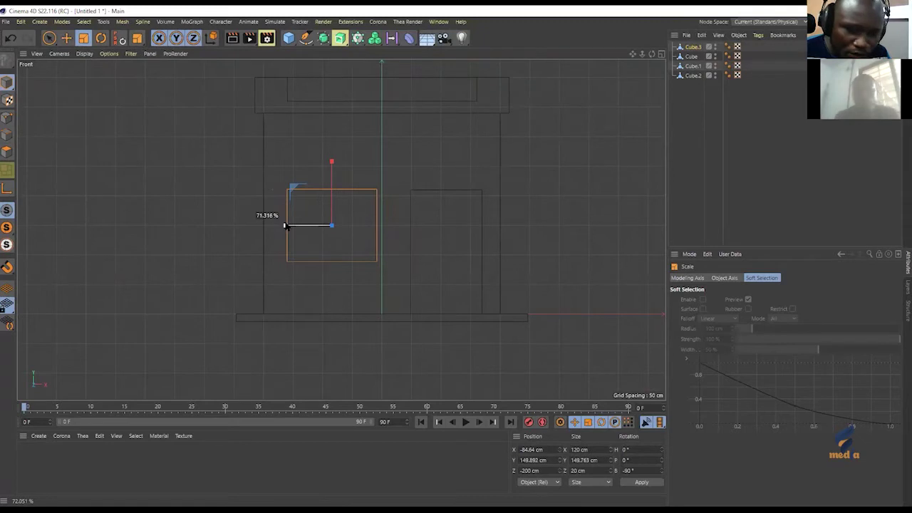
drag(285, 225, 282, 225)
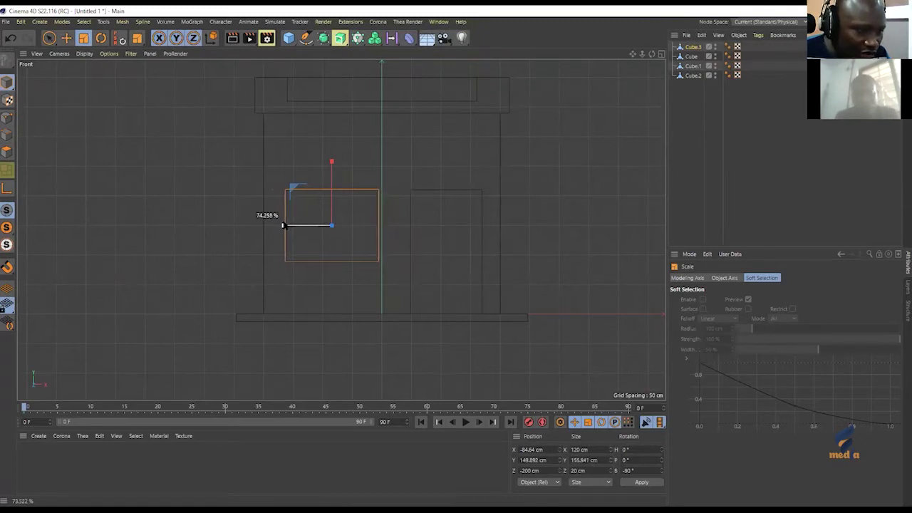
drag(283, 226, 260, 226)
key(e)
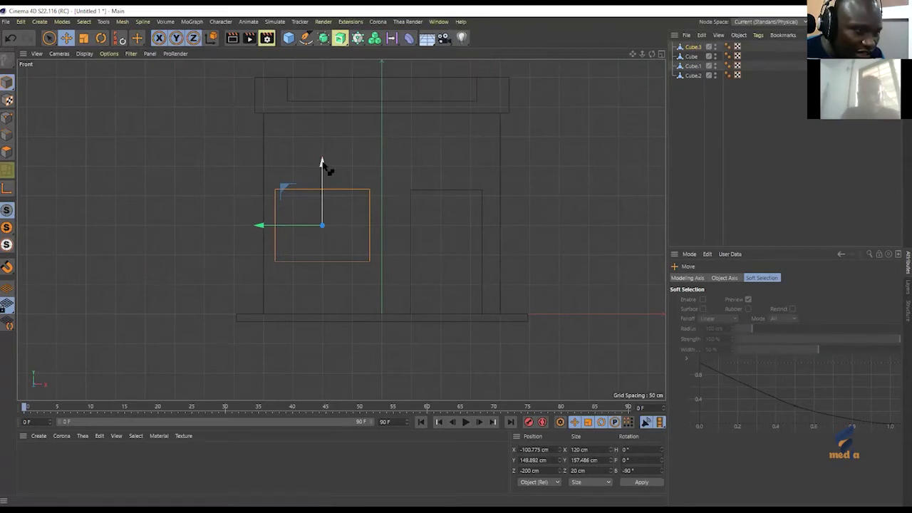
drag(327, 165, 342, 298)
key(t)
Flatten the copied window into a 5 cm thick sill strip.
click(574, 449)
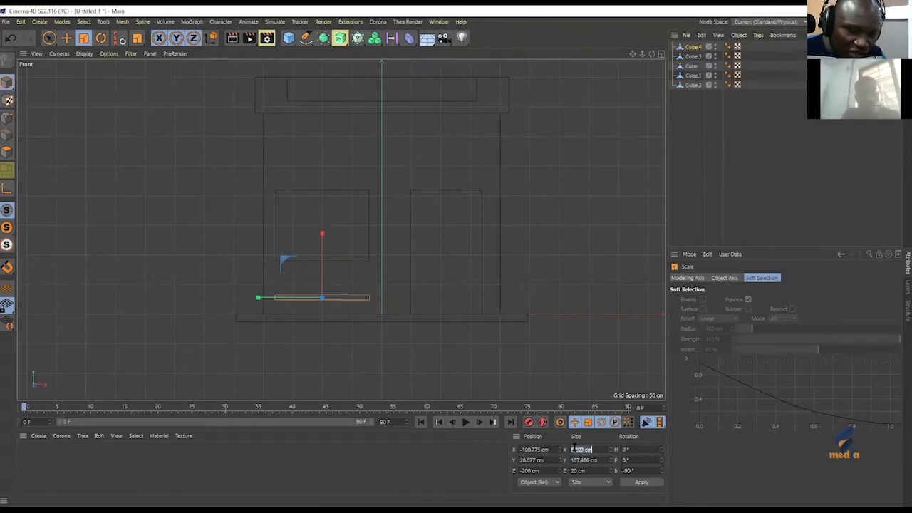
text(5)
key(Return)
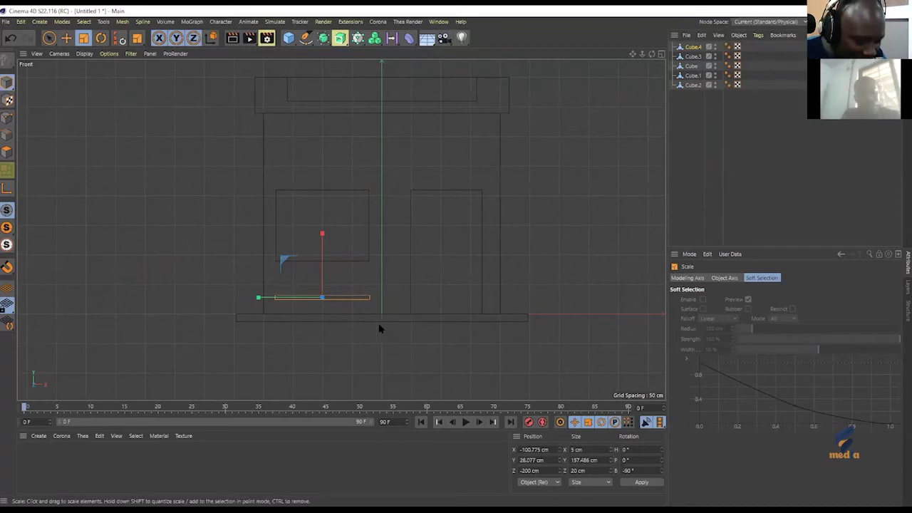
Raise the sill up to sit just beneath the window, then switch to the side view.
key(e)
drag(326, 238, 322, 203)
scroll(344, 263, up, 10)
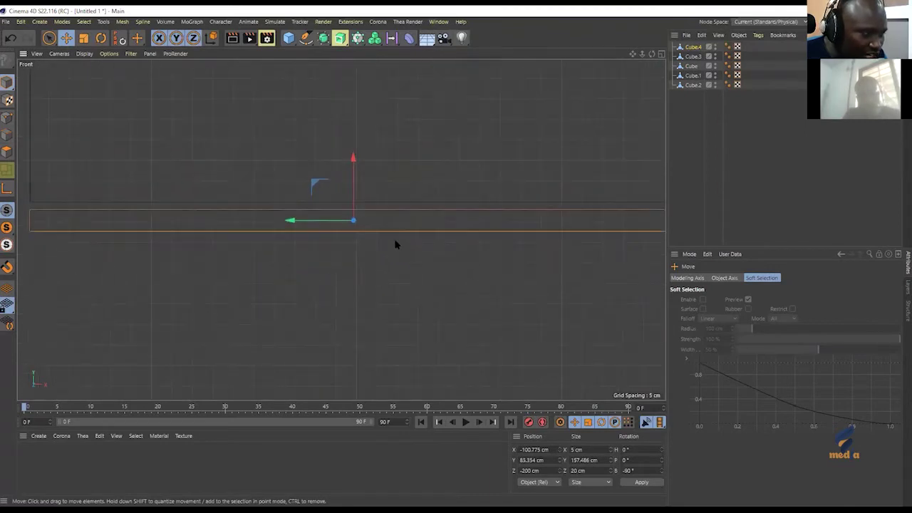
drag(354, 159, 353, 149)
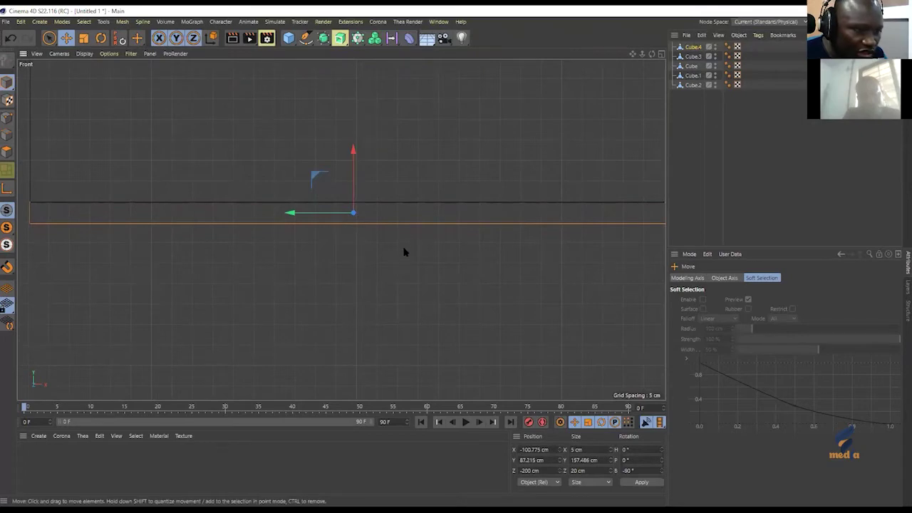
scroll(377, 265, down, 4)
scroll(451, 236, down, 3)
alt+middle_drag(471, 252, 373, 326)
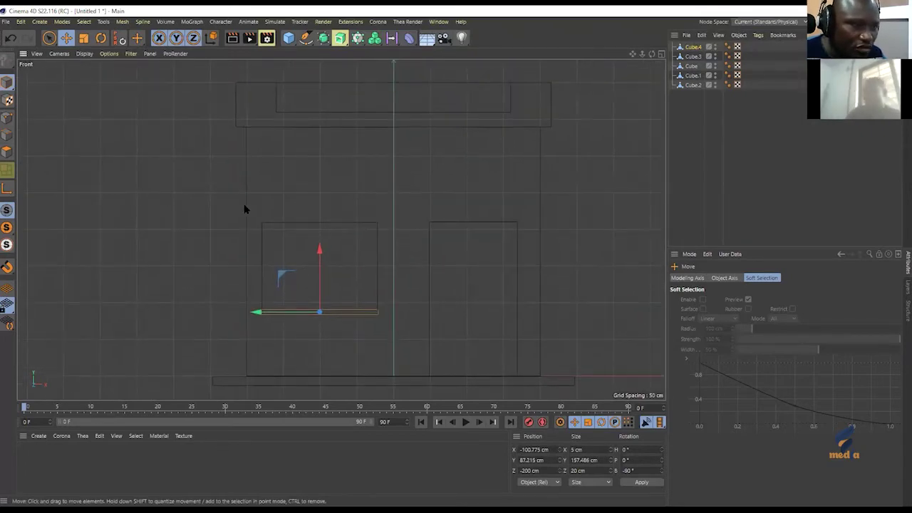
middle_click(244, 206)
middle_click(198, 315)
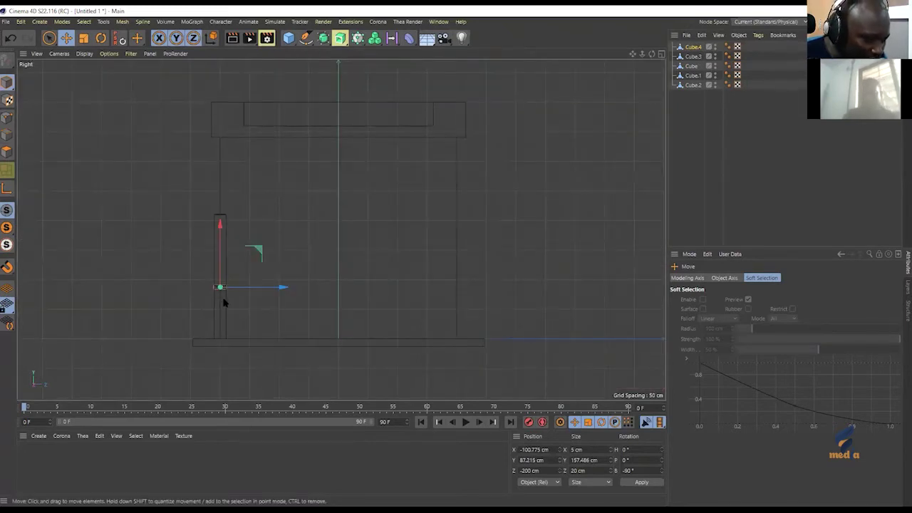
Stretch the sill's depth outward, entering 50 as its depth value.
key(t)
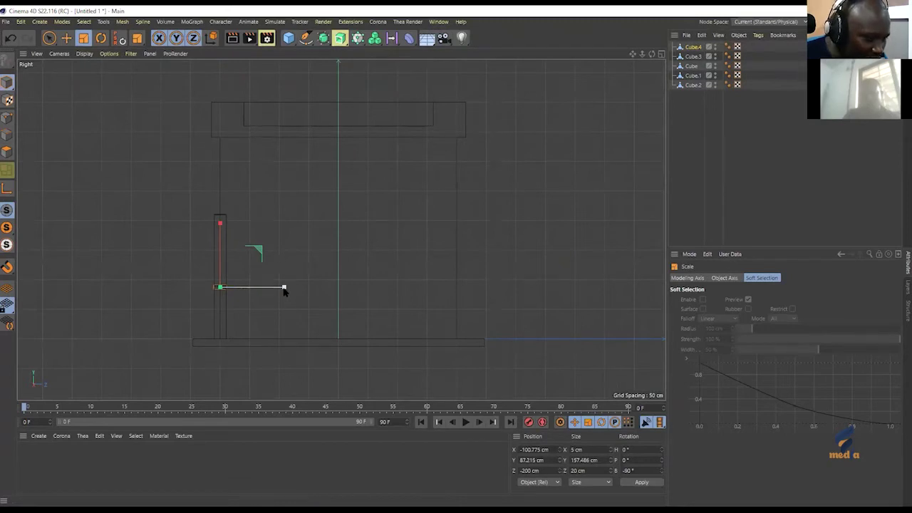
drag(283, 288, 380, 296)
click(580, 471)
text(50)
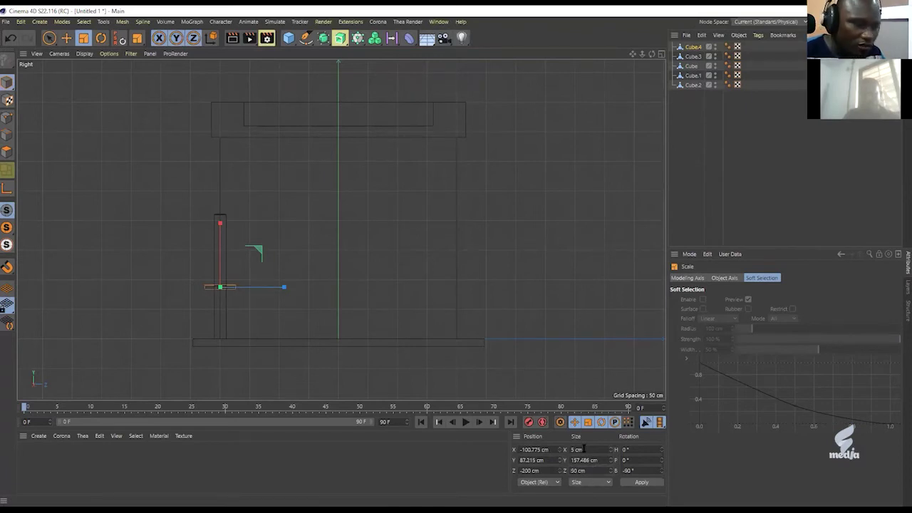
text(e)
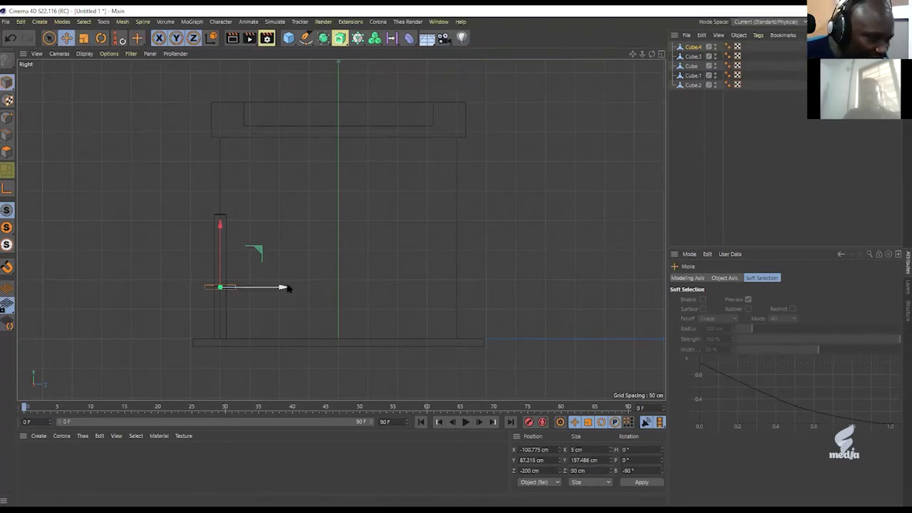
Push the sill out from the wall and set its Z position to -235 cm.
drag(283, 288, 265, 287)
scroll(275, 266, up, 10)
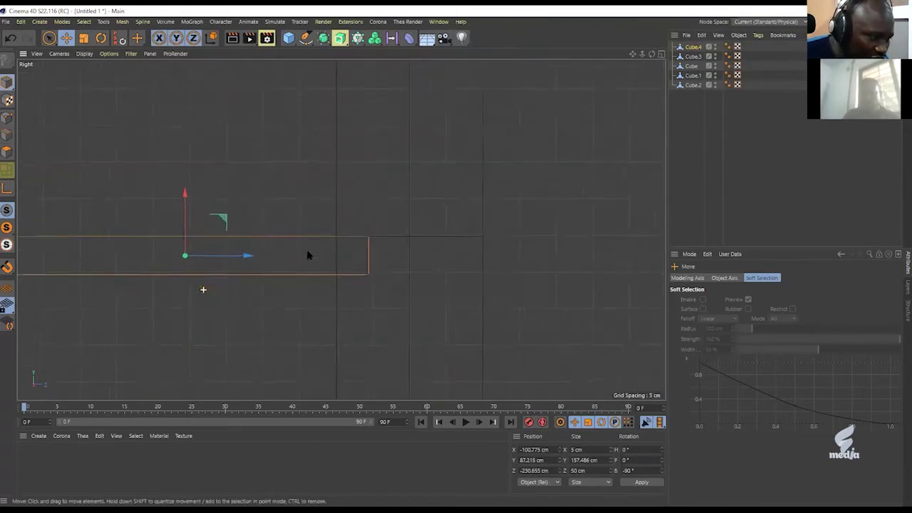
alt+middle_drag(278, 248, 392, 234)
drag(391, 237, 353, 239)
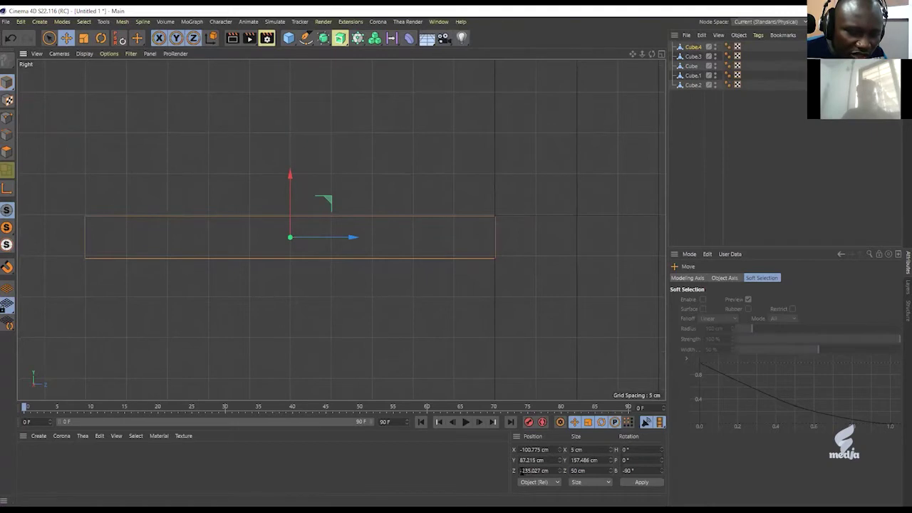
drag(521, 472, 590, 470)
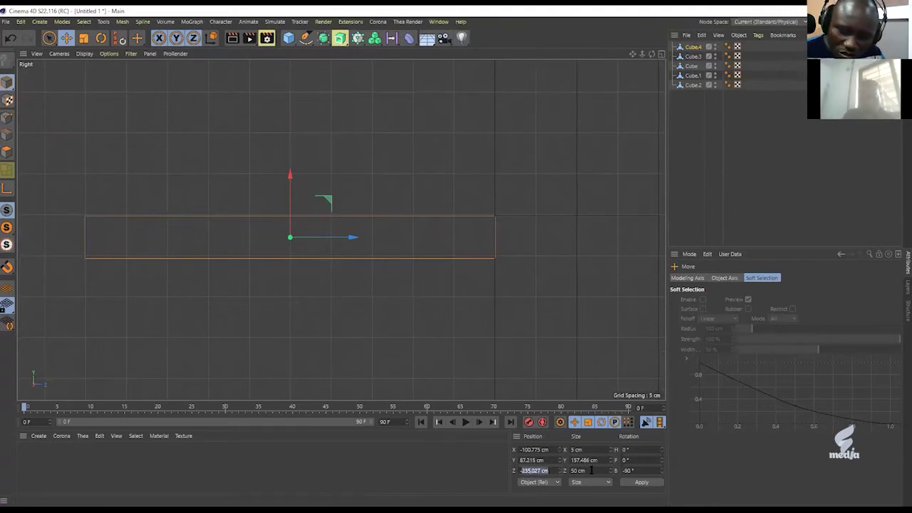
text(-235)
key(Return)
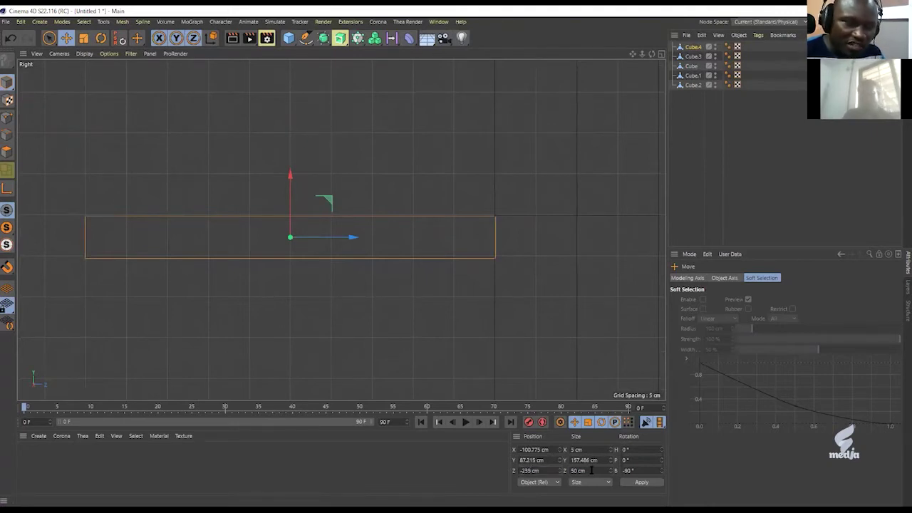
middle_click(482, 212)
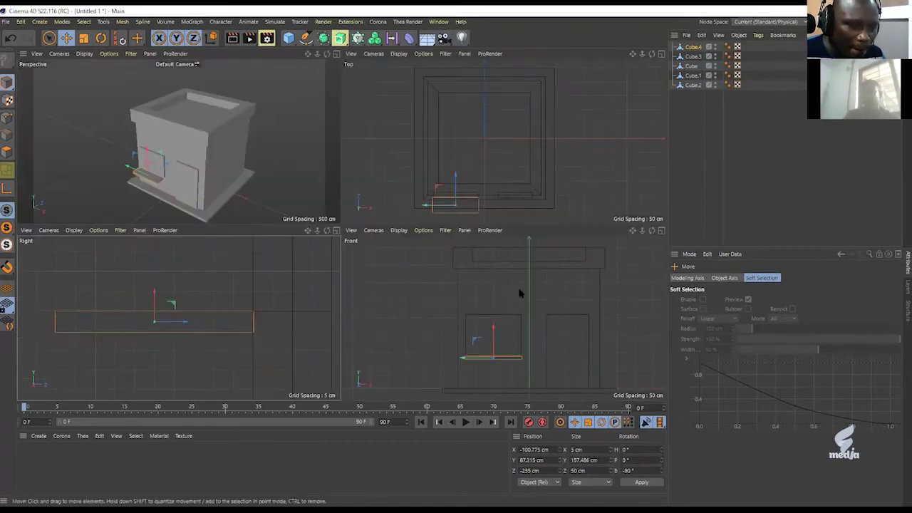
Maximize the perspective view, deselect the sill, orbit the café, and select the right-hand door.
middle_click(182, 148)
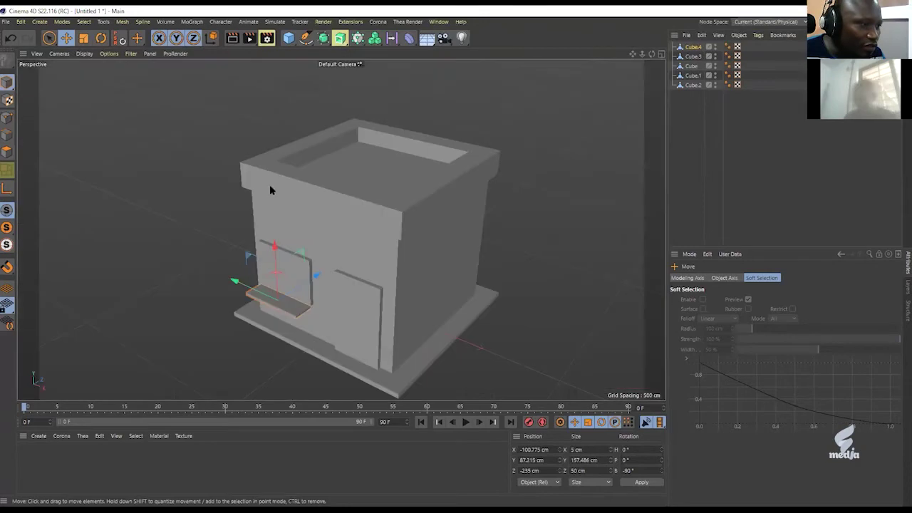
click(527, 285)
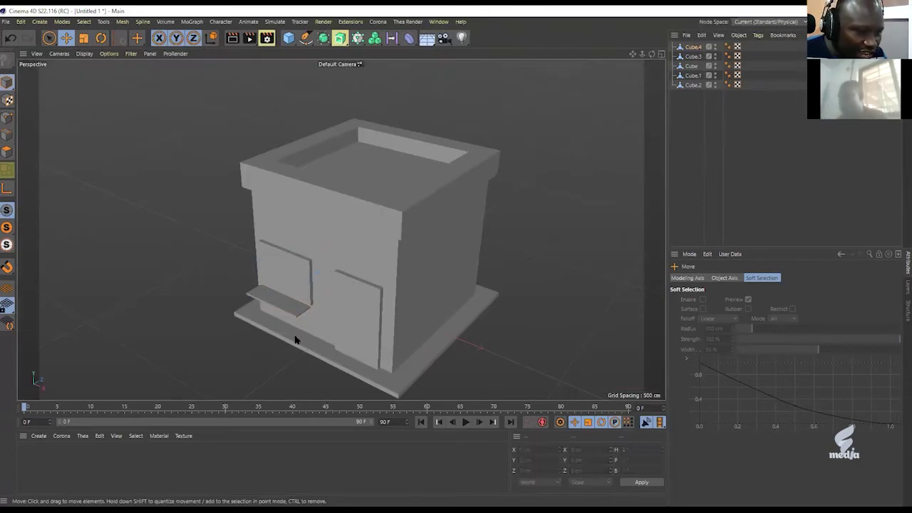
alt+drag(340, 315, 341, 290)
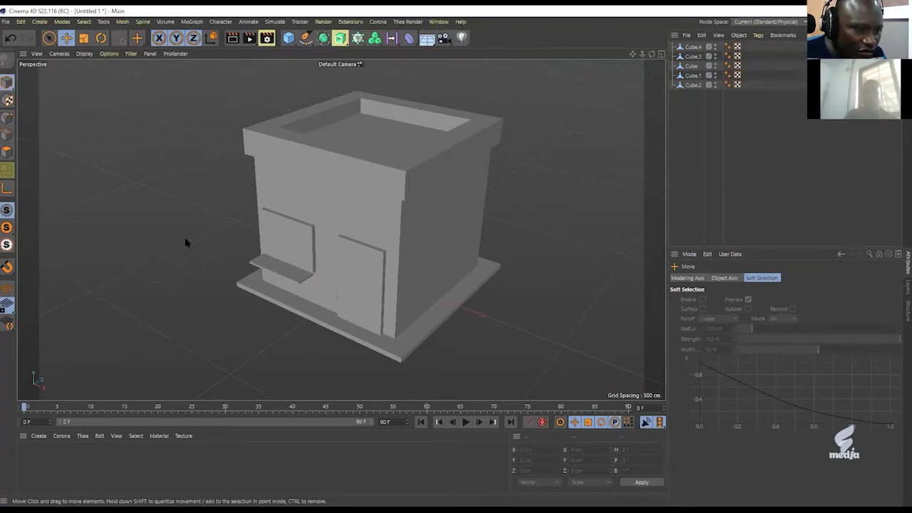
click(372, 254)
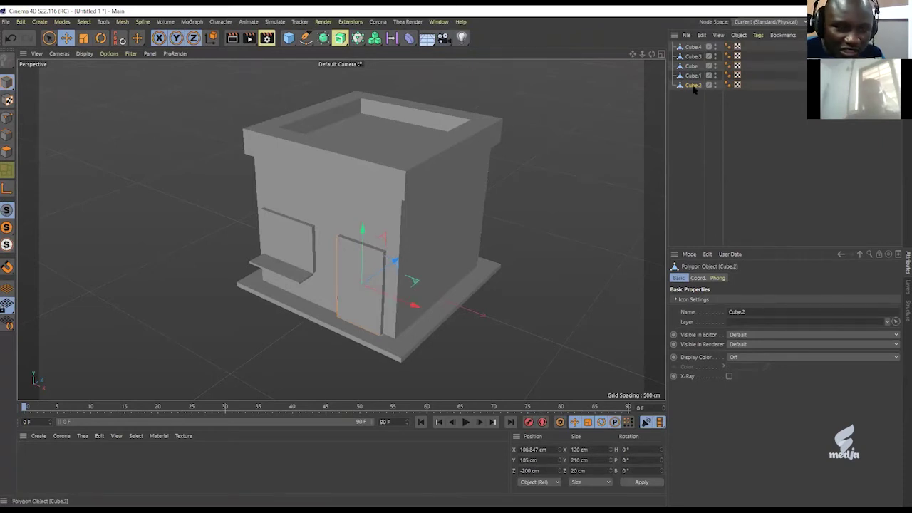
Duplicate the door and rotate the copy 90° about its vertical axis.
ctrl+drag(695, 87, 692, 99)
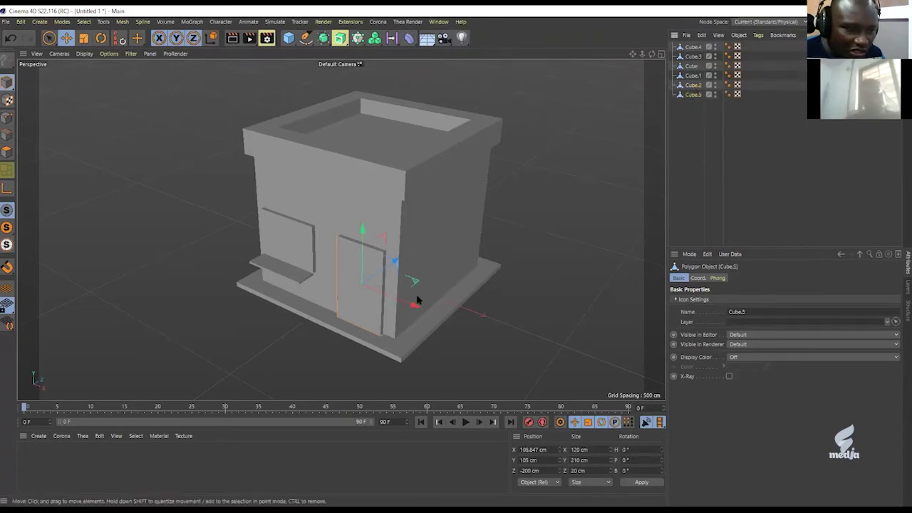
key(r)
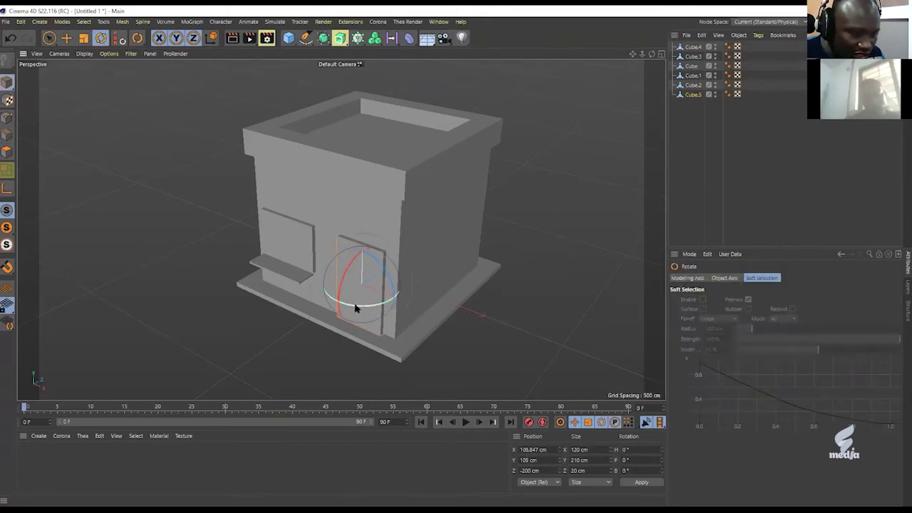
drag(354, 307, 406, 293)
Move the door copy onto the café's right side wall, checking it in the Right view.
key(e)
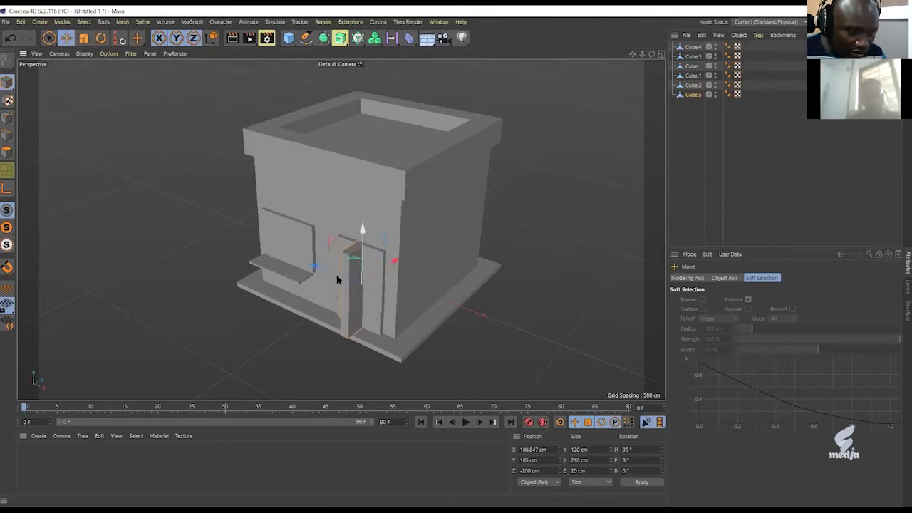
drag(316, 264, 346, 285)
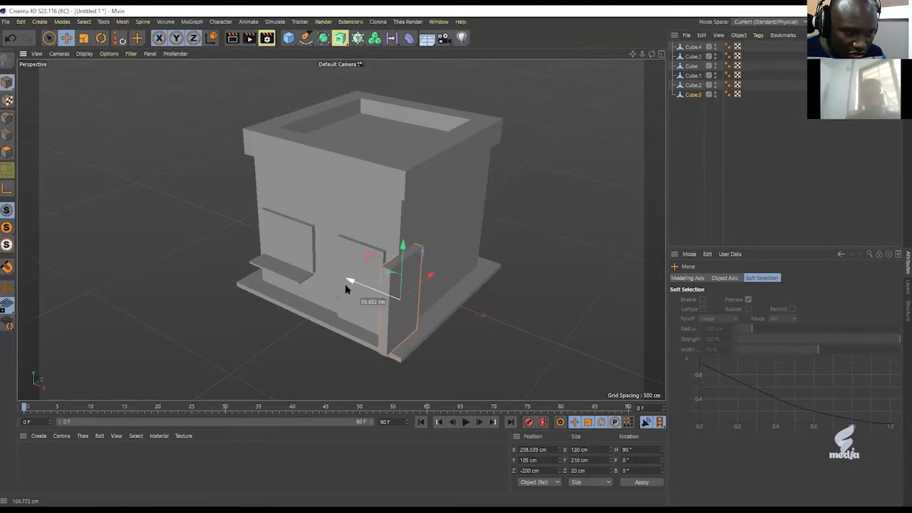
drag(428, 271, 478, 230)
middle_click(289, 256)
middle_click(217, 295)
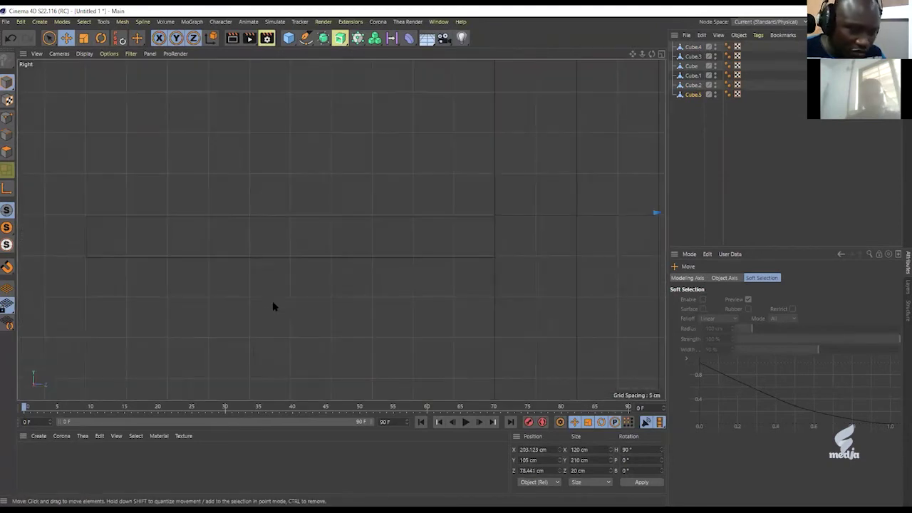
scroll(304, 244, down, 5)
alt+middle_drag(386, 257, 260, 304)
drag(401, 277, 420, 281)
middle_click(308, 257)
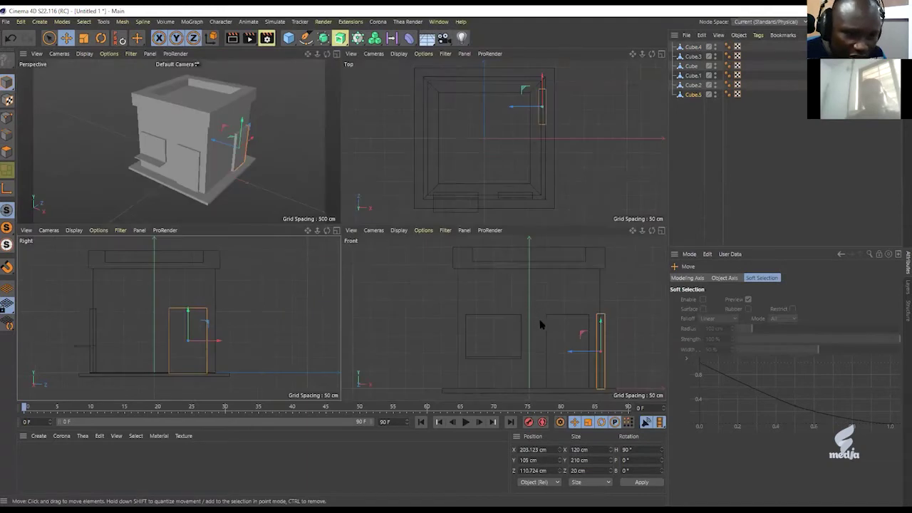
In the Front view, set the side door's X position to 200 cm, then deselect it in perspective.
middle_click(606, 348)
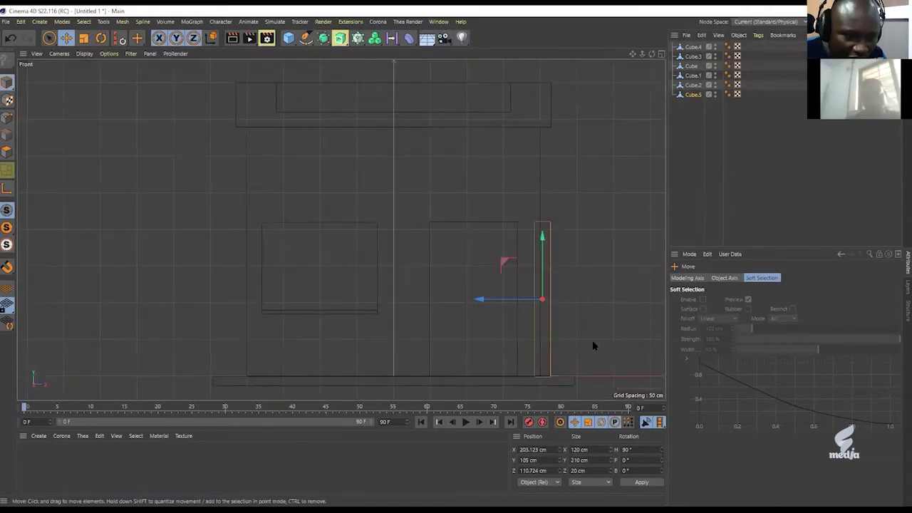
drag(481, 302, 478, 302)
click(532, 451)
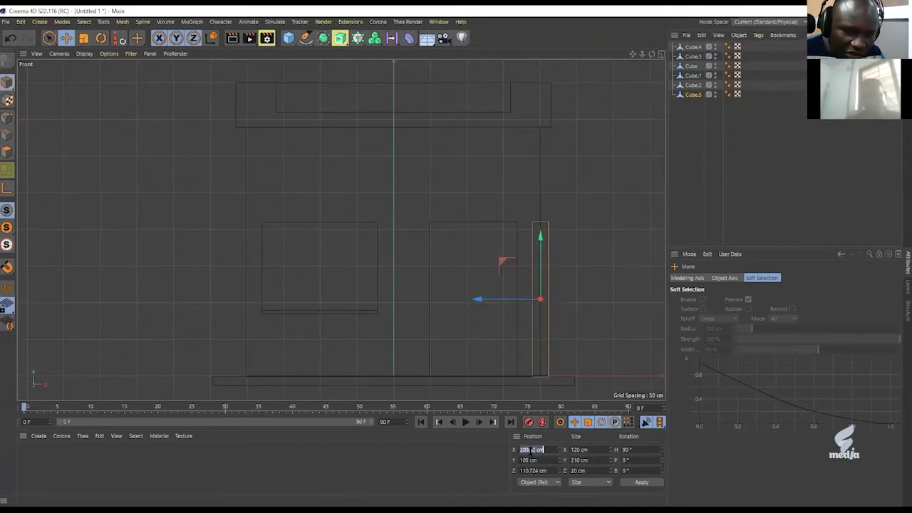
text(200)
key(Return)
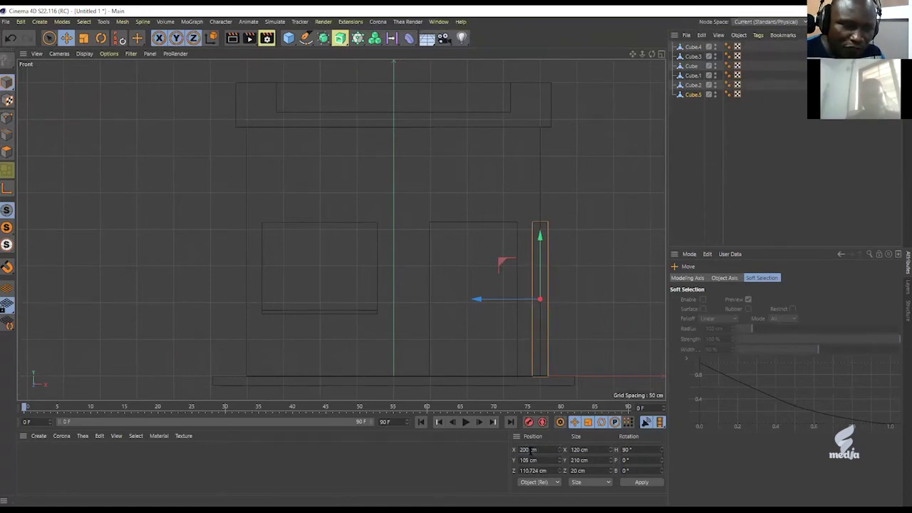
middle_click(403, 306)
middle_click(275, 173)
click(557, 250)
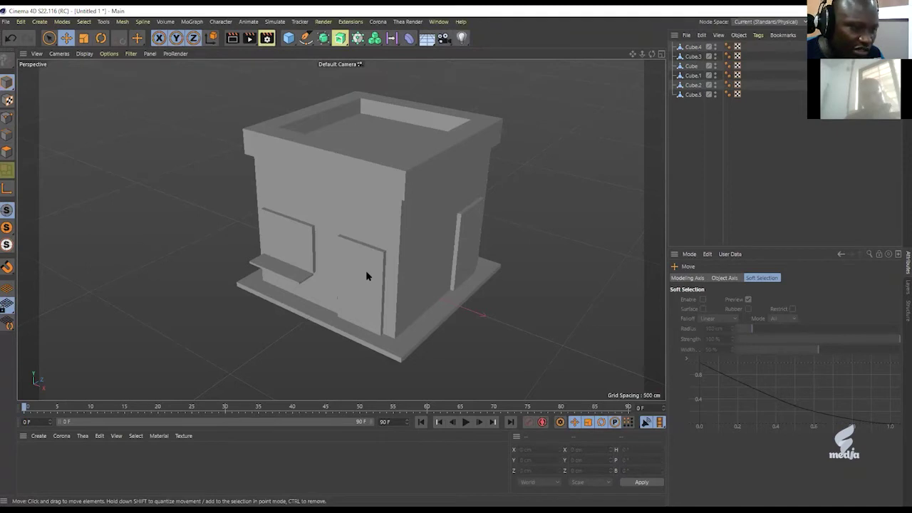
In the Front view, duplicate the front window and lift the copy to about Y 371 cm.
click(288, 243)
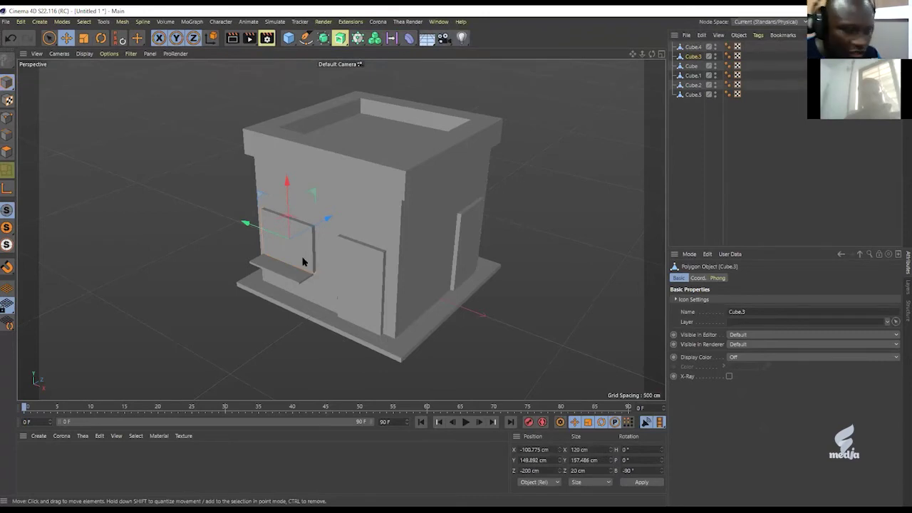
middle_click(418, 218)
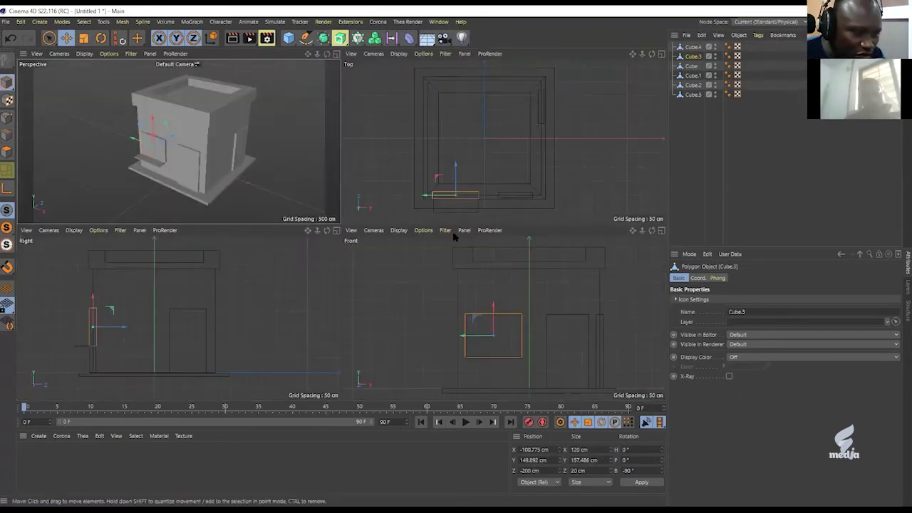
middle_click(526, 310)
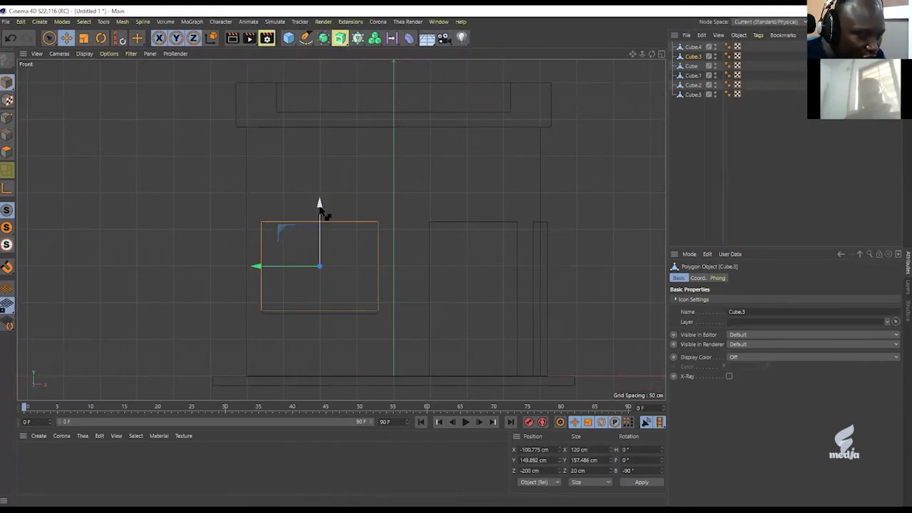
ctrl+drag(325, 212, 321, 53)
ctrl+drag(320, 106, 319, 104)
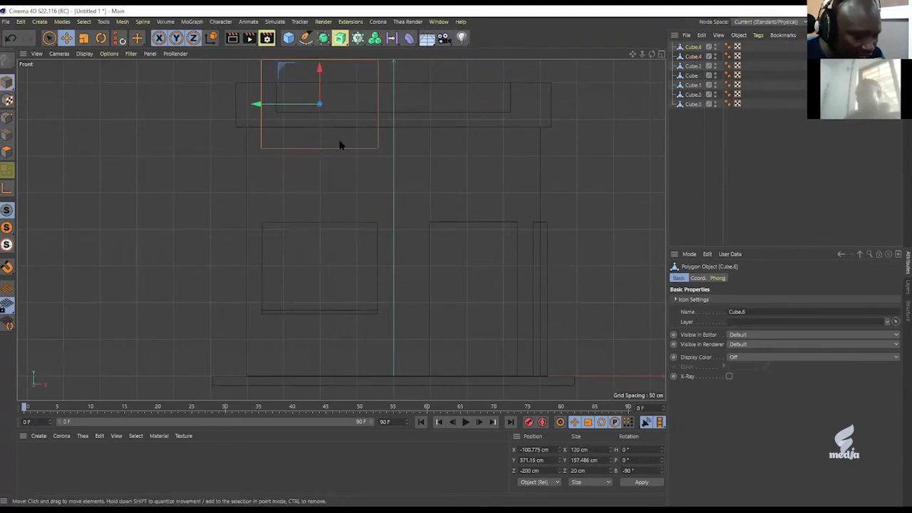
Squash the window copy's height to about 60%, undoing a trial width stretch.
key(t)
drag(319, 67, 327, 84)
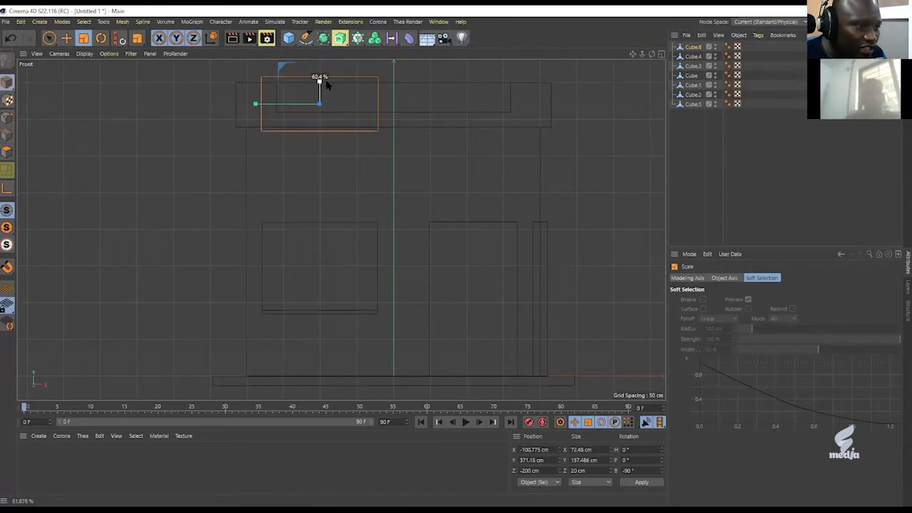
drag(327, 85, 325, 81)
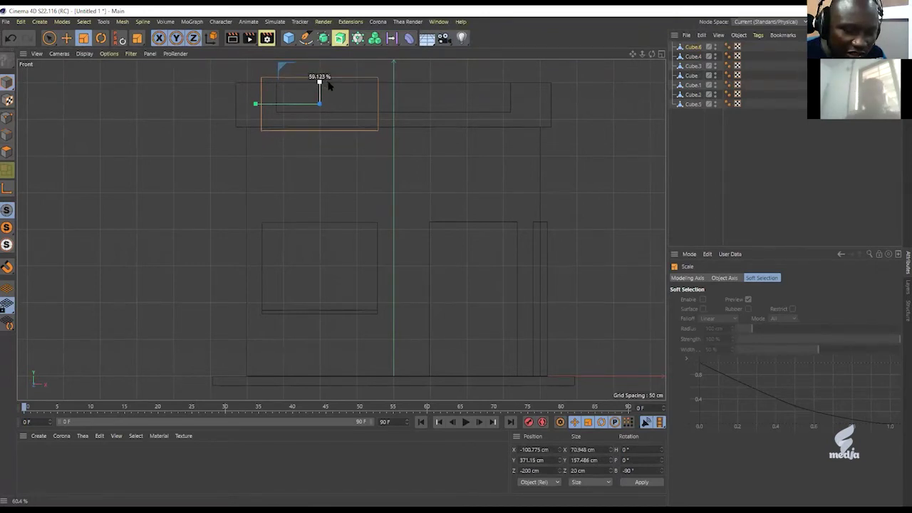
click(583, 450)
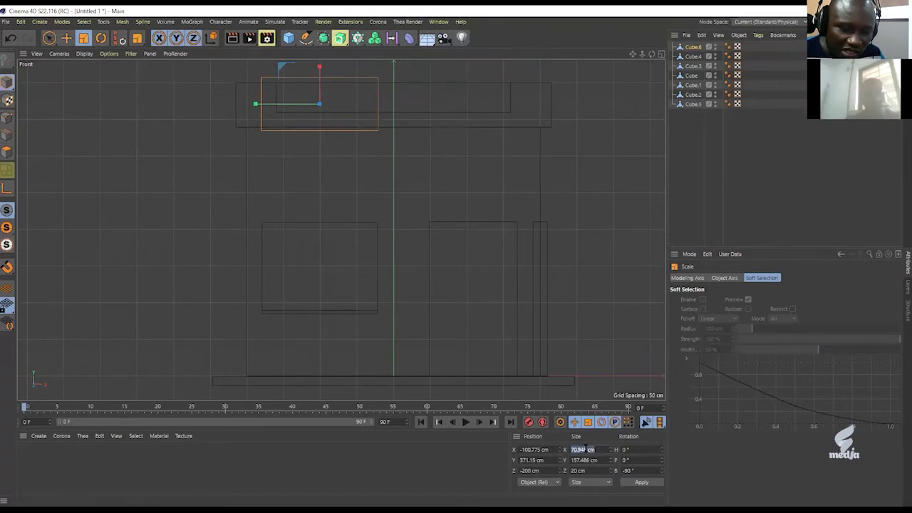
key(BackSpace)
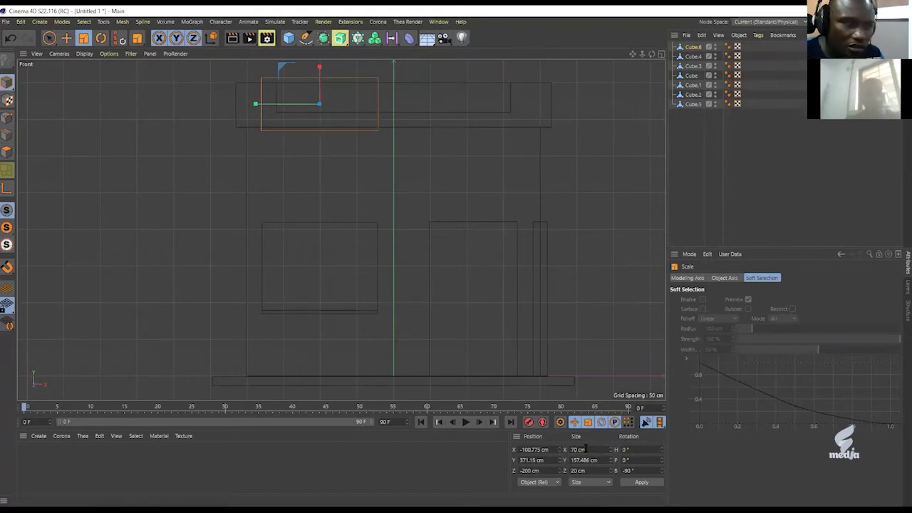
drag(257, 106, 263, 106)
key(ctrl+z)
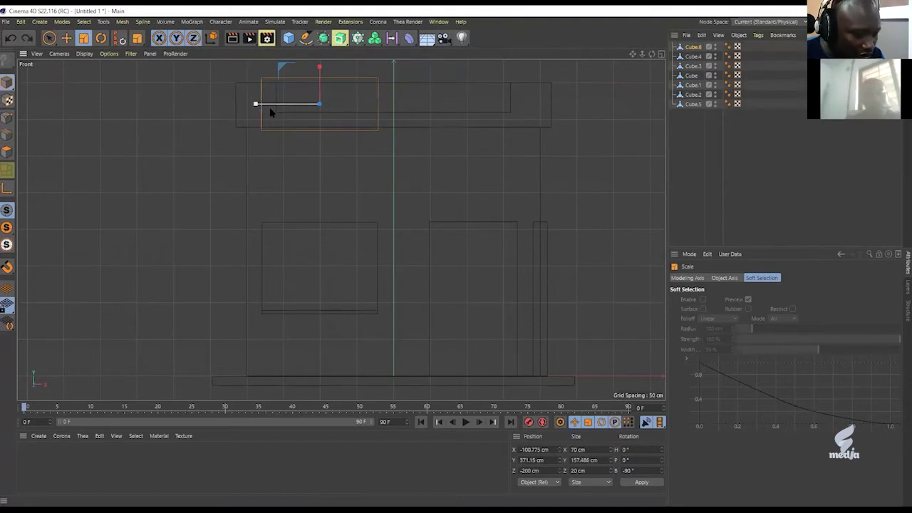
Centre the copy on the facade at X 0.
key(e)
drag(258, 105, 332, 121)
click(530, 450)
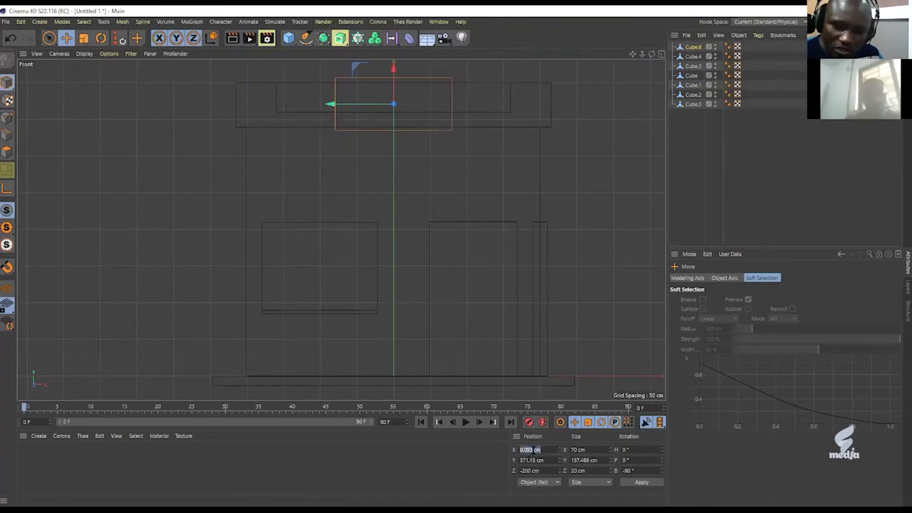
text(0)
key(Return)
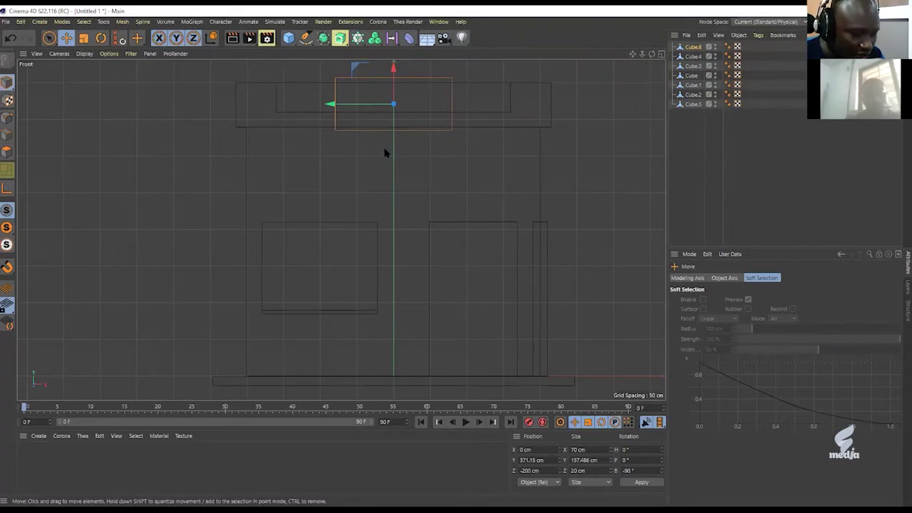
Widen the copy to 350 cm across the upper facade.
key(t)
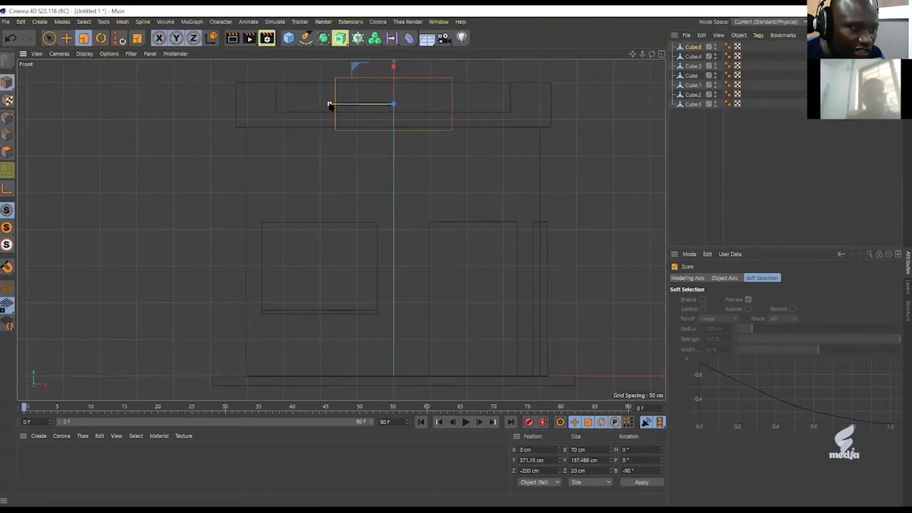
drag(332, 104, 248, 109)
double_click(596, 460)
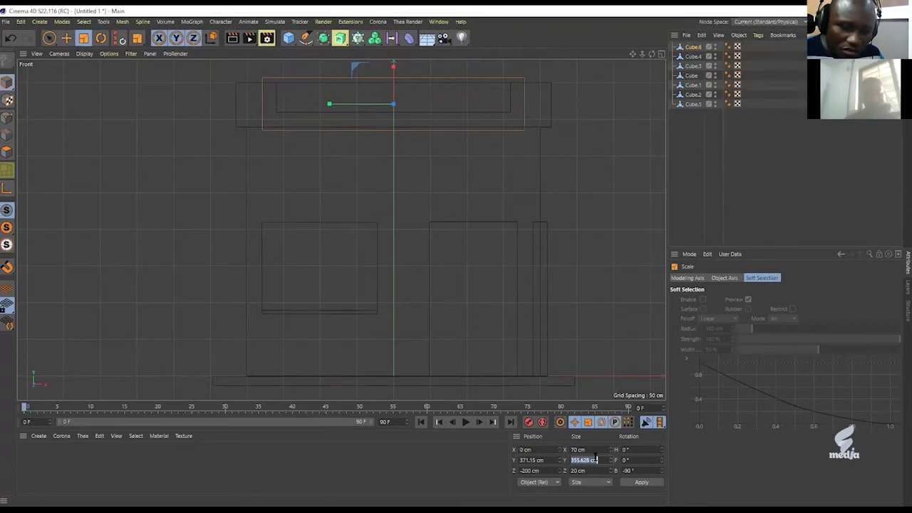
text(350)
key(Return)
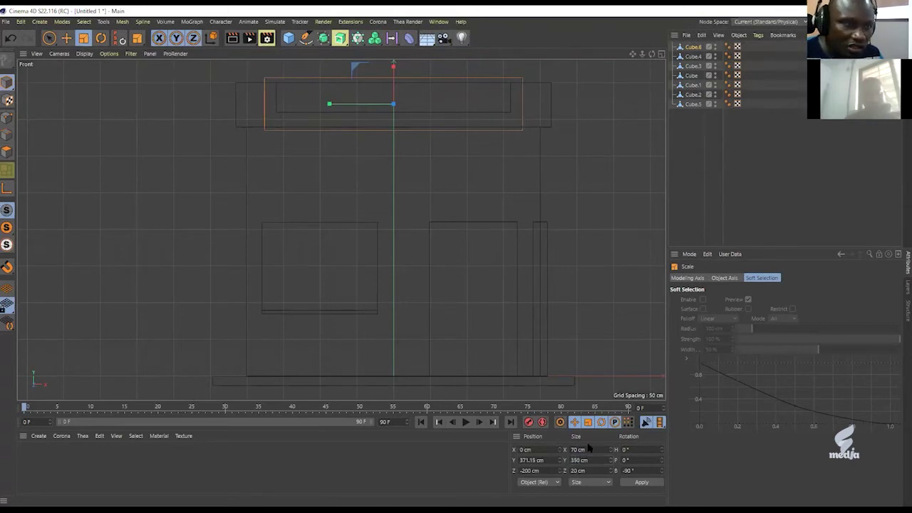
In the maximized side view, push the signboard forward along its depth.
middle_click(384, 198)
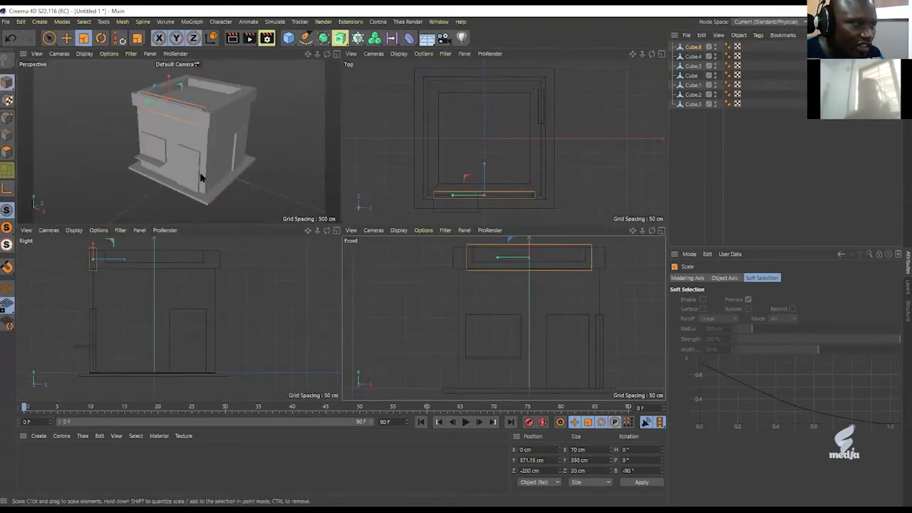
middle_click(112, 273)
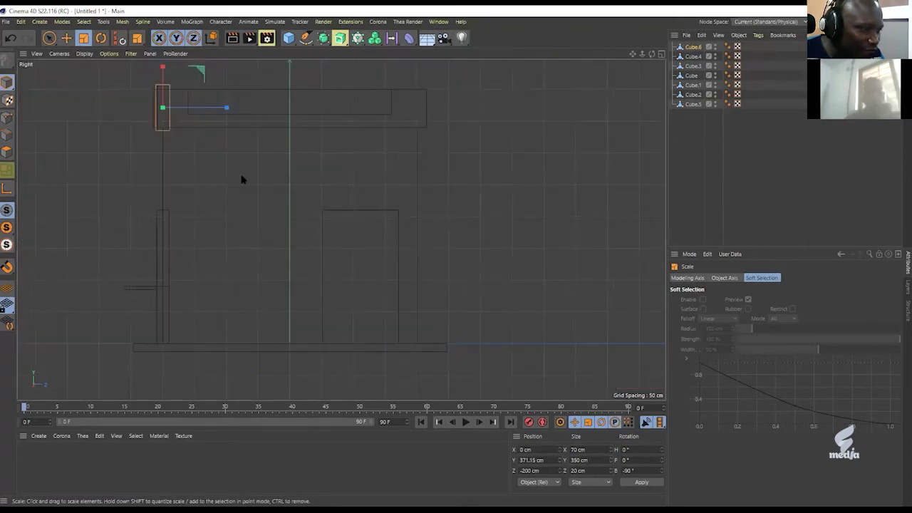
alt+middle_drag(202, 133, 308, 169)
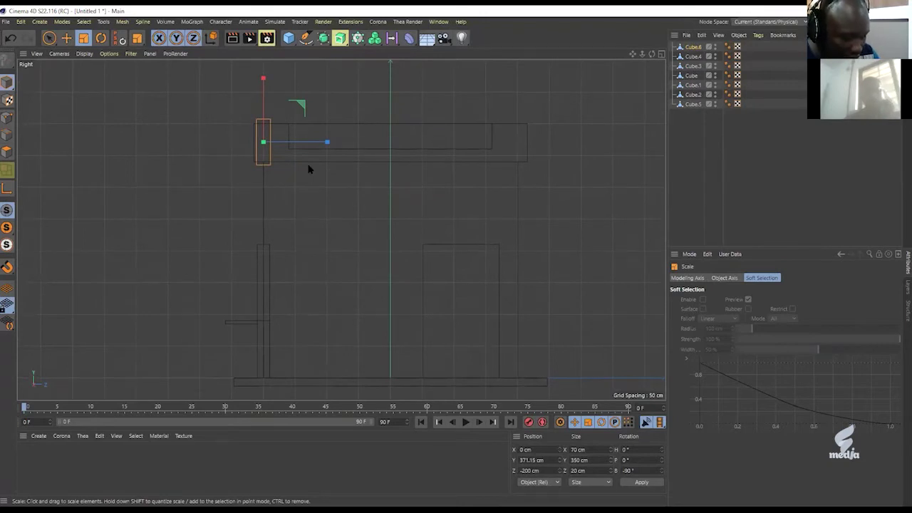
key(e)
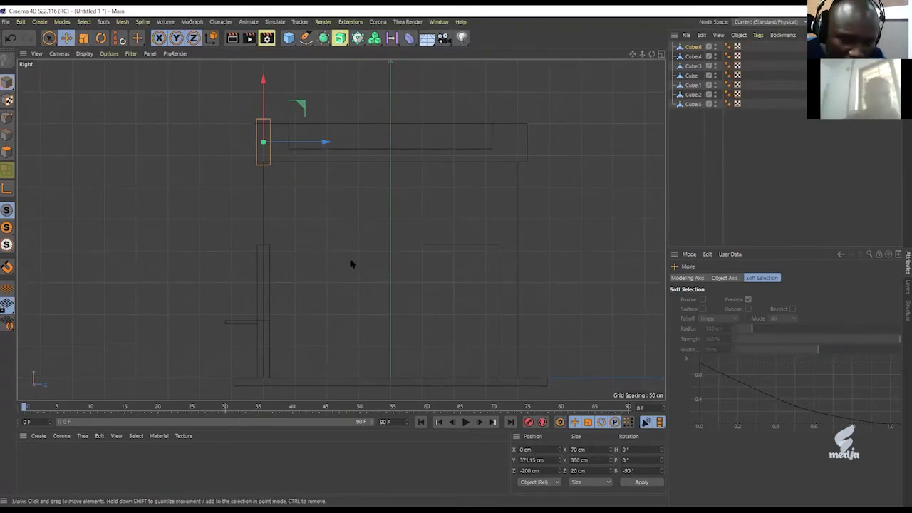
drag(326, 144, 316, 145)
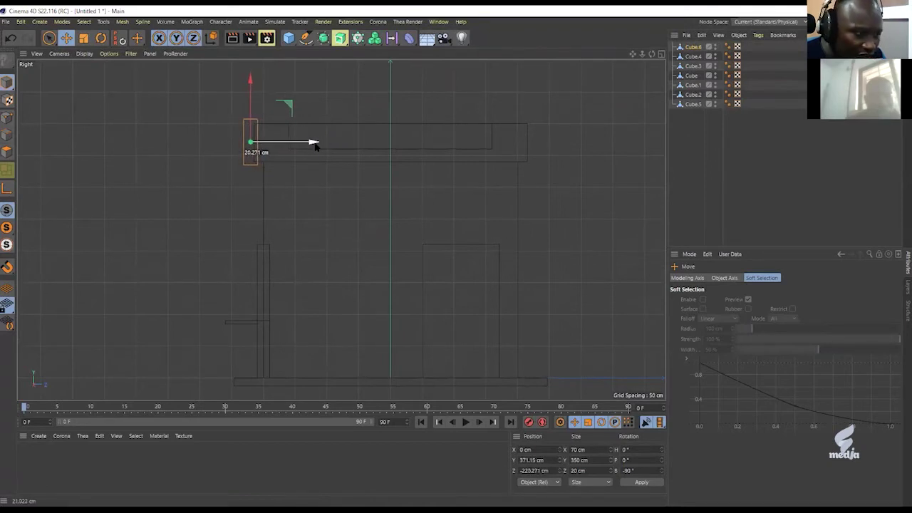
drag(315, 144, 316, 144)
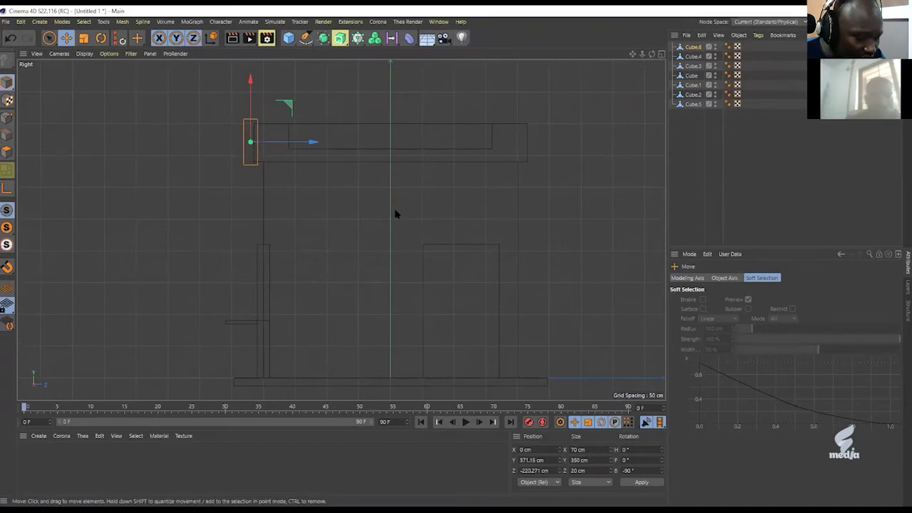
Thin the signboard to a 5 cm depth.
key(t)
drag(316, 143, 267, 146)
double_click(579, 471)
text(5)
key(Return)
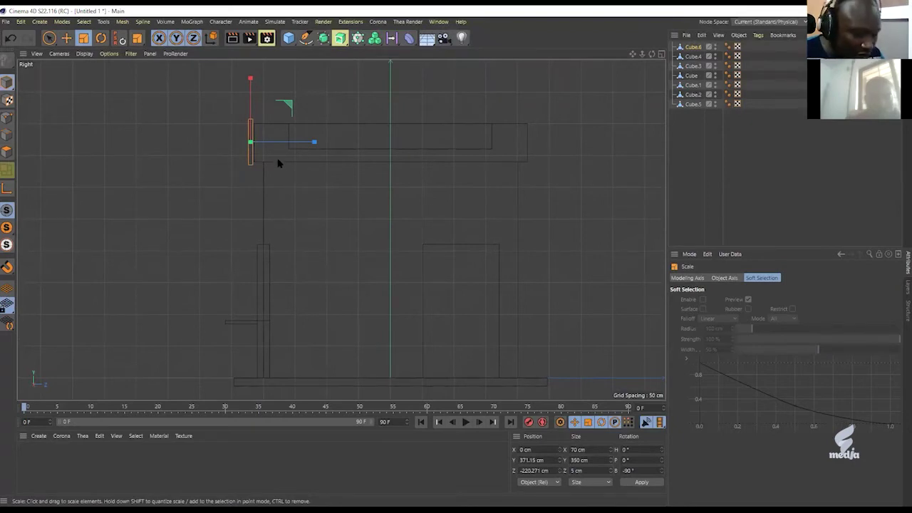
Fine-tune the signboard's Z position to about -217.5 cm, flush against the facade.
key(e)
drag(315, 143, 315, 145)
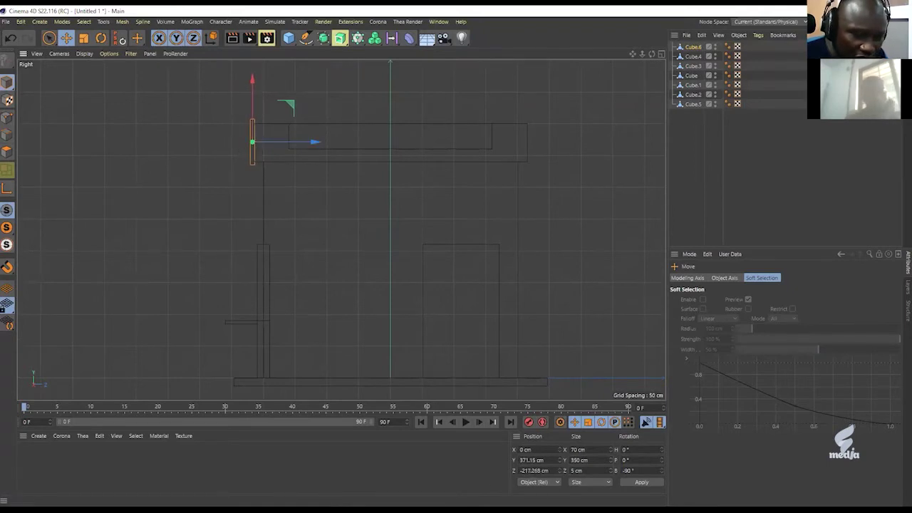
scroll(255, 131, up, 5)
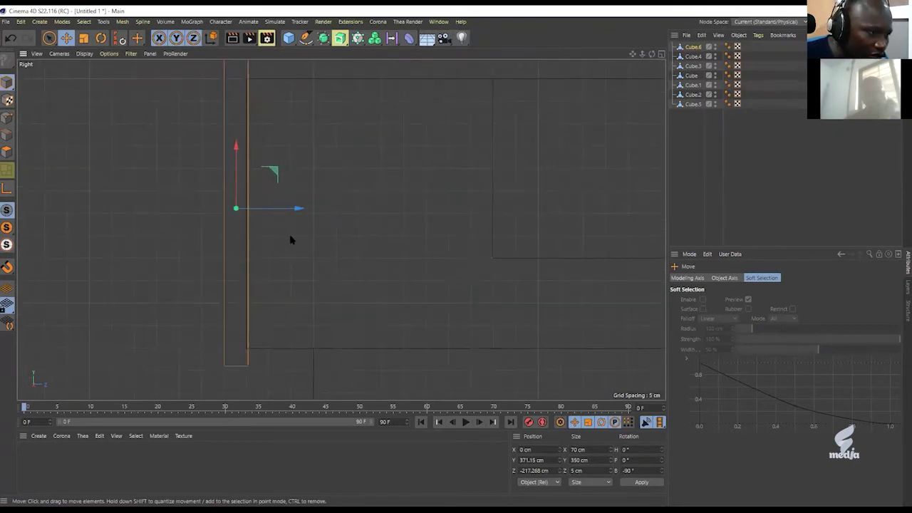
drag(299, 208, 298, 212)
scroll(257, 285, up, 3)
alt+middle_drag(253, 108, 254, 212)
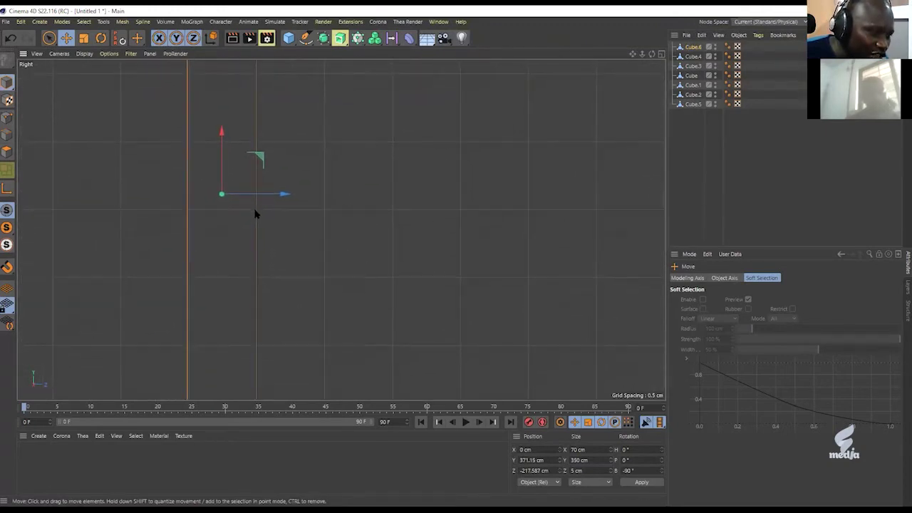
click(306, 285)
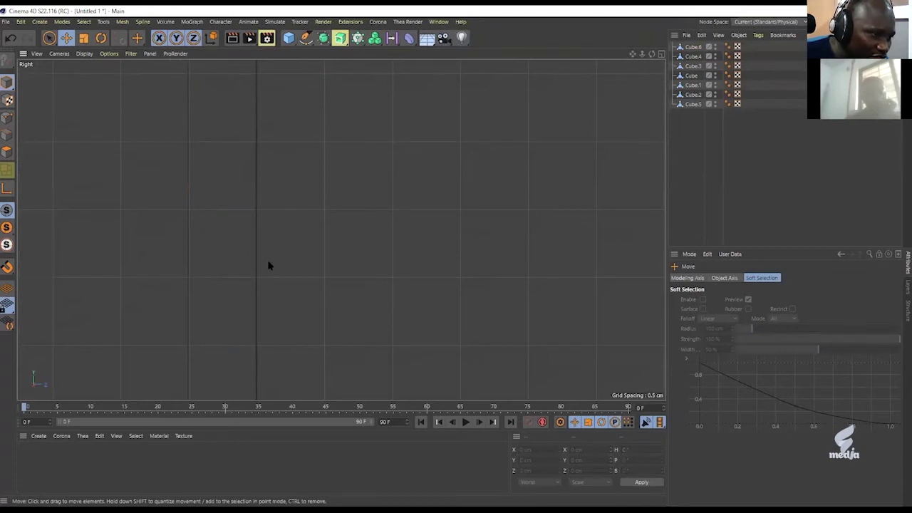
click(188, 184)
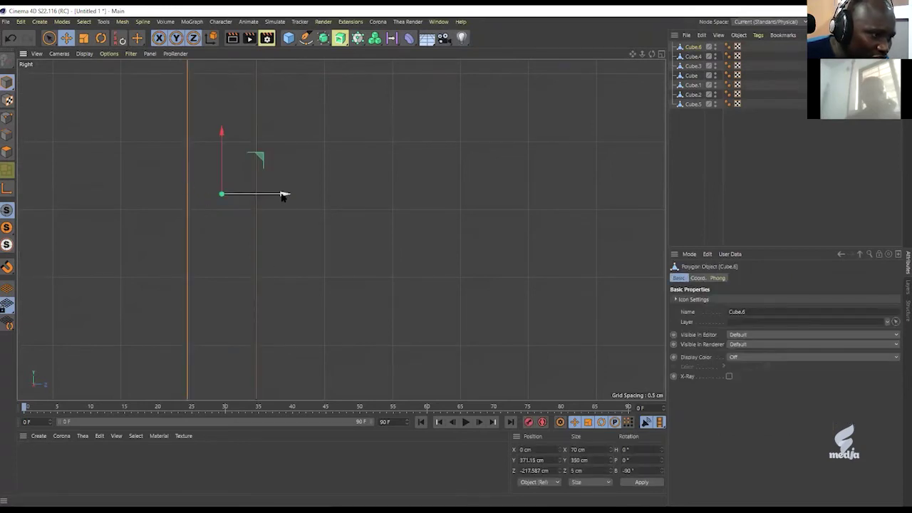
drag(283, 196, 284, 196)
Orbit the perspective view to inspect the café, then maximize the Front view.
middle_click(290, 238)
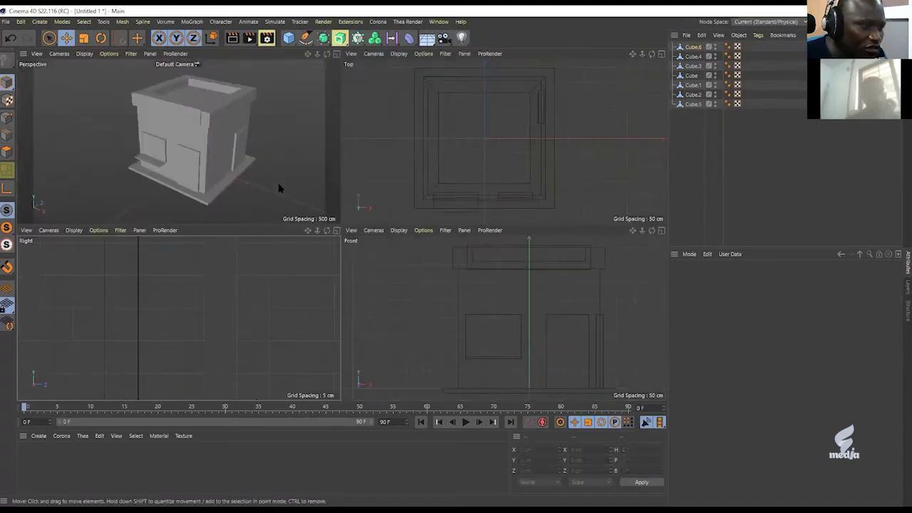
middle_click(225, 289)
scroll(298, 239, down, 10)
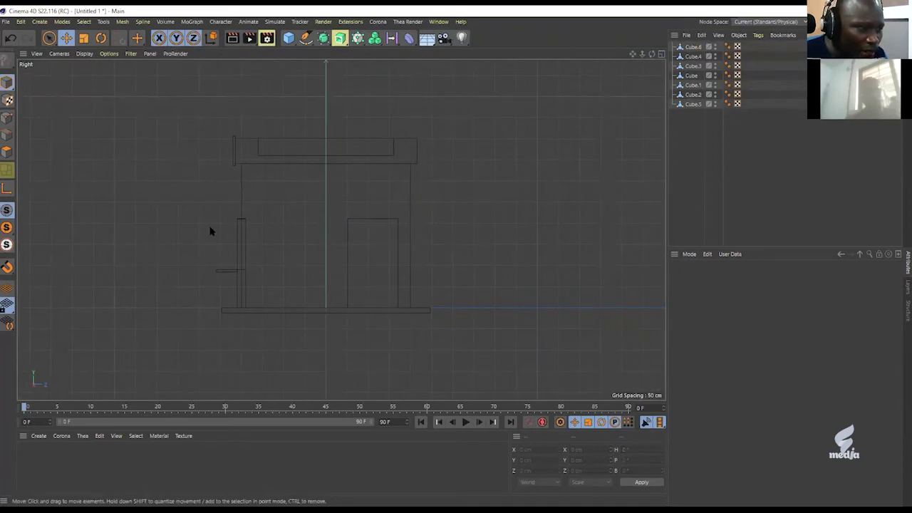
middle_click(211, 152)
middle_click(208, 141)
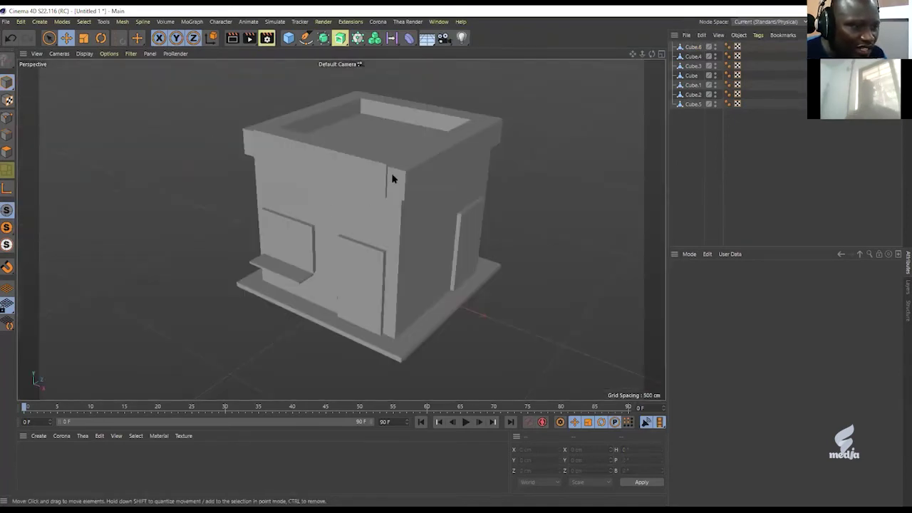
alt+drag(394, 176, 288, 129)
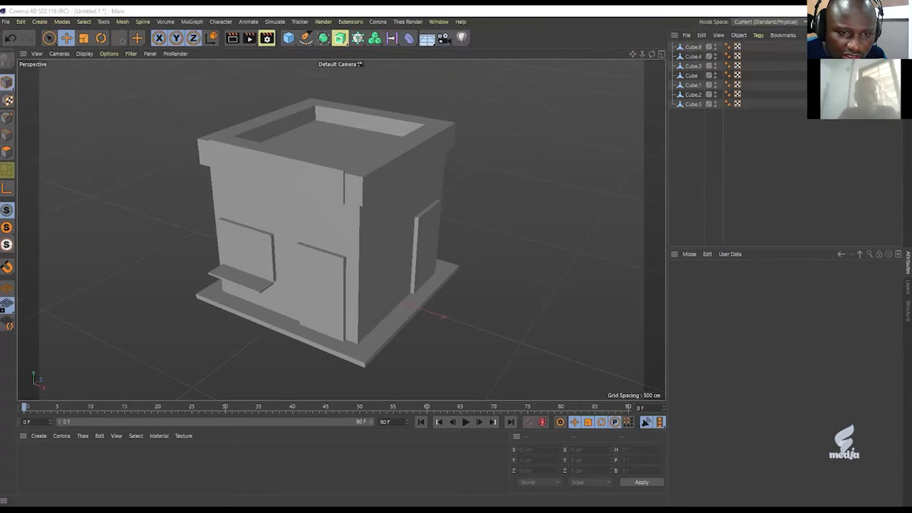
middle_click(345, 231)
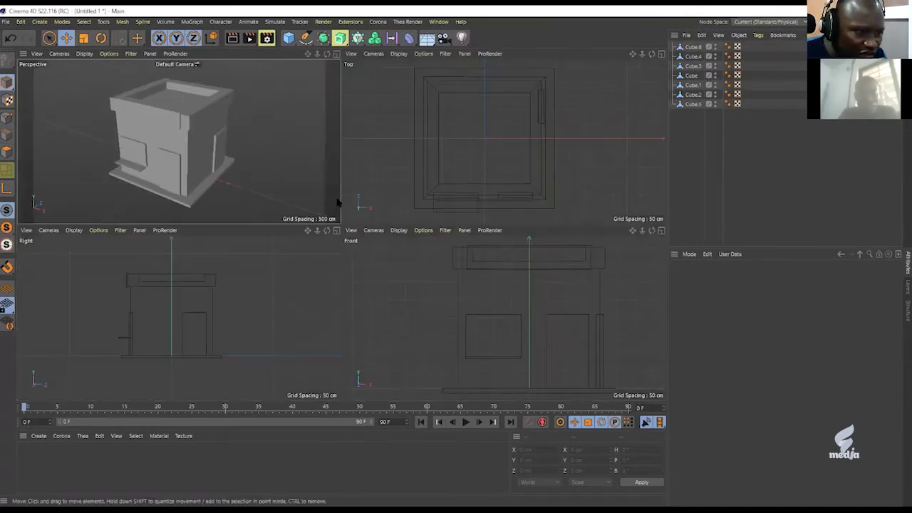
middle_click(470, 296)
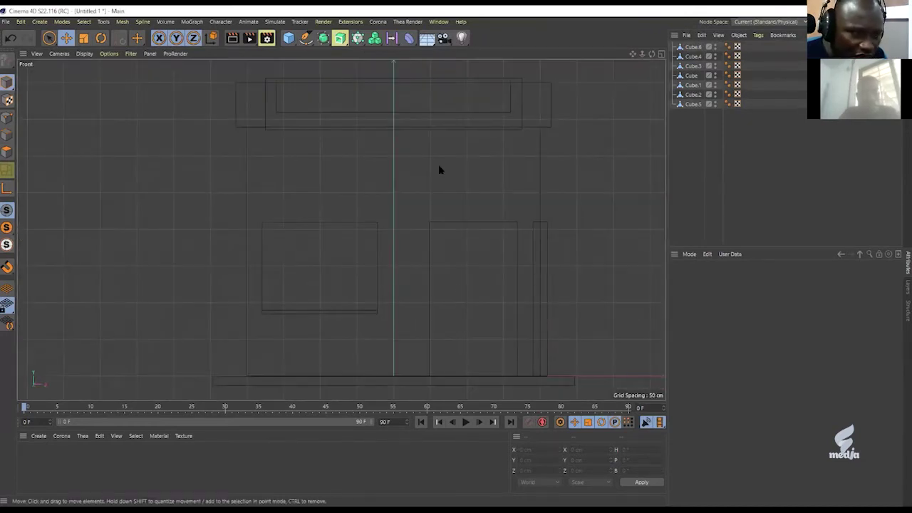
Set the signboard Cube.6's X size to 80 cm, then to 90 cm.
click(368, 104)
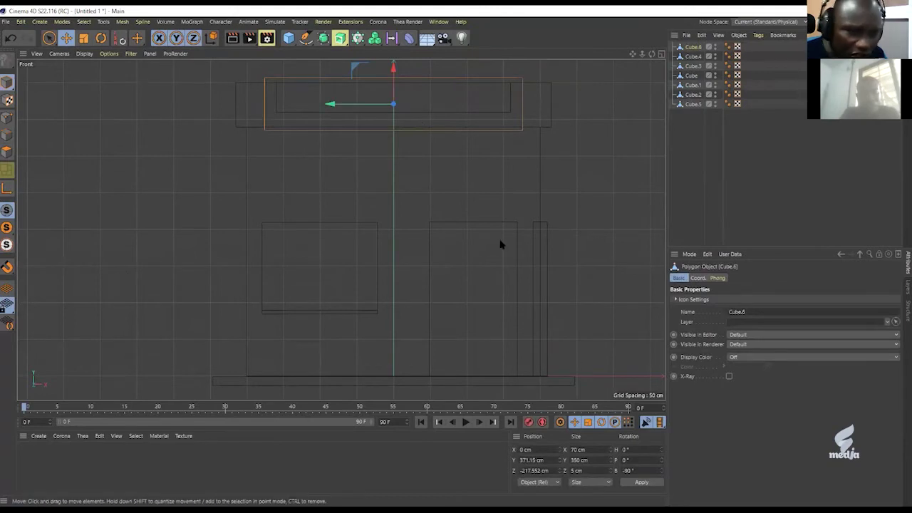
click(588, 450)
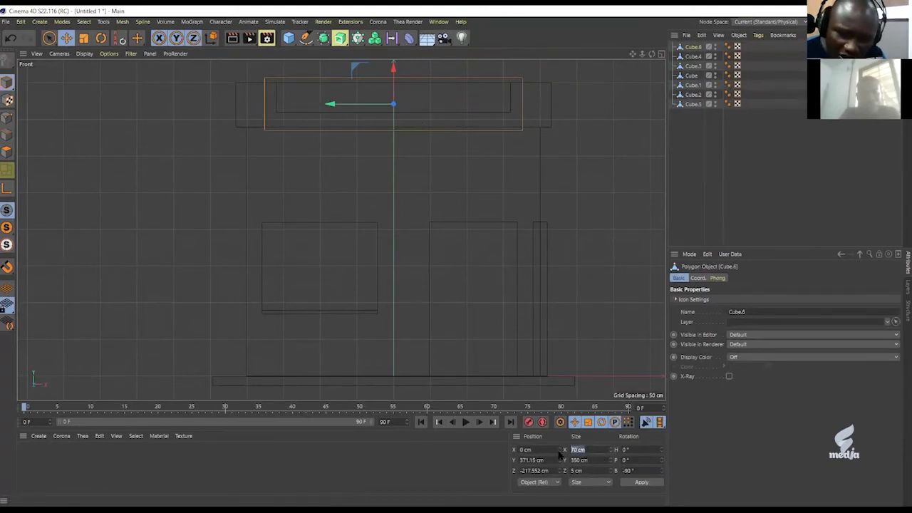
text(80)
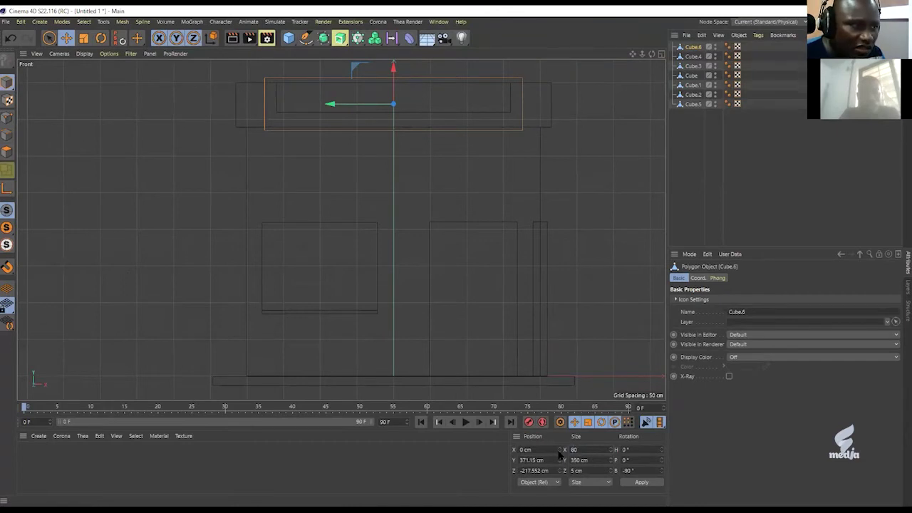
key(Return)
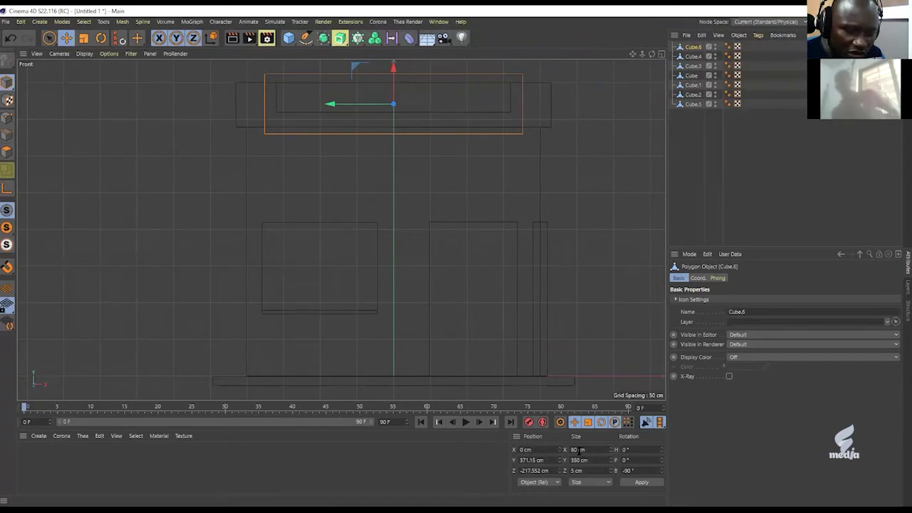
double_click(581, 450)
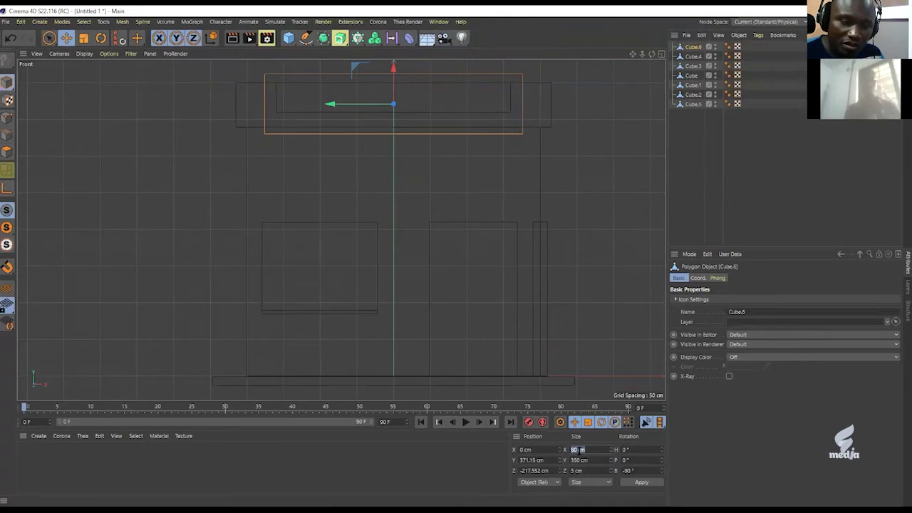
text(90)
key(Return)
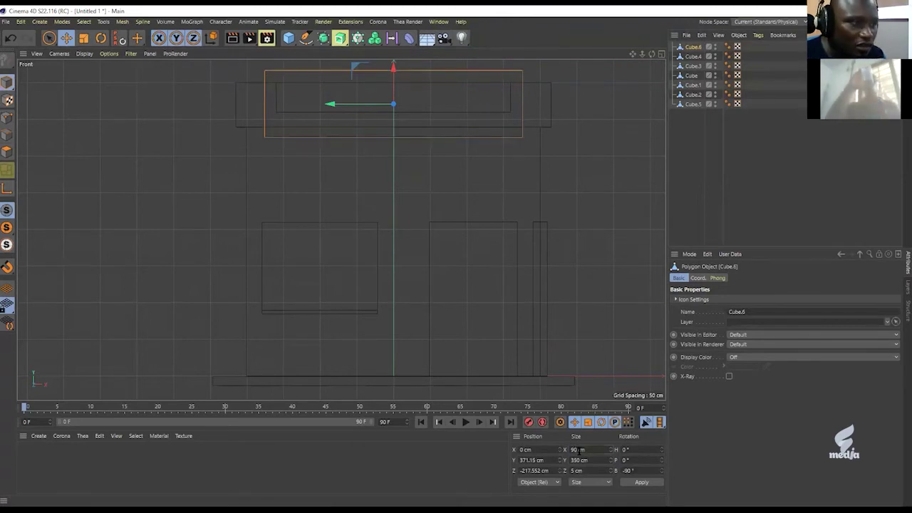
Maximize the perspective view, deselect the signboard, and orbit around the whole building.
middle_click(302, 202)
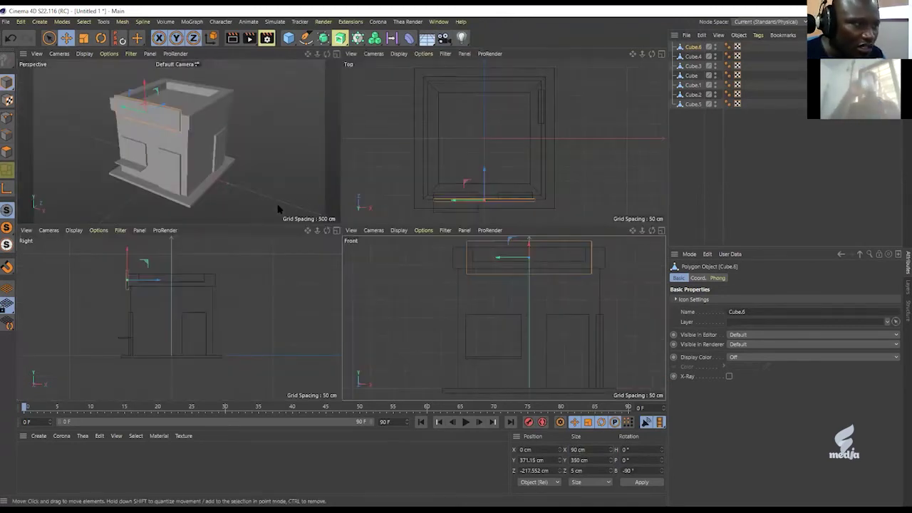
middle_click(188, 172)
click(105, 198)
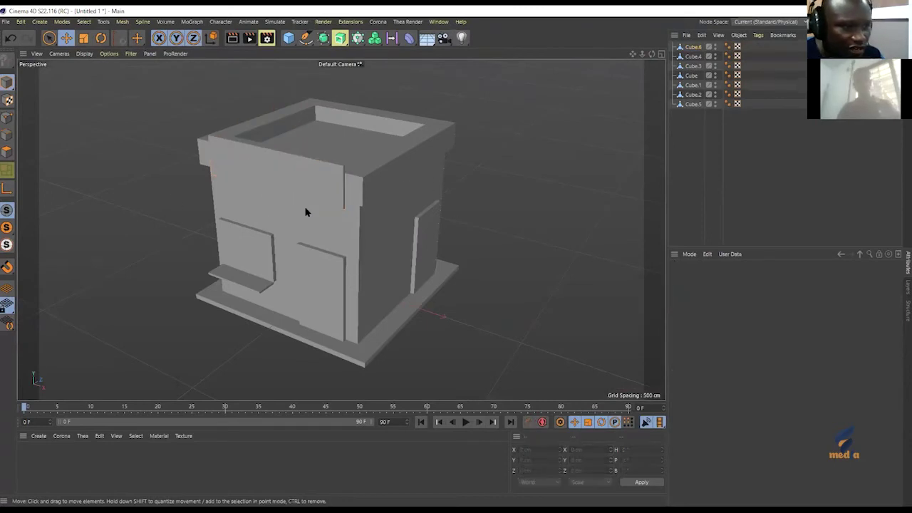
alt+drag(327, 209, 328, 136)
scroll(328, 136, up, 5)
scroll(283, 105, down, 5)
alt+drag(298, 106, 326, 178)
alt+drag(372, 263, 475, 277)
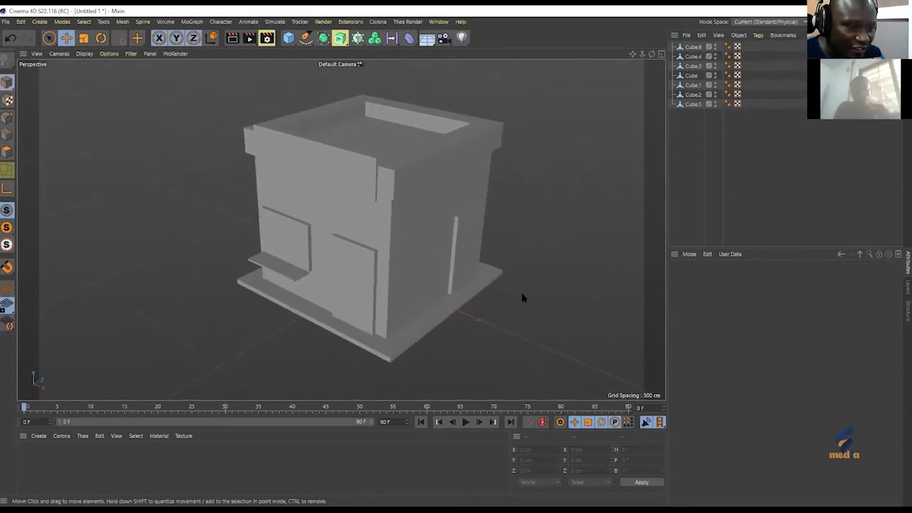
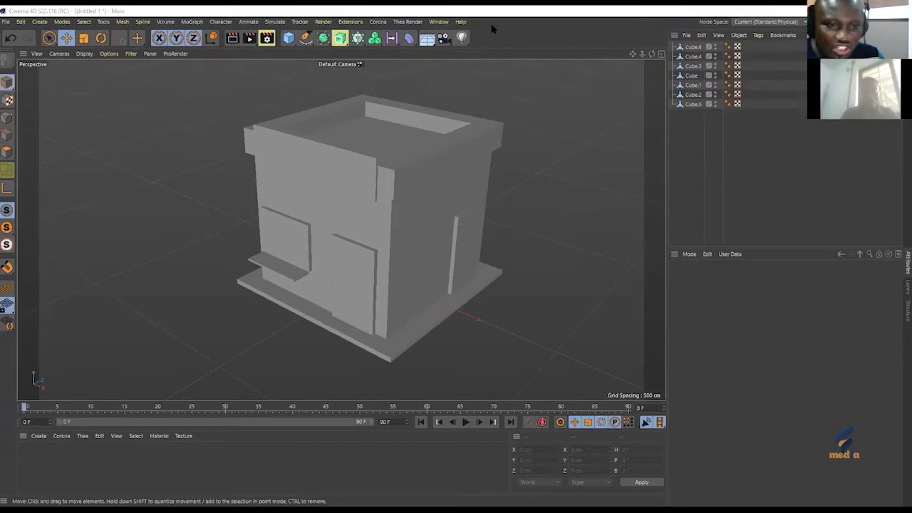
Switch to the coffee-shop reference photo and scroll through it.
key(alt+Tab)
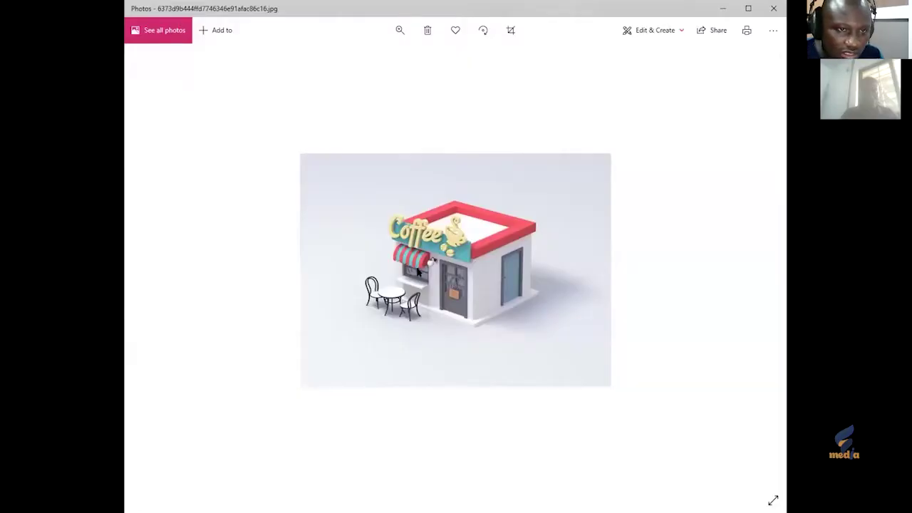
scroll(419, 270, down, 1)
scroll(419, 270, up, 1)
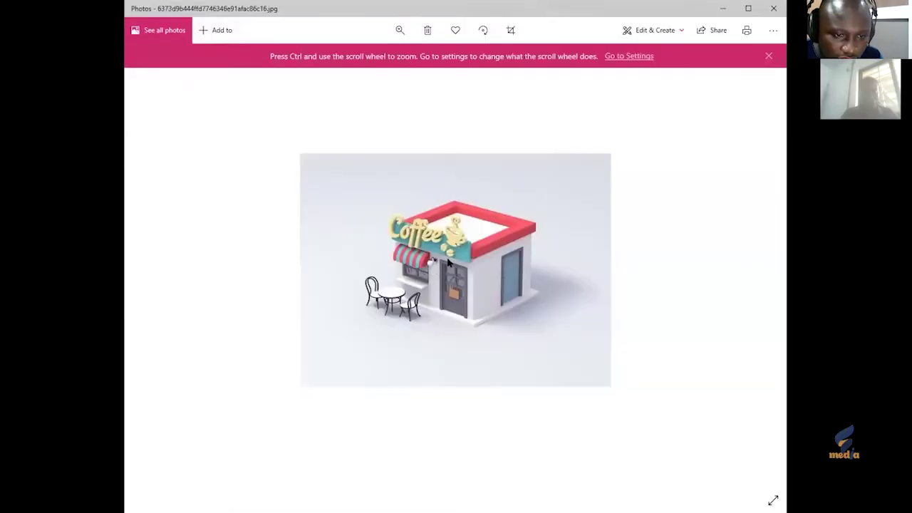
ctrl+scroll(448, 261, up, 5)
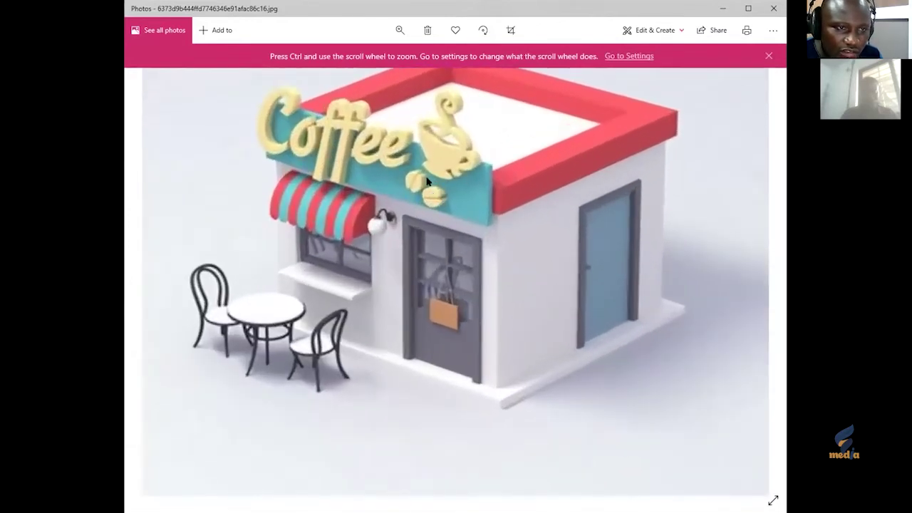
scroll(429, 229, up, 1)
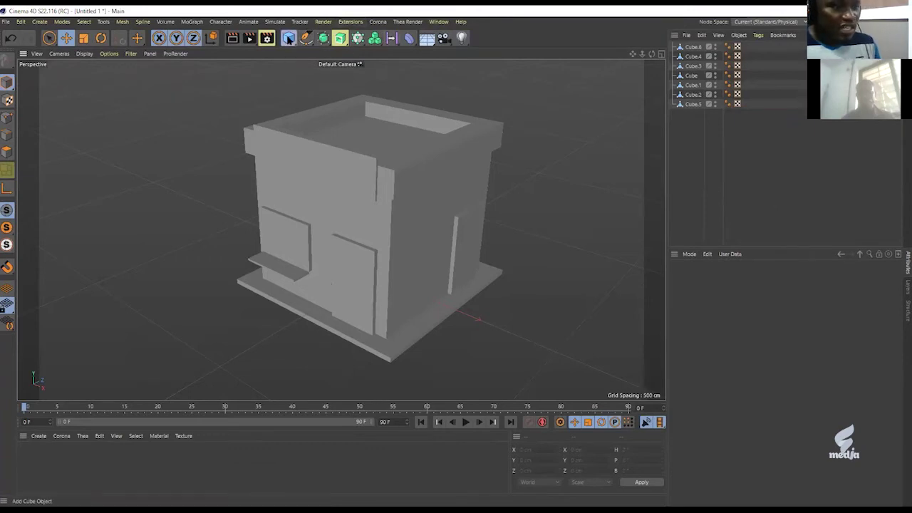
Add a cylinder in front of the building and set Gouraud Shading (Lines) display with N~B.
click(288, 38)
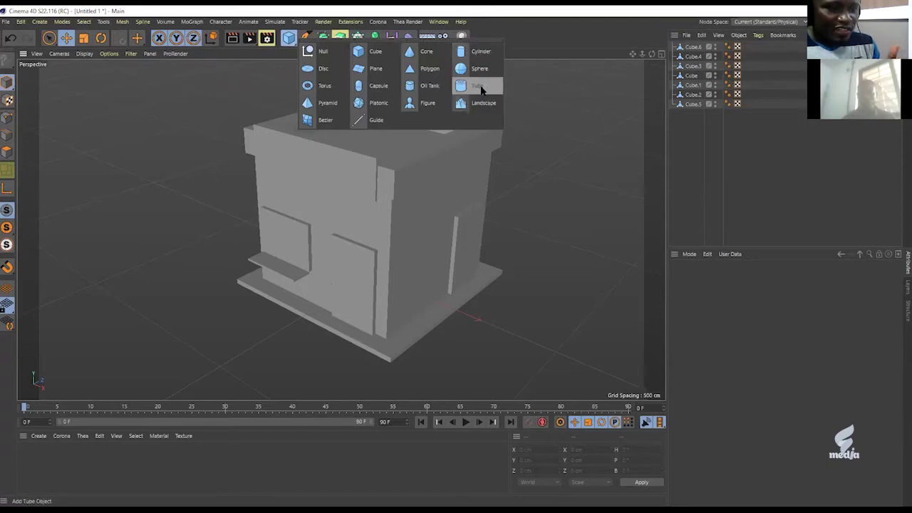
click(482, 52)
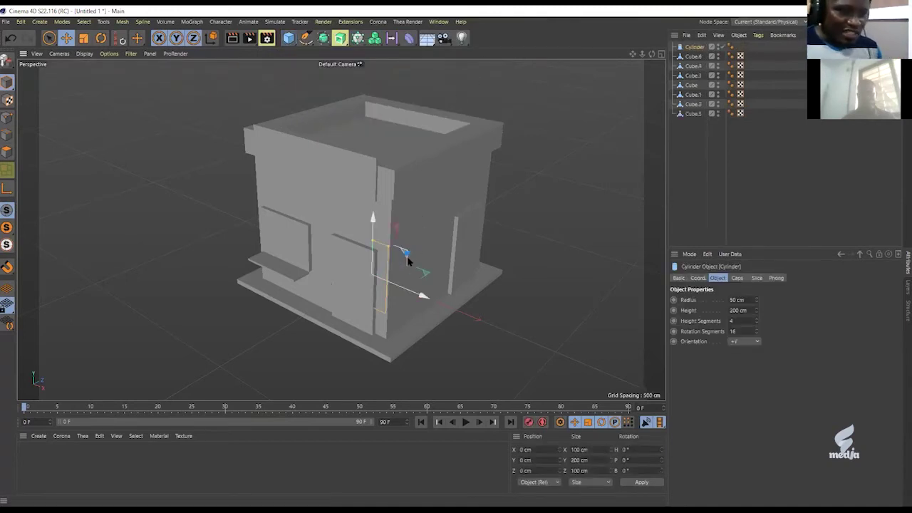
drag(400, 261, 329, 293)
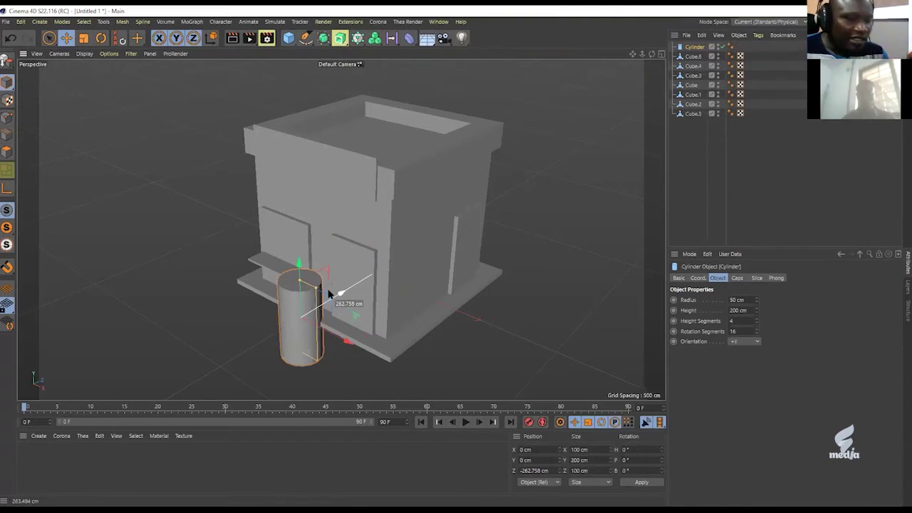
drag(329, 293, 331, 295)
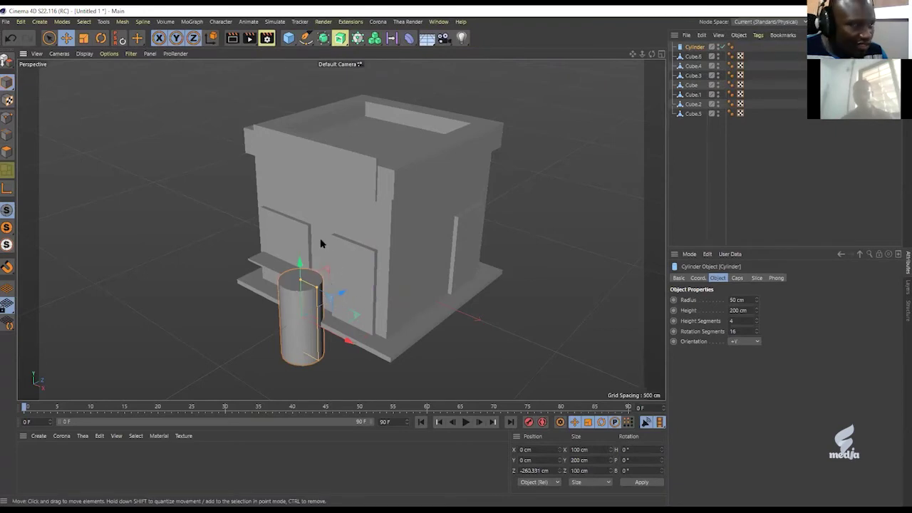
key(n)
key(b)
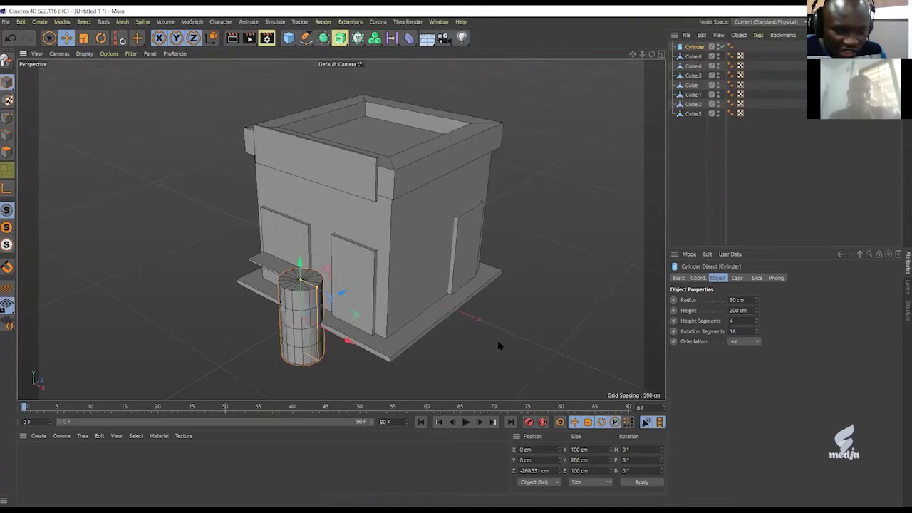
Enable Slice on the cylinder and change its To angle from 180° to 90°.
click(756, 277)
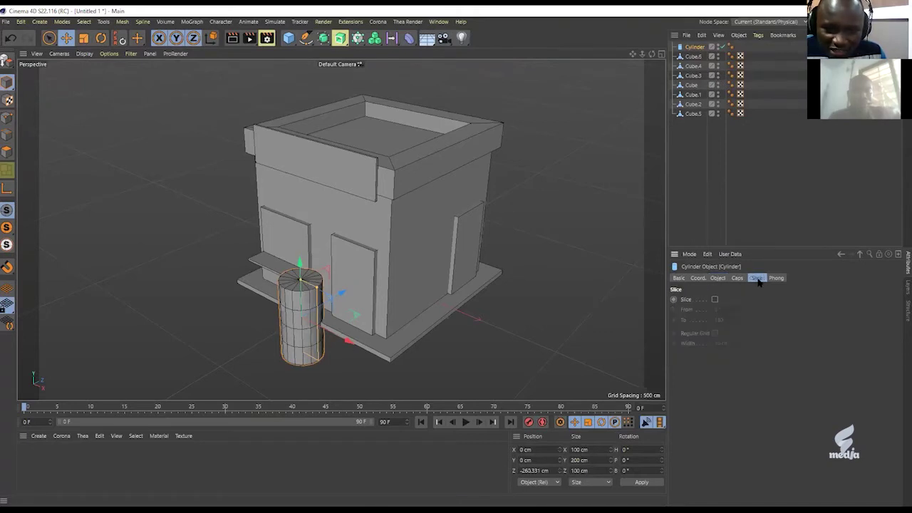
click(714, 299)
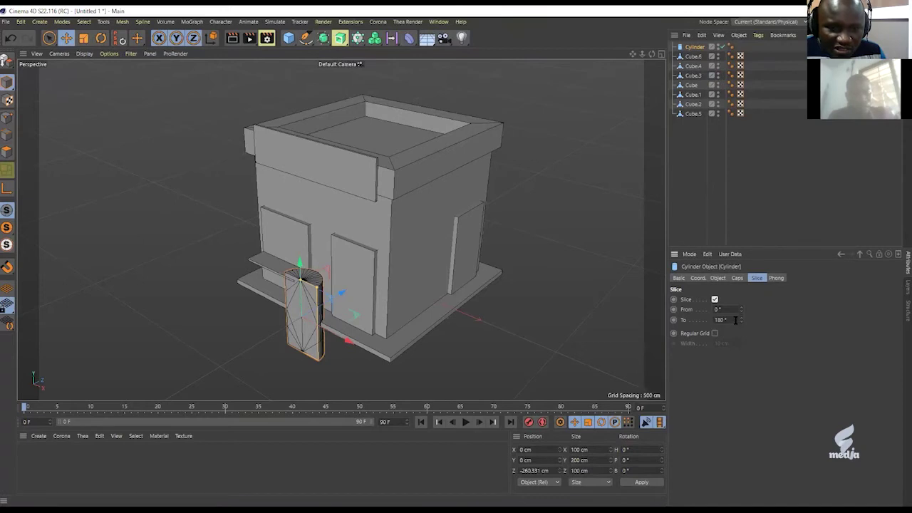
drag(736, 321, 692, 319)
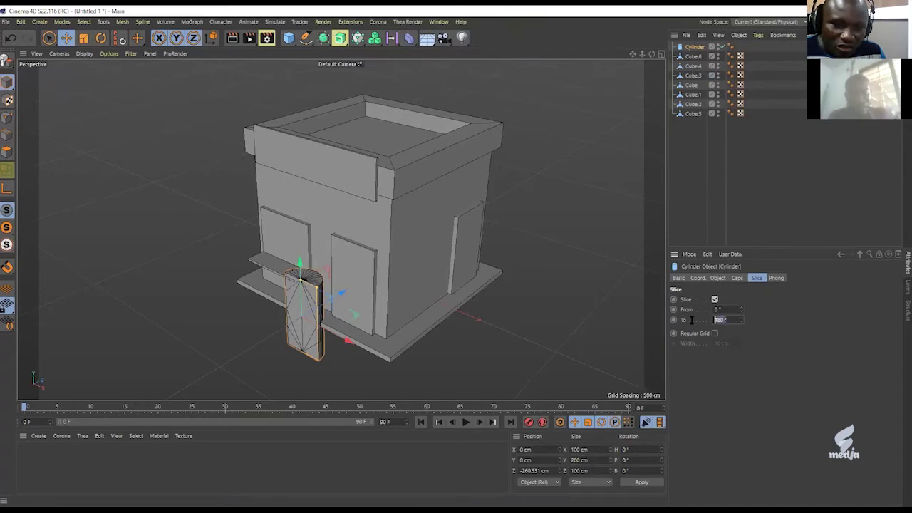
key(BackSpace)
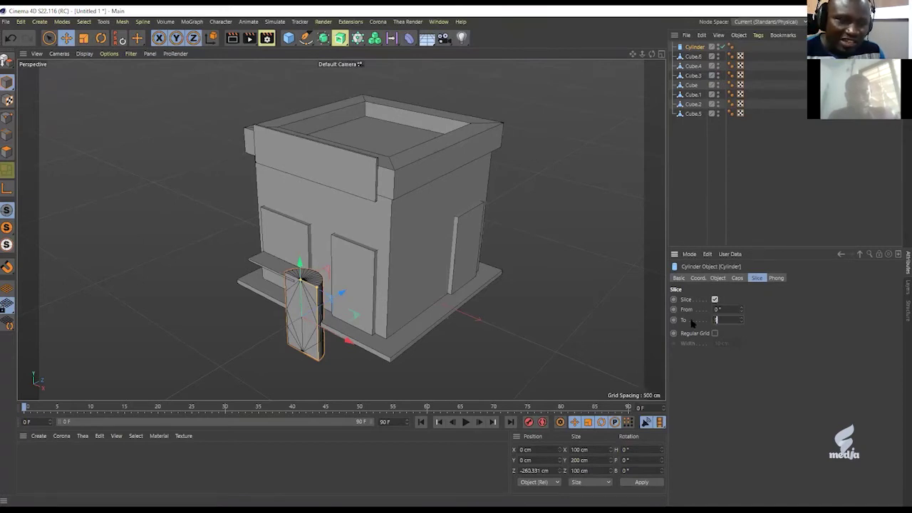
text(90)
key(Return)
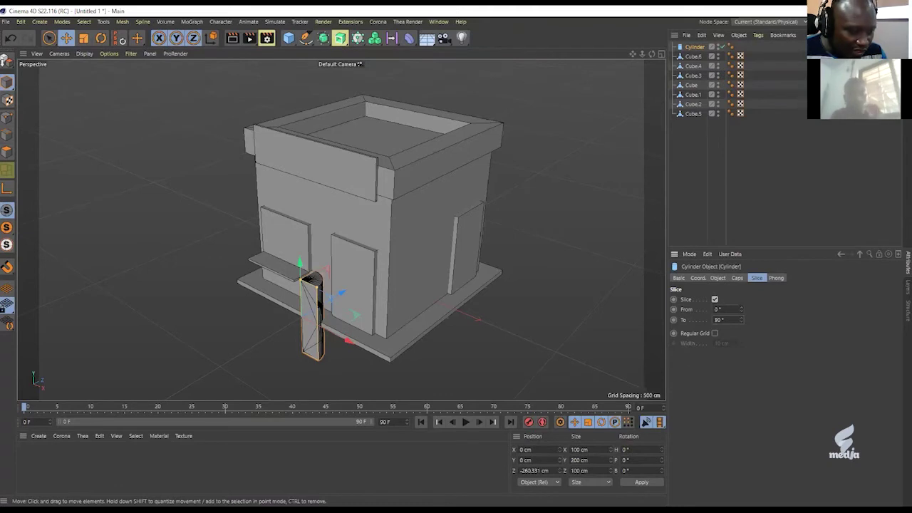
click(100, 38)
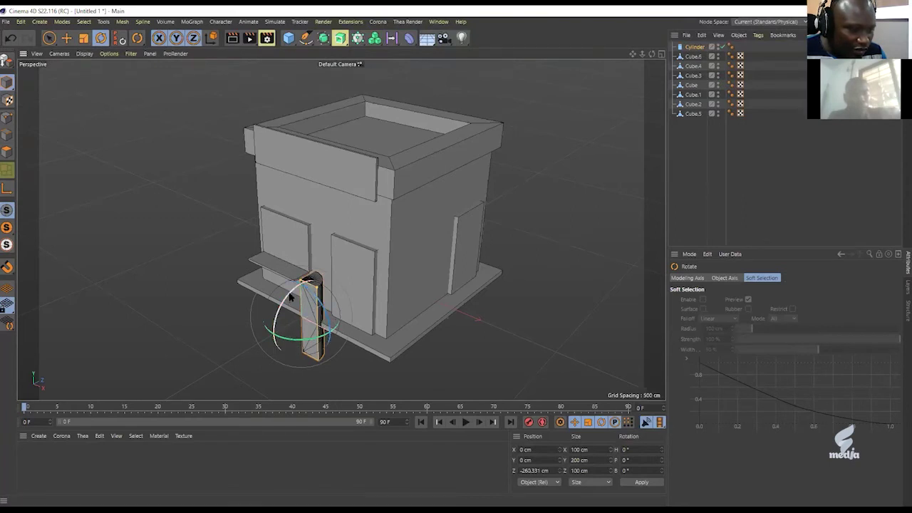
Rotate the quarter-cylinder onto its side with its curve facing outward.
drag(290, 298, 274, 349)
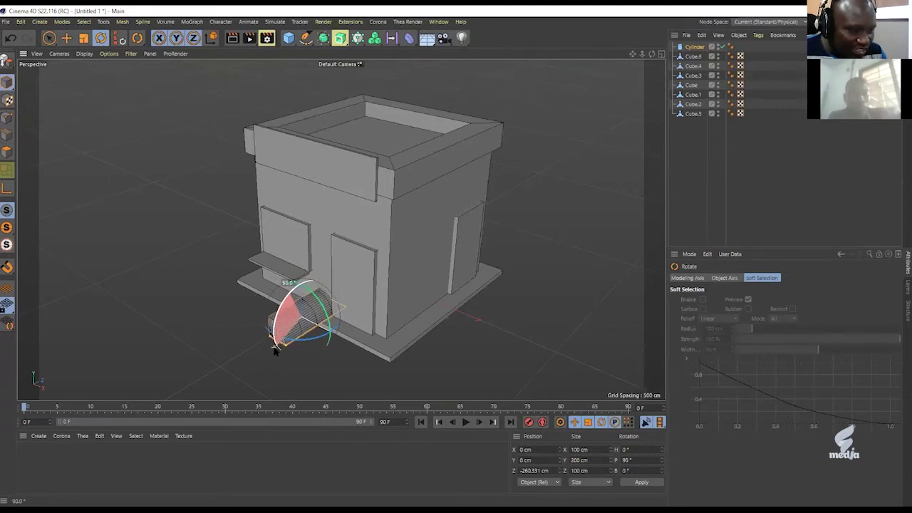
drag(275, 350, 275, 349)
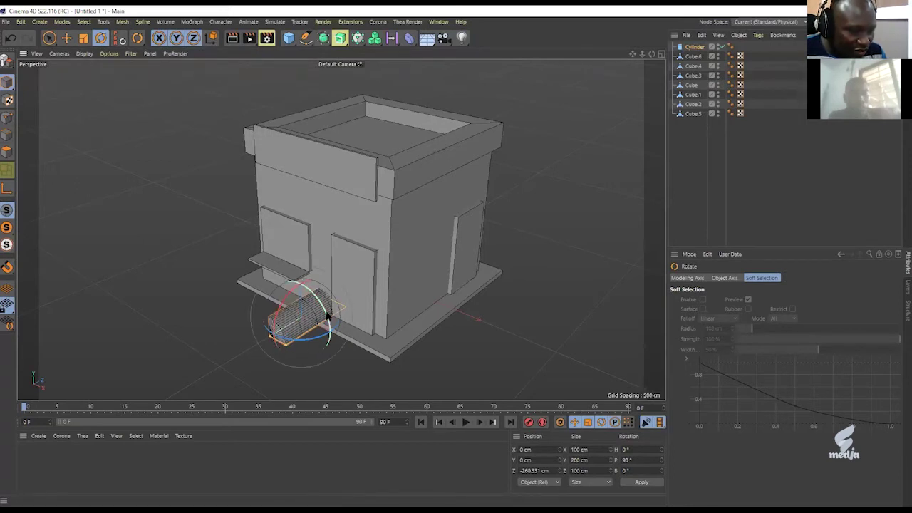
drag(328, 316, 283, 280)
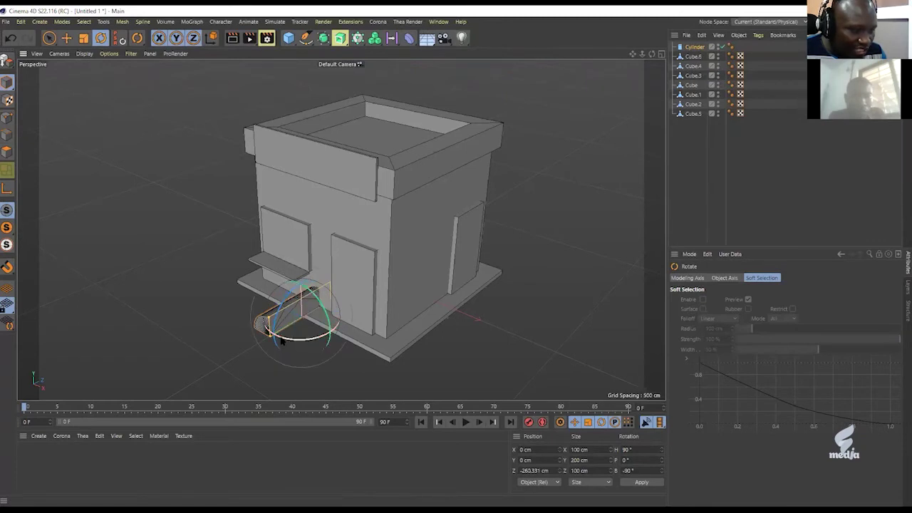
drag(282, 342, 326, 329)
Move the quarter-cylinder against the front wall, about 208 cm up over the left window.
key(e)
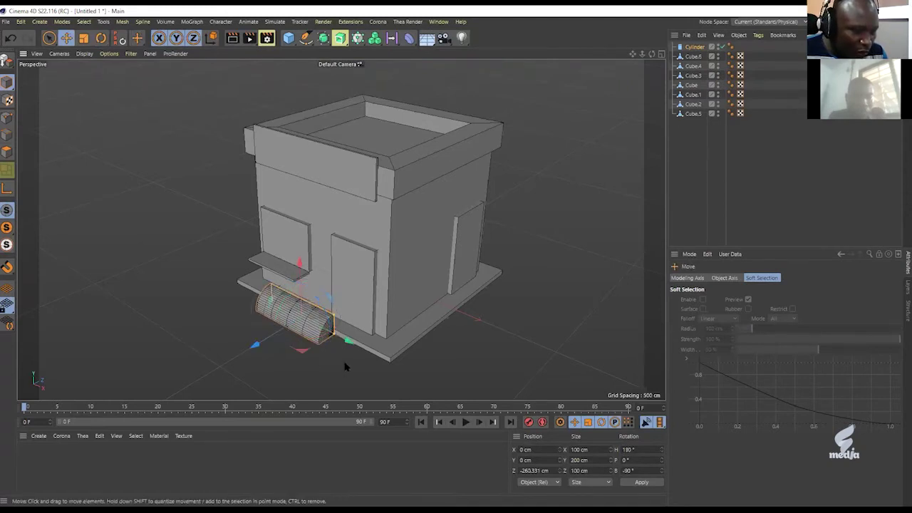
drag(255, 344, 279, 330)
drag(323, 248, 326, 169)
drag(375, 245, 345, 232)
In the enlarged Right view, position the awning flush with the wall at Y 210.014 cm, Z −199.837 cm.
middle_click(304, 252)
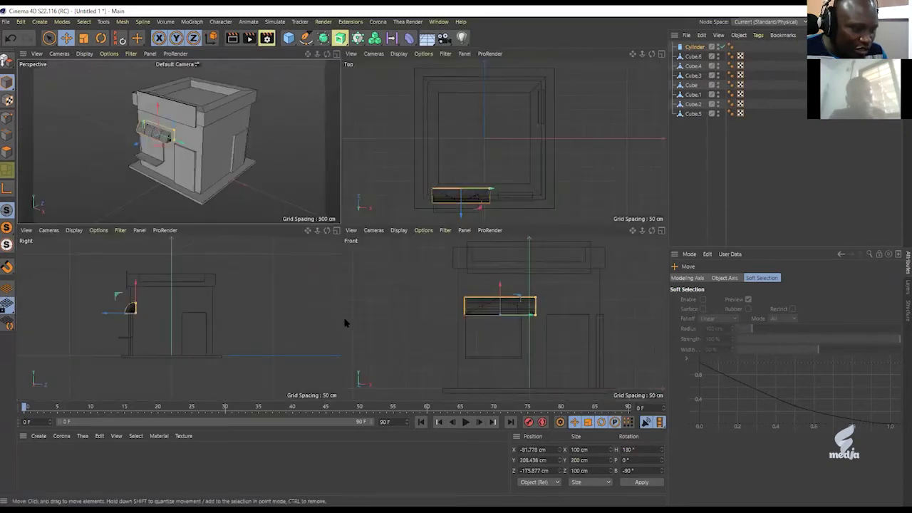
middle_click(135, 315)
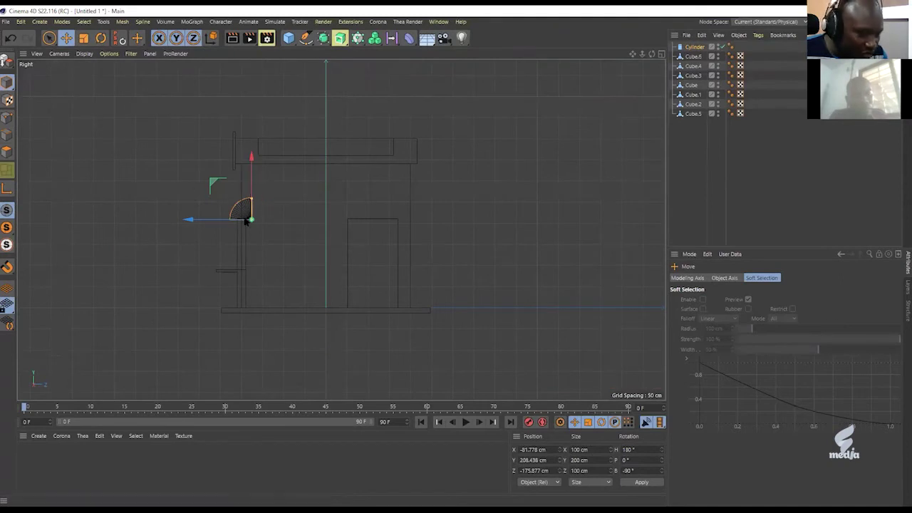
scroll(213, 214, up, 5)
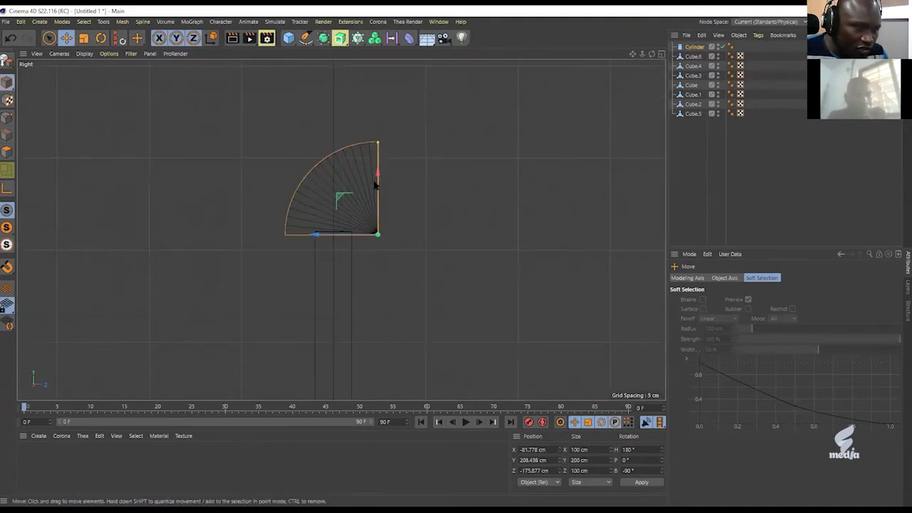
mouse_move(368, 185)
mouse_down()
mouse_move(363, 136)
mouse_move(360, 180)
mouse_up()
drag(314, 228, 272, 235)
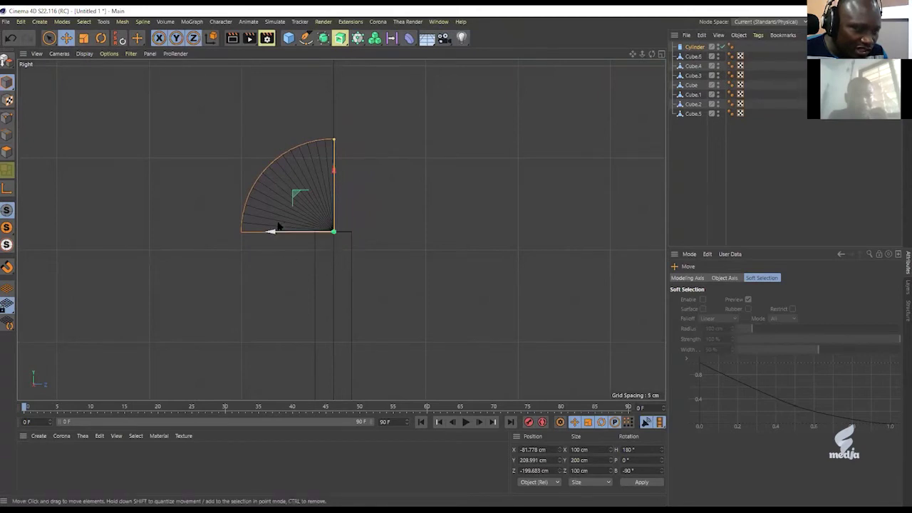
scroll(326, 230, up, 5)
scroll(378, 206, up, 5)
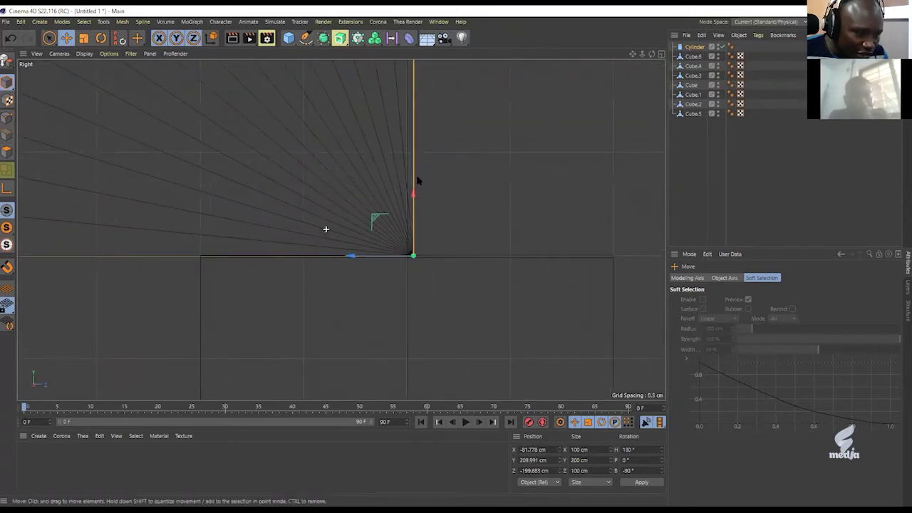
mouse_move(350, 256)
mouse_down()
mouse_move(335, 256)
mouse_move(347, 261)
mouse_up()
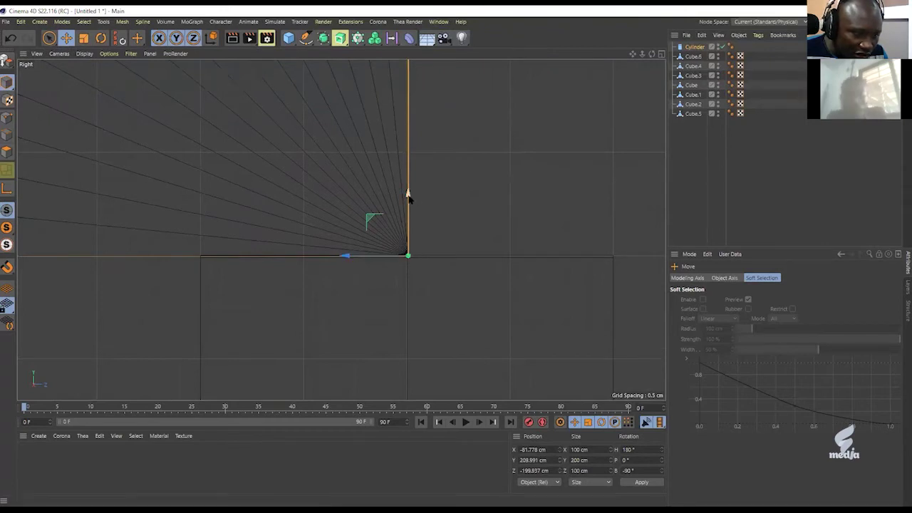
drag(408, 198, 408, 197)
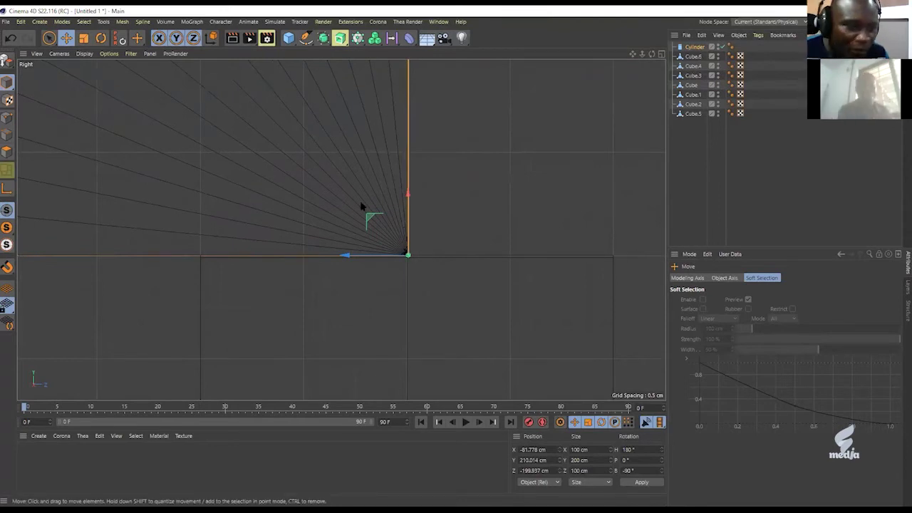
scroll(435, 191, down, 5)
scroll(339, 239, down, 4)
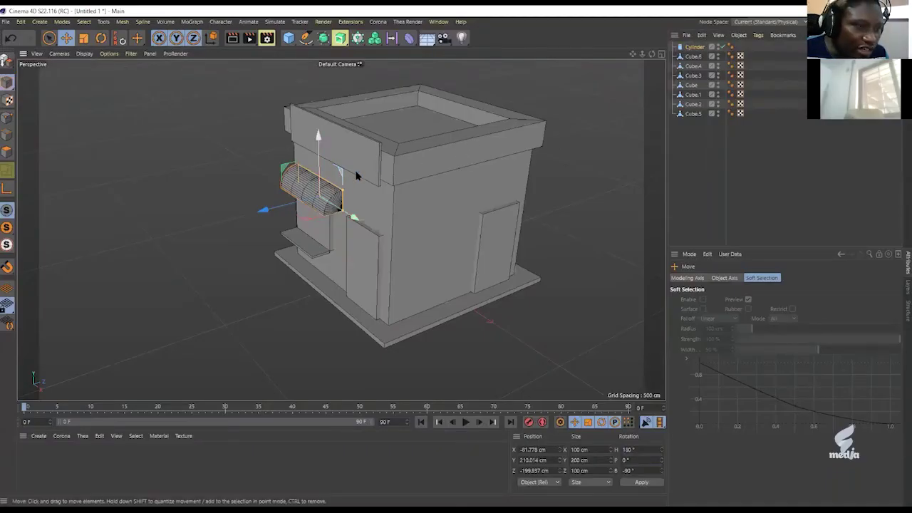
Pan and orbit the Perspective view to face the building front, then show the four-view layout.
mouse_move(383, 149)
middle_down()
mouse_move(389, 160)
mouse_move(367, 147)
middle_up()
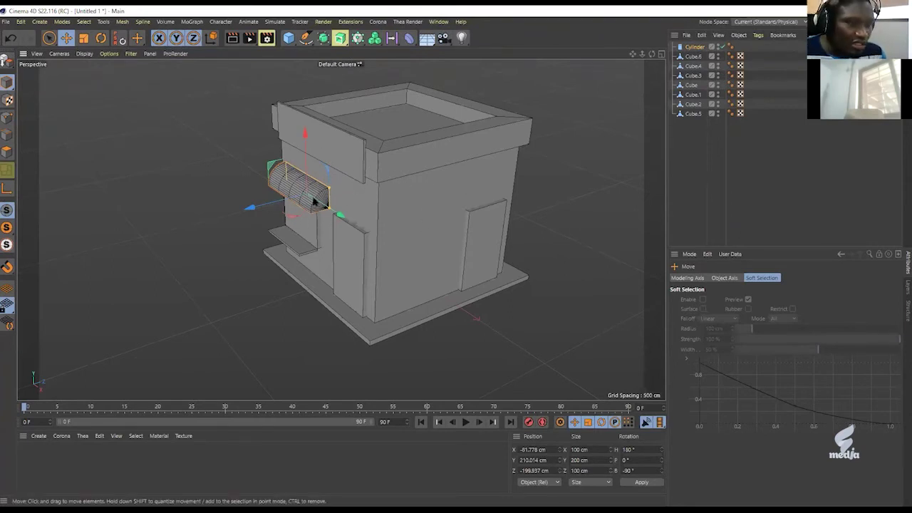
alt+drag(299, 200, 265, 234)
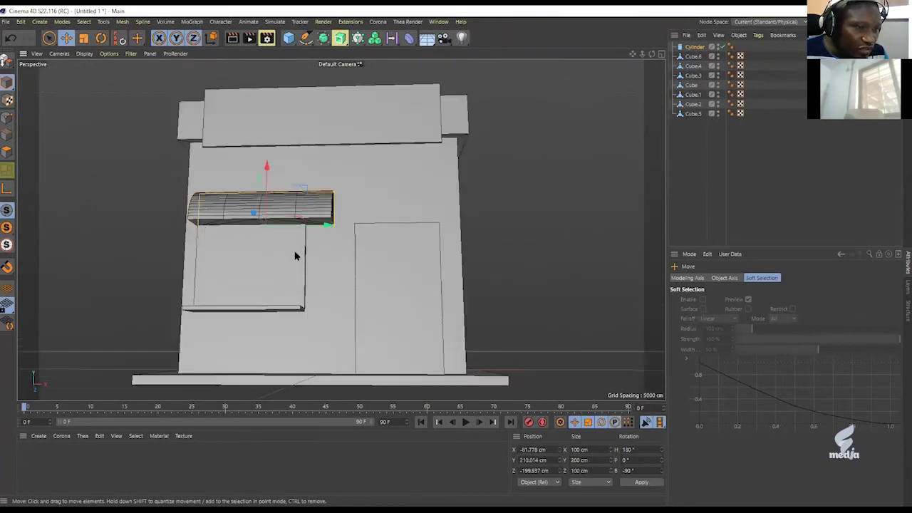
middle_click(550, 202)
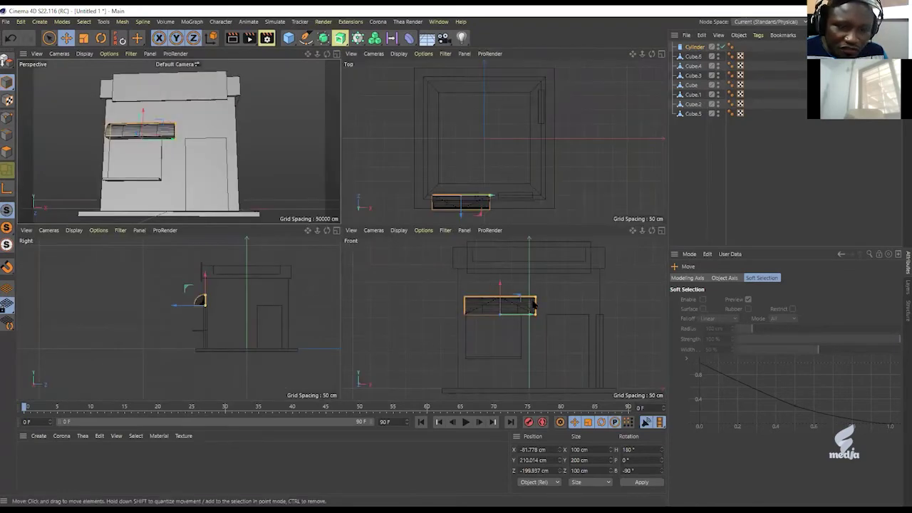
In the front view, nudge the awning along X to about −88.938 cm.
middle_click(523, 298)
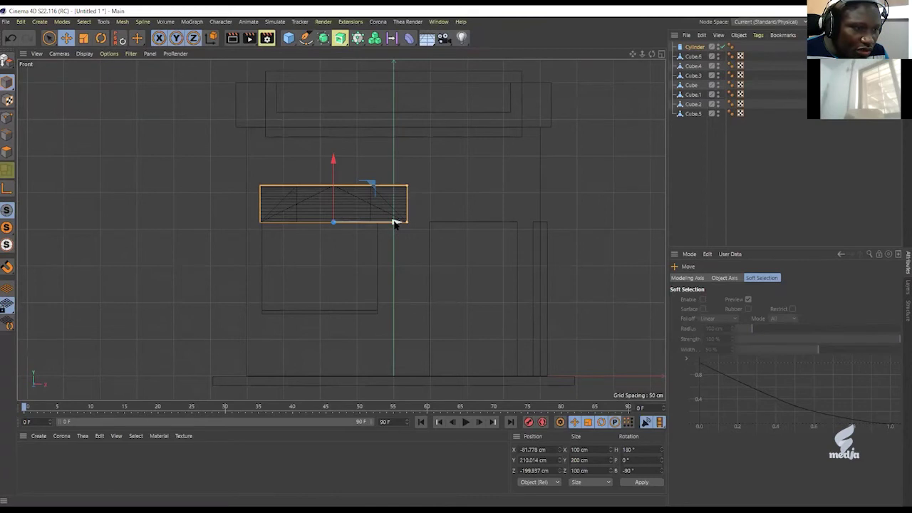
drag(396, 222, 385, 223)
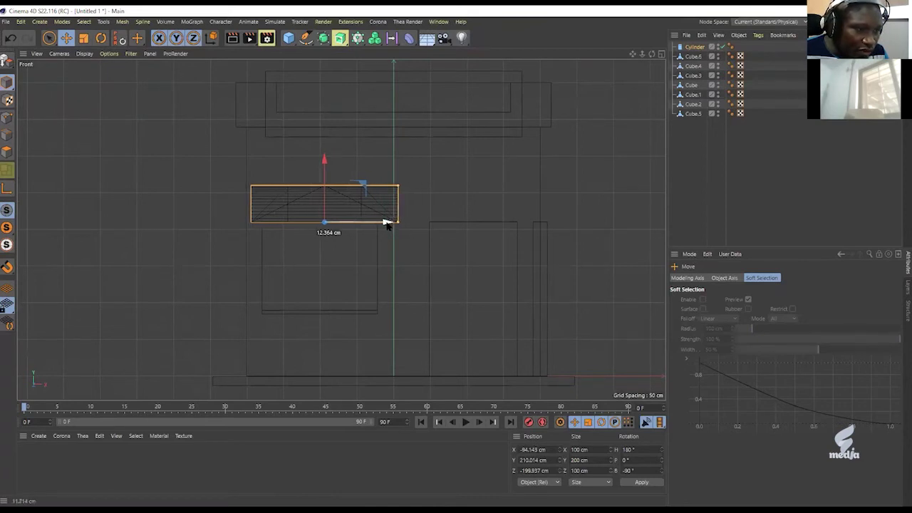
drag(386, 223, 389, 223)
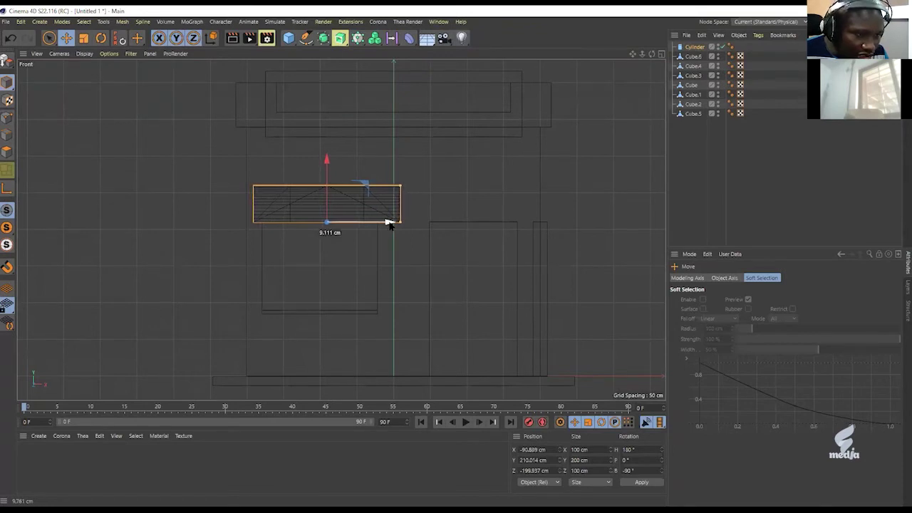
drag(389, 224, 391, 224)
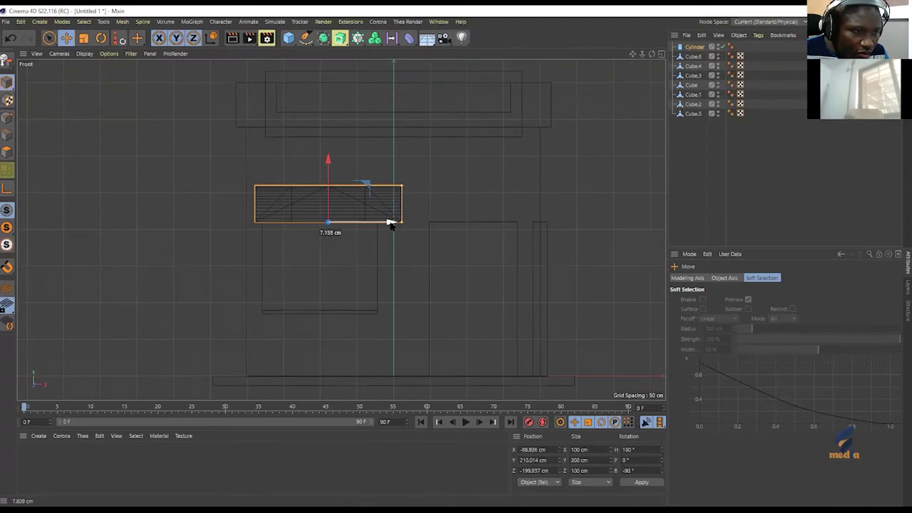
In the side view, lower the awning to about Y 183.311 cm, just above the window.
middle_click(204, 214)
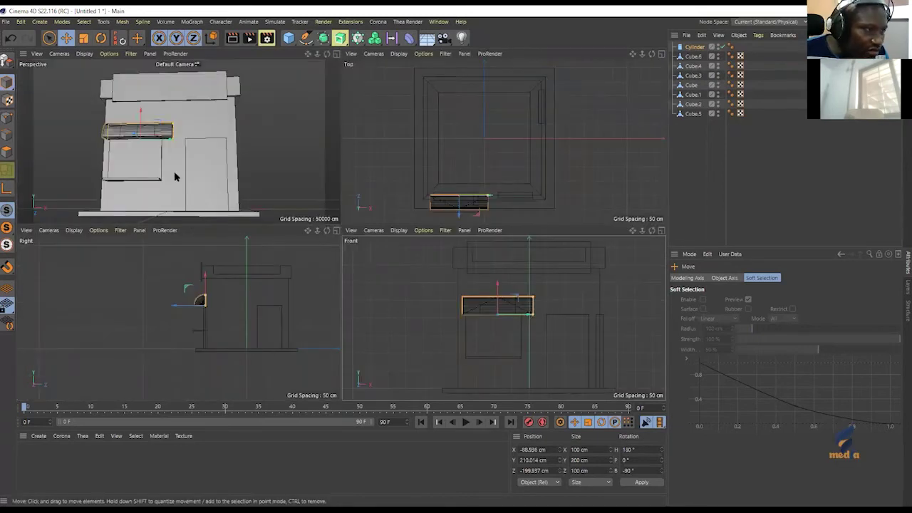
middle_click(278, 290)
scroll(406, 219, up, 2)
scroll(414, 215, up, 4)
alt+middle_drag(432, 183, 415, 263)
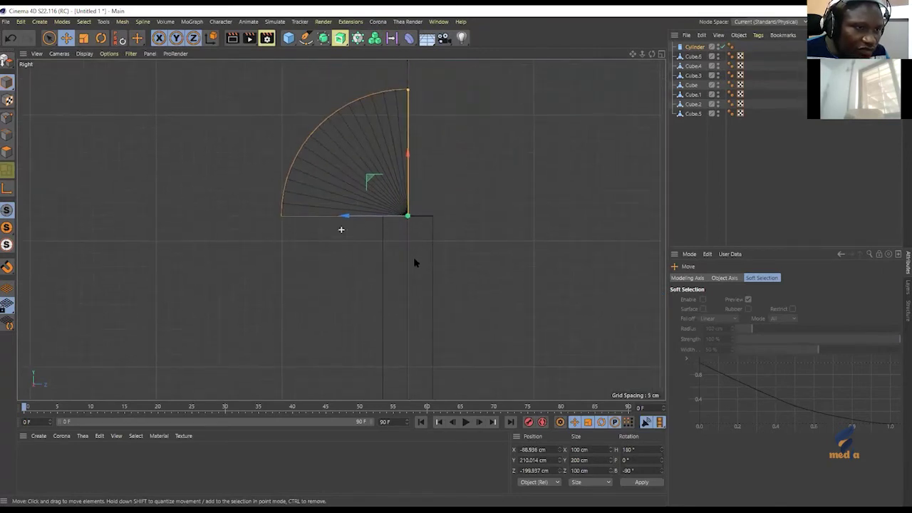
drag(405, 164, 408, 231)
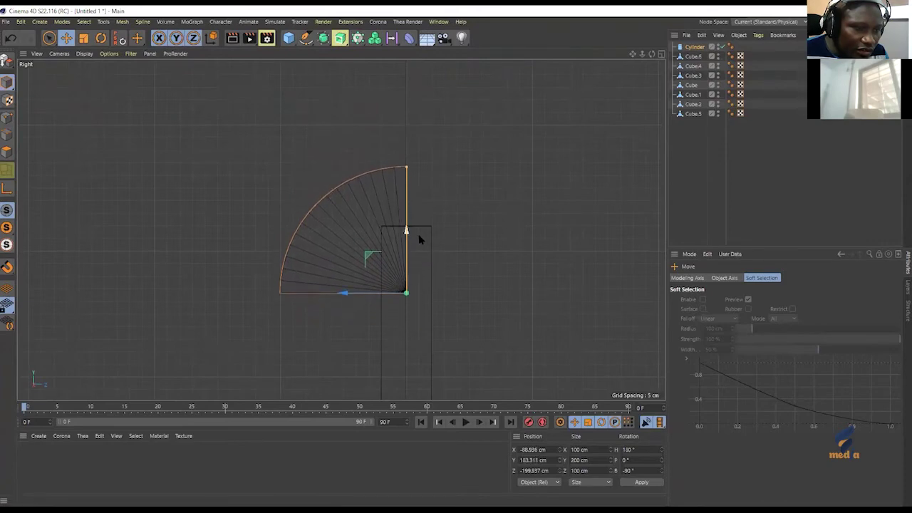
scroll(461, 221, down, 5)
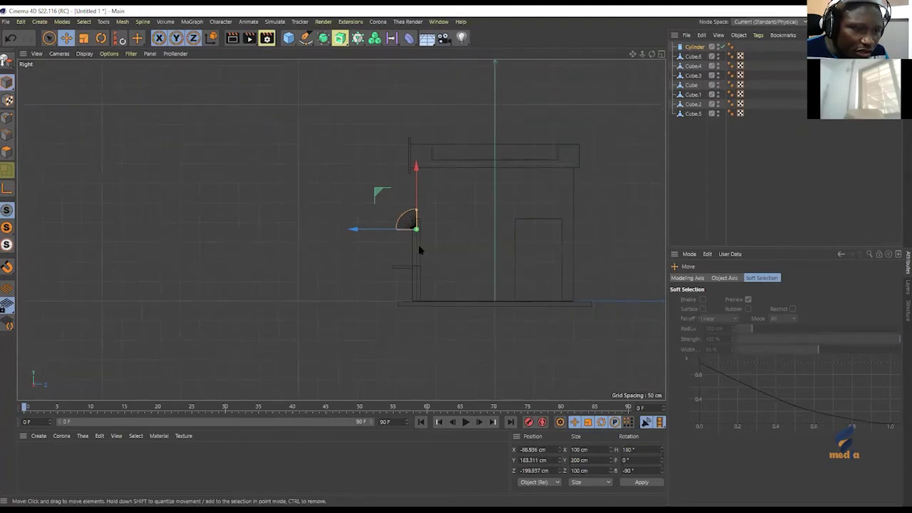
middle_click(379, 194)
middle_click(494, 314)
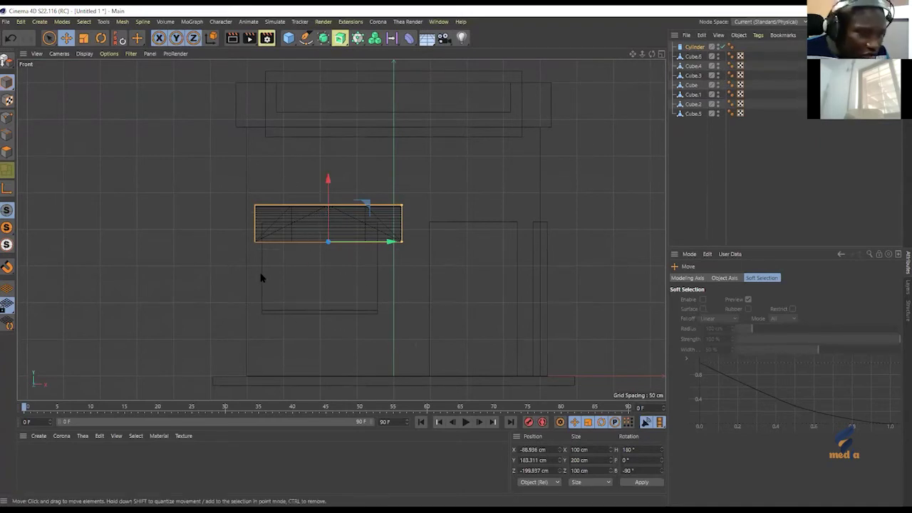
Shift the window pieces Cube.4 and Cube.3 right to line up beneath the awning.
drag(262, 277, 267, 307)
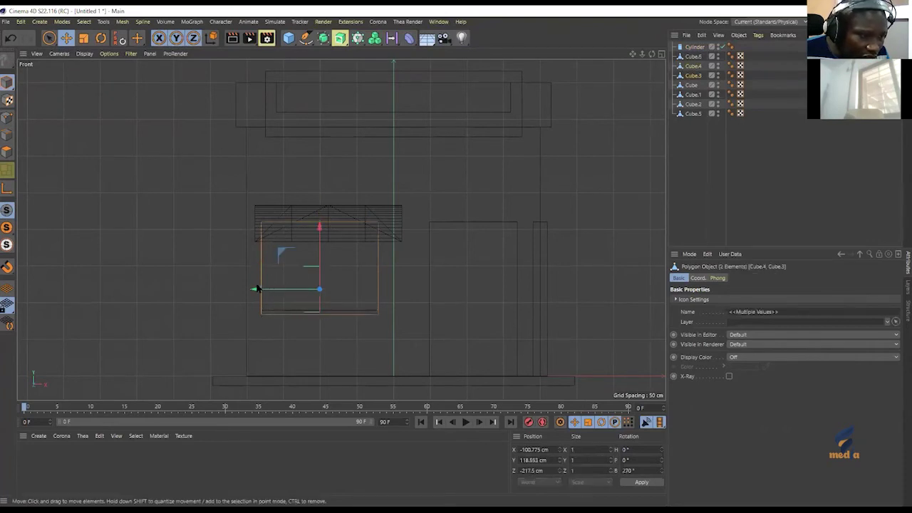
drag(258, 291, 267, 290)
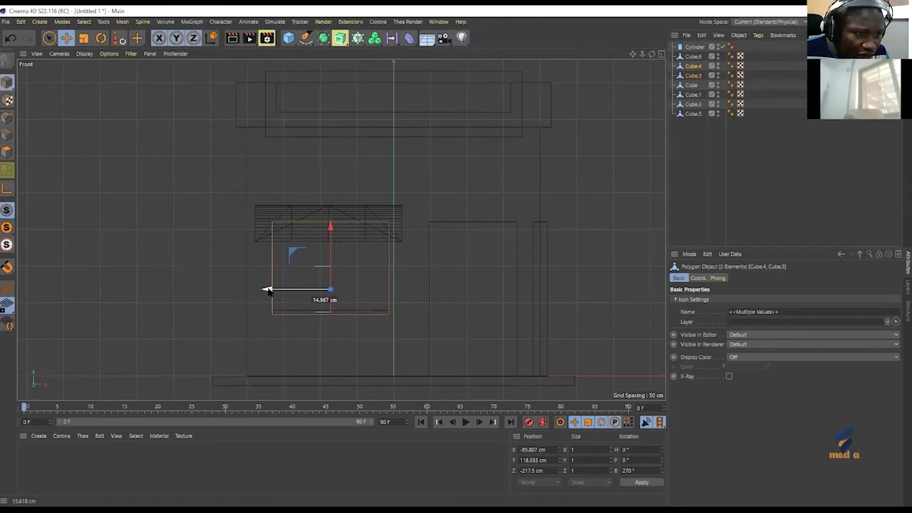
drag(267, 290, 265, 290)
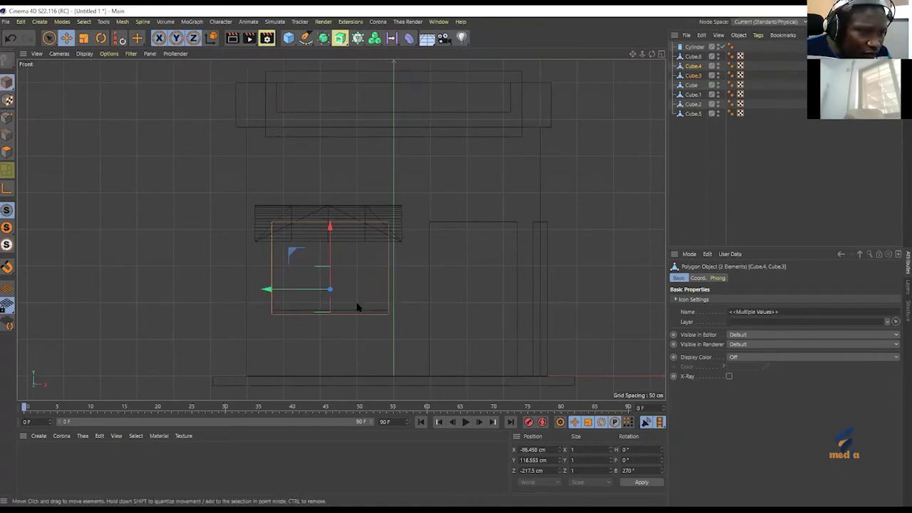
middle_click(339, 174)
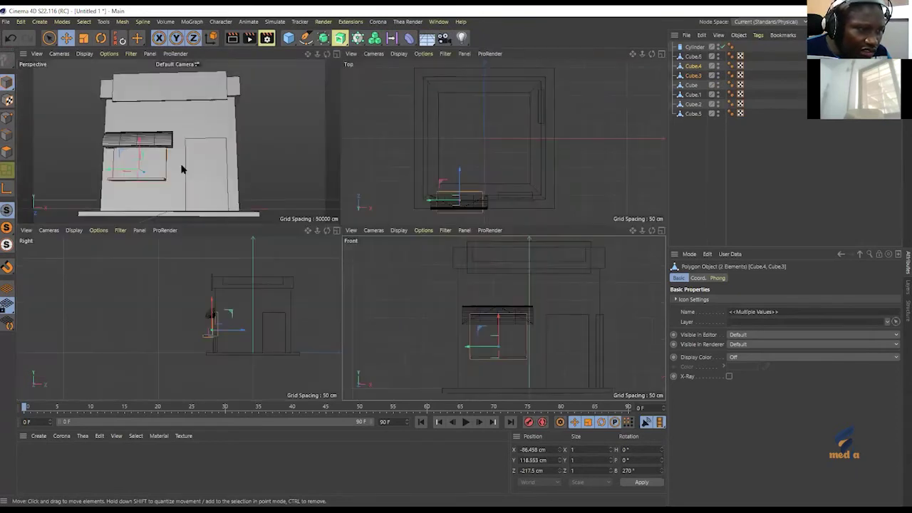
middle_click(178, 126)
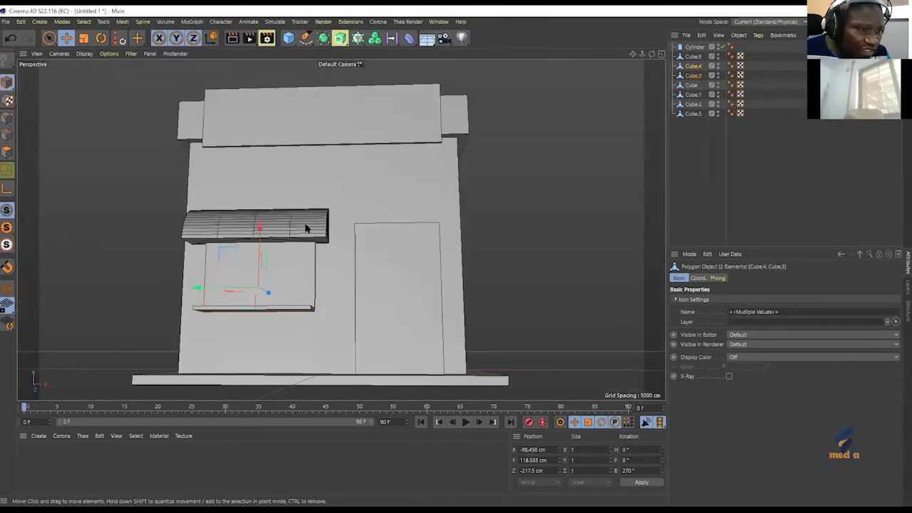
alt+drag(305, 233, 289, 221)
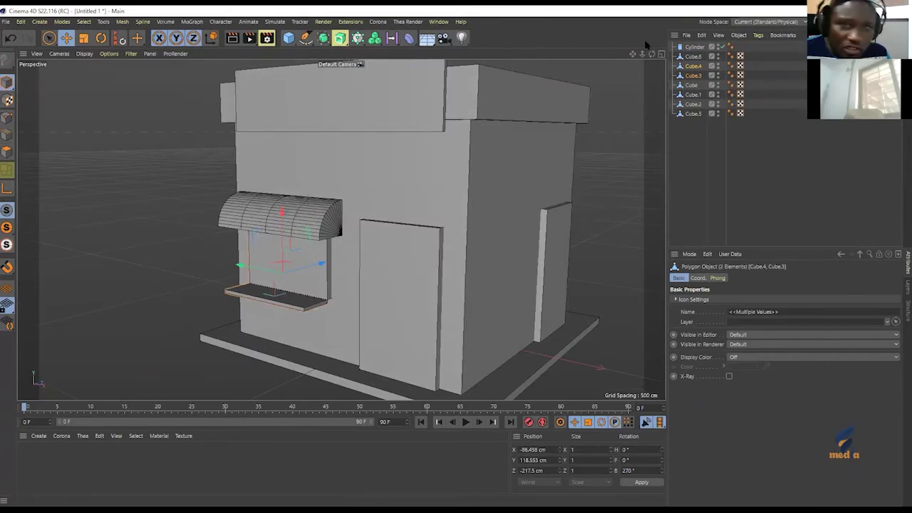
click(694, 47)
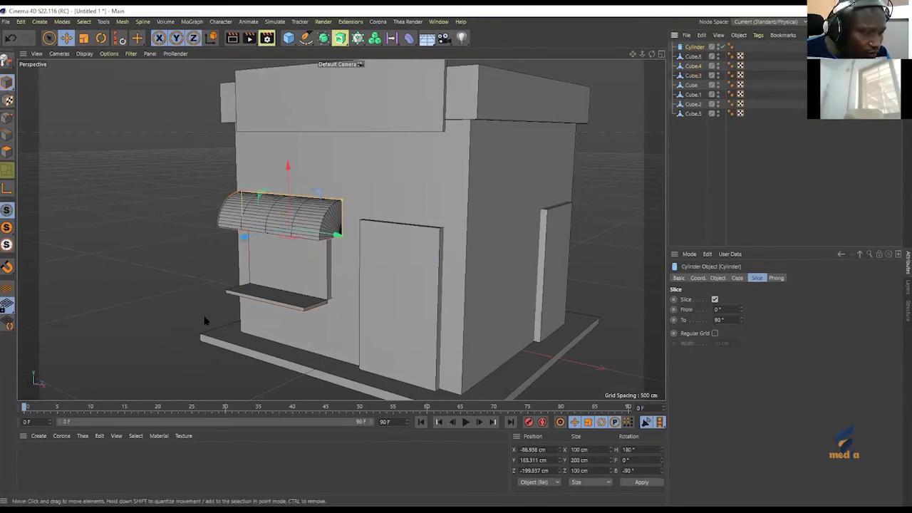
Set the awning cylinder's Rotation Segments to 16/2 (8) and convert it to editable polygons with C.
scroll(276, 239, up, 3)
scroll(302, 209, down, 3)
alt+drag(301, 210, 305, 189)
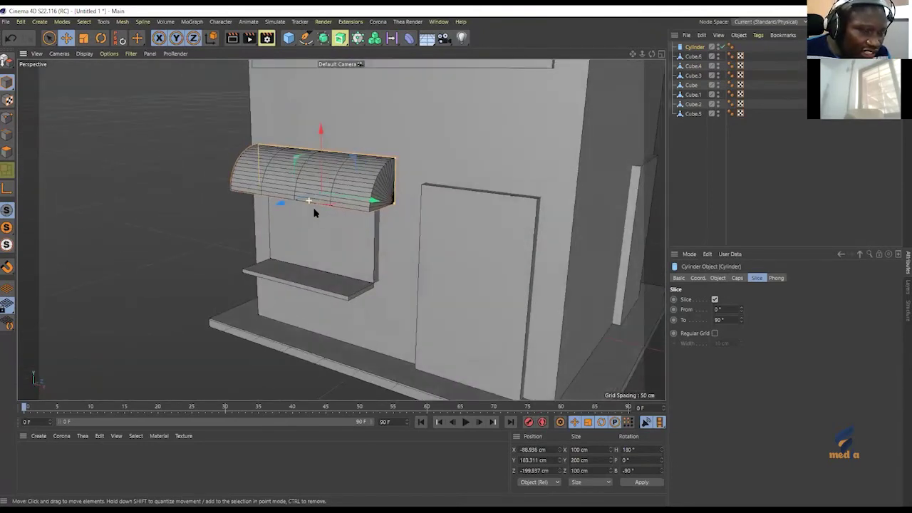
scroll(314, 179, up, 4)
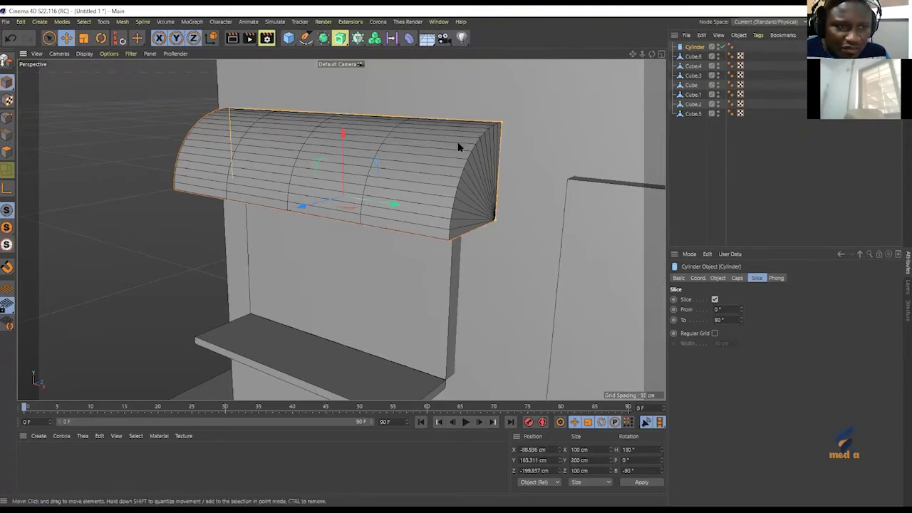
click(717, 278)
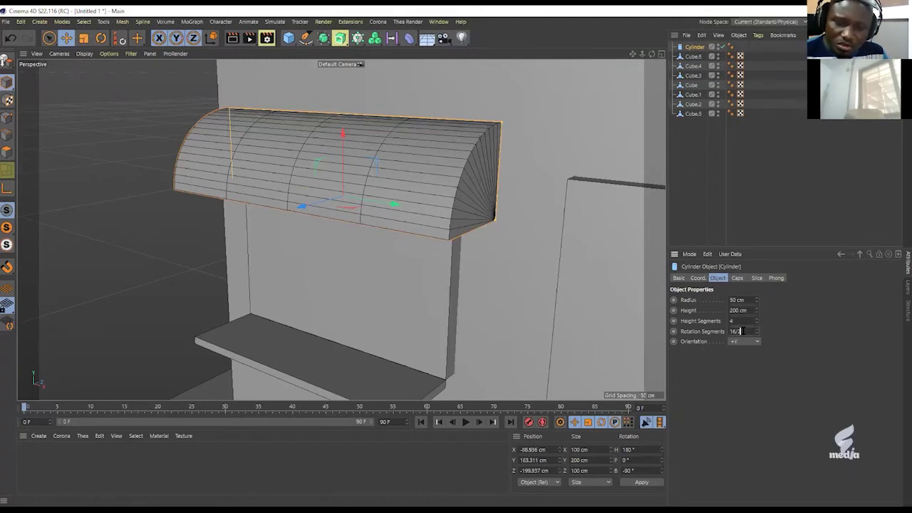
key(Return)
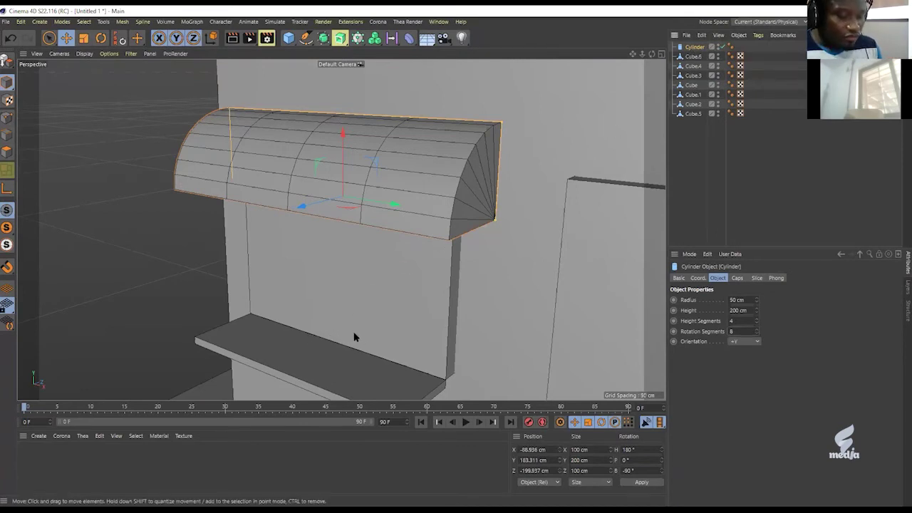
key(c)
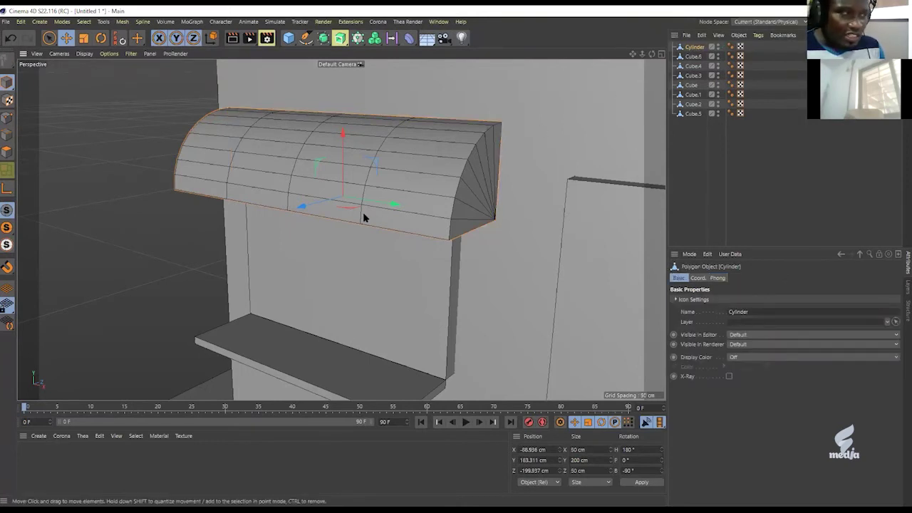
In Polygons mode, paint-select the awning's flat underside polygons and delete them.
click(7, 169)
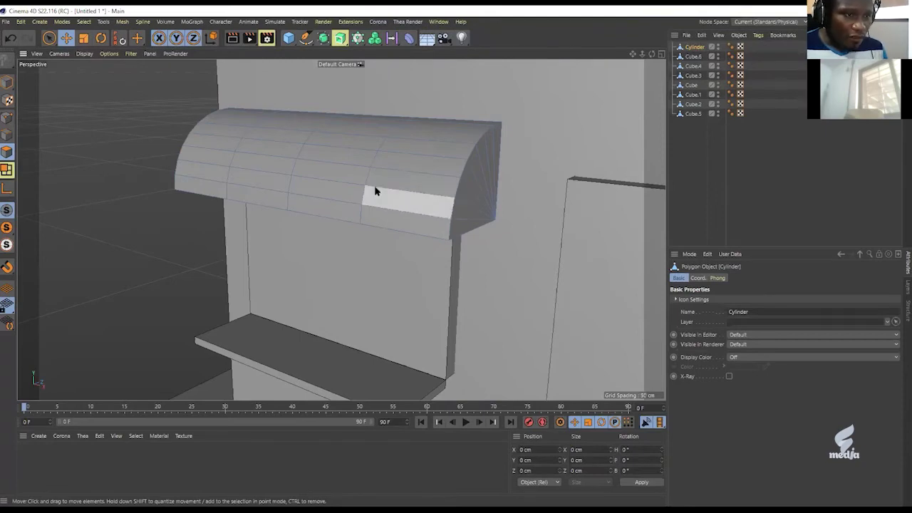
alt+drag(345, 184, 350, 114)
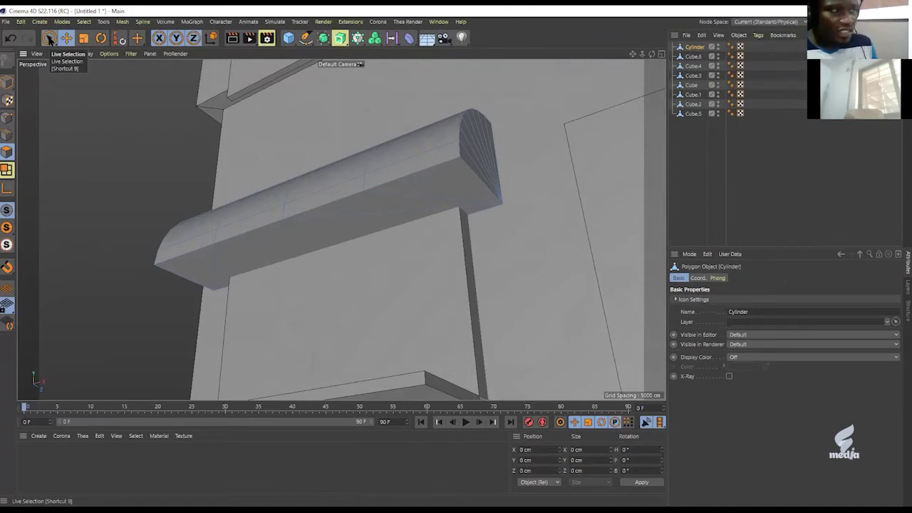
click(49, 38)
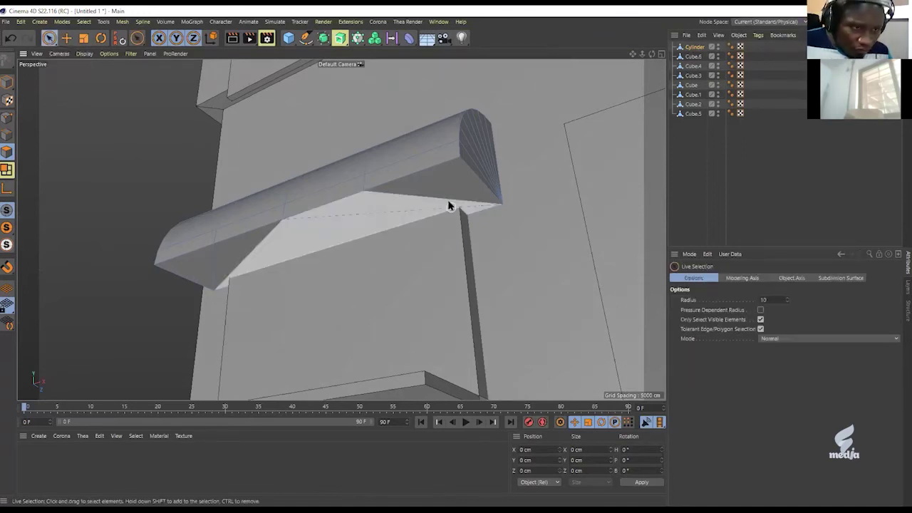
mouse_move(448, 194)
mouse_down()
mouse_move(344, 229)
mouse_move(256, 240)
mouse_move(207, 261)
mouse_up()
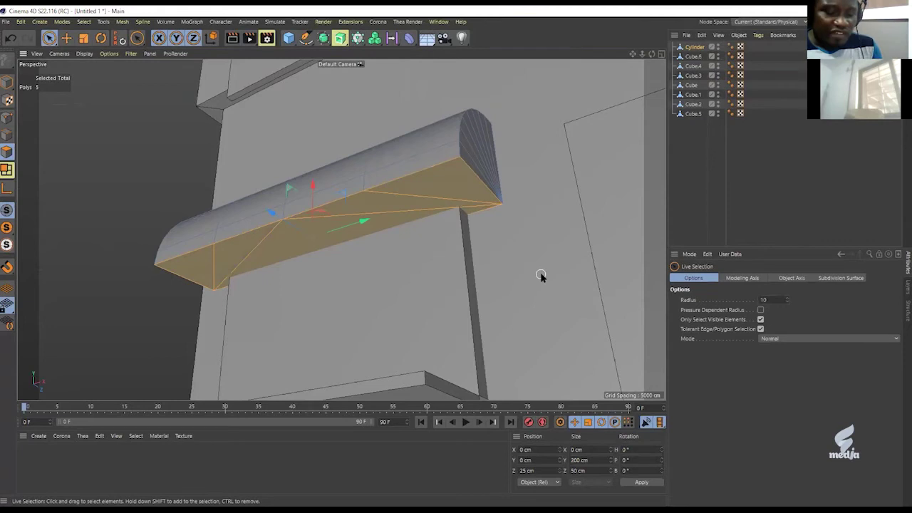
click(397, 232)
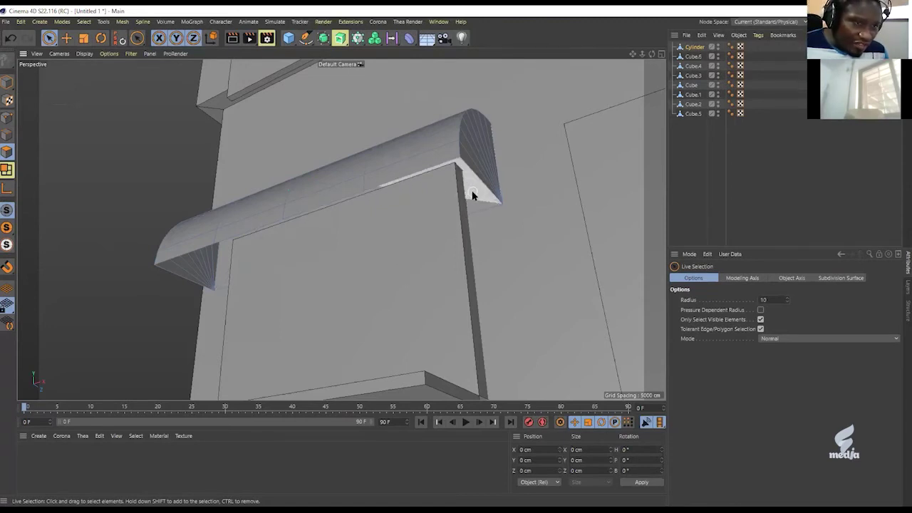
click(470, 188)
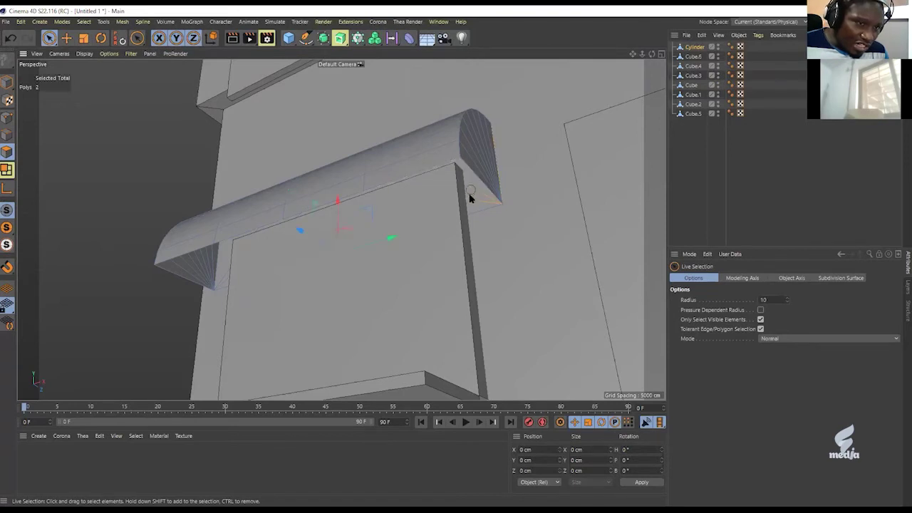
shift+click(249, 240)
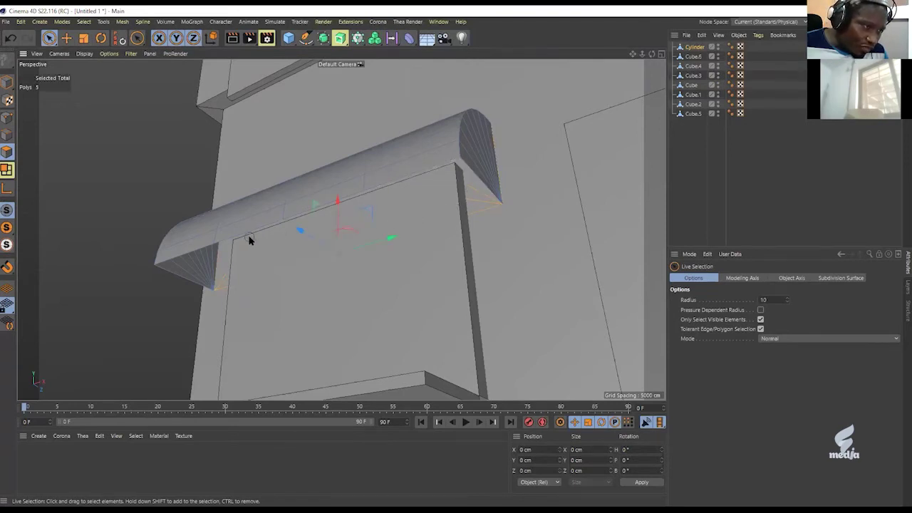
shift+click(251, 241)
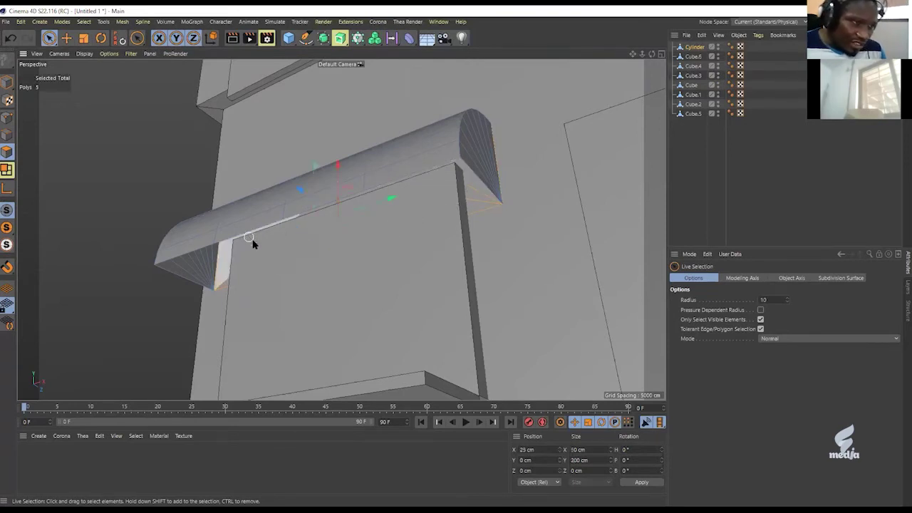
click(408, 248)
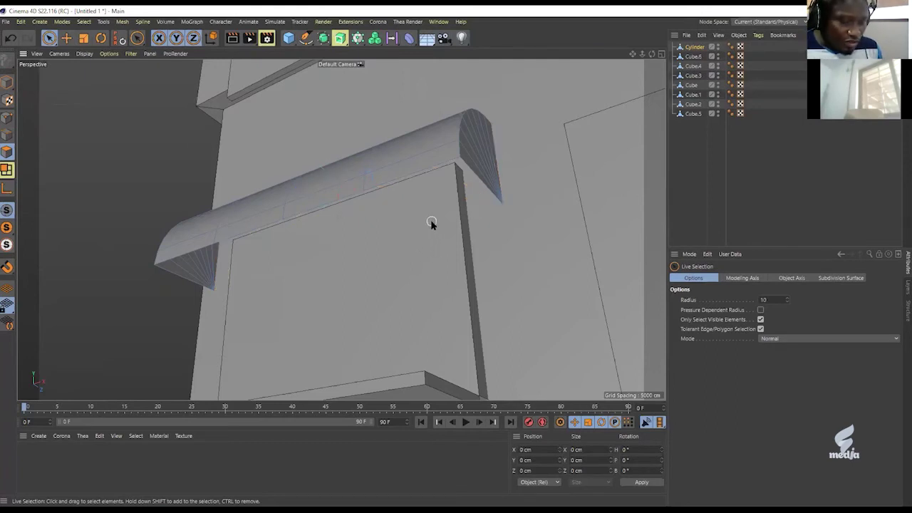
Return to Model mode, orbit to view the awning's end, and activate Loop/Path Cut with K~L.
key(e)
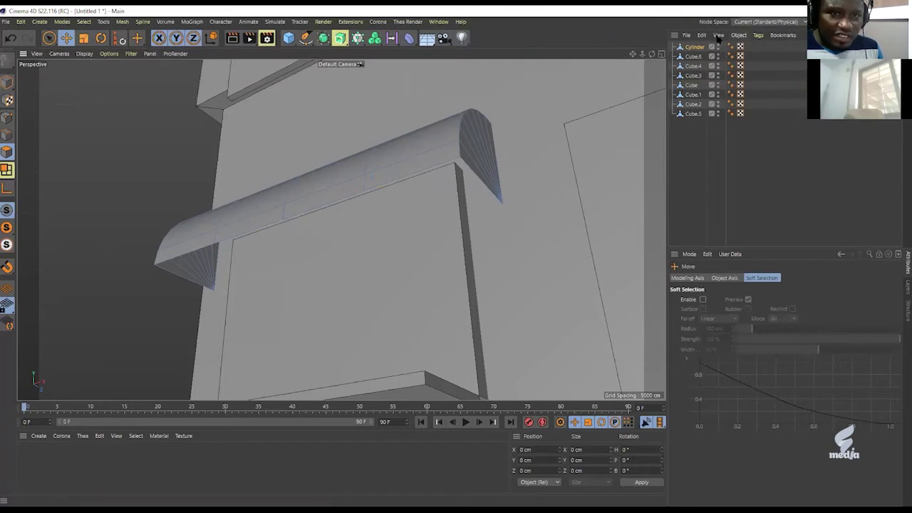
click(5, 84)
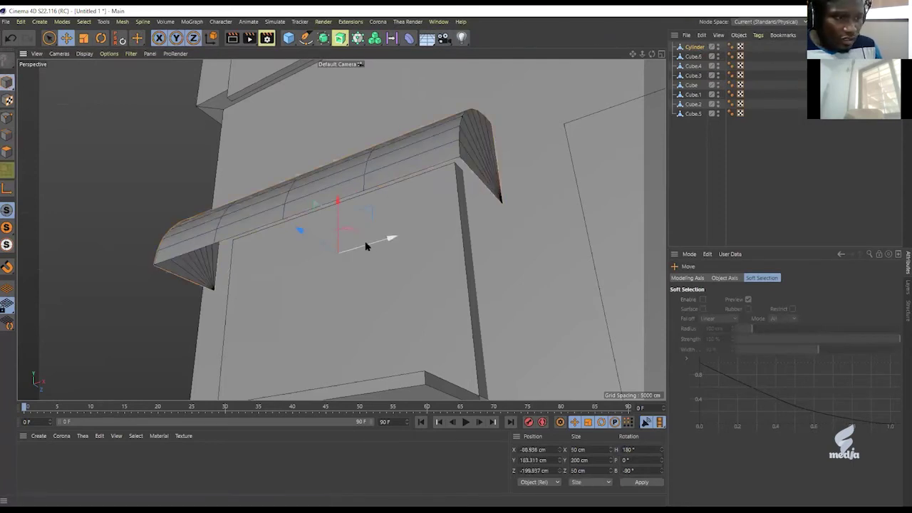
mouse_move(316, 235)
alt+mouse_down()
mouse_move(240, 253)
mouse_move(292, 246)
mouse_move(254, 241)
mouse_move(297, 249)
mouse_move(230, 240)
mouse_move(253, 196)
mouse_move(266, 193)
mouse_move(307, 226)
alt+mouse_up()
scroll(224, 243, up, 5)
scroll(225, 242, down, 5)
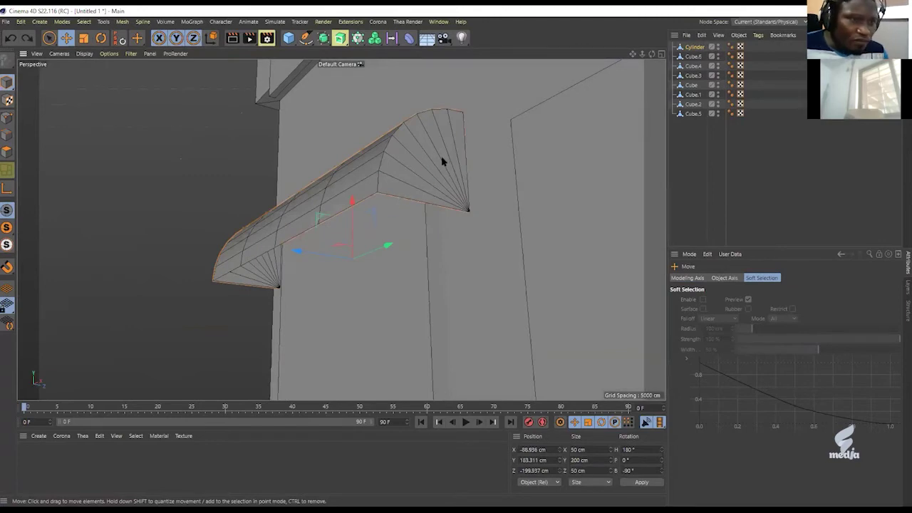
alt+drag(391, 170, 440, 210)
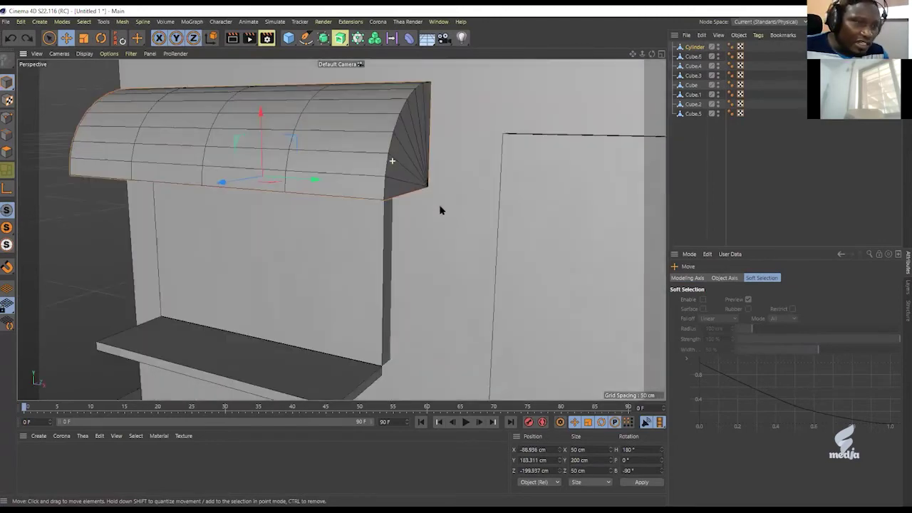
alt+drag(357, 168, 374, 207)
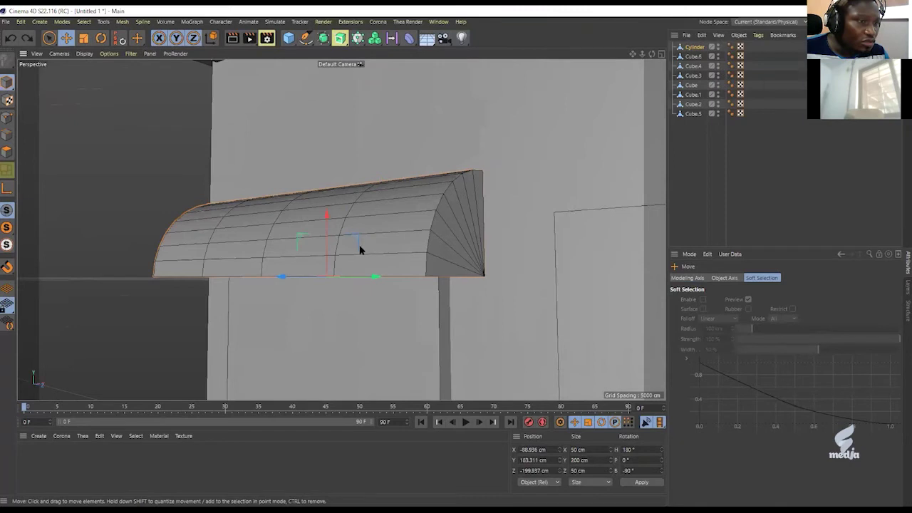
alt+drag(373, 223, 440, 193)
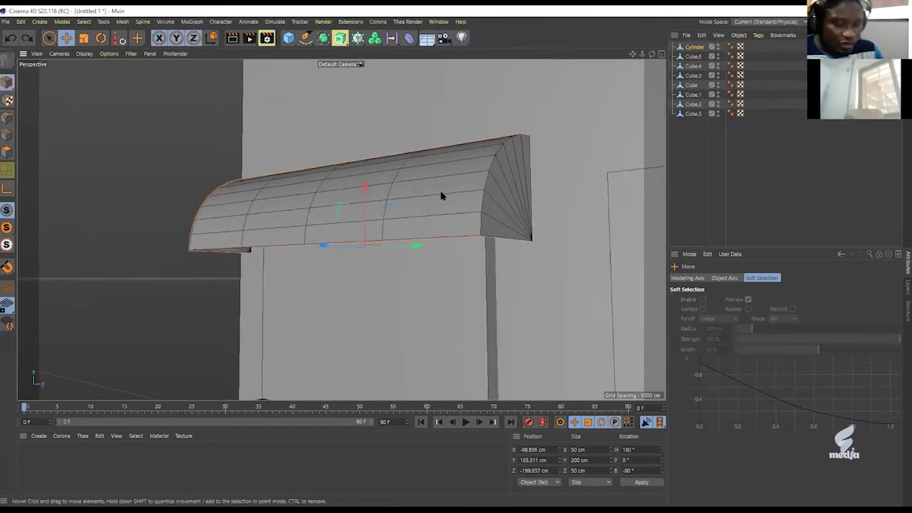
key(k)
key(l)
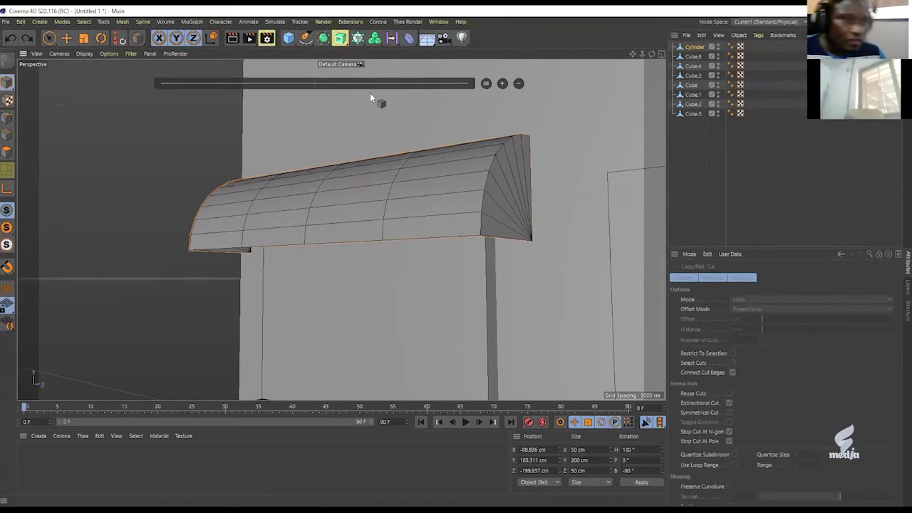
Cut four edge loops across the awning, centring each at 50%.
click(6, 151)
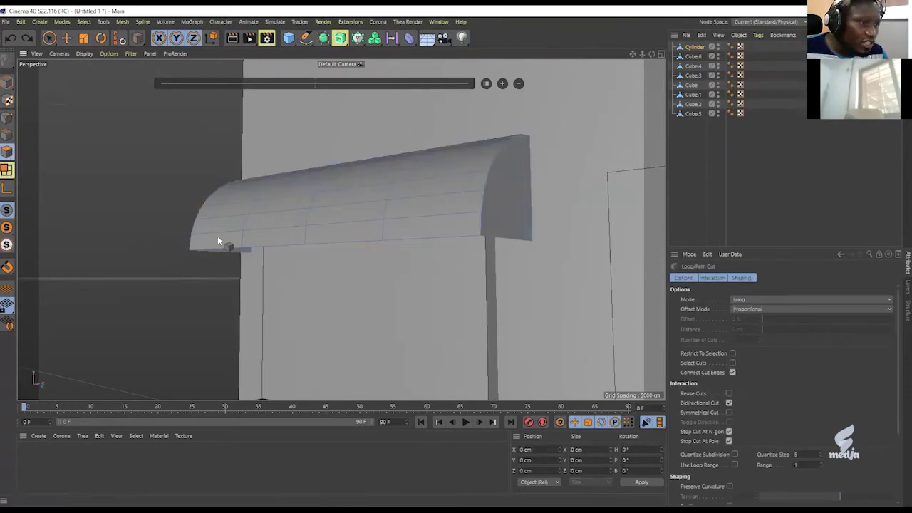
click(432, 236)
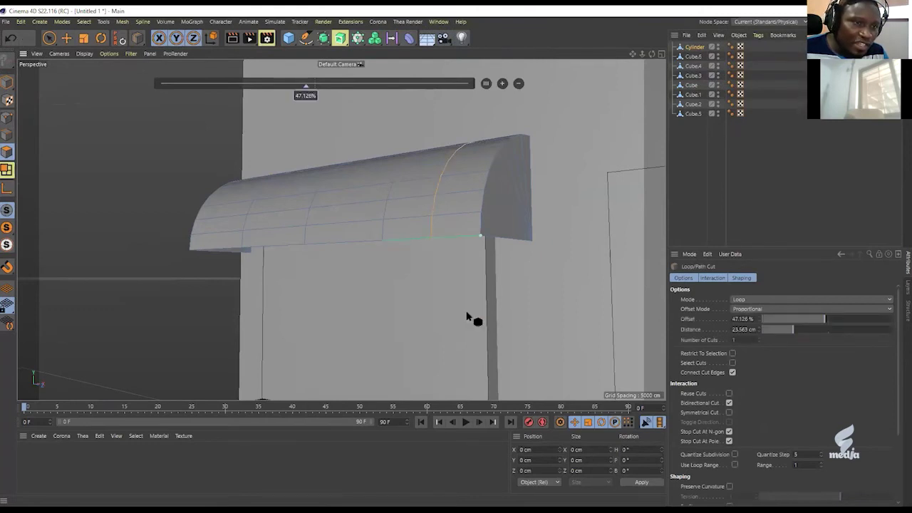
click(486, 84)
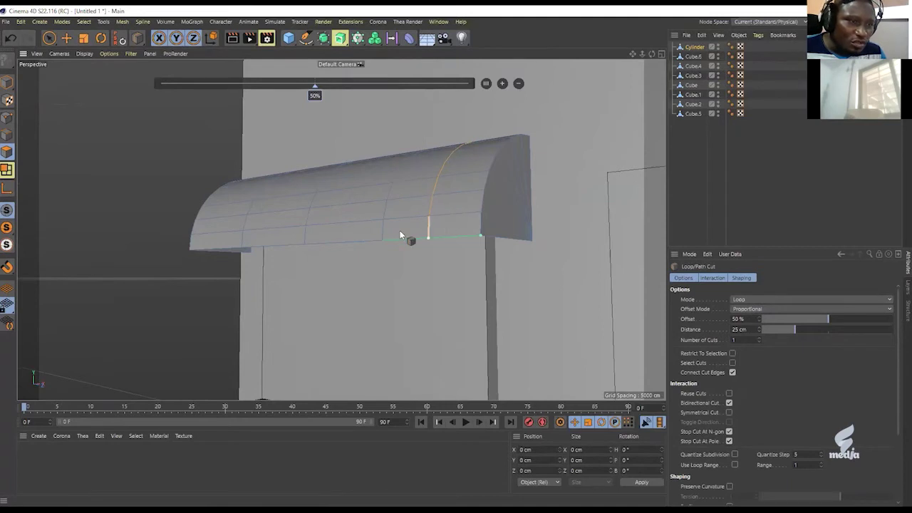
click(342, 243)
click(486, 83)
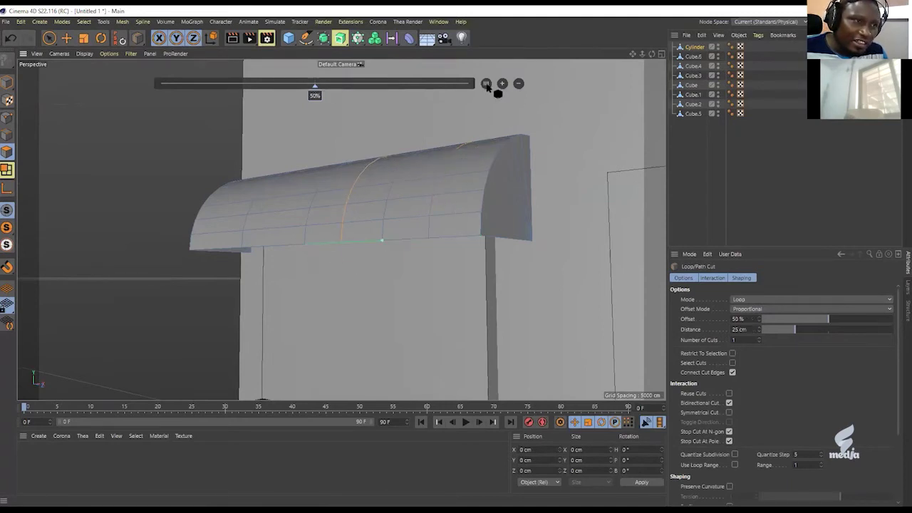
click(281, 250)
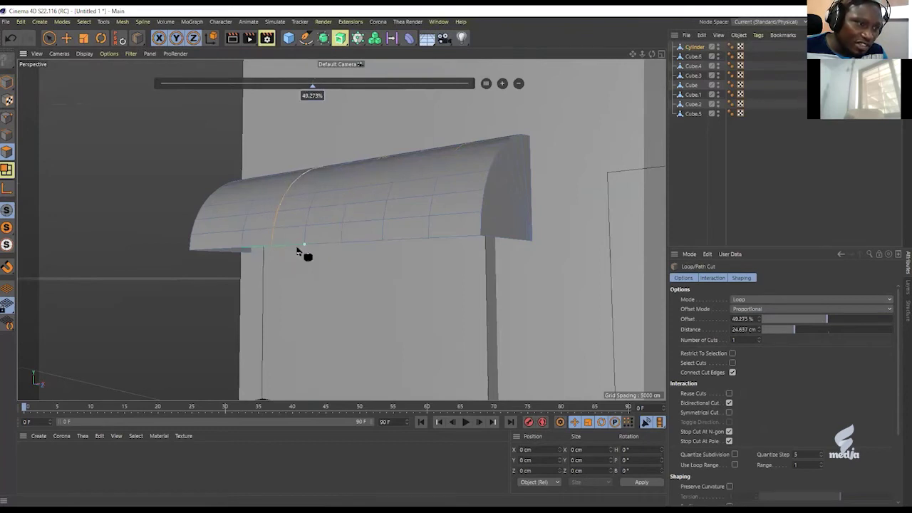
click(486, 83)
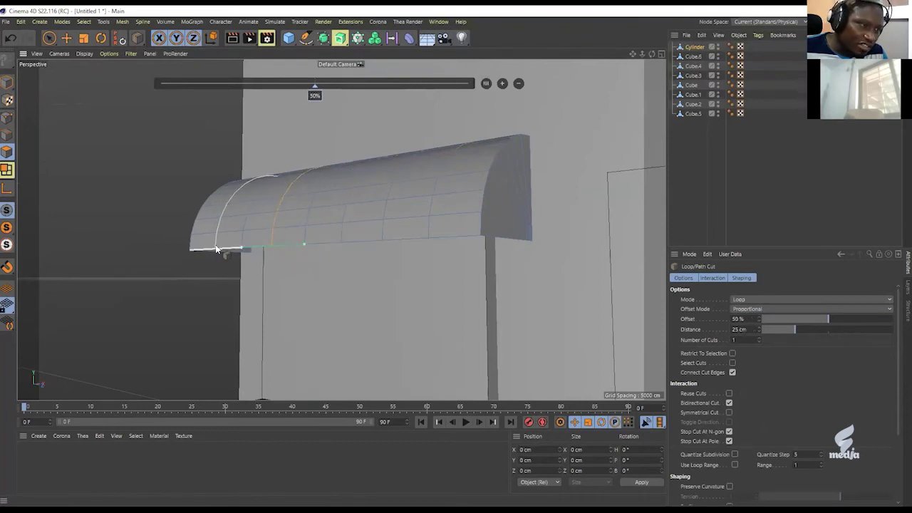
click(216, 246)
click(486, 84)
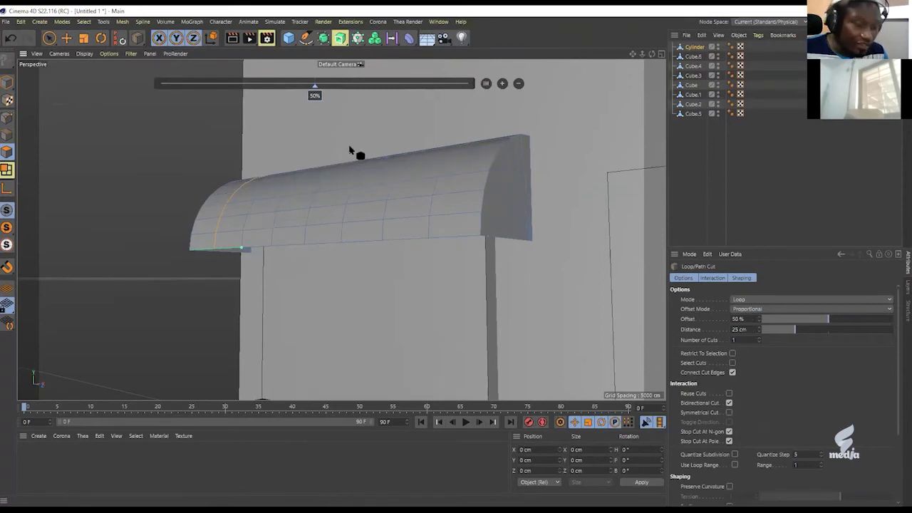
Orbit and pan around the awning to inspect the new loops and its curved end cap.
alt+drag(352, 151, 390, 169)
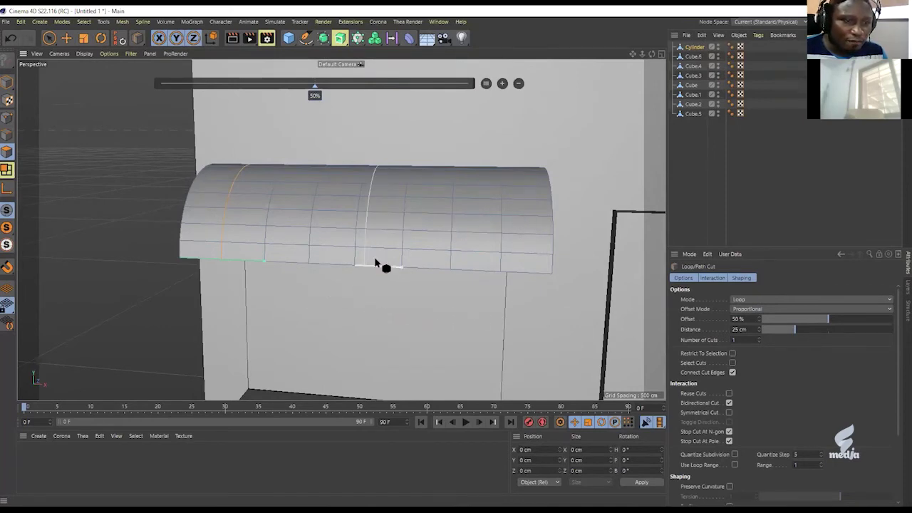
middle_drag(425, 287, 388, 280)
alt+drag(388, 280, 381, 195)
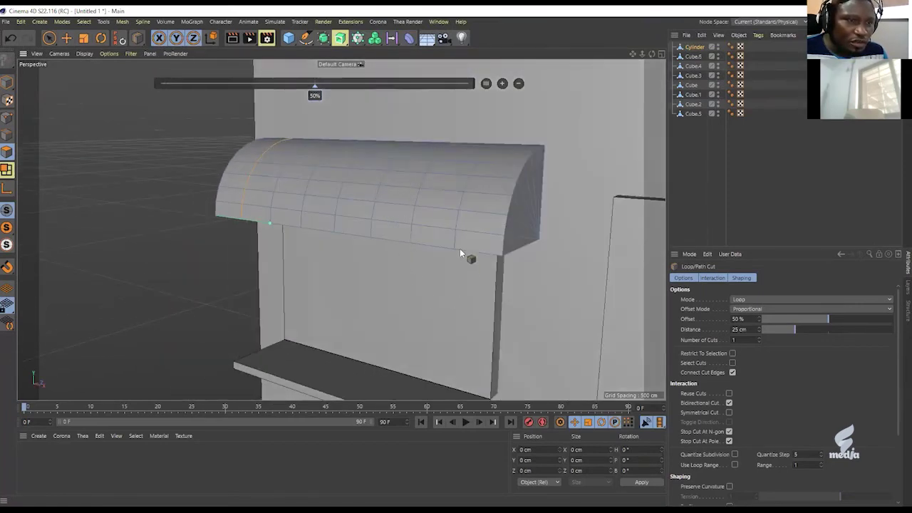
alt+drag(491, 241, 361, 194)
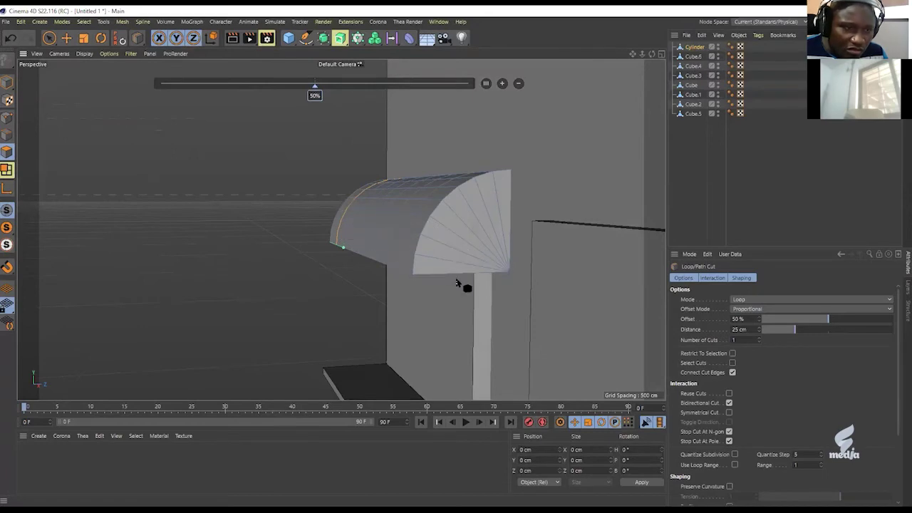
alt+drag(417, 193, 371, 206)
alt+drag(450, 255, 326, 218)
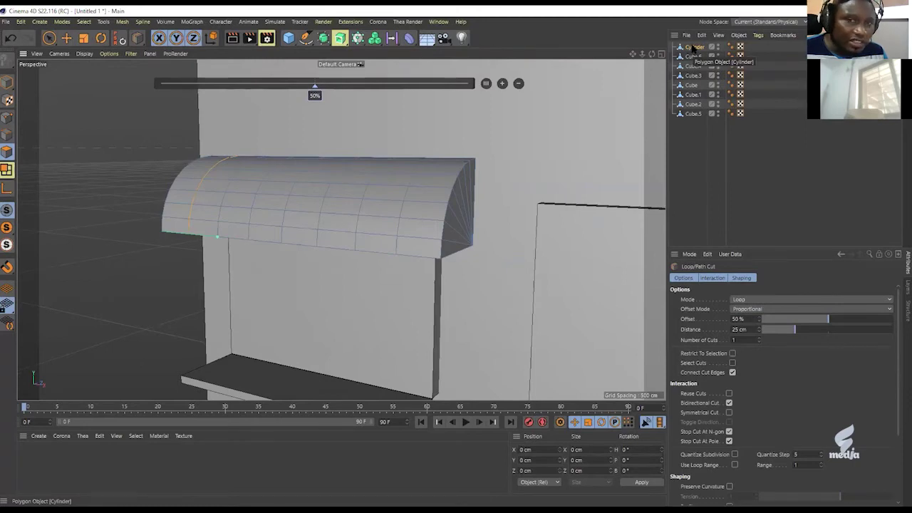
Wrap the awning cylinder in a Cloth Surface with 0 subdivisions and 1 cm thickness.
click(324, 39)
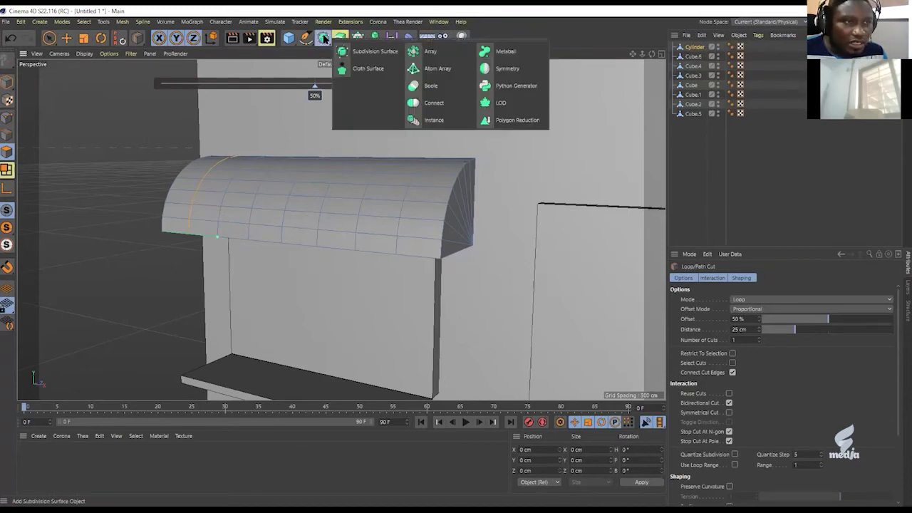
alt+click(368, 73)
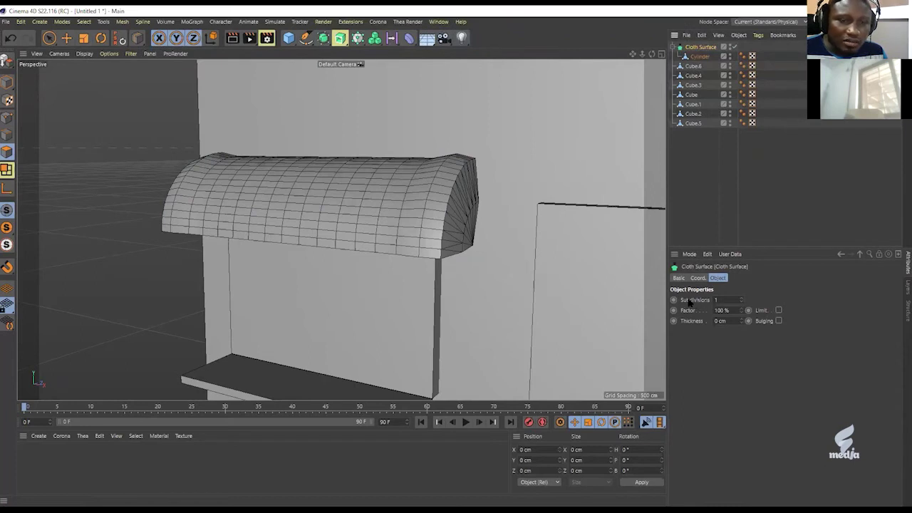
click(741, 303)
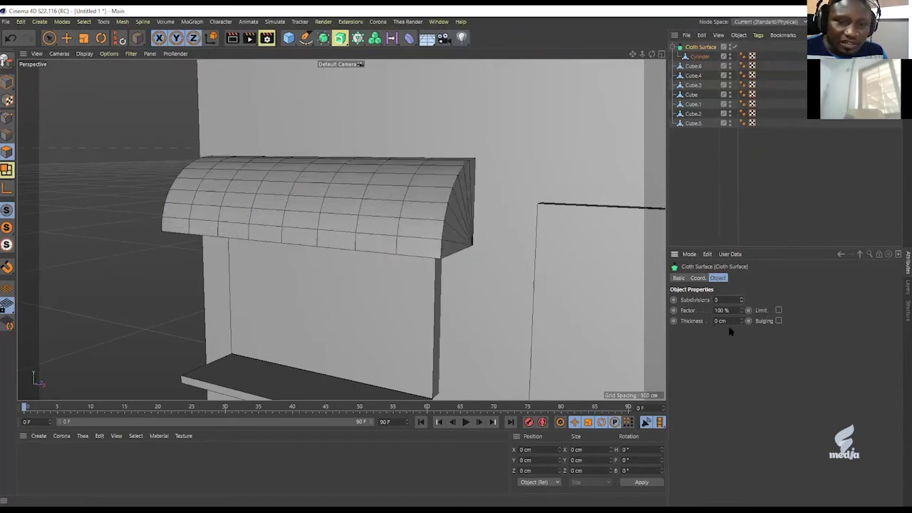
alt+drag(442, 228, 387, 151)
alt+drag(461, 250, 405, 205)
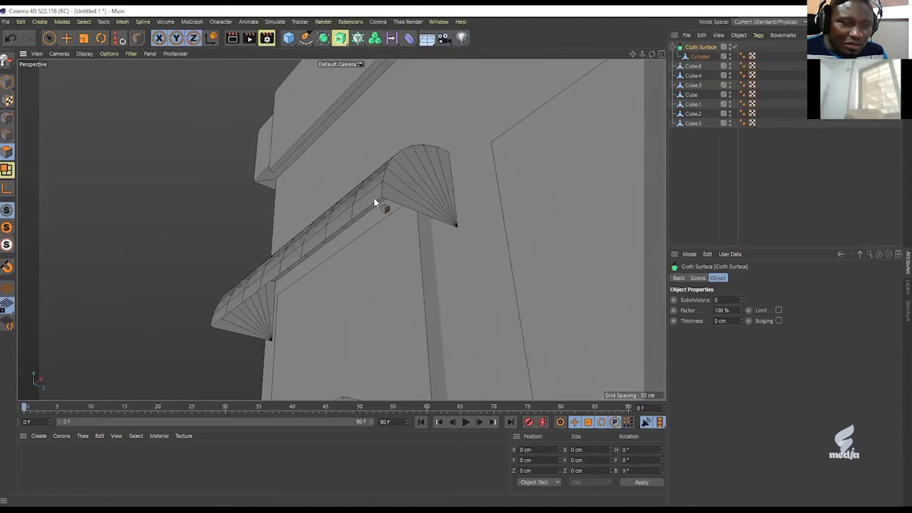
click(743, 321)
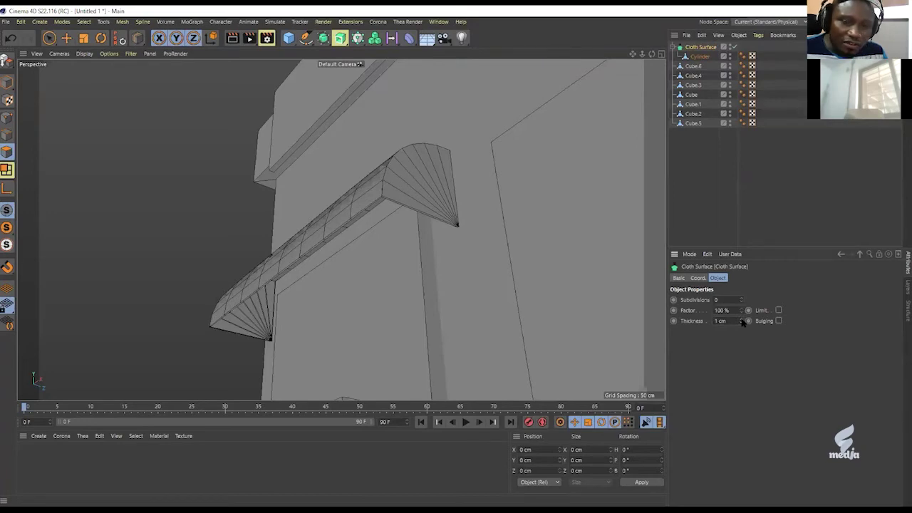
scroll(399, 171, up, 6)
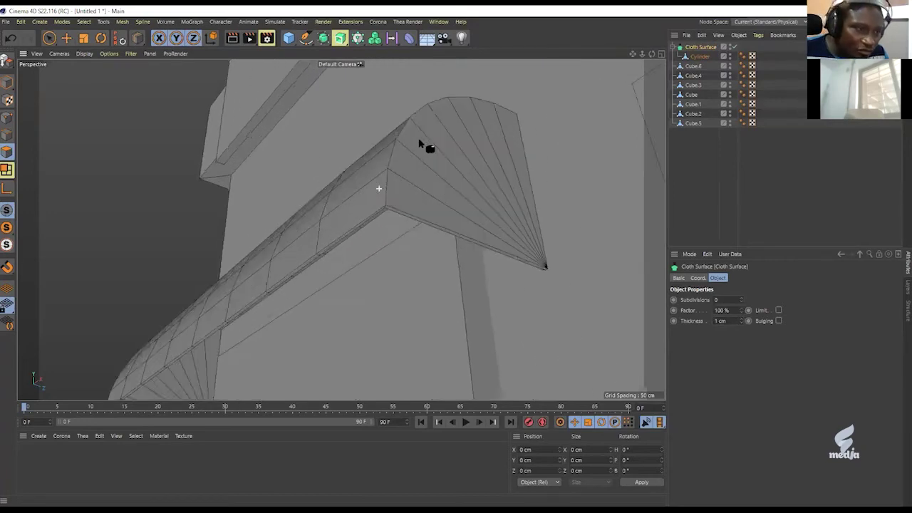
alt+drag(433, 121, 404, 222)
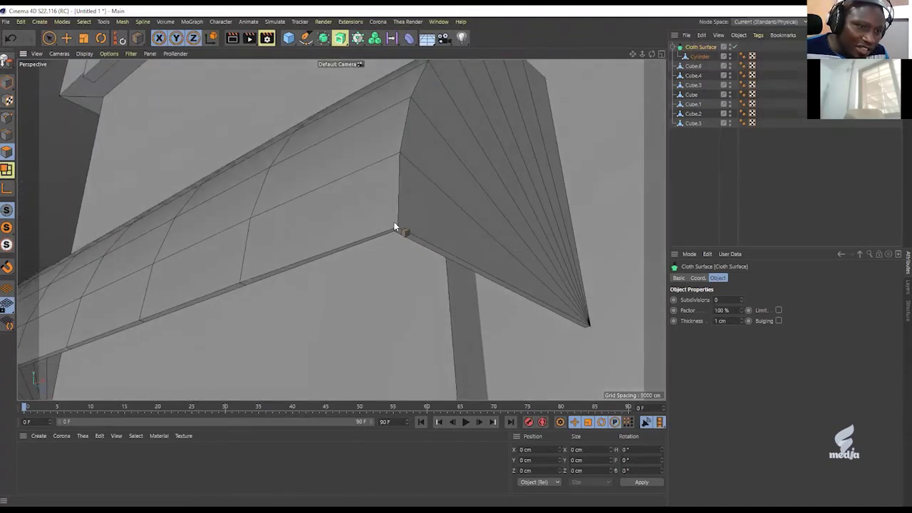
alt+drag(391, 233, 414, 254)
alt+drag(404, 219, 409, 258)
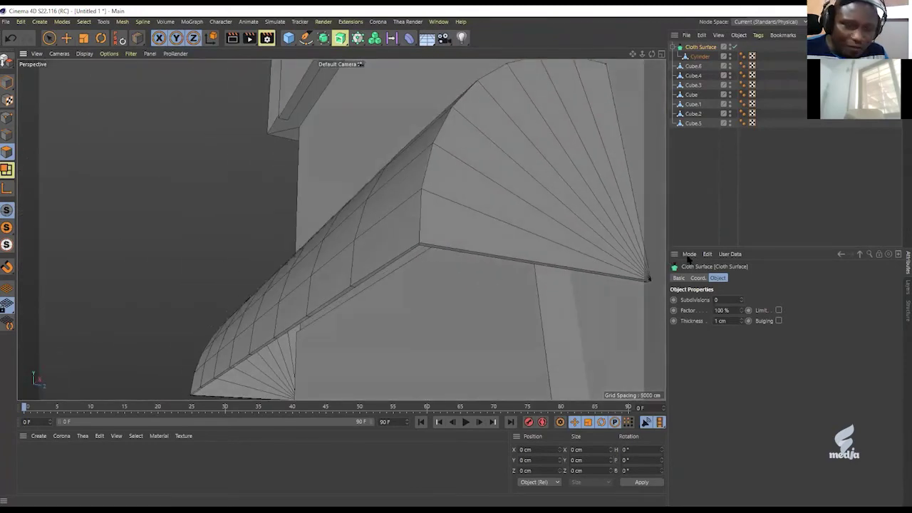
Switch off the Cloth Surface and select the Cylinder for editing.
click(735, 47)
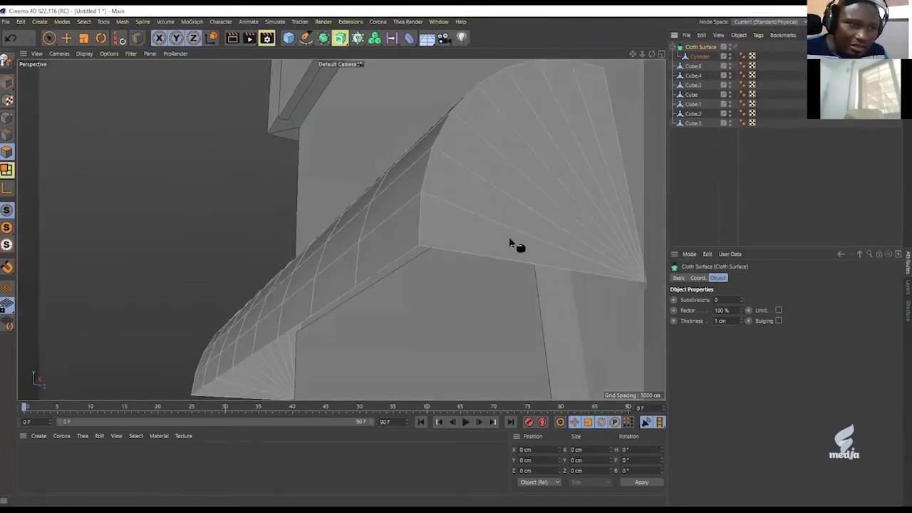
click(695, 56)
scroll(423, 207, up, 5)
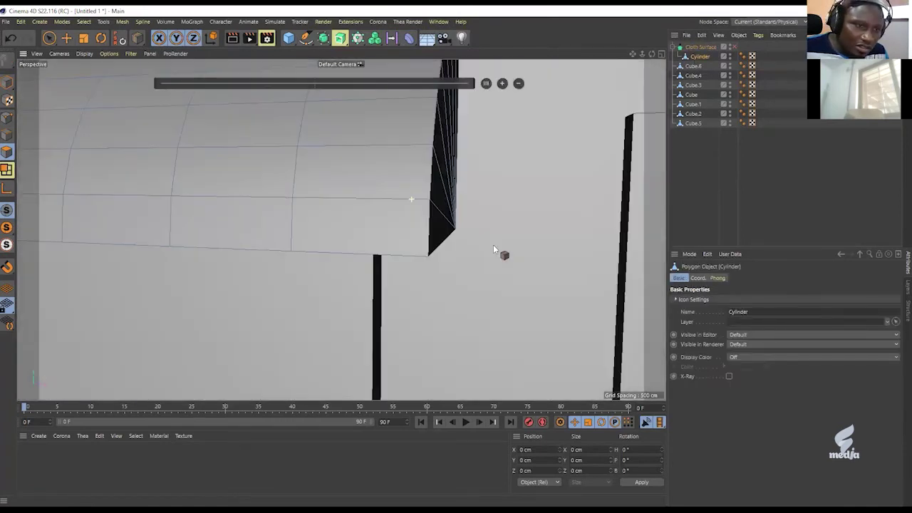
Loop-cut the awning lengthwise near its lower edge at a 5% offset.
click(424, 256)
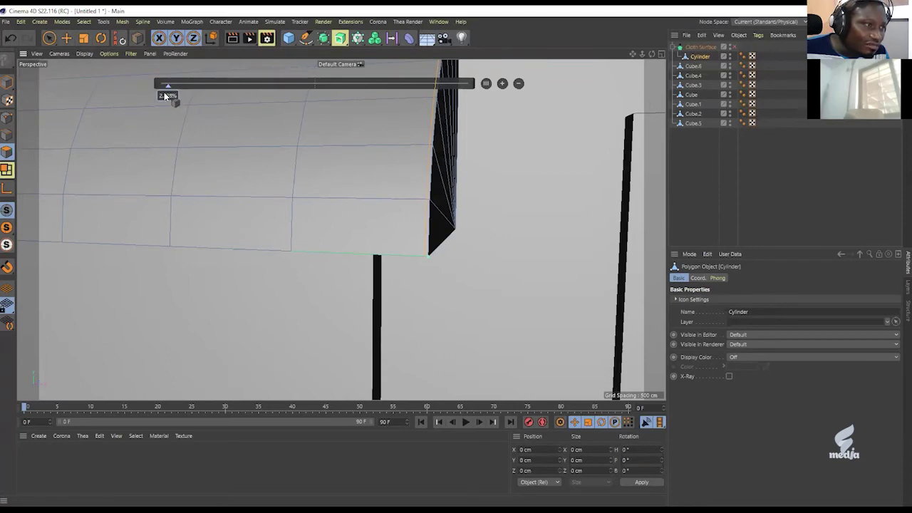
drag(167, 96, 170, 96)
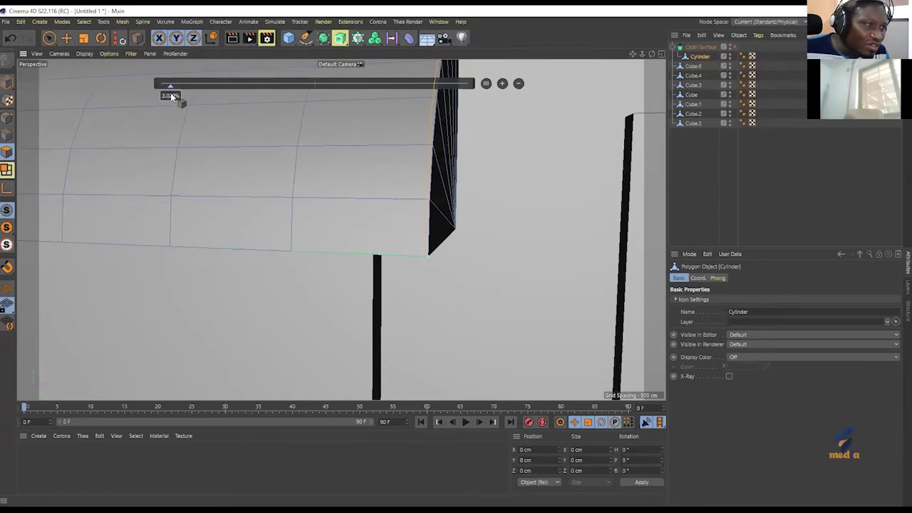
drag(177, 95, 178, 96)
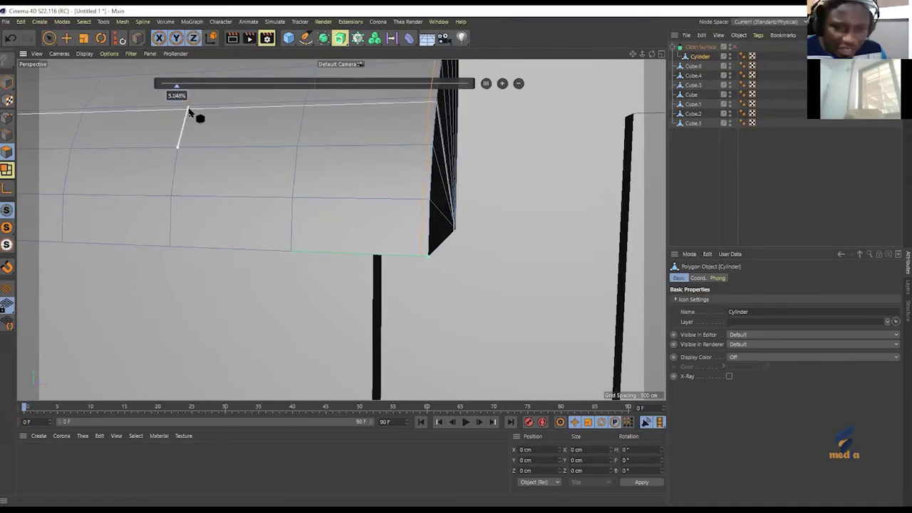
double_click(739, 319)
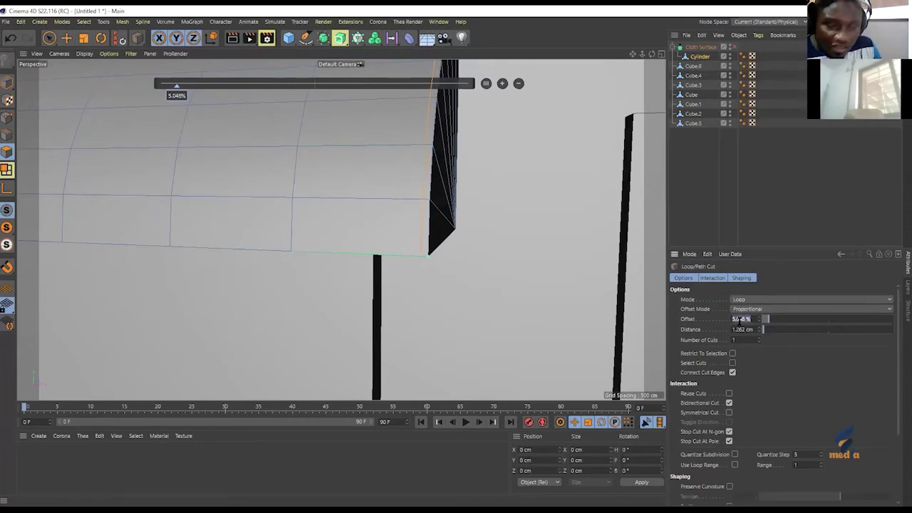
text(5)
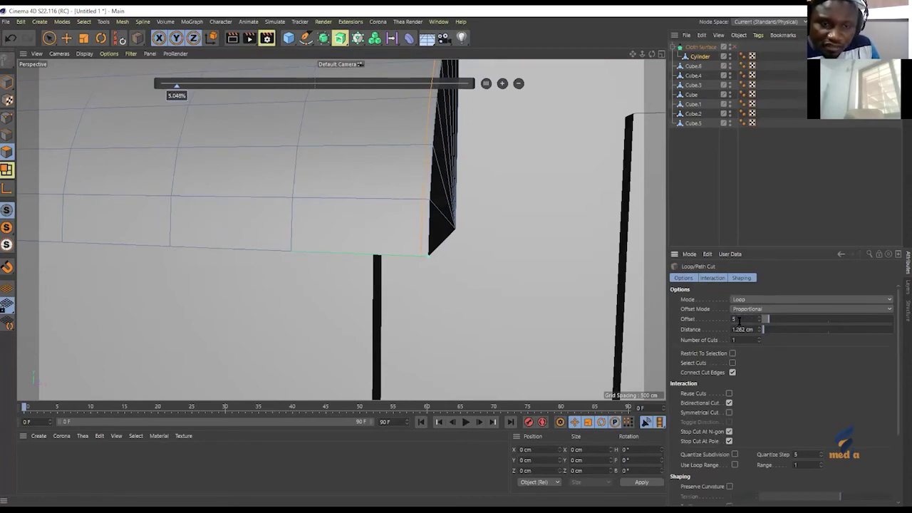
key(Return)
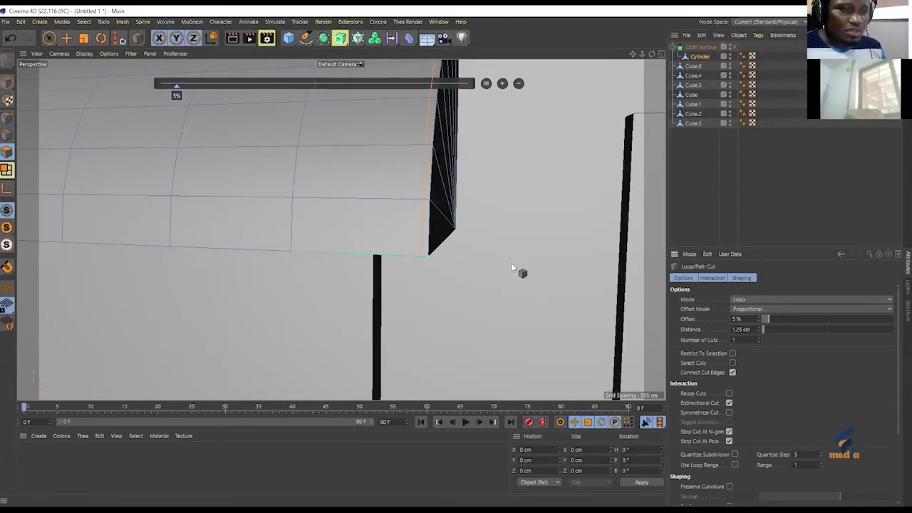
Add a loop cut to the awning cylinder at a 90% offset.
alt+drag(408, 179, 370, 151)
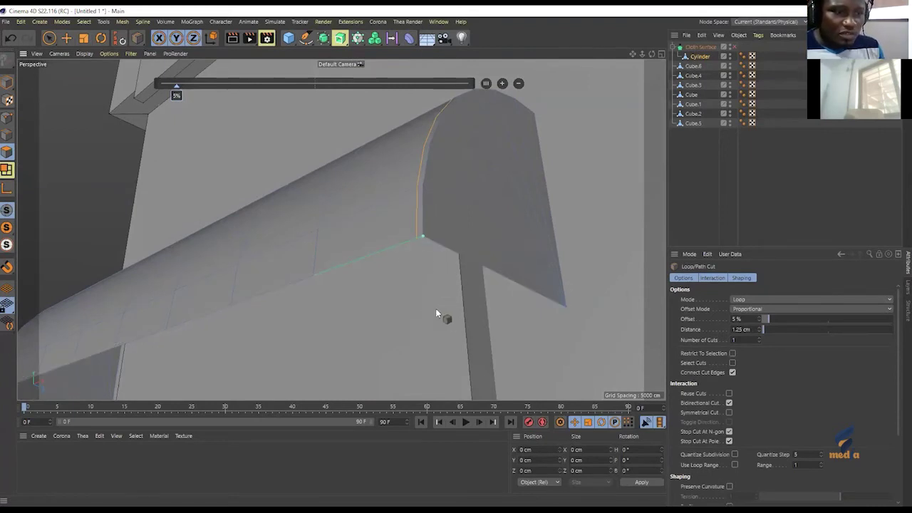
alt+drag(356, 234, 377, 258)
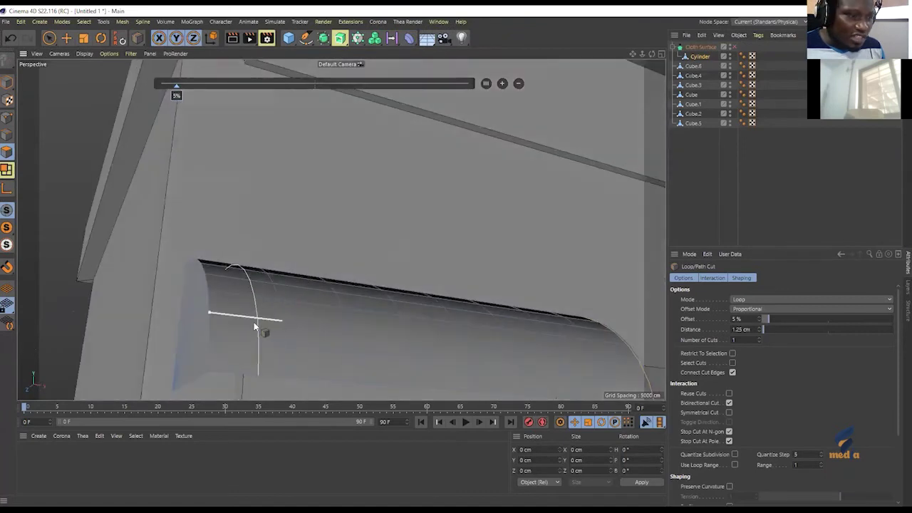
alt+drag(254, 326, 358, 261)
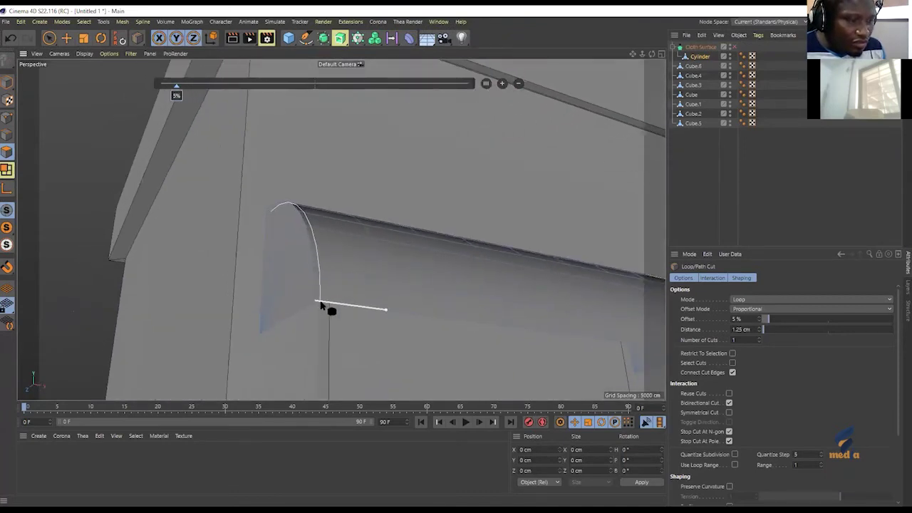
click(322, 307)
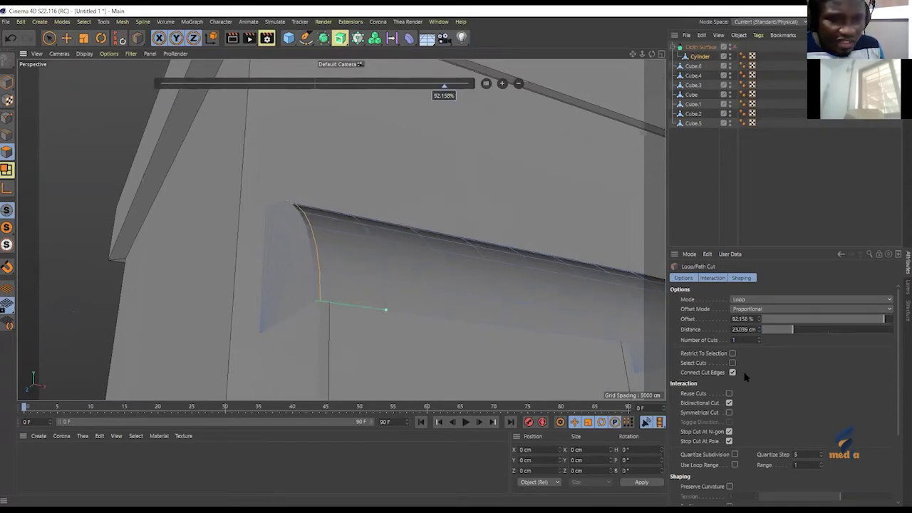
click(740, 320)
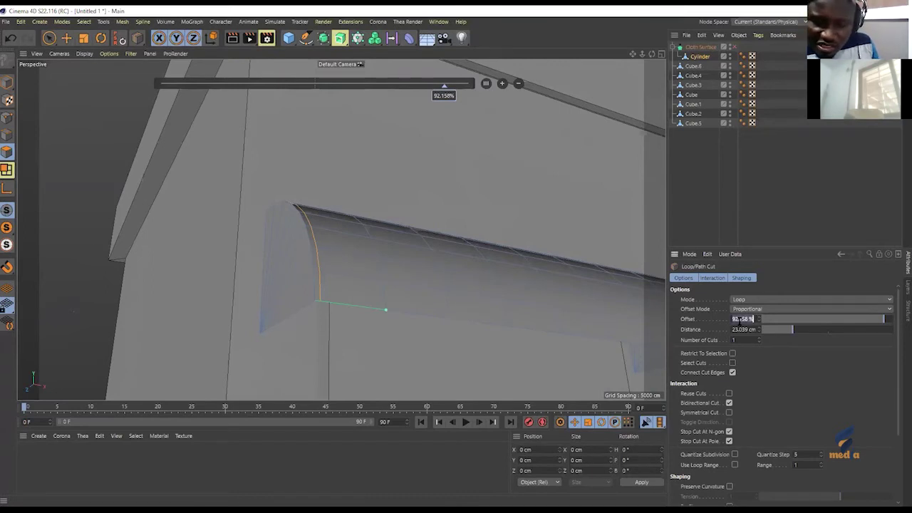
text(90)
key(Return)
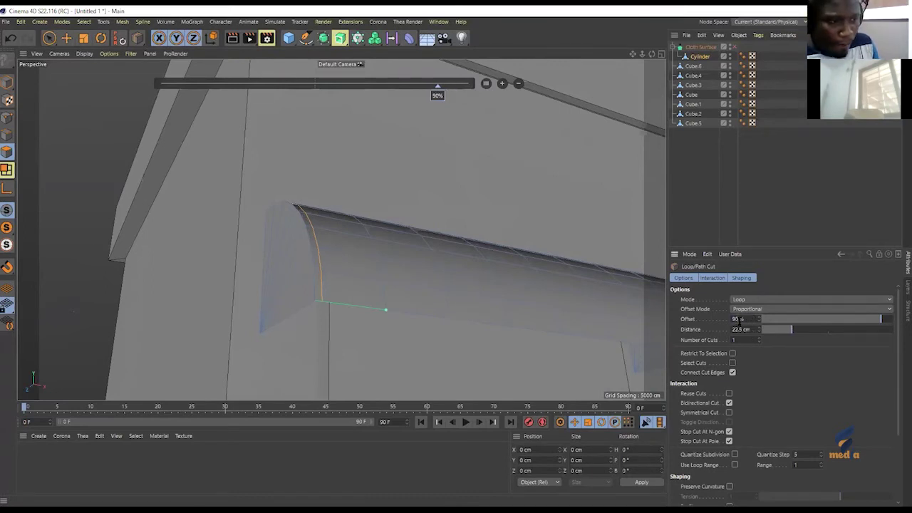
Change the loop cut offset to 95%, checking it in the maximised Front view.
alt+drag(404, 300, 316, 290)
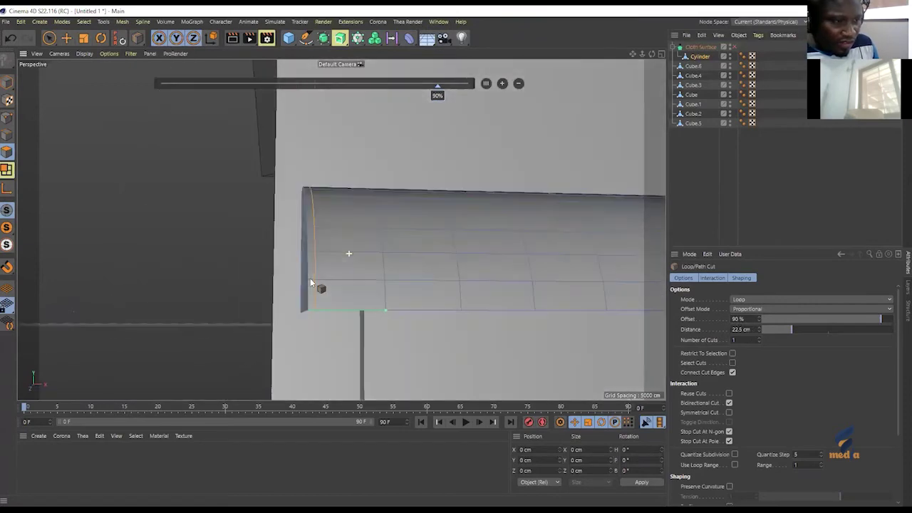
middle_click(531, 171)
middle_click(559, 322)
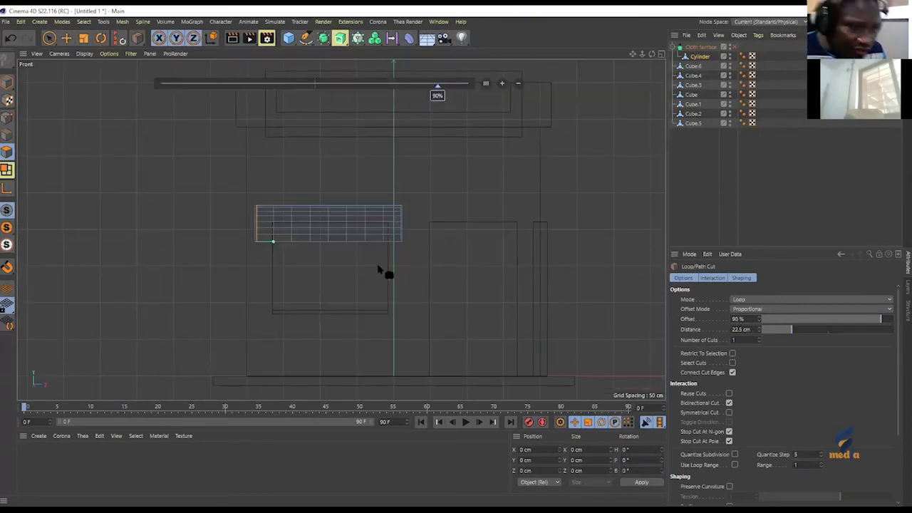
scroll(348, 218, up, 8)
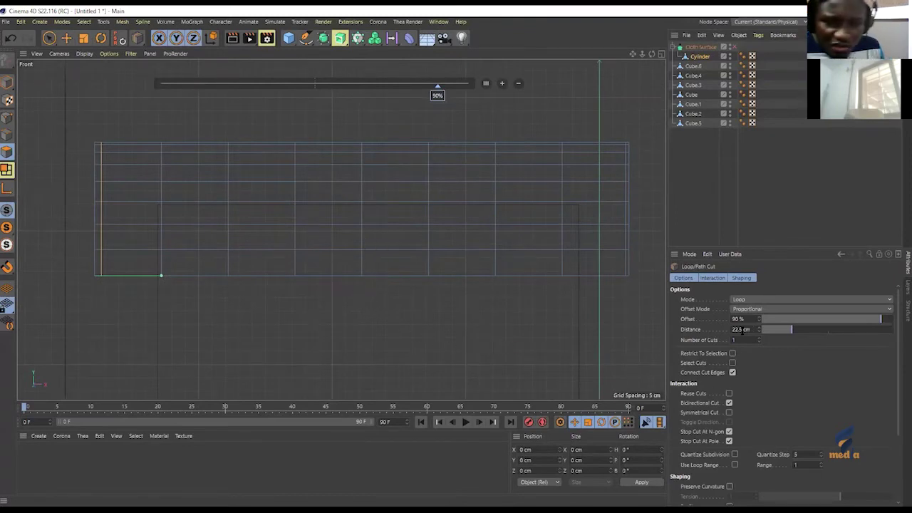
click(750, 318)
text(8)
text(5)
key(Return)
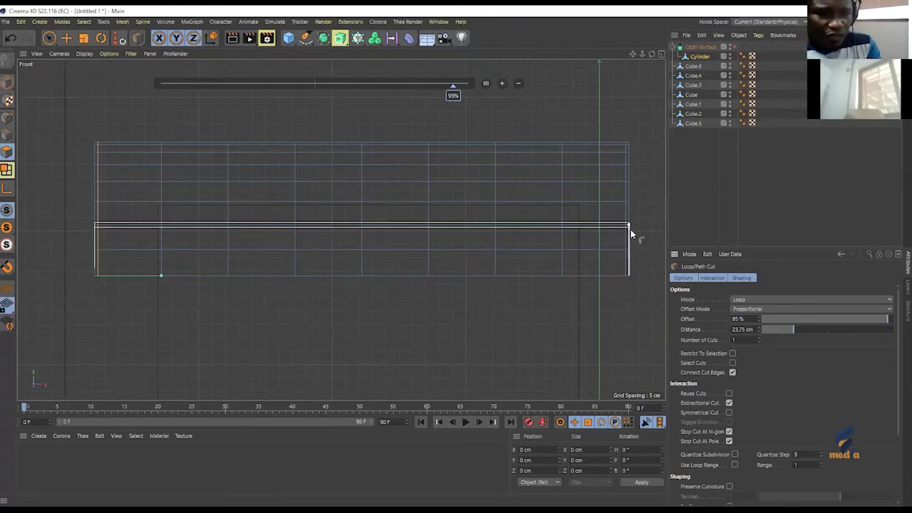
middle_click(363, 291)
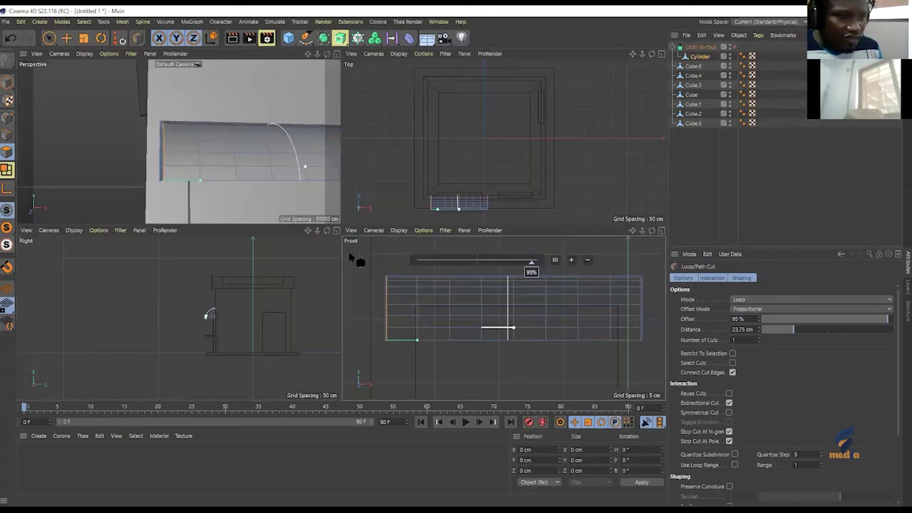
middle_click(239, 171)
Orbit around the building to inspect the subdivided, scalloped awning shell.
alt+drag(470, 266, 332, 230)
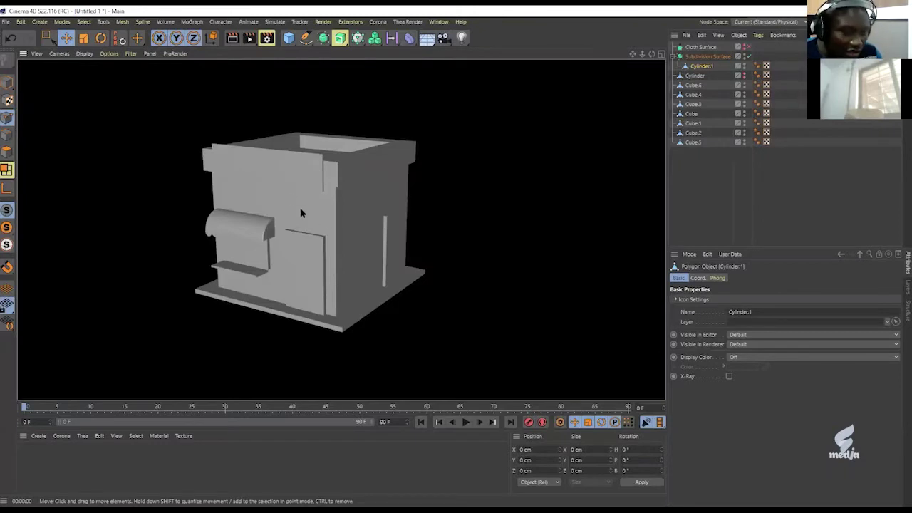
scroll(337, 186, up, 5)
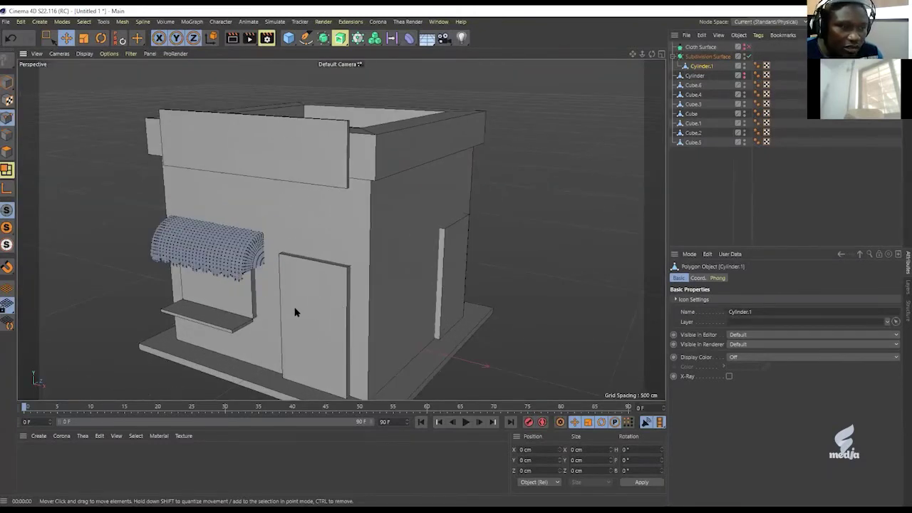
Select Cube.5, the side wall door panel, and orbit to face it.
click(7, 100)
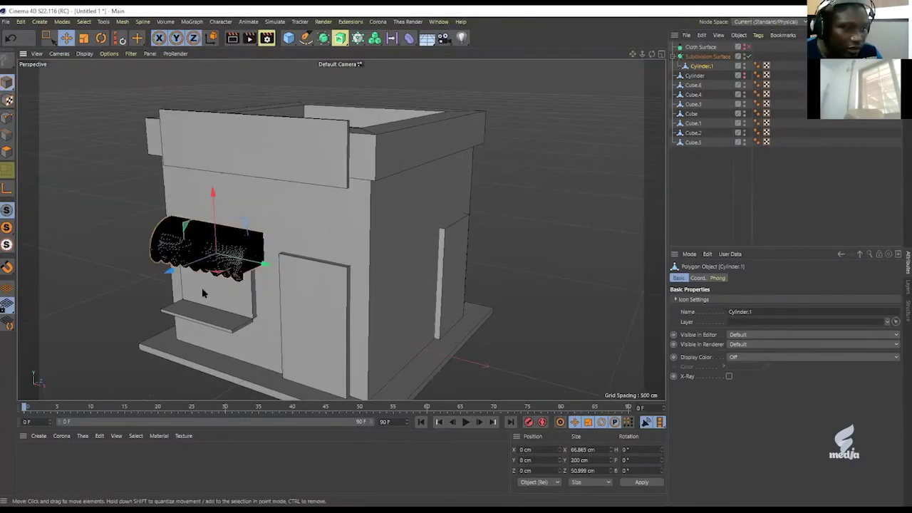
click(121, 301)
click(315, 312)
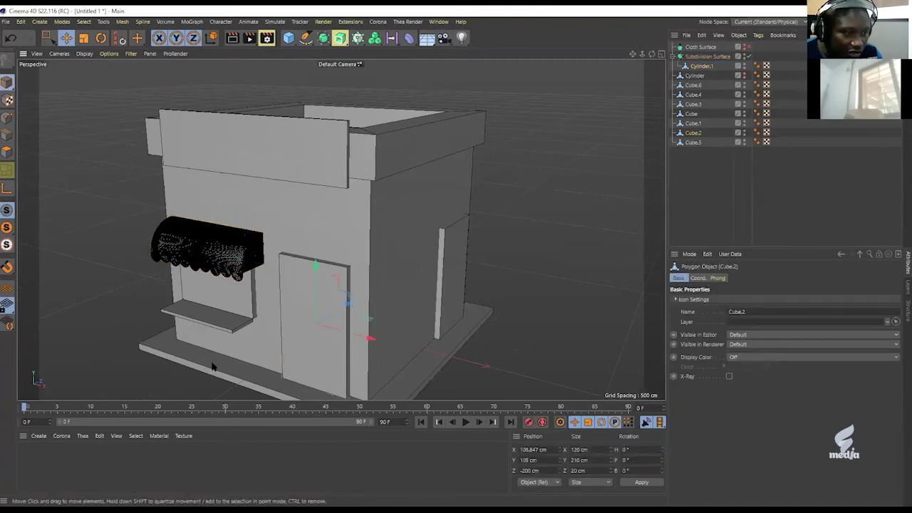
click(451, 260)
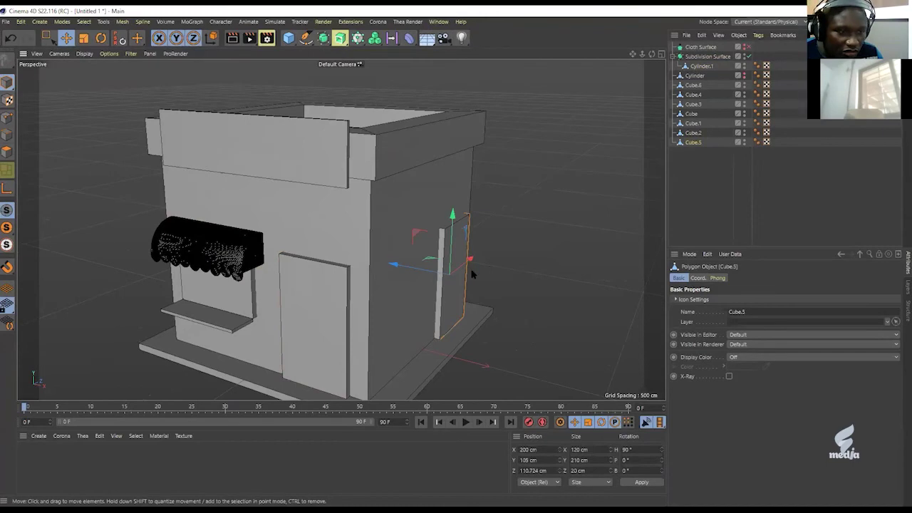
alt+drag(459, 264, 413, 283)
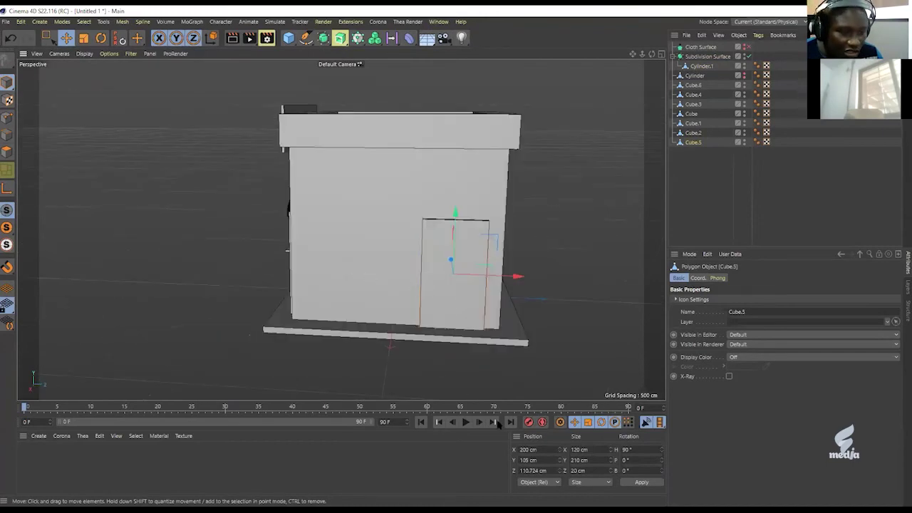
scroll(474, 295, up, 5)
scroll(499, 264, down, 2)
Maximise the Right view and select the door panel's face in Polygon mode.
middle_click(492, 271)
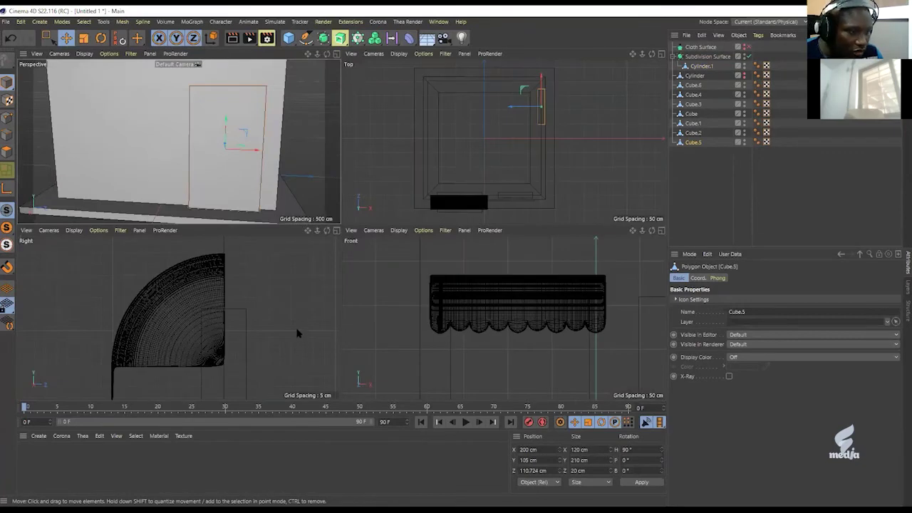
middle_click(298, 334)
scroll(334, 335, down, 8)
scroll(427, 298, up, 6)
alt+middle_drag(366, 316, 369, 306)
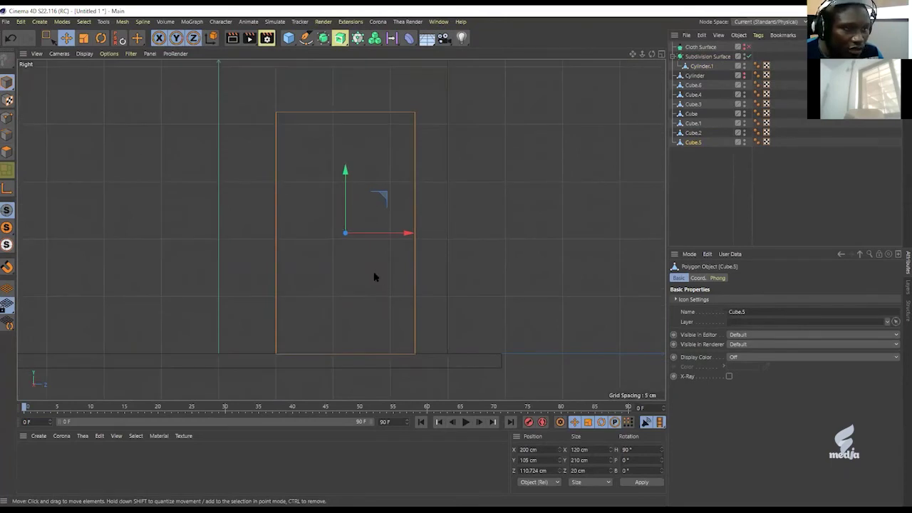
click(7, 169)
click(364, 194)
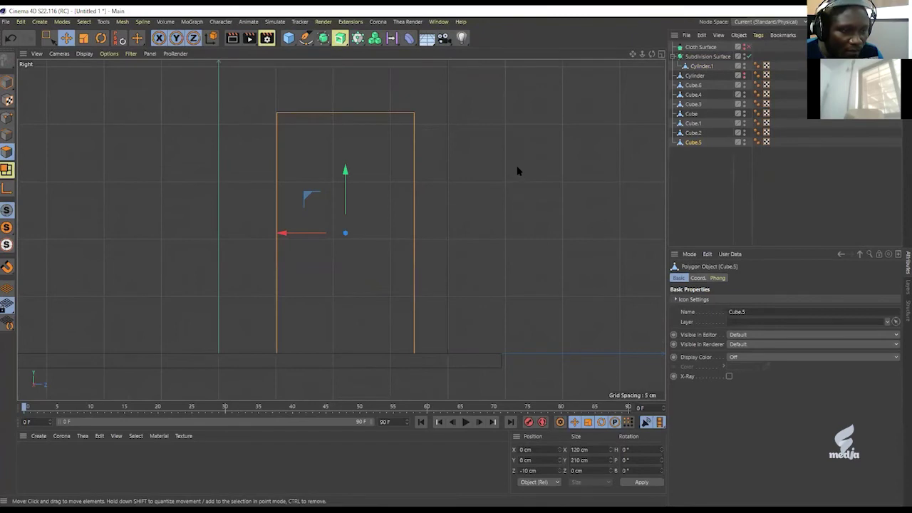
Inner-extrude the door face by about 5 cm to leave a thin frame border.
right_click(492, 98)
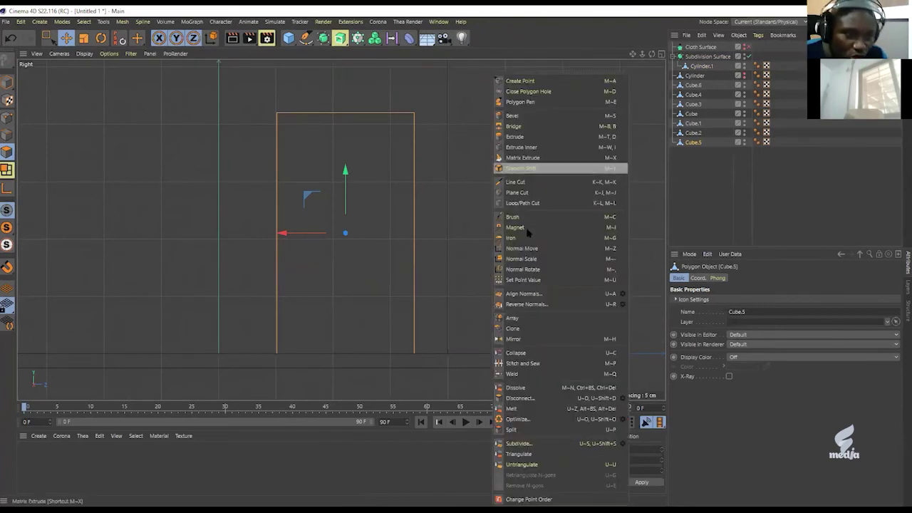
click(522, 147)
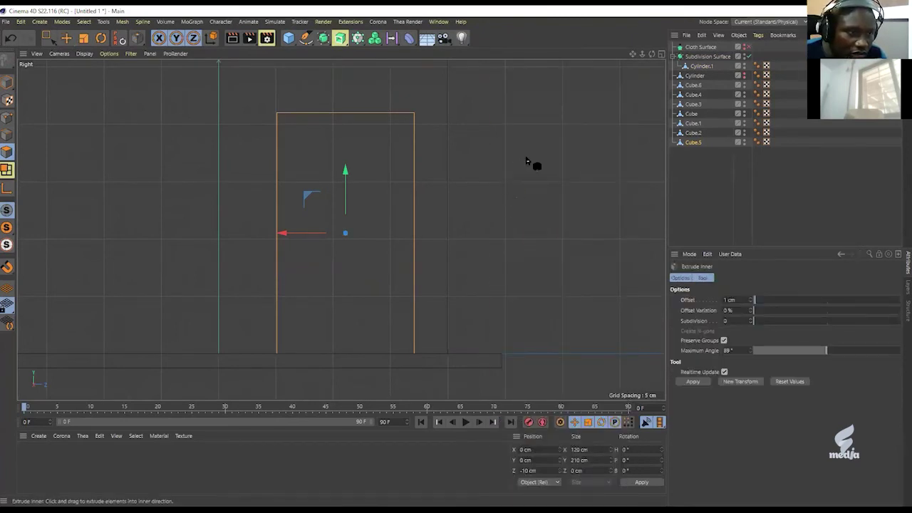
drag(515, 197, 528, 198)
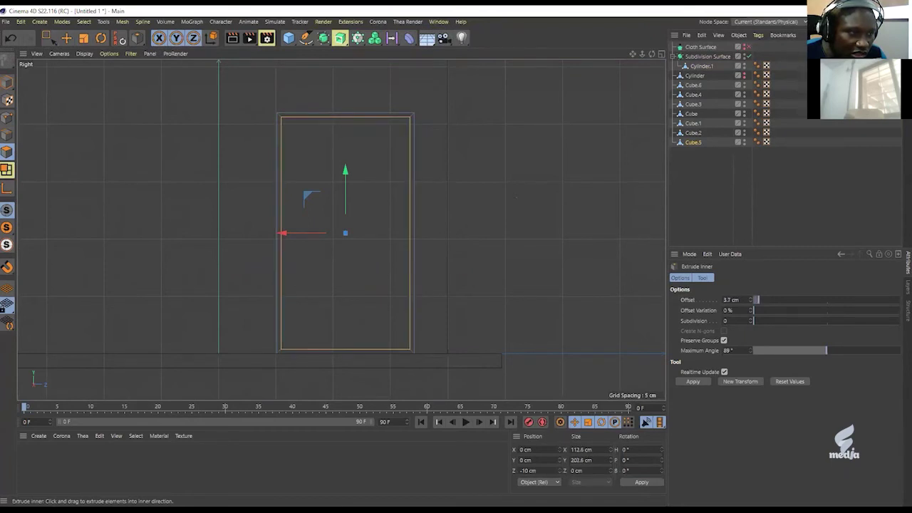
drag(527, 197, 538, 197)
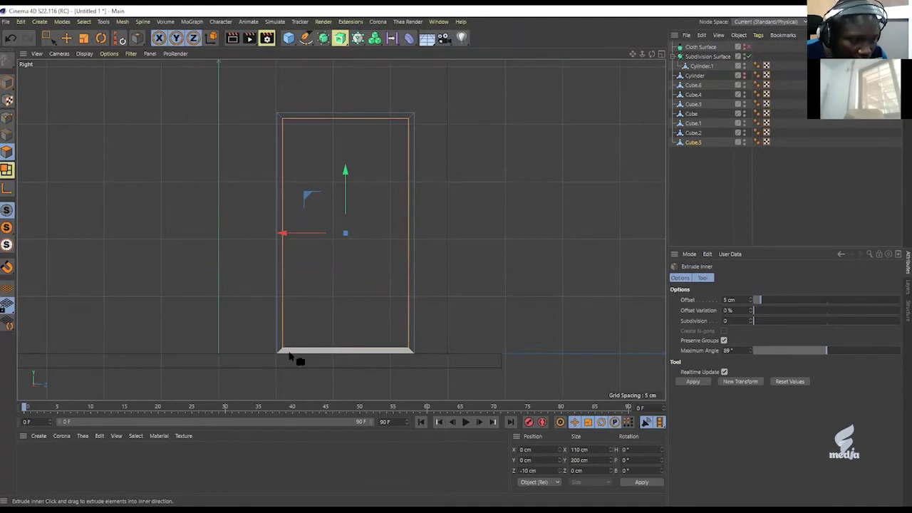
key(e)
click(381, 350)
click(437, 351)
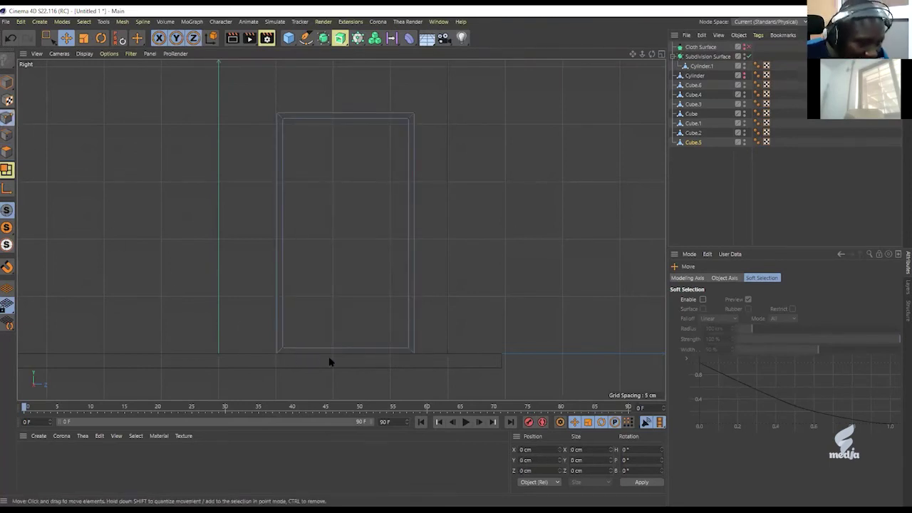
Move the door frame's two bottom corner points down to -105 cm vertically.
middle_click(279, 299)
middle_click(218, 194)
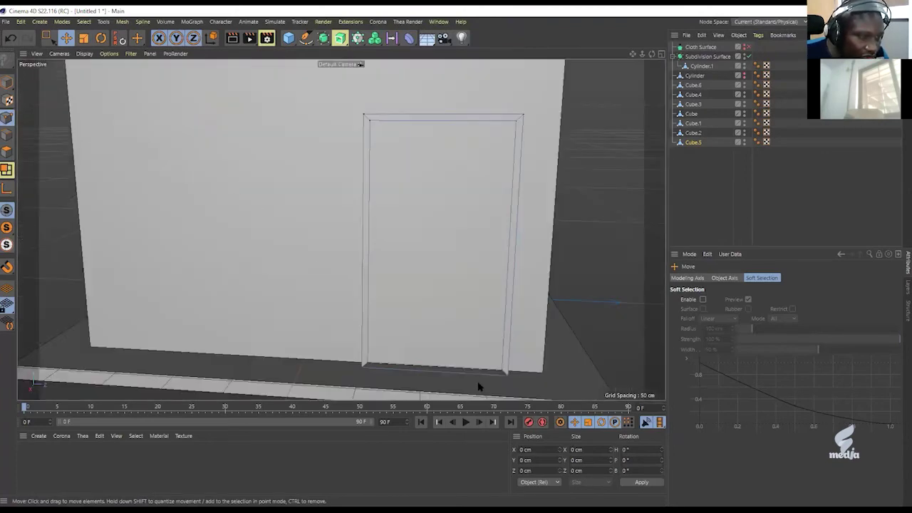
scroll(393, 367, up, 4)
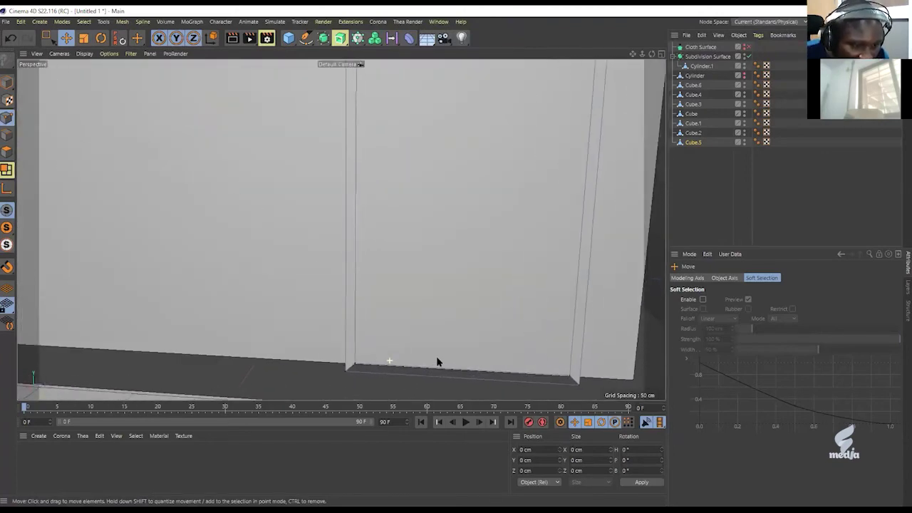
mouse_move(351, 366)
alt+mouse_down()
mouse_move(322, 363)
mouse_move(313, 340)
mouse_move(309, 346)
mouse_move(351, 370)
alt+mouse_up()
click(352, 369)
scroll(534, 363, up, 3)
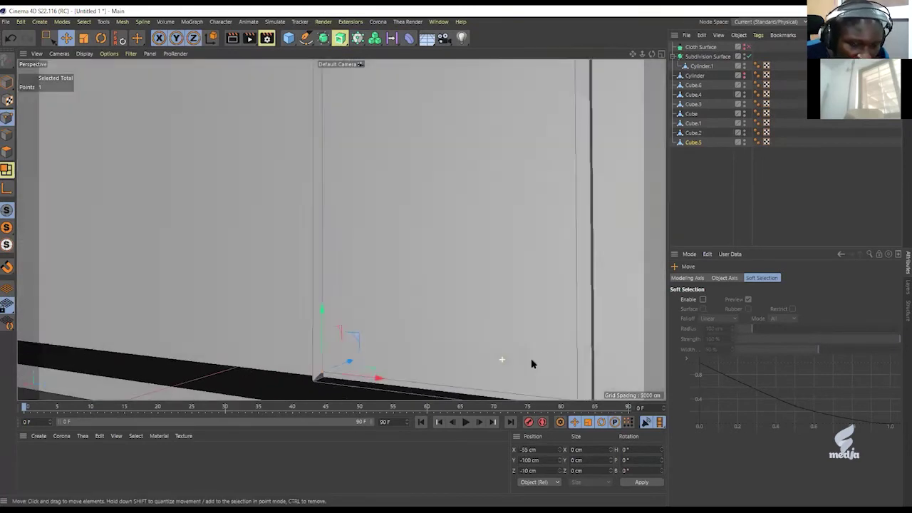
shift+click(569, 393)
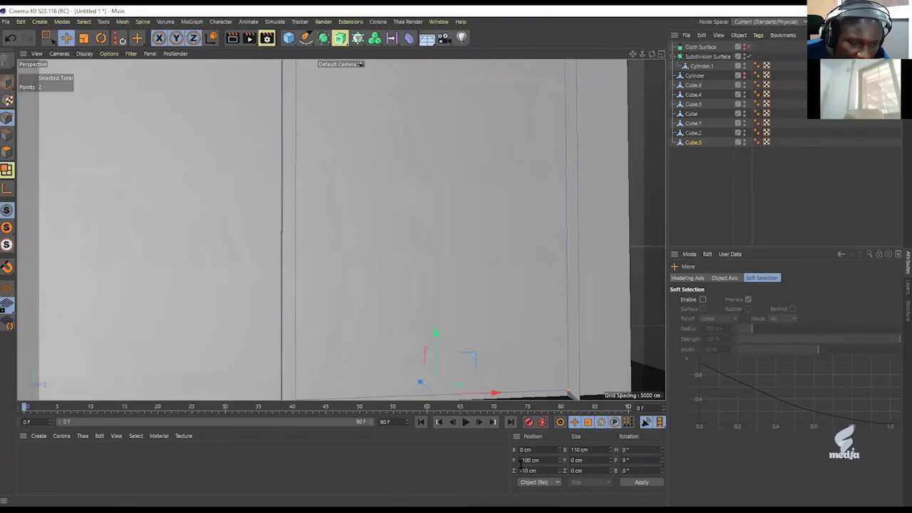
drag(435, 329, 439, 340)
alt+middle_drag(470, 352, 387, 241)
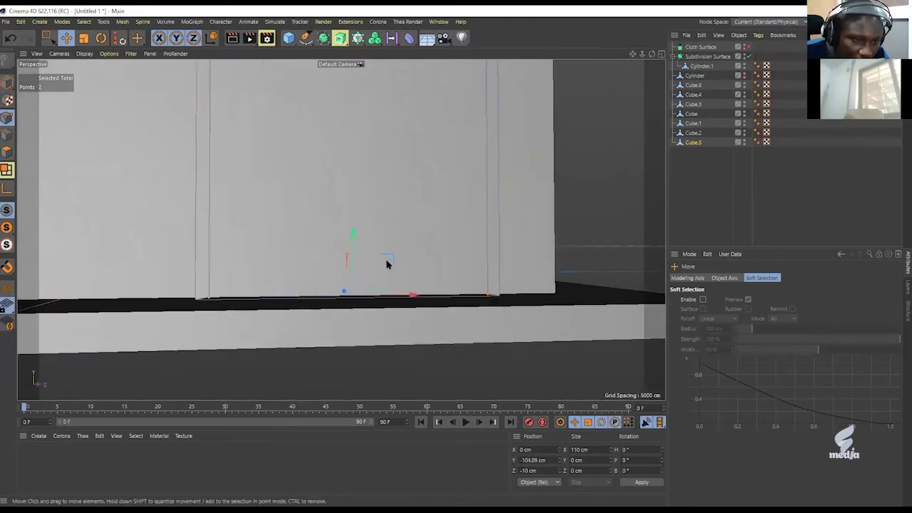
drag(352, 238, 353, 241)
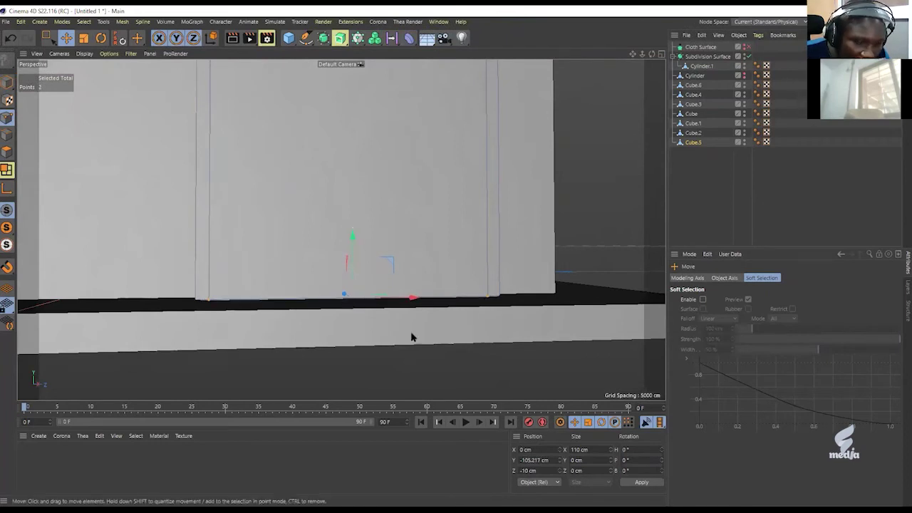
drag(527, 461, 591, 465)
text(5)
key(Return)
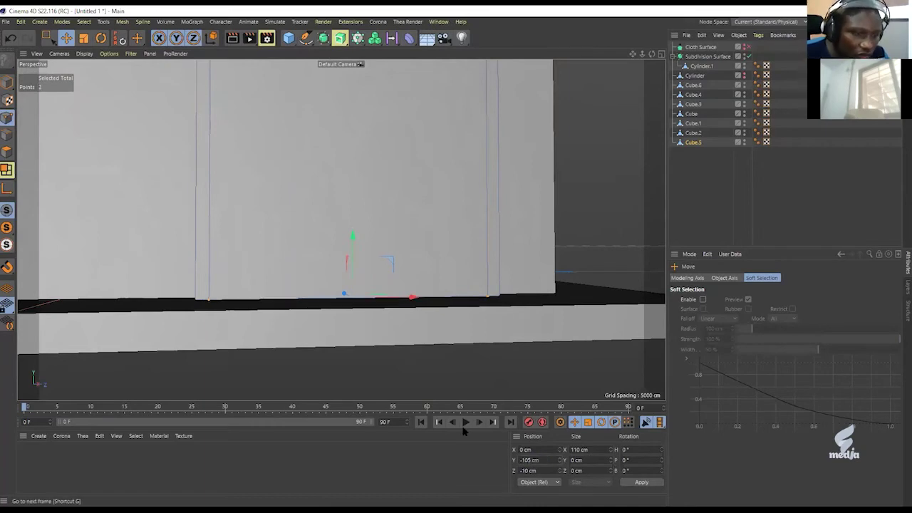
Select the inner door panel and maximise the Front view showing awning, window and door.
middle_click(372, 296)
middle_click(221, 324)
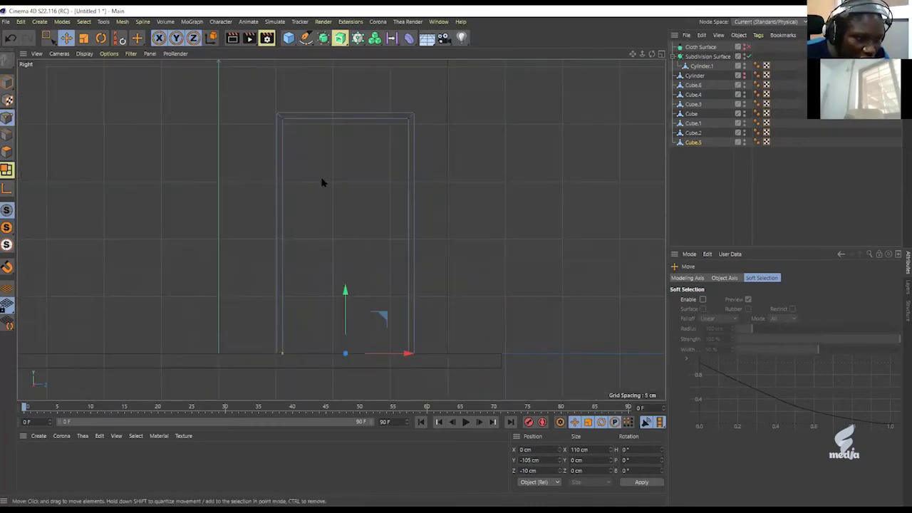
click(354, 211)
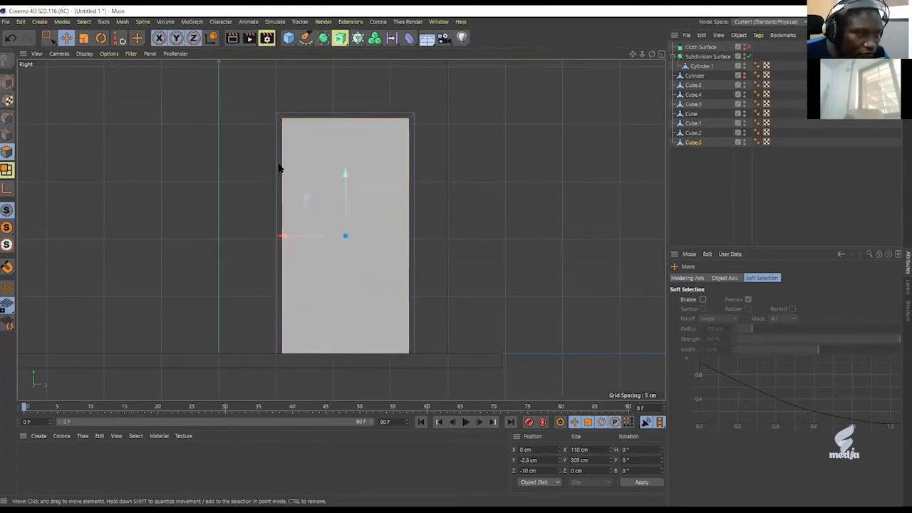
middle_click(247, 181)
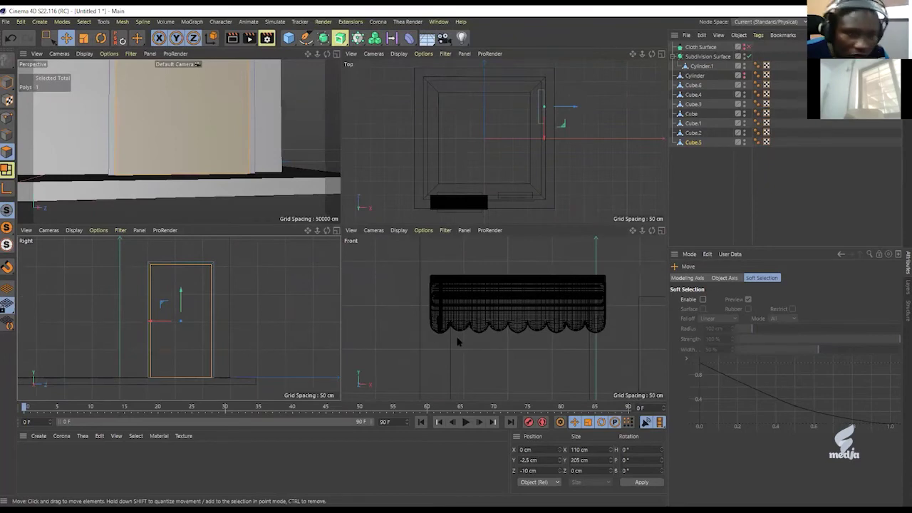
alt+middle_drag(606, 335, 491, 313)
scroll(523, 305, down, 2)
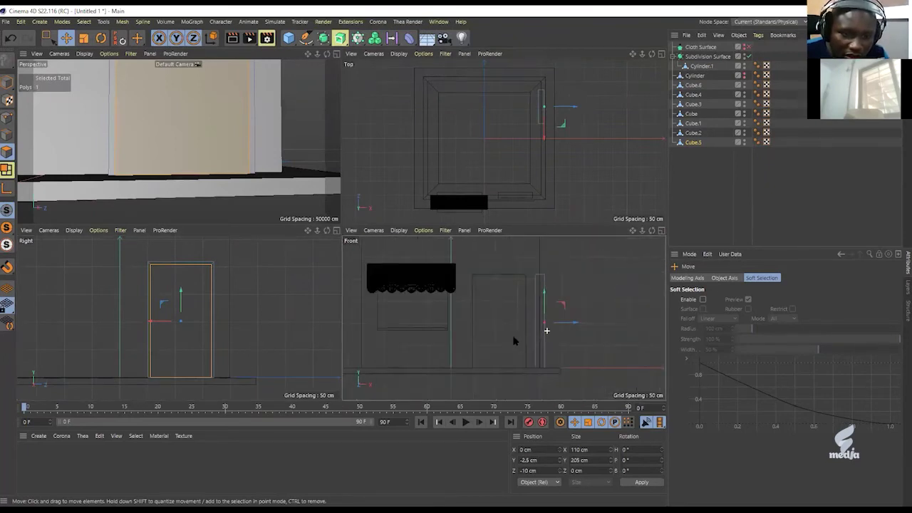
middle_click(520, 342)
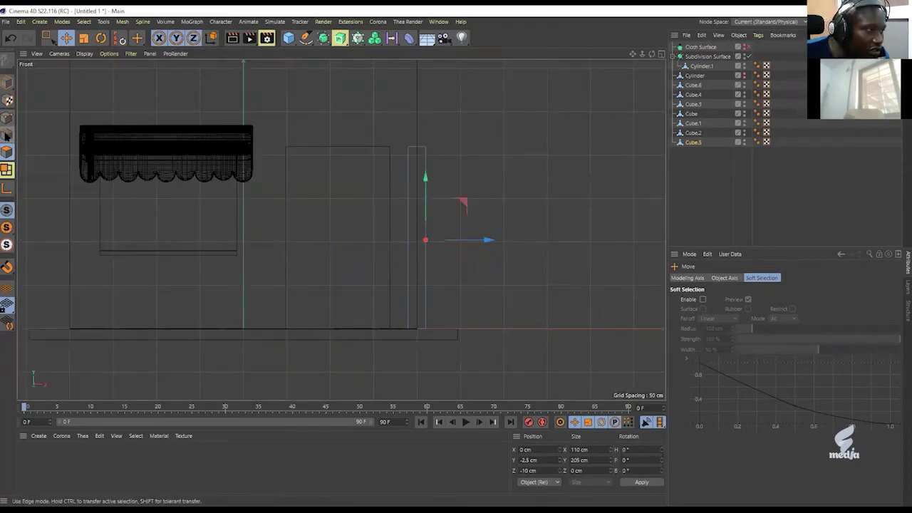
Box-select the door frame's right vertical edge in Edge mode.
click(8, 135)
click(47, 38)
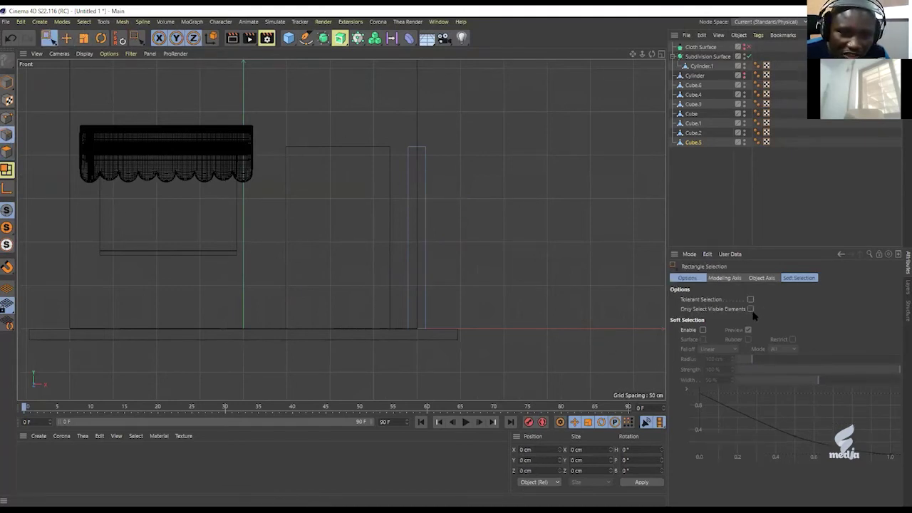
drag(394, 121, 417, 350)
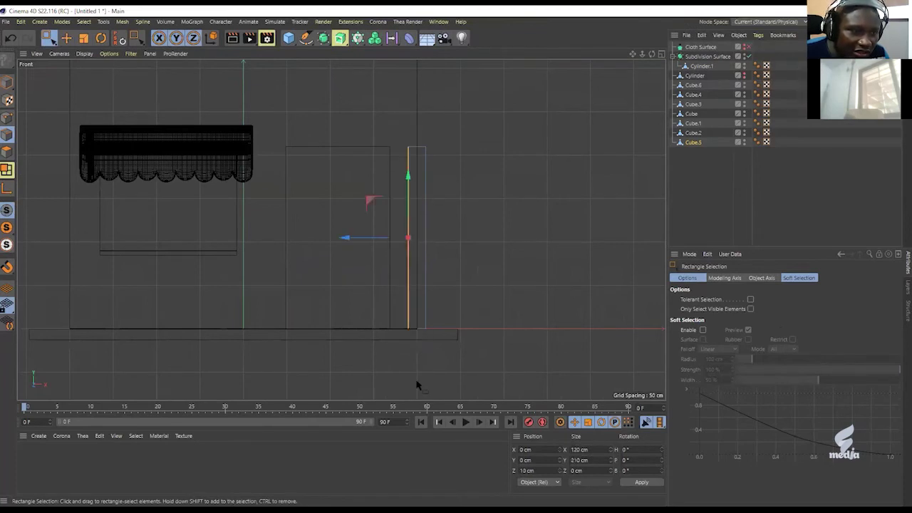
click(462, 377)
key(ctrl+z)
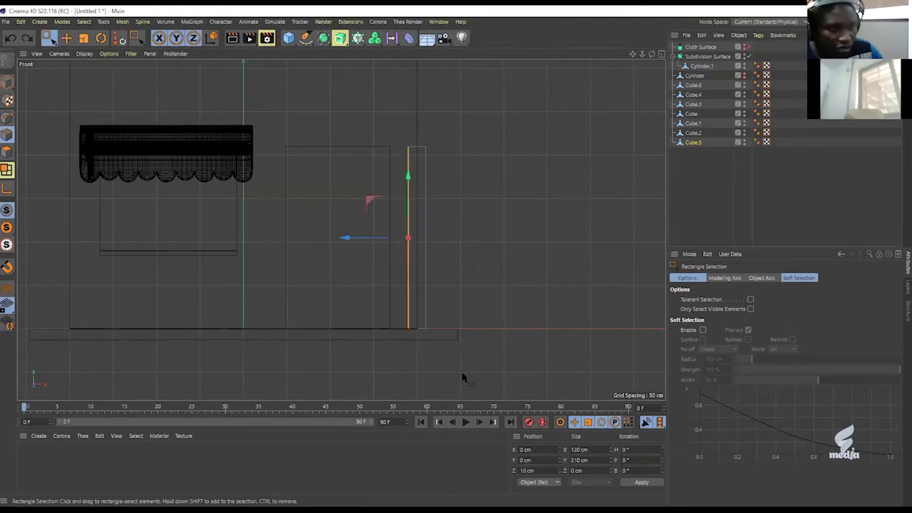
drag(382, 210, 419, 234)
drag(393, 137, 409, 357)
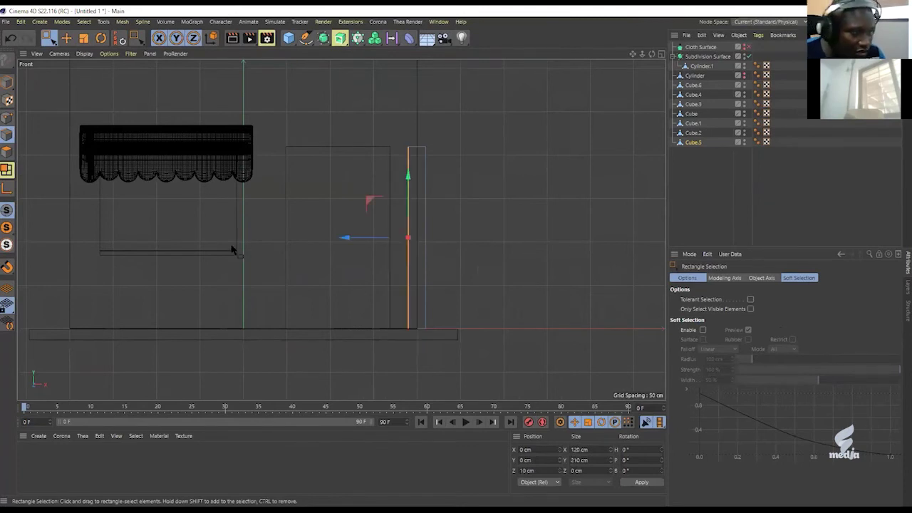
Push the selected door frame edge back along Z to 7.277 cm.
middle_click(268, 236)
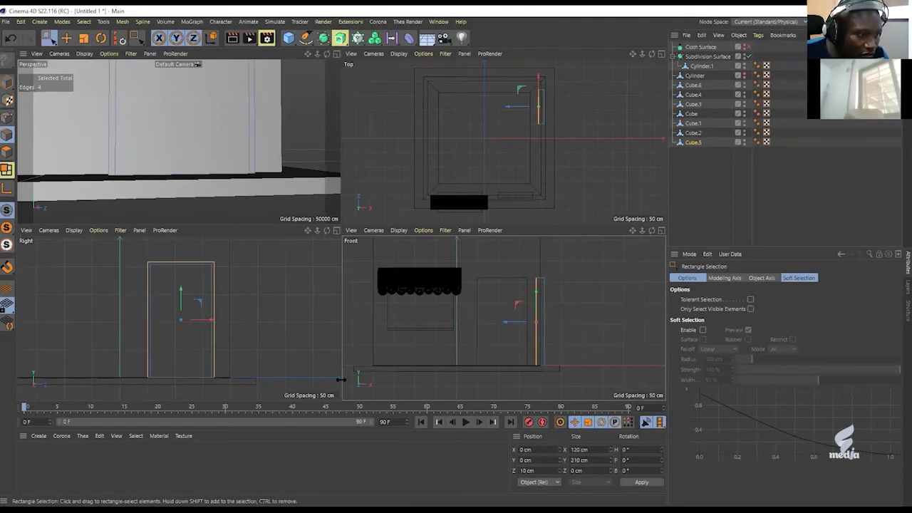
scroll(540, 326, up, 2)
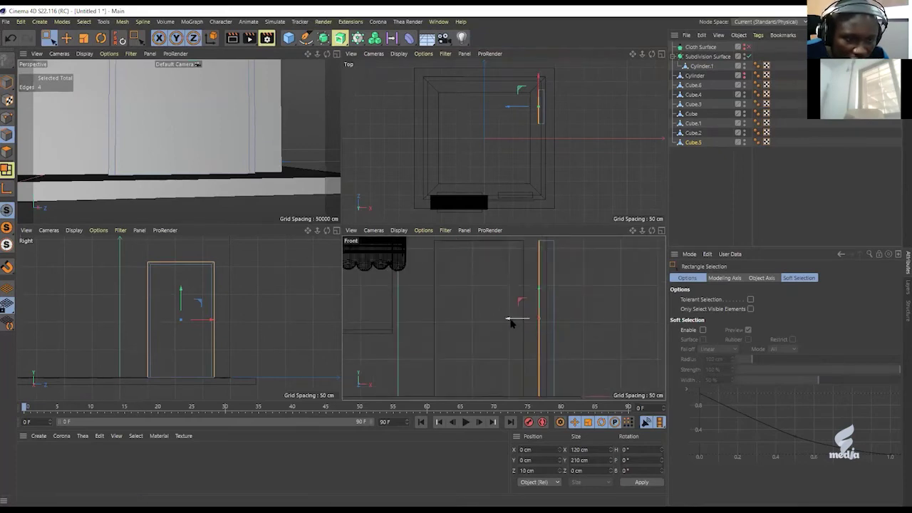
drag(507, 321, 513, 320)
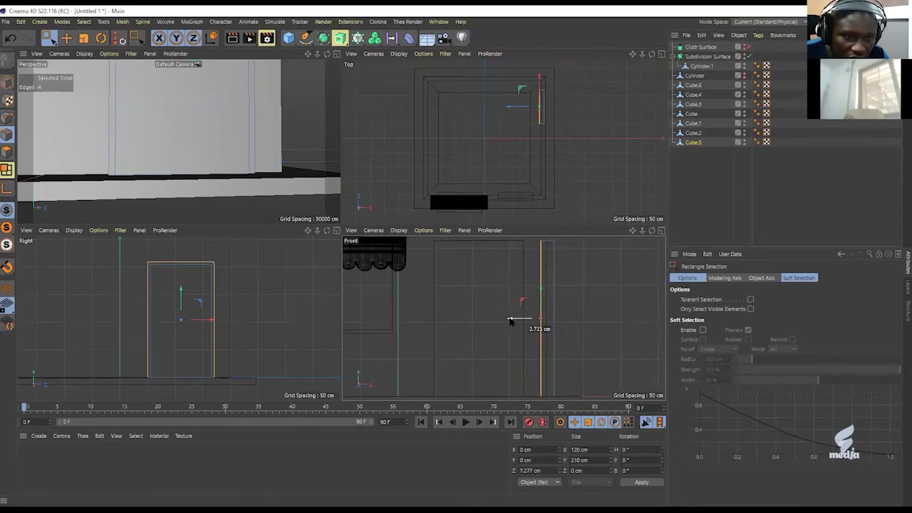
middle_click(226, 118)
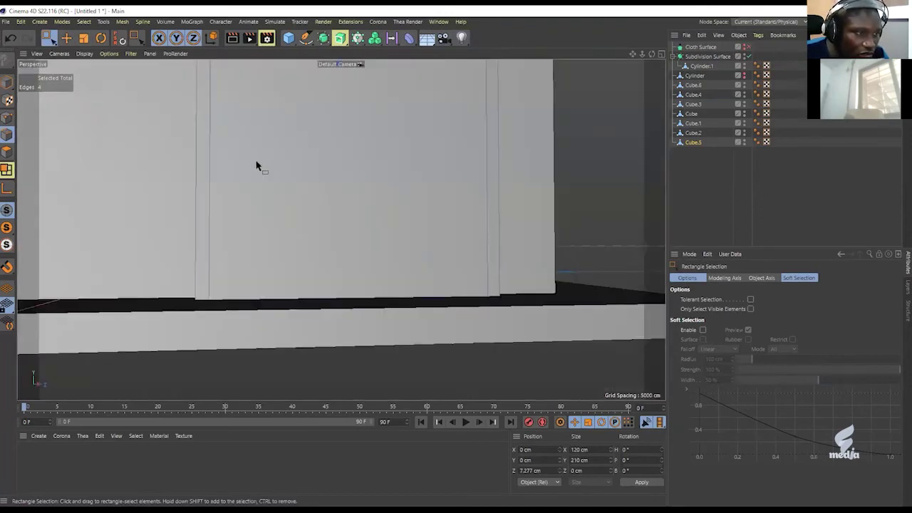
key(e)
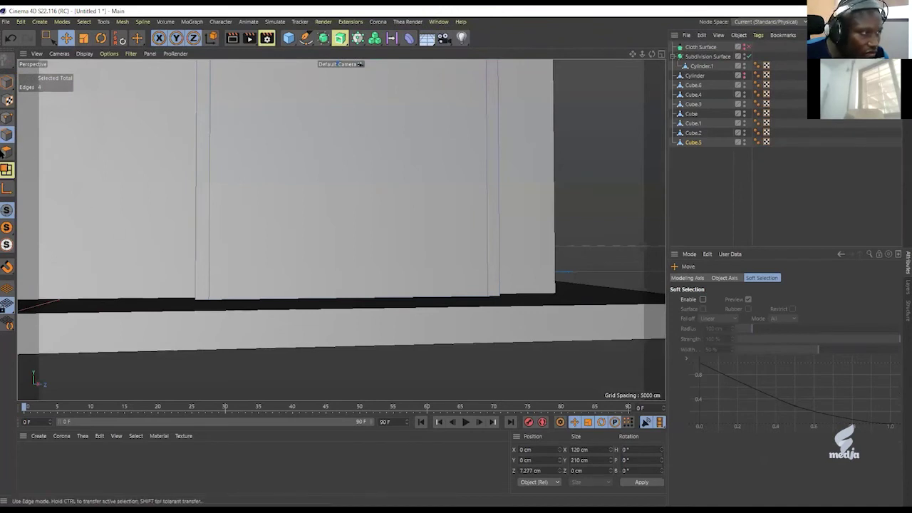
Extrude the door's front face 3.7 cm inward.
click(6, 151)
click(359, 187)
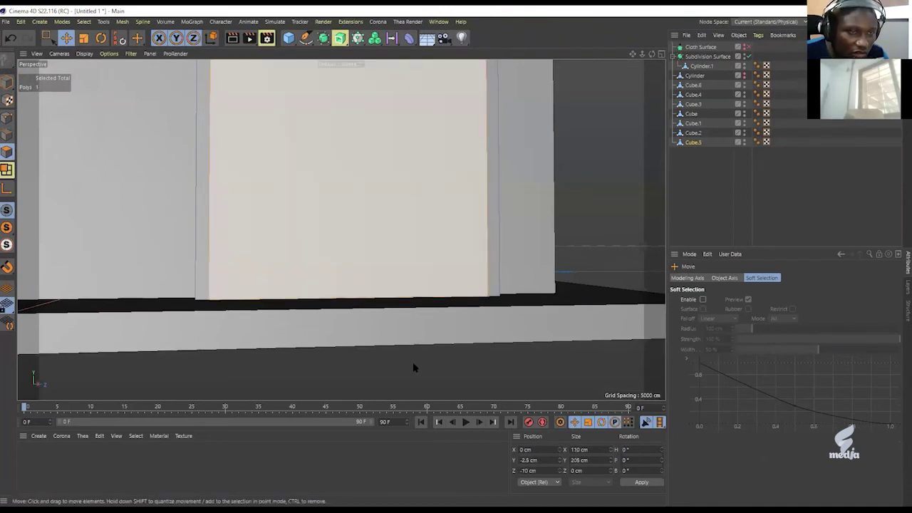
key(s)
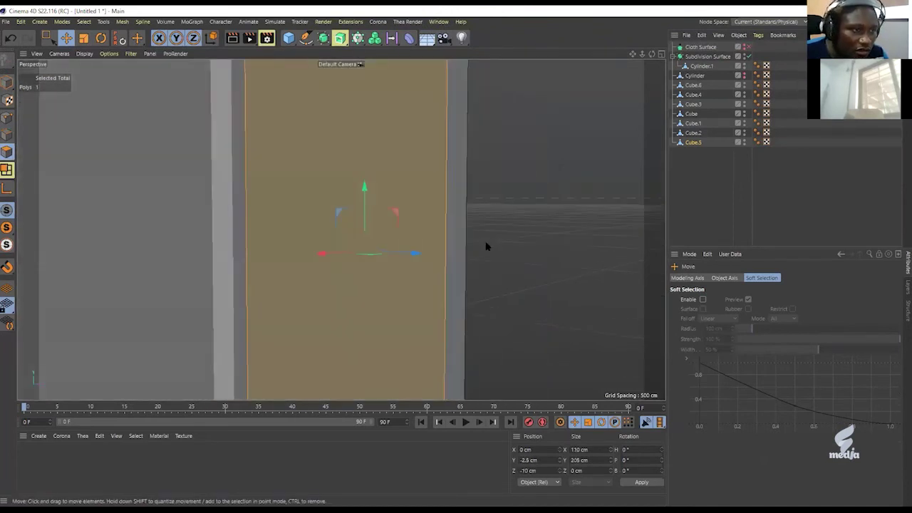
right_click(551, 114)
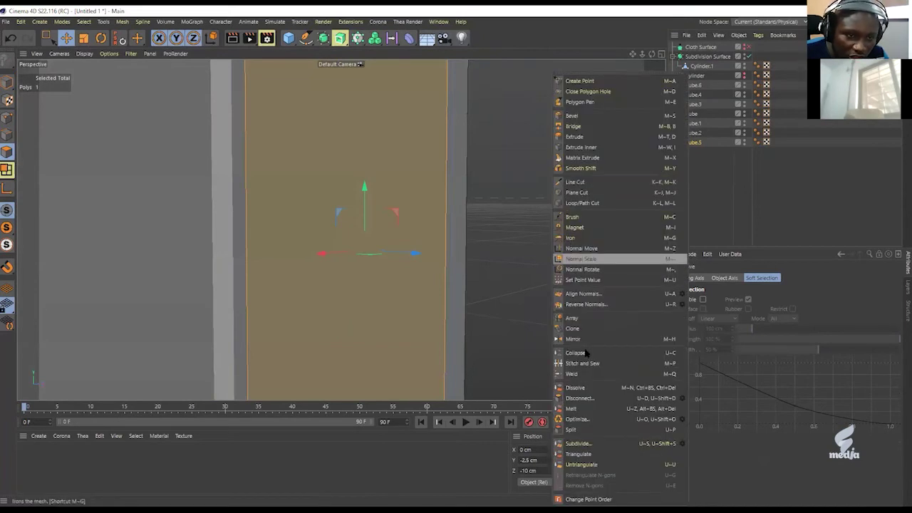
click(585, 138)
drag(538, 211, 506, 212)
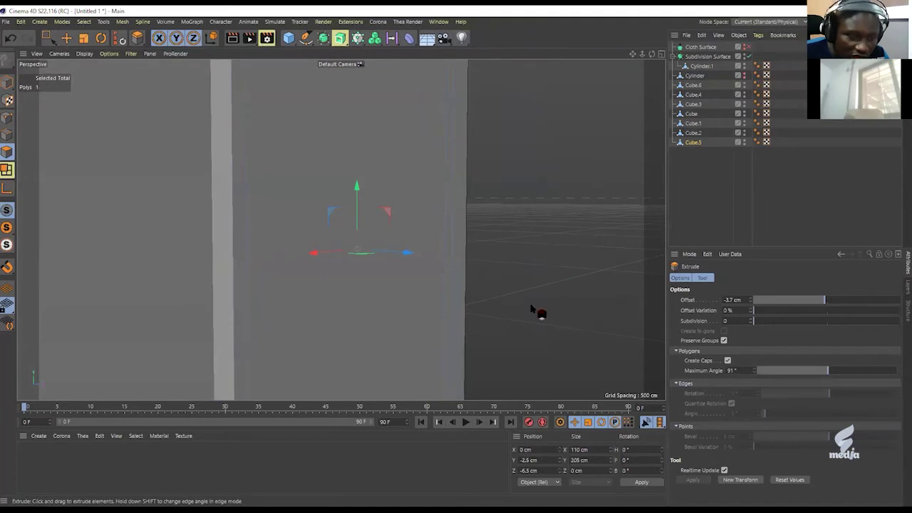
Move the recessed door face along Z to -0.279 cm inside its frame.
alt+drag(513, 320, 432, 270)
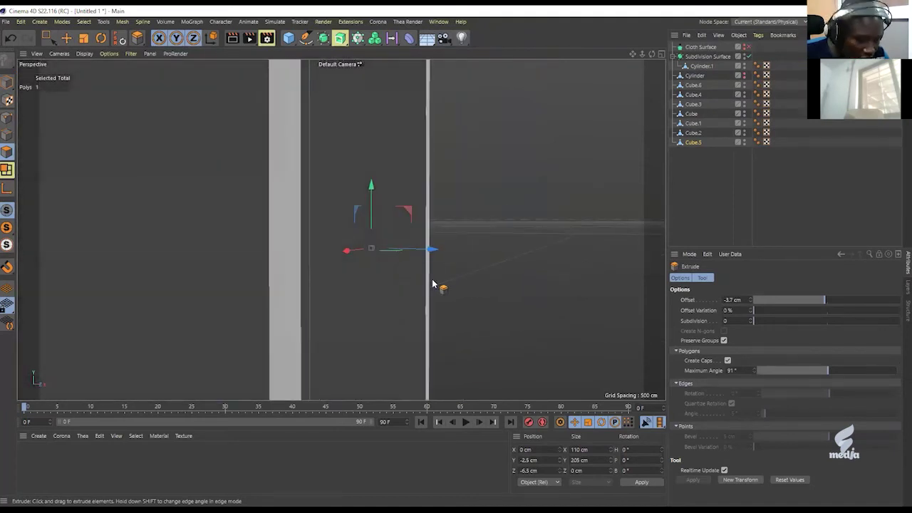
click(431, 284)
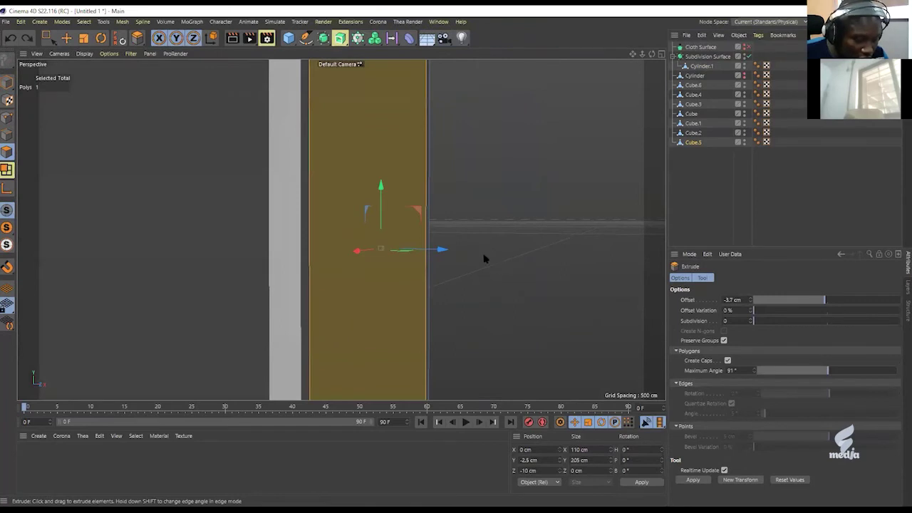
key(e)
drag(444, 254, 428, 250)
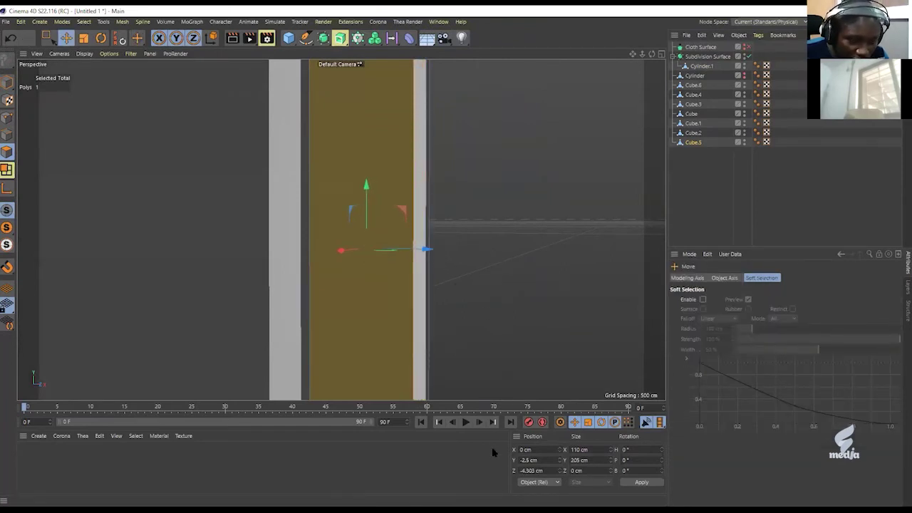
middle_click(474, 274)
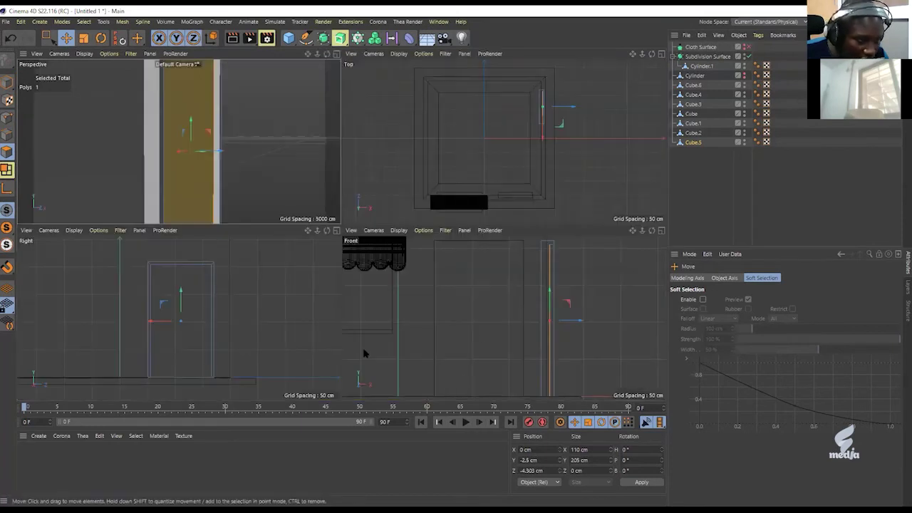
middle_click(541, 347)
drag(495, 236, 492, 239)
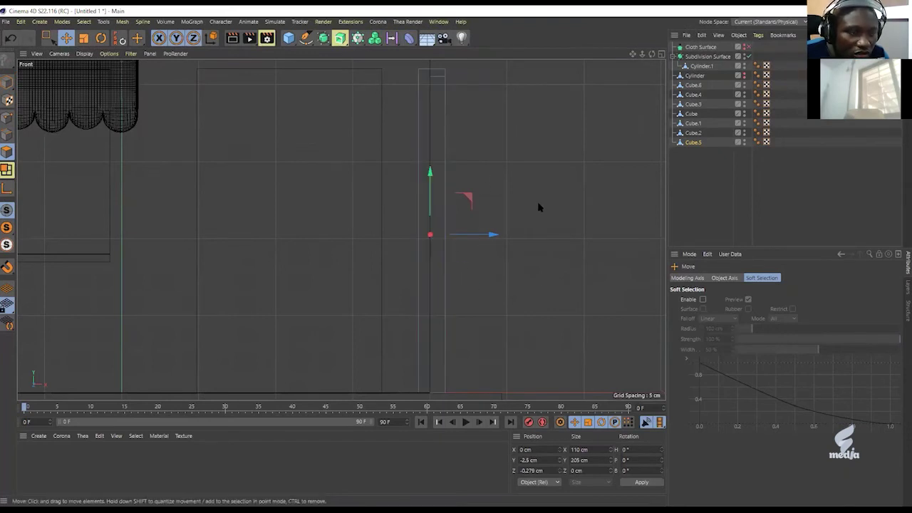
middle_click(359, 218)
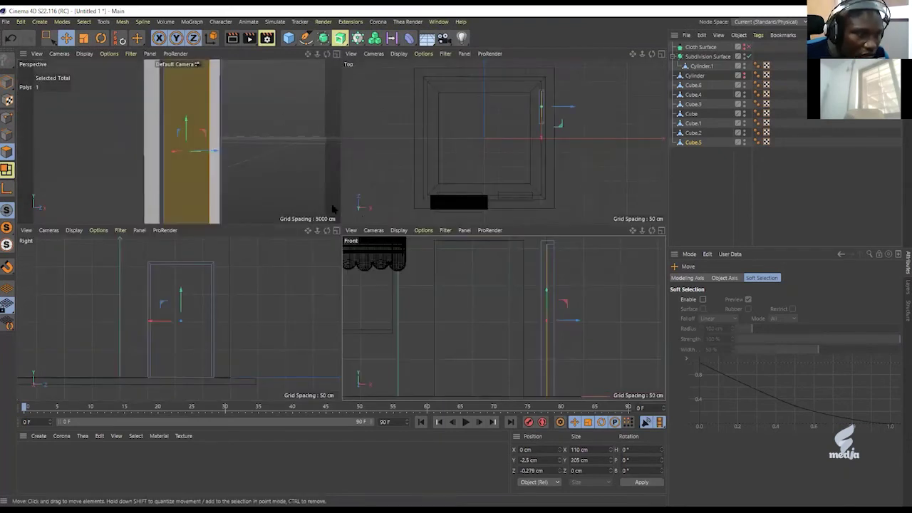
middle_click(278, 156)
scroll(423, 169, down, 6)
alt+drag(277, 210, 301, 159)
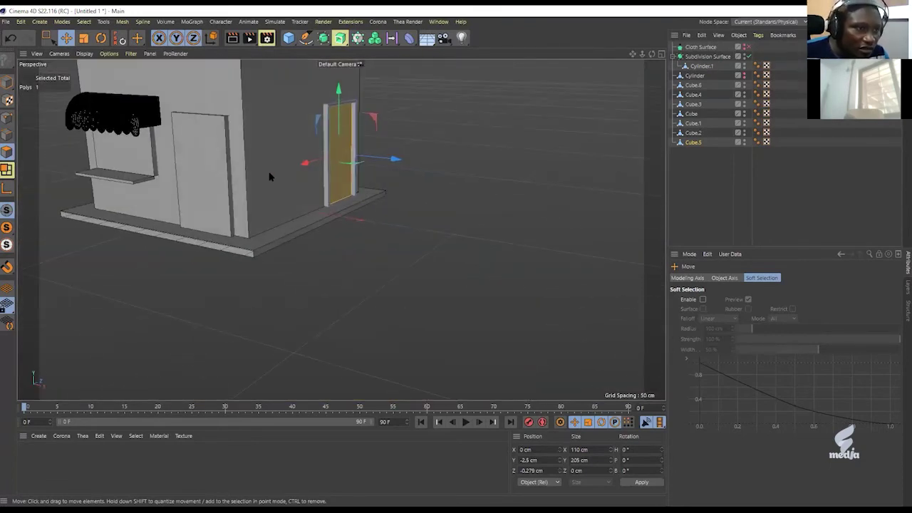
click(439, 232)
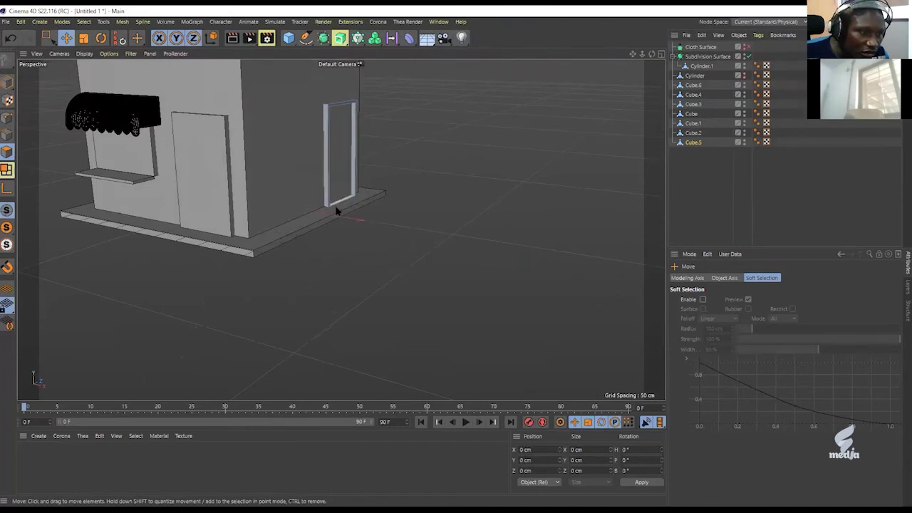
scroll(343, 204, up, 5)
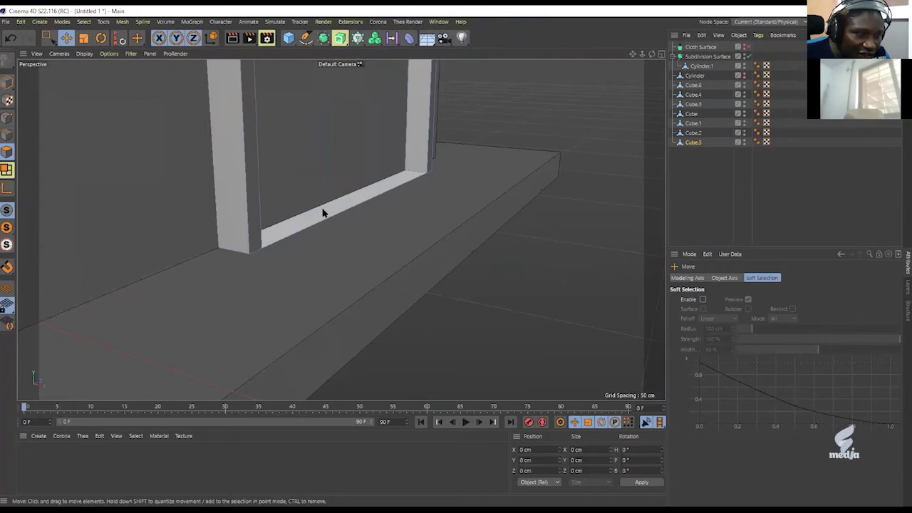
click(361, 198)
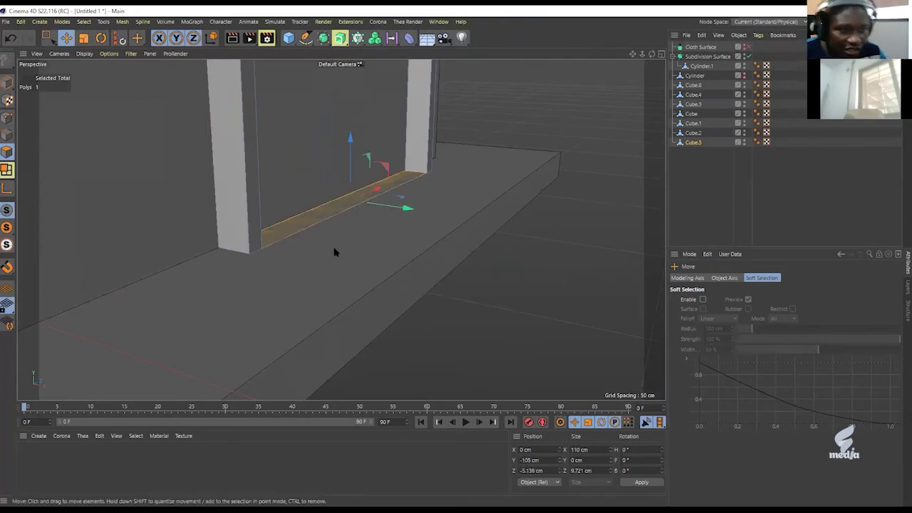
click(348, 261)
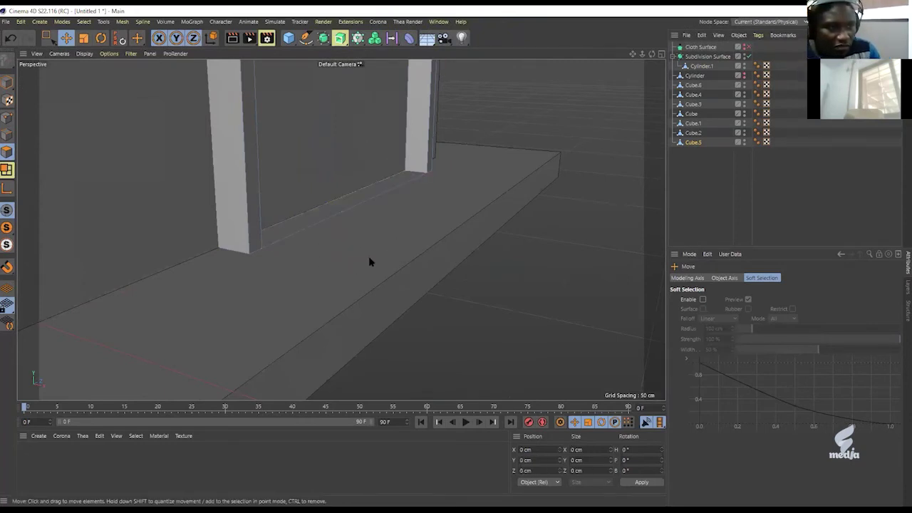
click(360, 204)
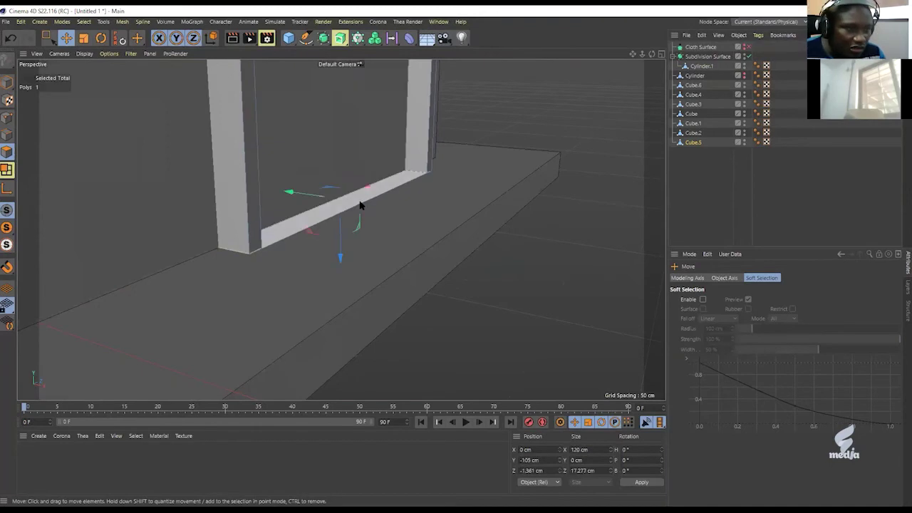
click(430, 261)
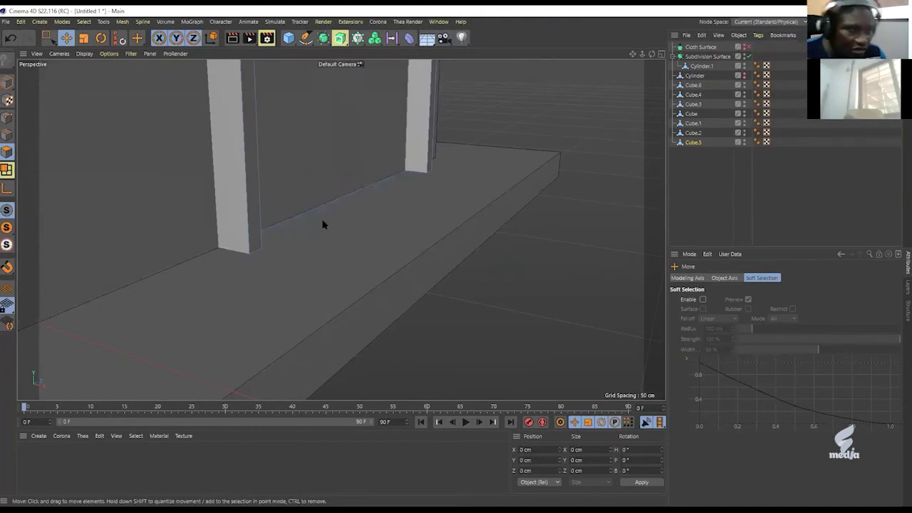
alt+drag(352, 208, 250, 247)
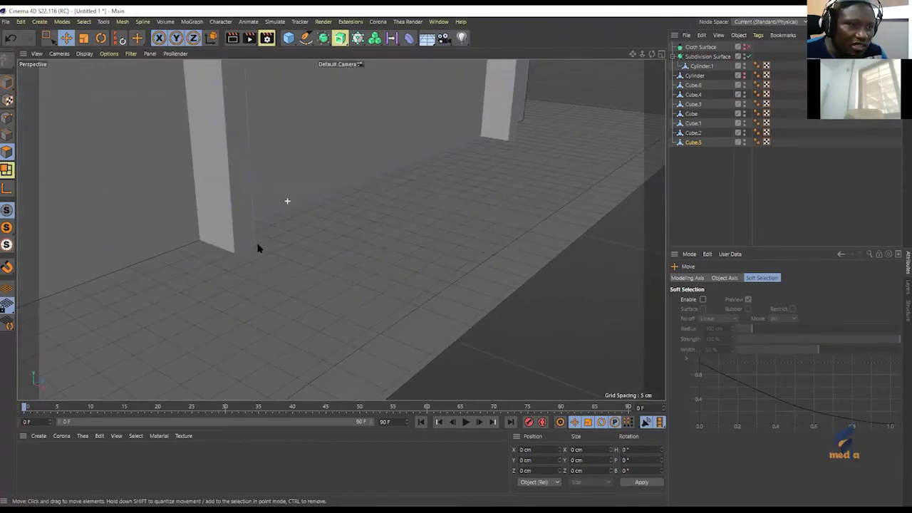
Return to Model mode and render a preview of the whole building.
alt+drag(289, 193, 330, 292)
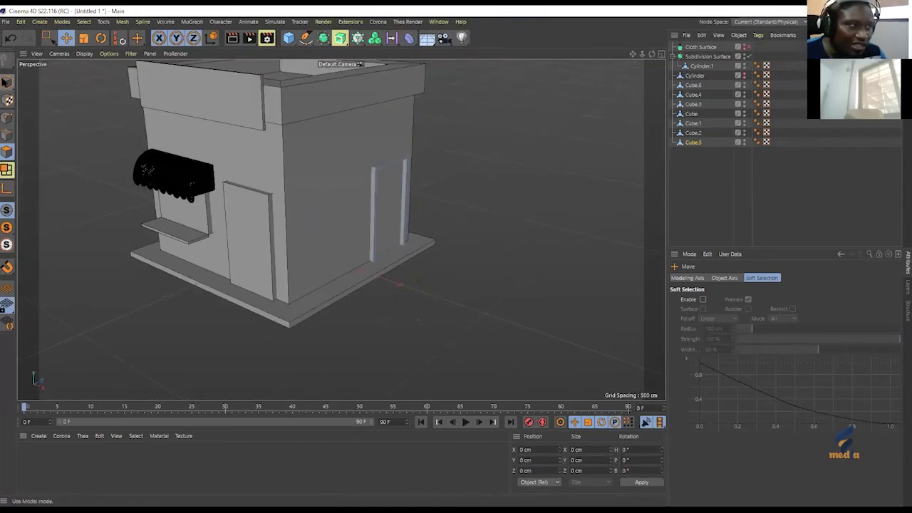
click(7, 82)
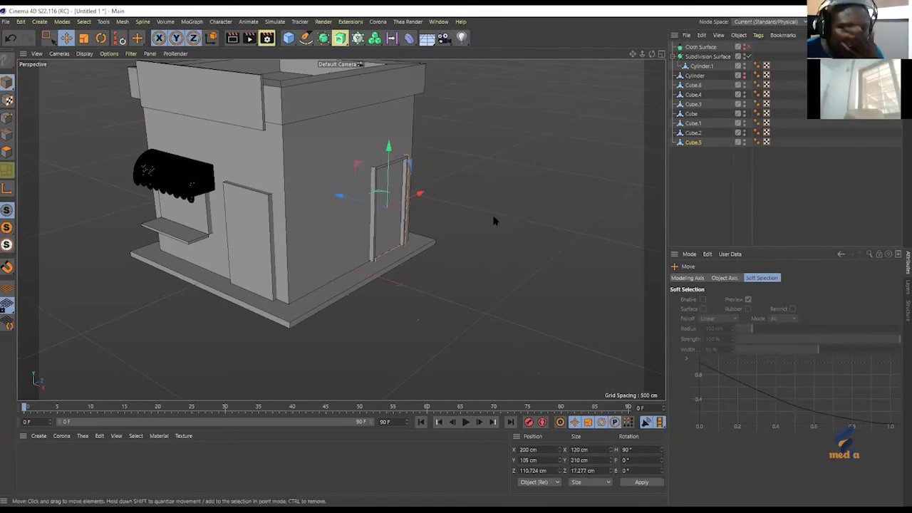
key(ctrl+r)
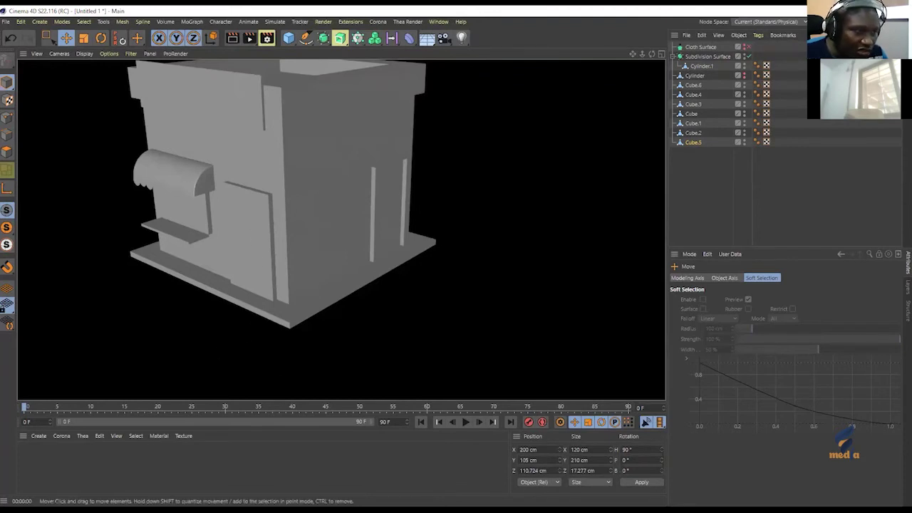
scroll(347, 197, down, 5)
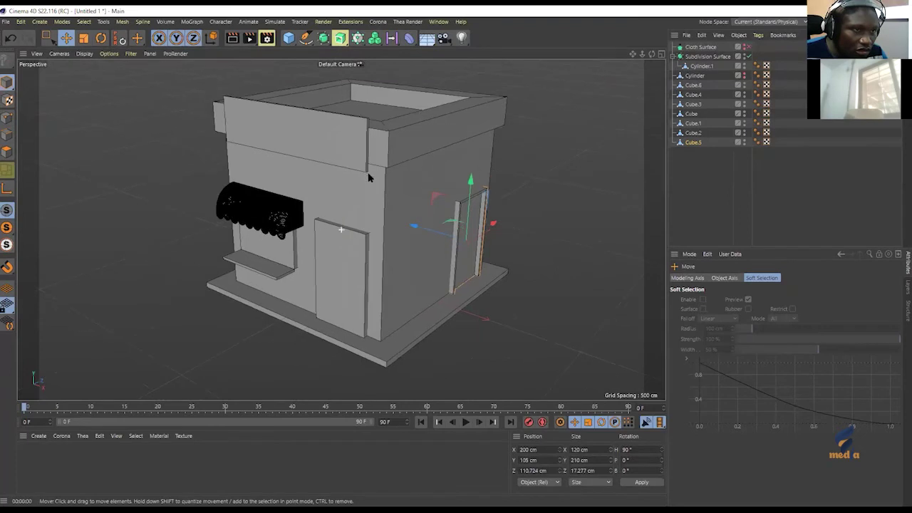
Select the front door Cube.2 and pick its front face in Polygon mode.
click(342, 261)
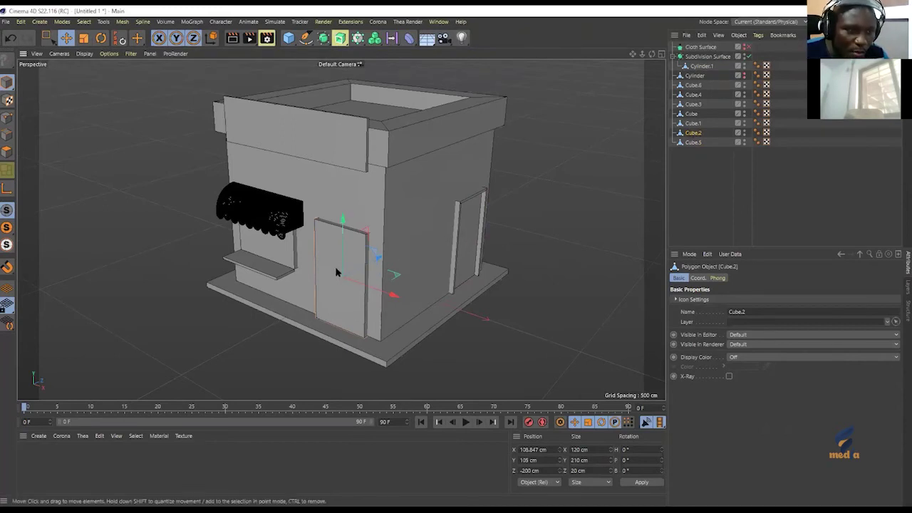
click(7, 169)
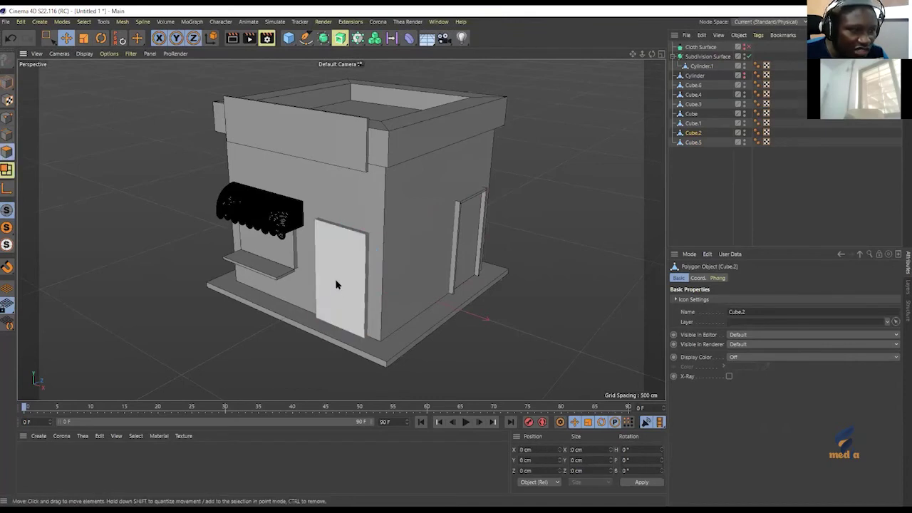
click(337, 274)
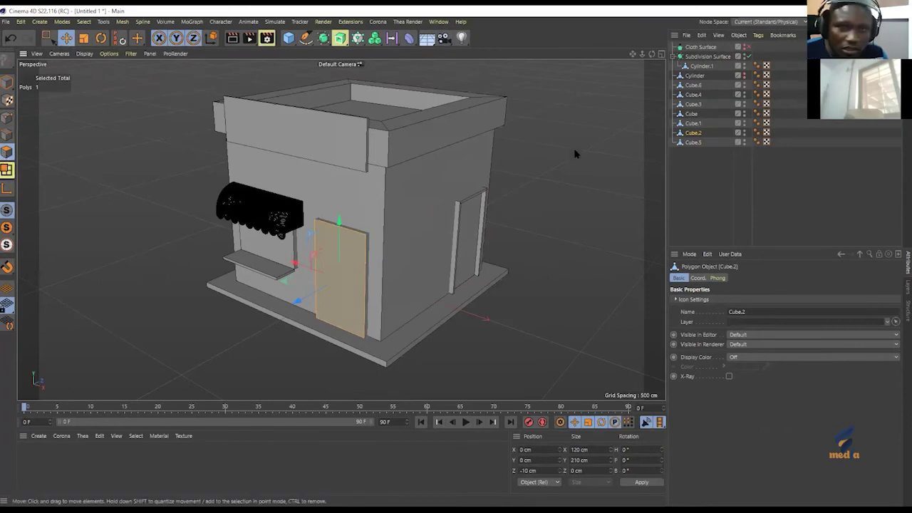
Inset the front door face 5 cm with Extrude Inner, leaving a 110 × 200 cm panel.
right_click(511, 187)
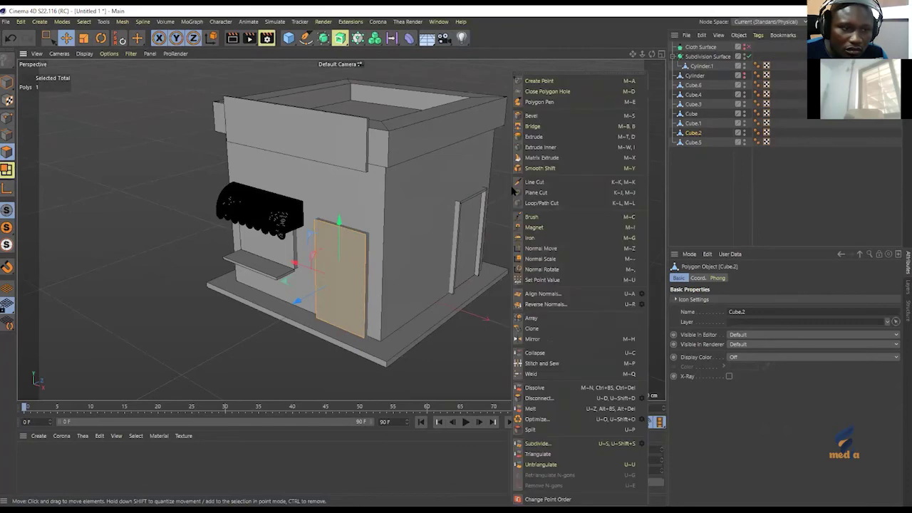
click(539, 147)
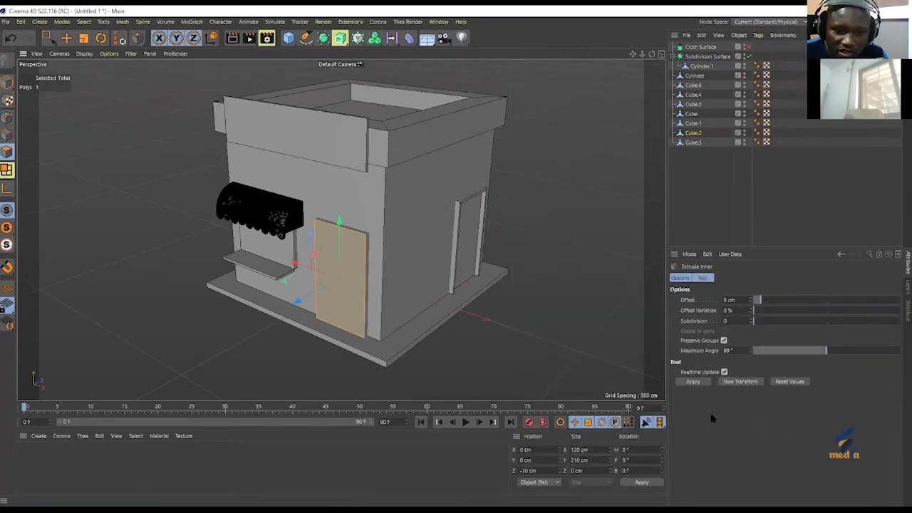
click(692, 382)
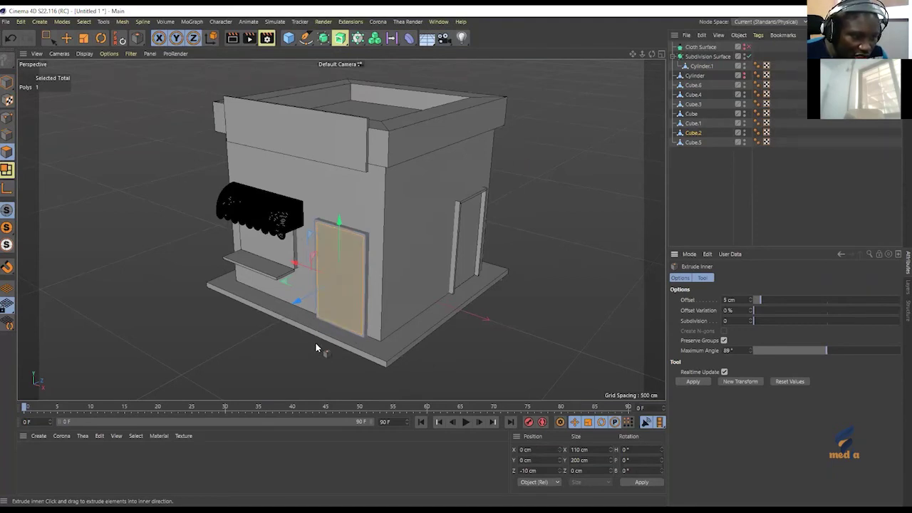
In the maximized Front view, lower the inner panel's two bottom corner points to Y -105 cm.
middle_click(458, 332)
middle_click(485, 363)
middle_drag(484, 359, 271, 338)
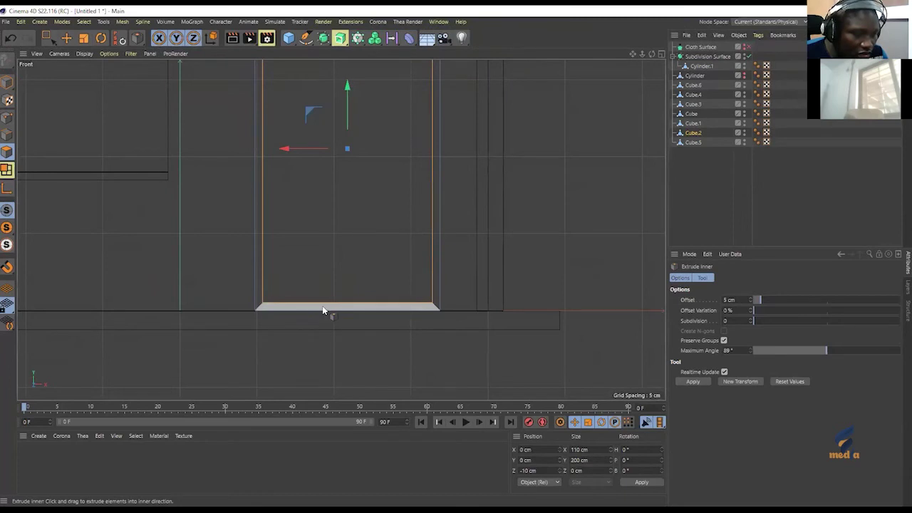
click(323, 311)
click(397, 340)
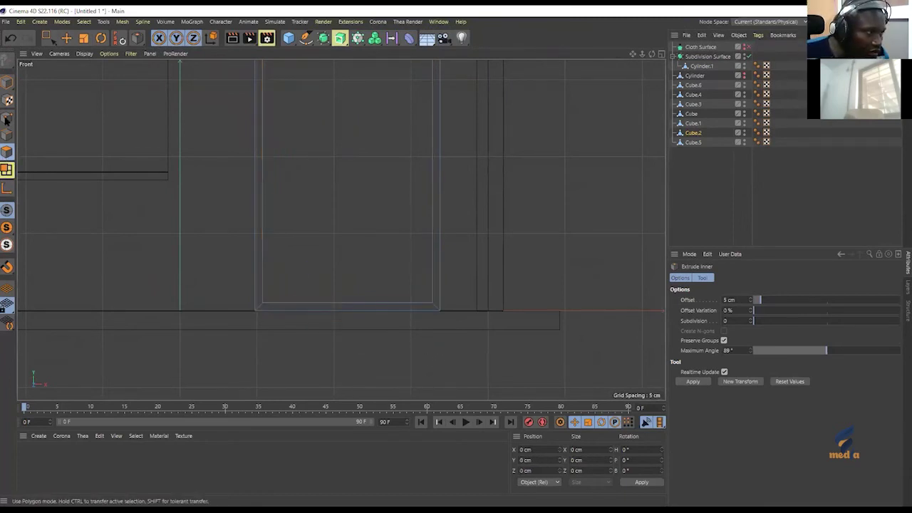
click(64, 40)
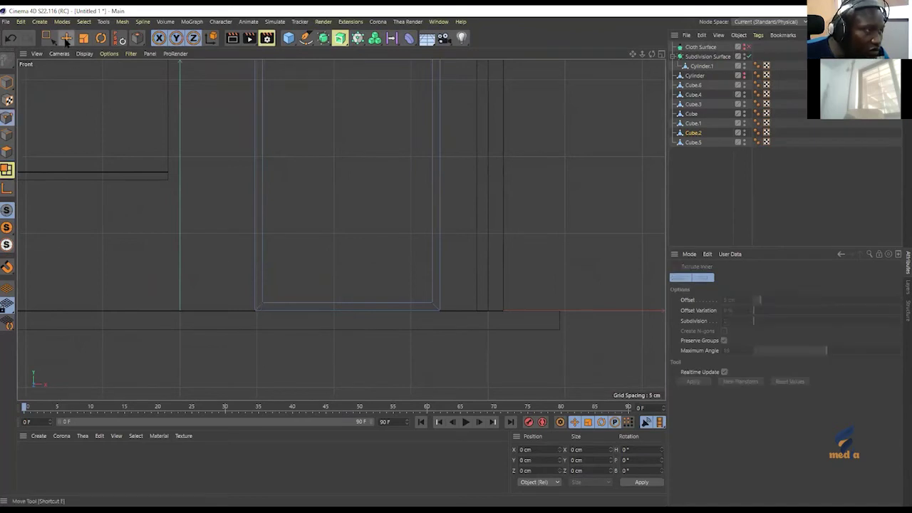
click(262, 306)
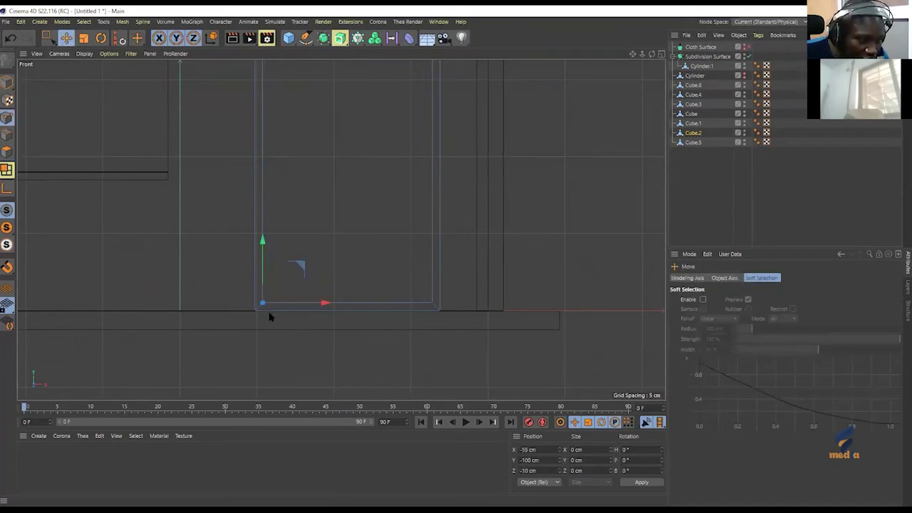
shift+click(433, 305)
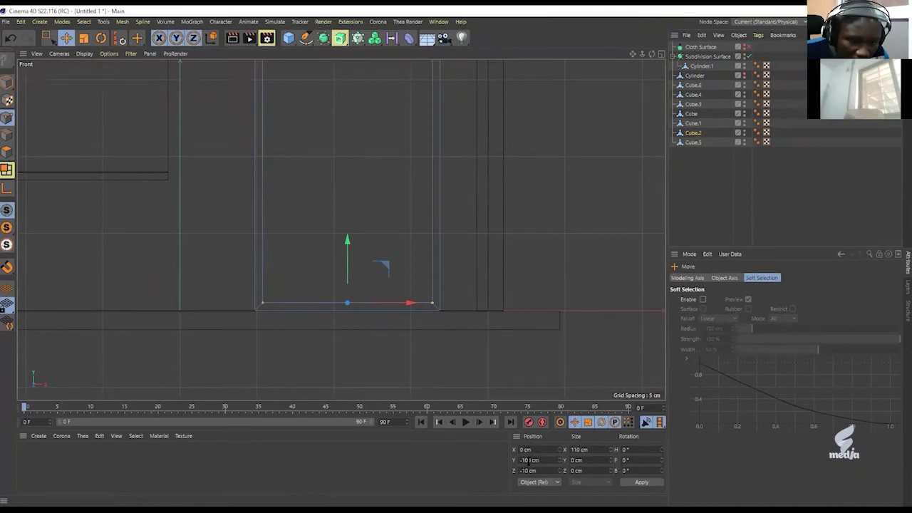
text(5)
key(Return)
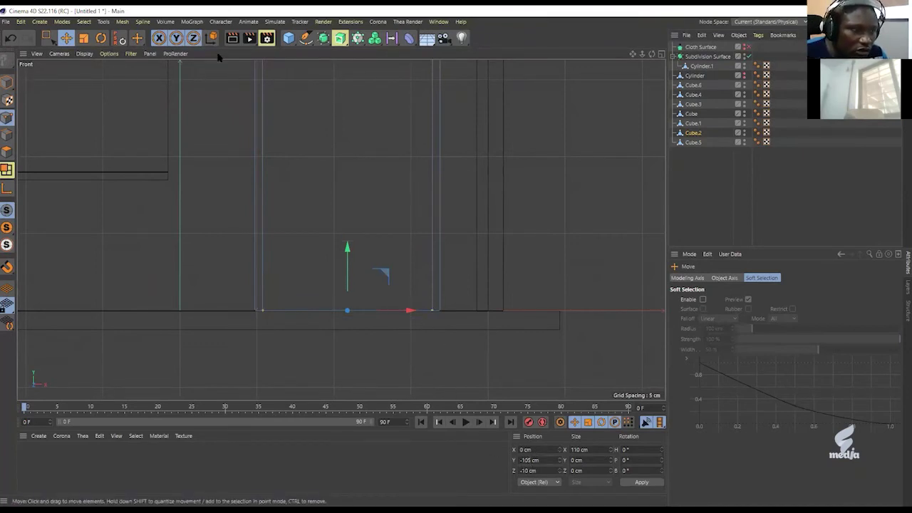
click(6, 152)
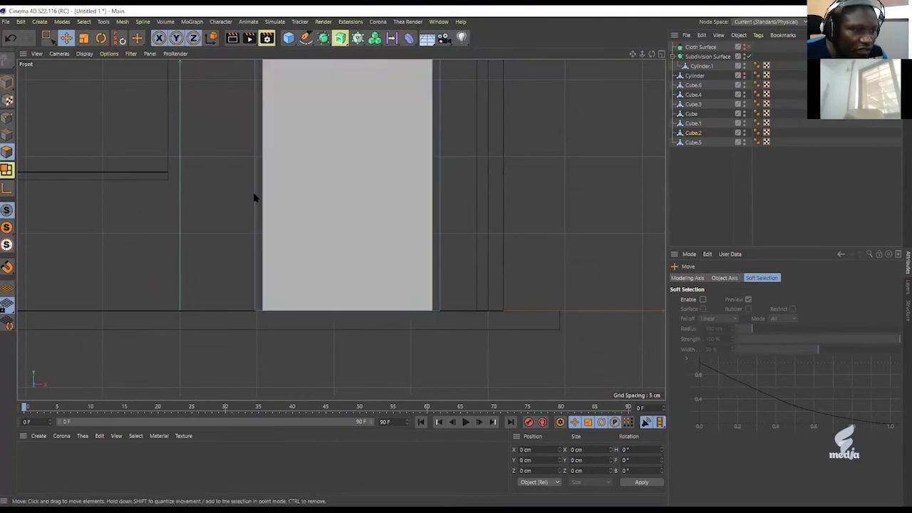
middle_click(240, 187)
Push the inner door panel back about 3.46 cm along Z into its frame.
click(178, 164)
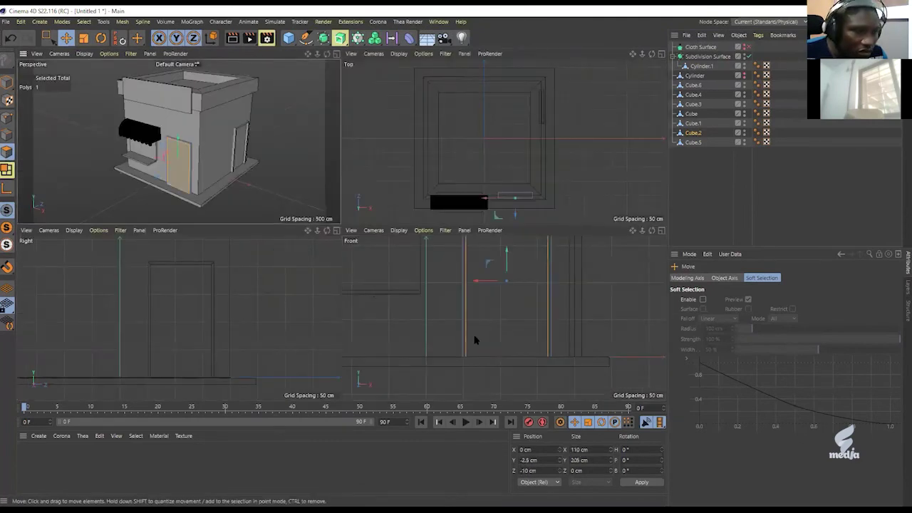
middle_click(191, 169)
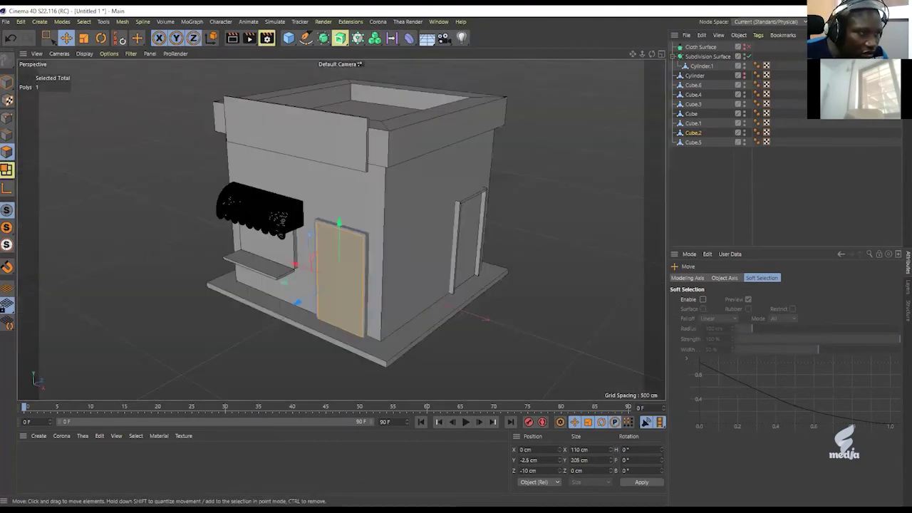
alt+drag(347, 327, 277, 305)
scroll(345, 283, up, 5)
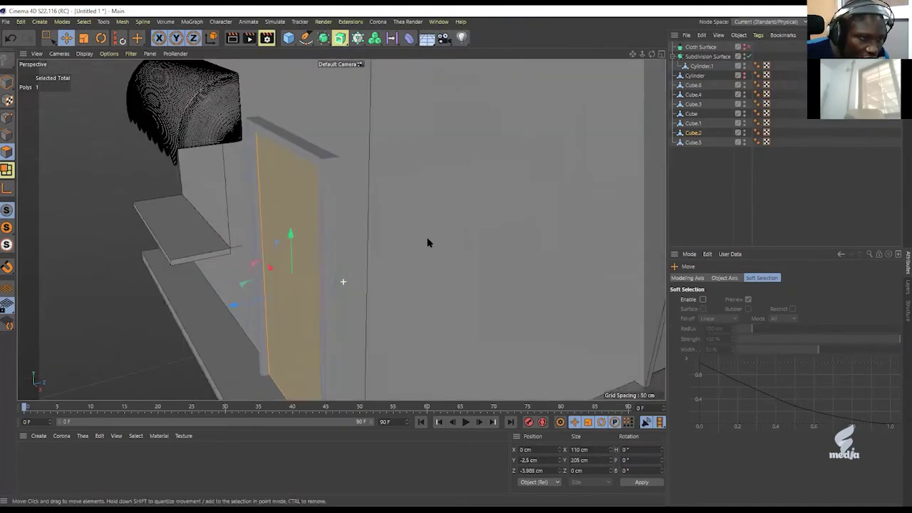
scroll(317, 287, up, 1)
drag(229, 308, 322, 332)
click(312, 322)
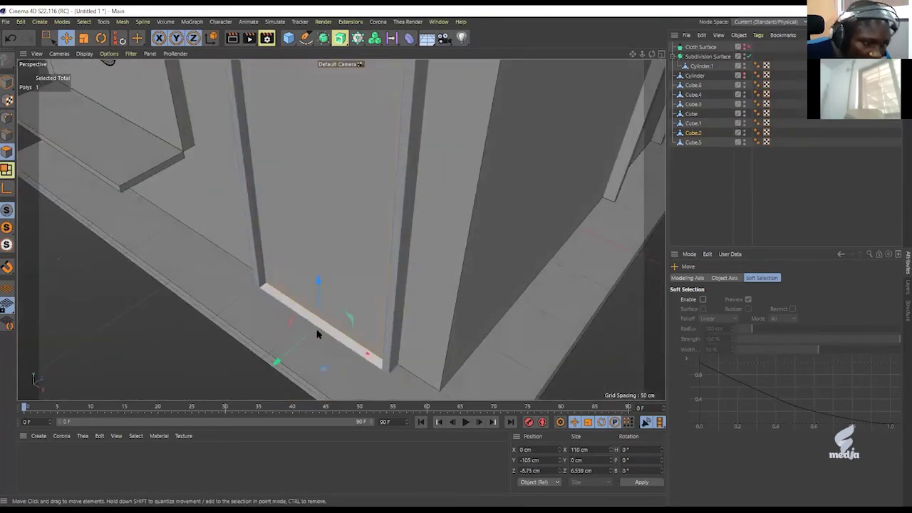
click(323, 345)
click(320, 336)
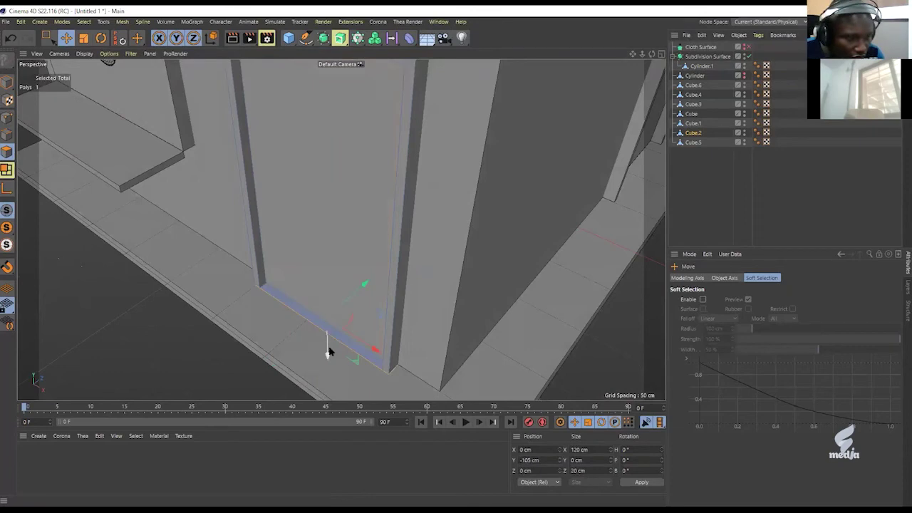
click(346, 374)
alt+drag(306, 335, 386, 198)
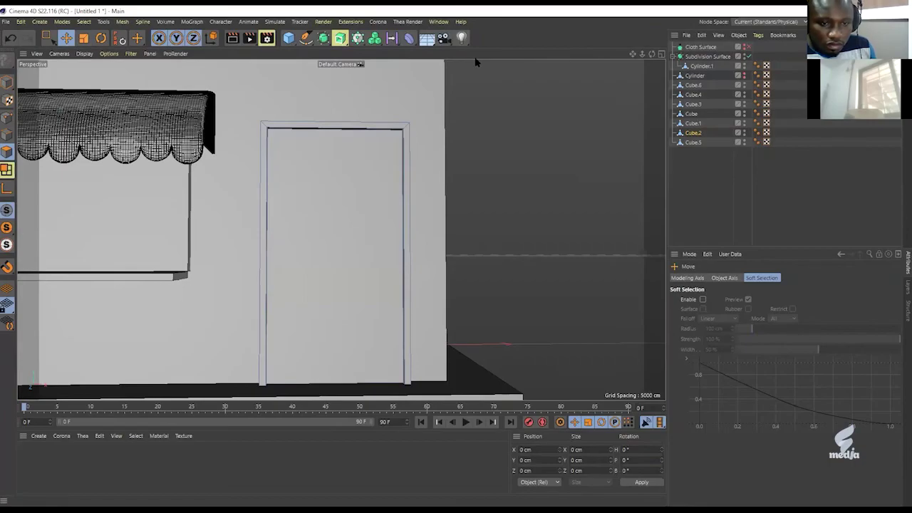
Zoom the Photos reference onto the coffee shop's paned door, then reselect the Cinema 4D door panel.
key(alt+Tab)
key(Right)
key(Left)
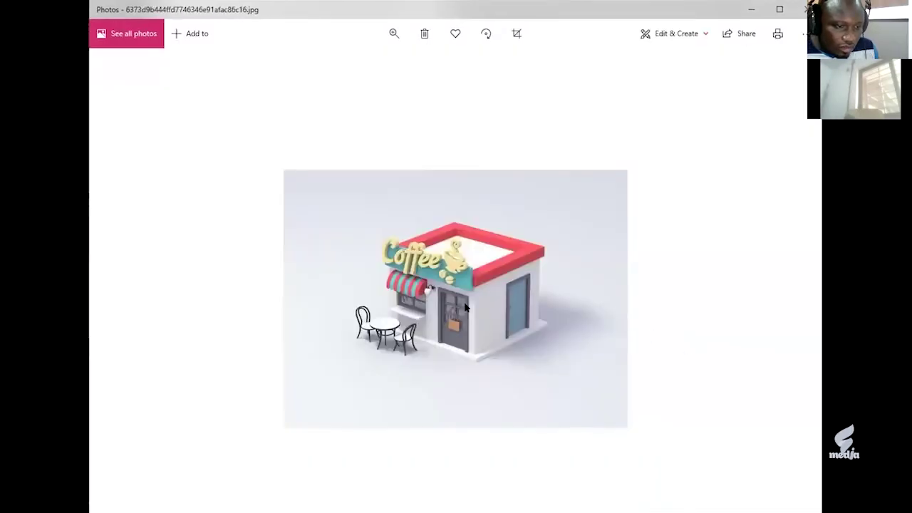
scroll(467, 306, up, 6)
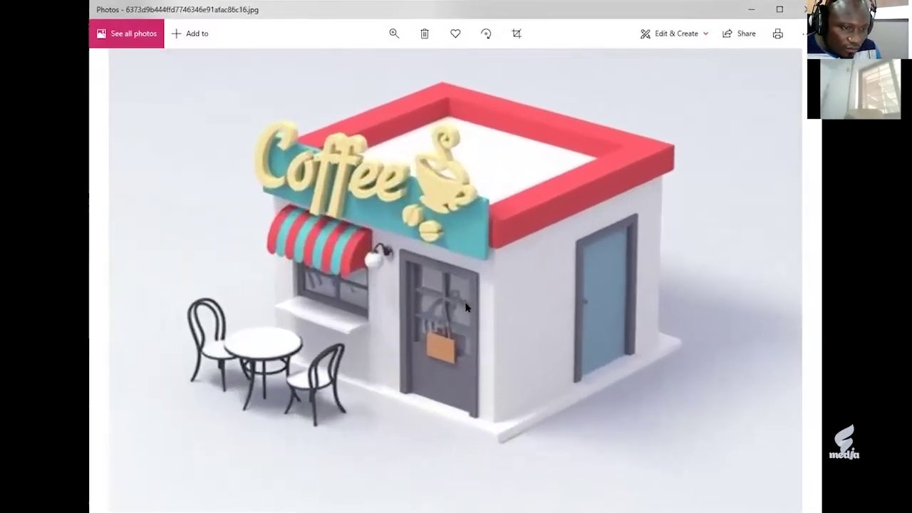
scroll(467, 307, up, 2)
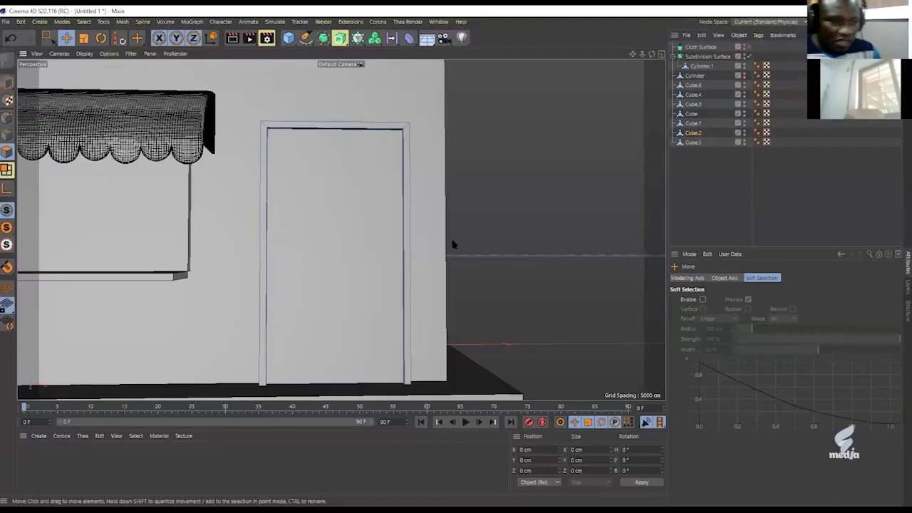
click(348, 212)
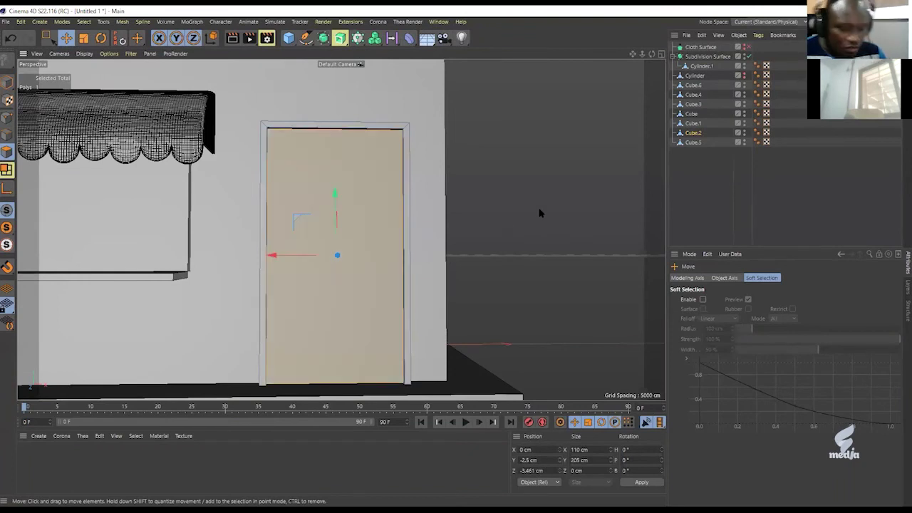
Cut a horizontal edge loop across the front door and its frame with Loop/Path Cut.
key(k)
key(l)
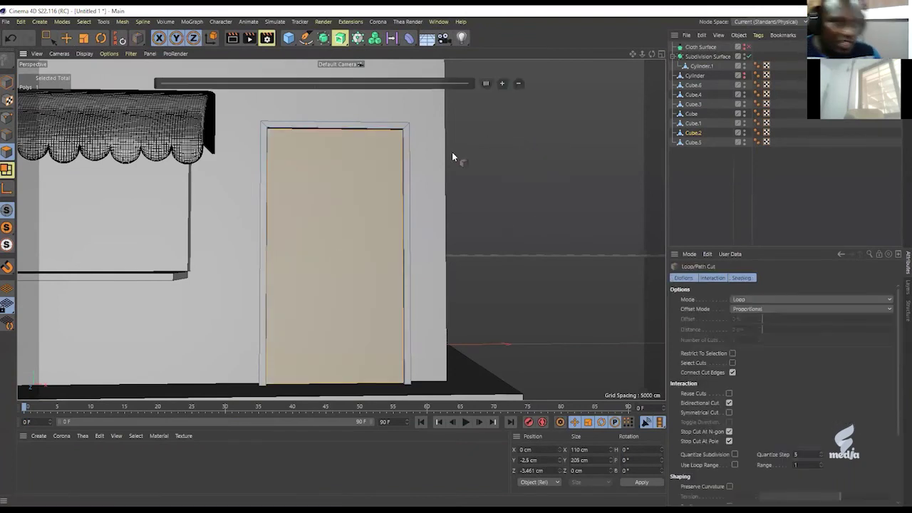
click(403, 263)
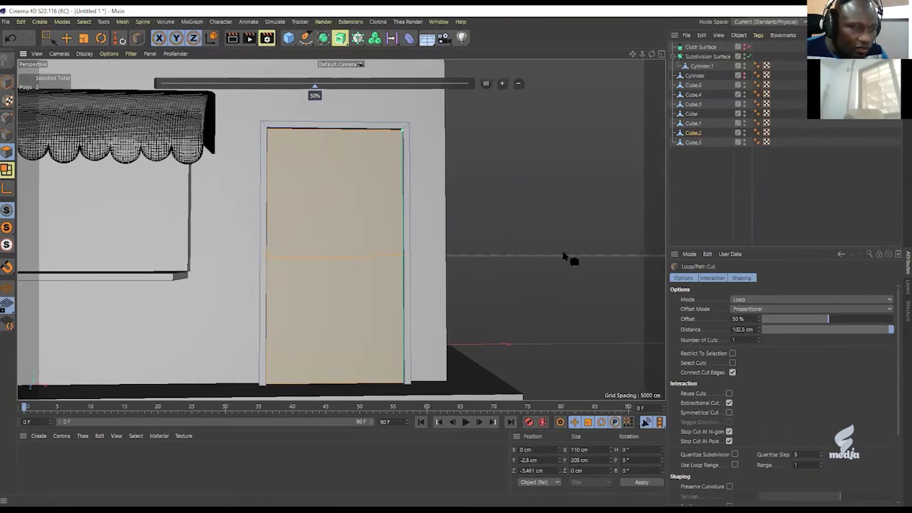
click(11, 153)
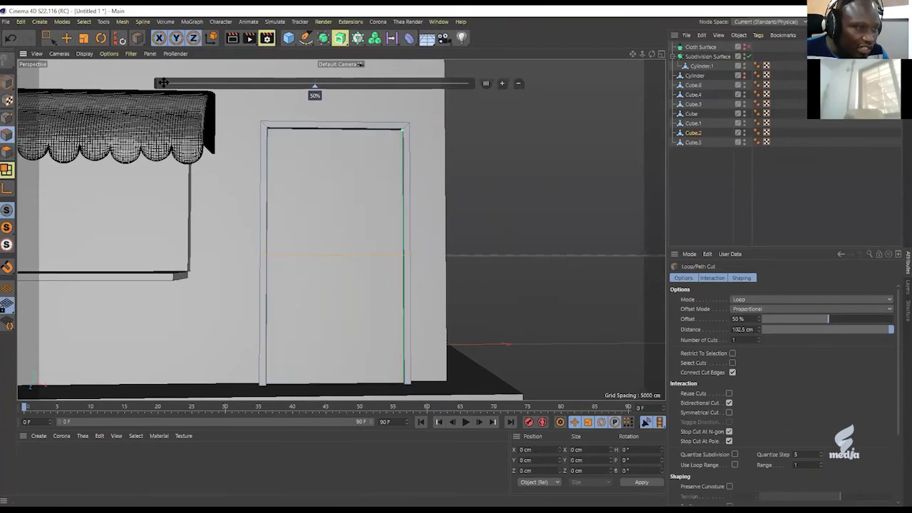
click(65, 38)
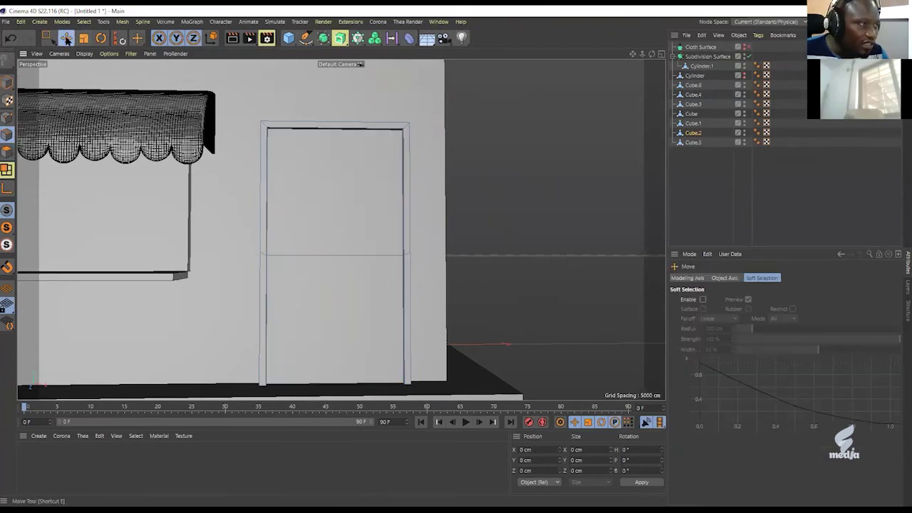
Move the new door edge loop down to a Y position of -25 cm.
click(340, 255)
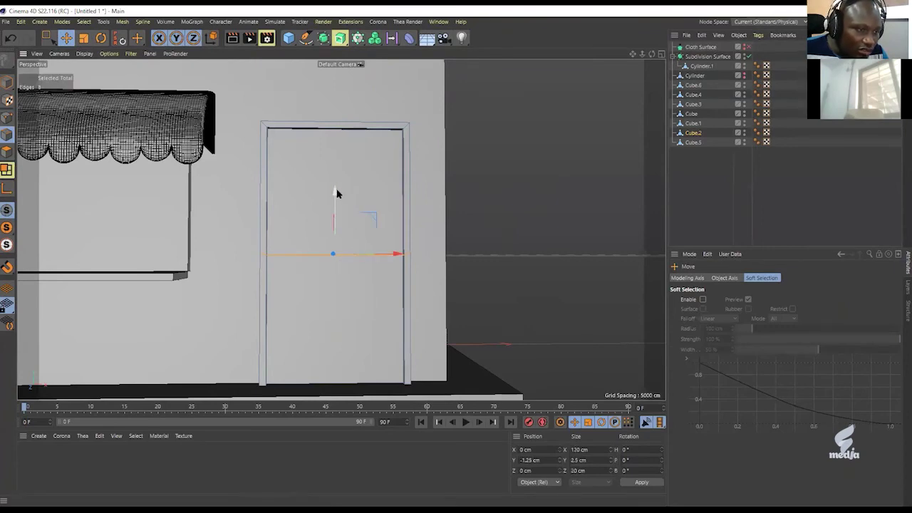
alt+drag(334, 193, 267, 277)
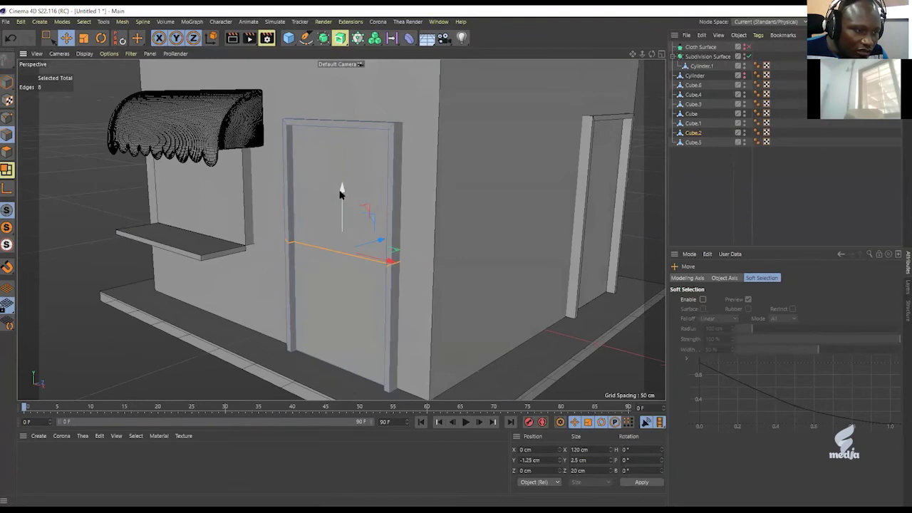
drag(343, 191, 351, 221)
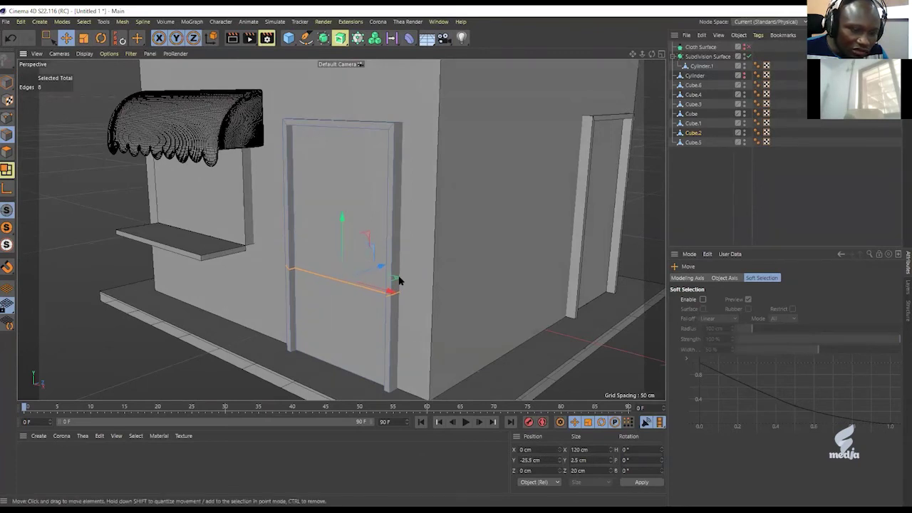
double_click(531, 461)
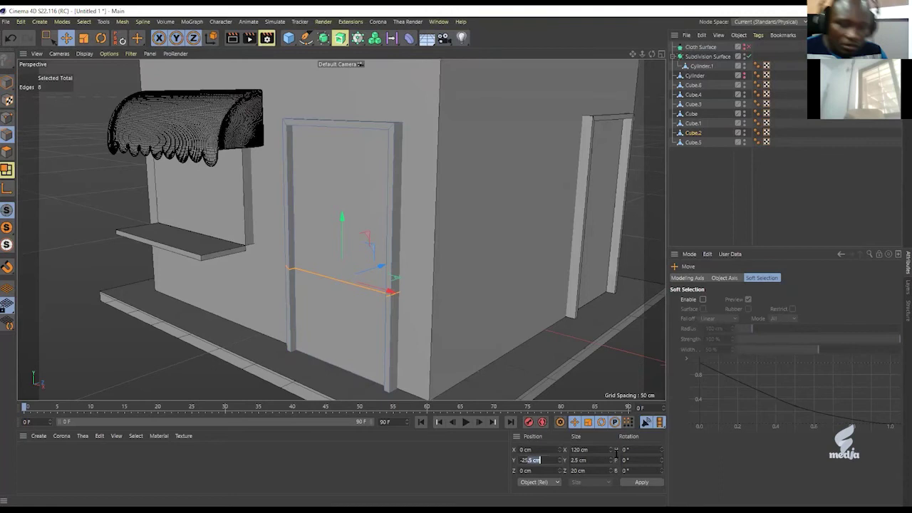
text(-2)
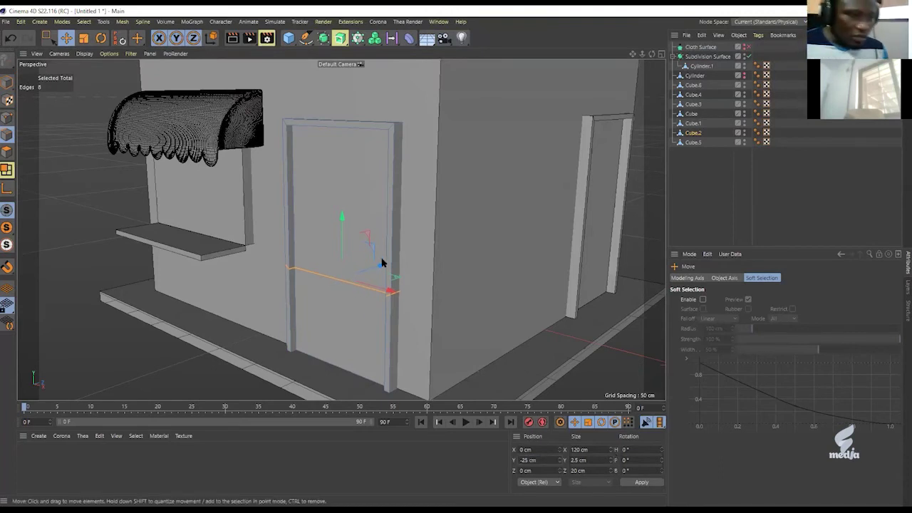
Select only the upper door polygon, view it at an angle, and start Loop/Path Cut (K~L).
click(7, 152)
click(307, 203)
click(121, 360)
click(309, 238)
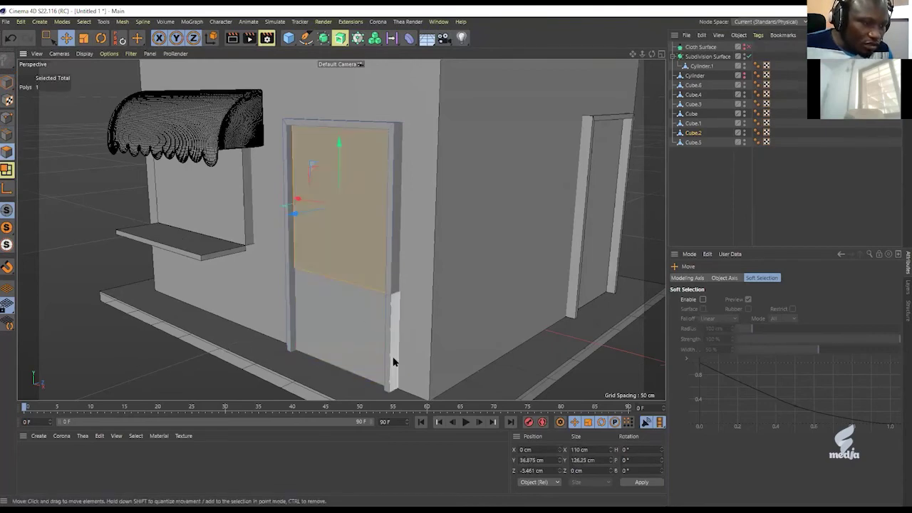
scroll(397, 205, up, 2)
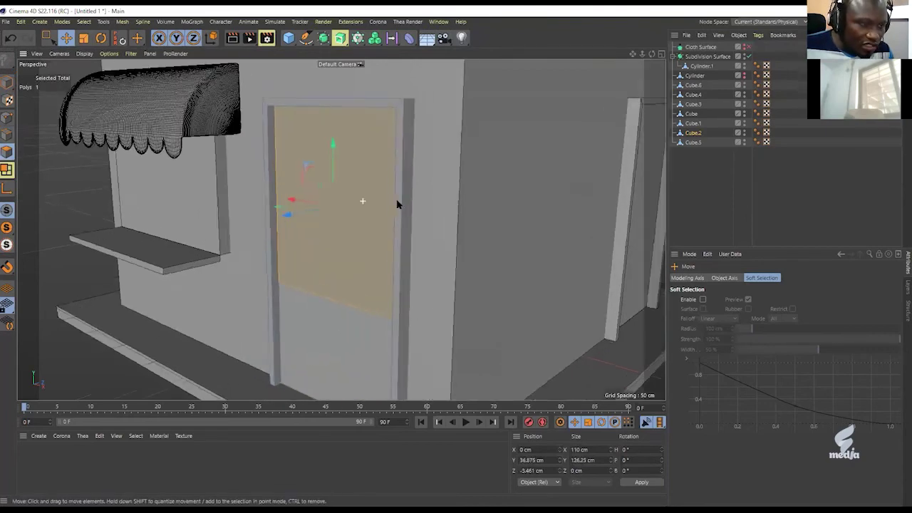
scroll(397, 205, up, 6)
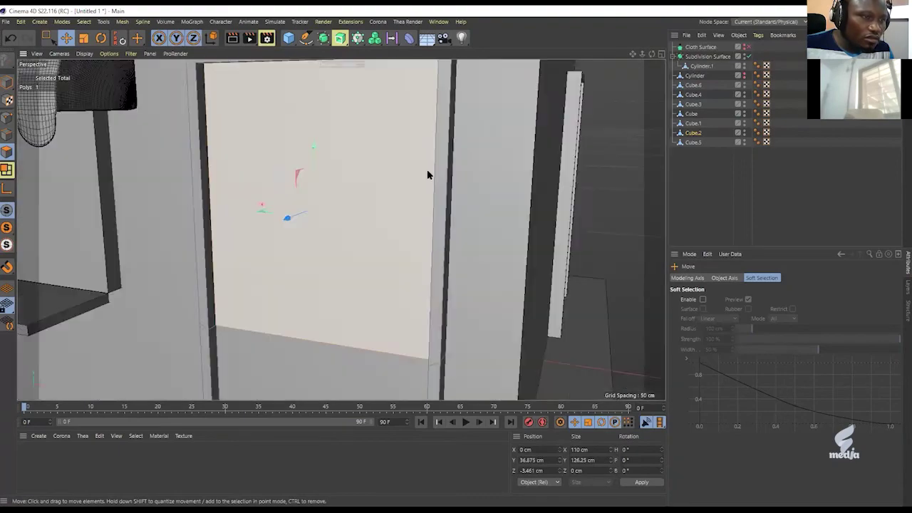
scroll(407, 176, down, 3)
alt+drag(427, 174, 406, 160)
alt+drag(402, 211, 354, 191)
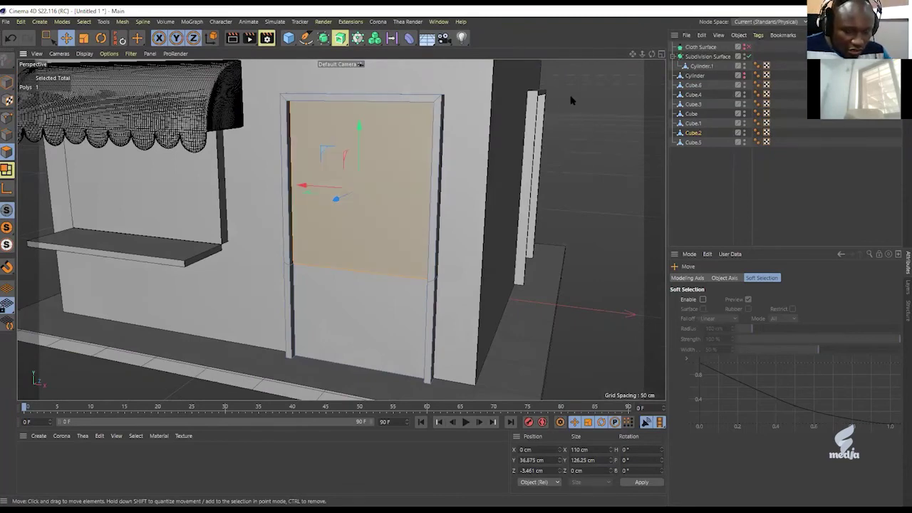
key(k)
key(l)
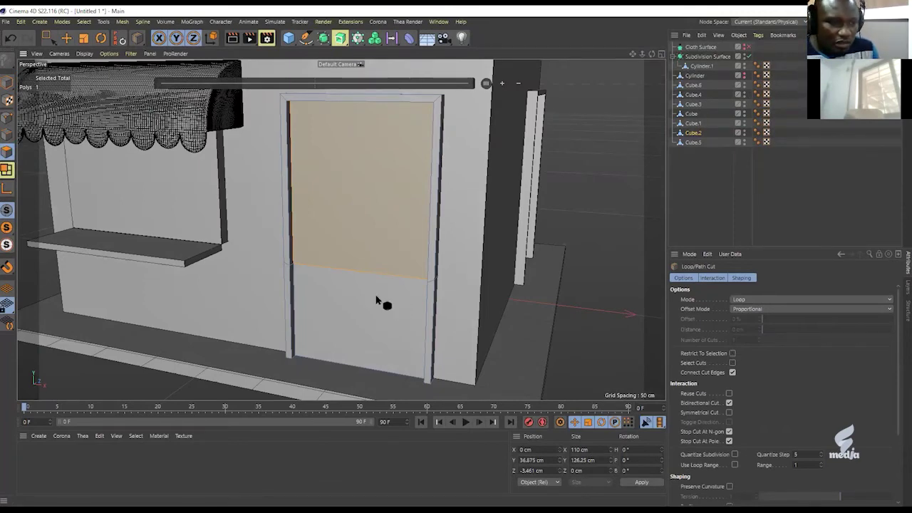
Restricted to the selection, cut the upper door panel vertically at 50%.
click(359, 269)
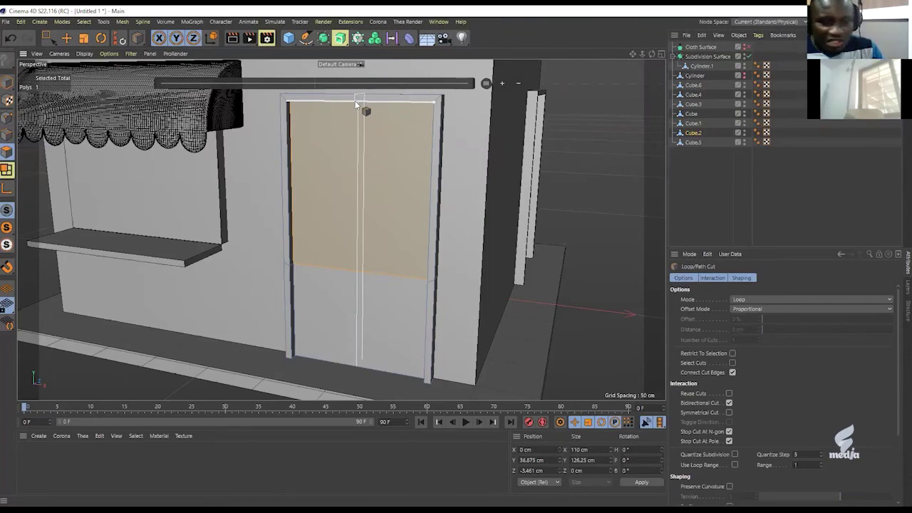
click(732, 353)
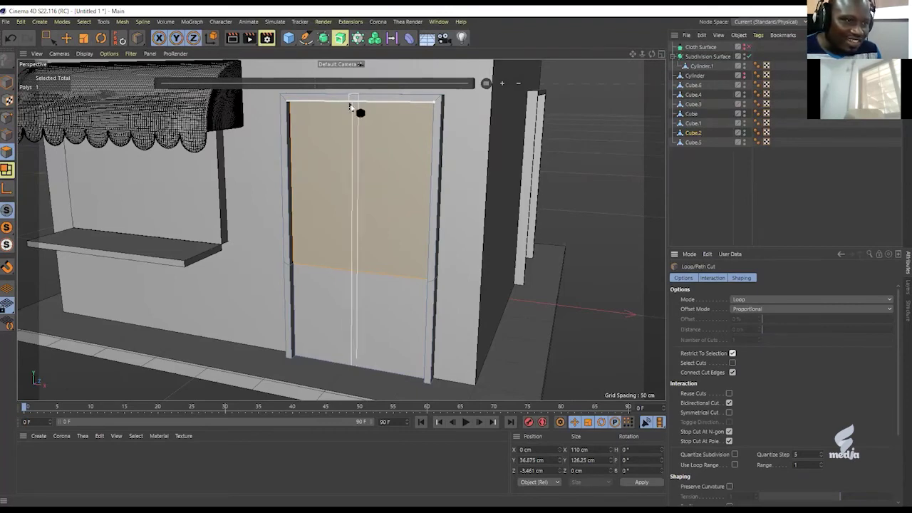
click(351, 107)
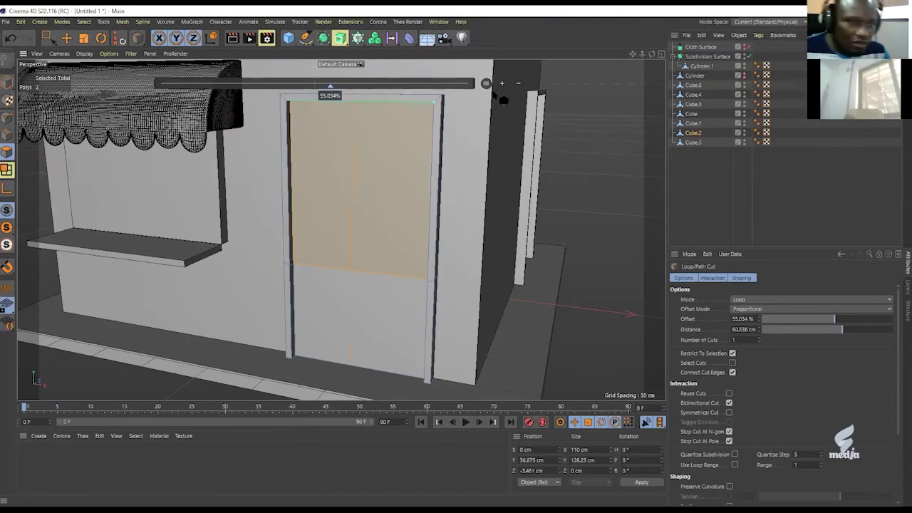
click(486, 84)
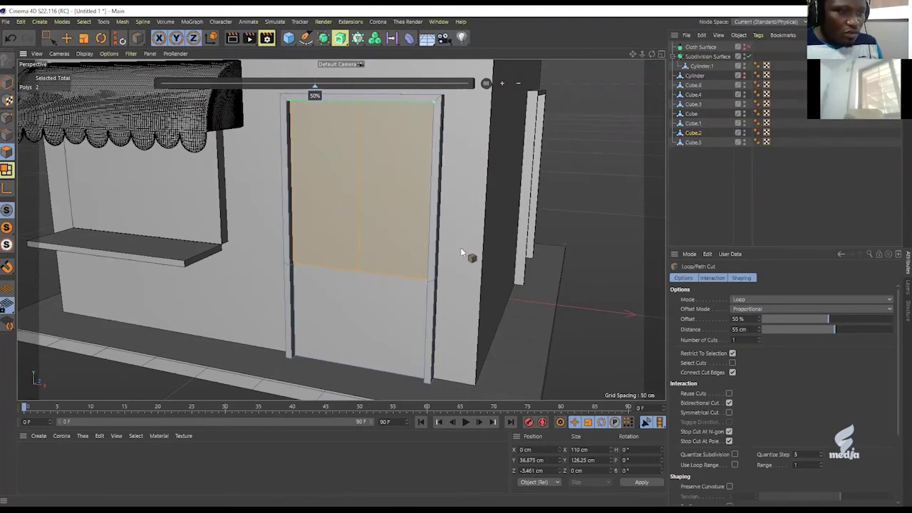
Add two evenly spaced horizontal cuts across the upper door panel, making six panes.
click(429, 197)
click(486, 84)
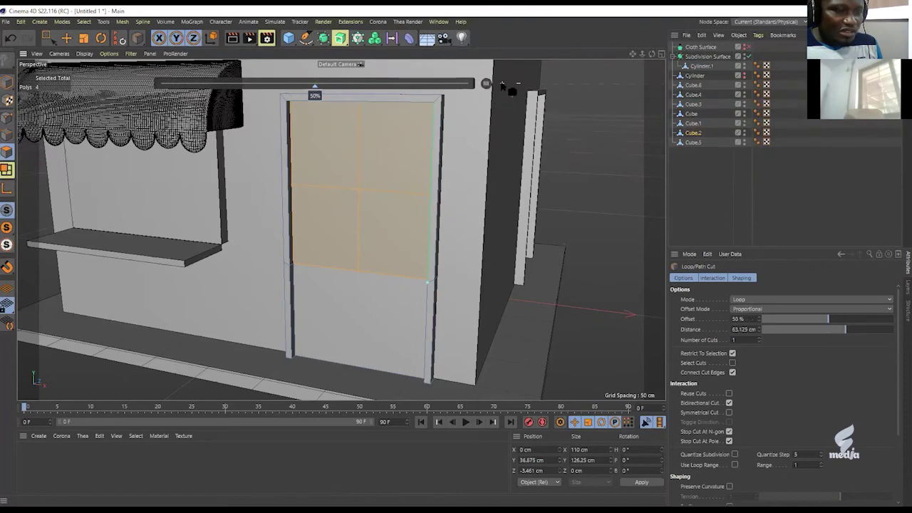
click(503, 85)
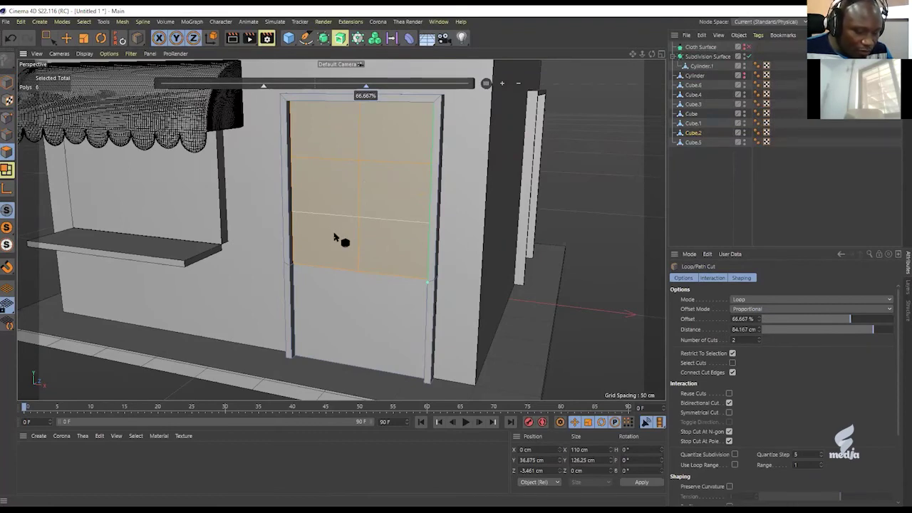
key(e)
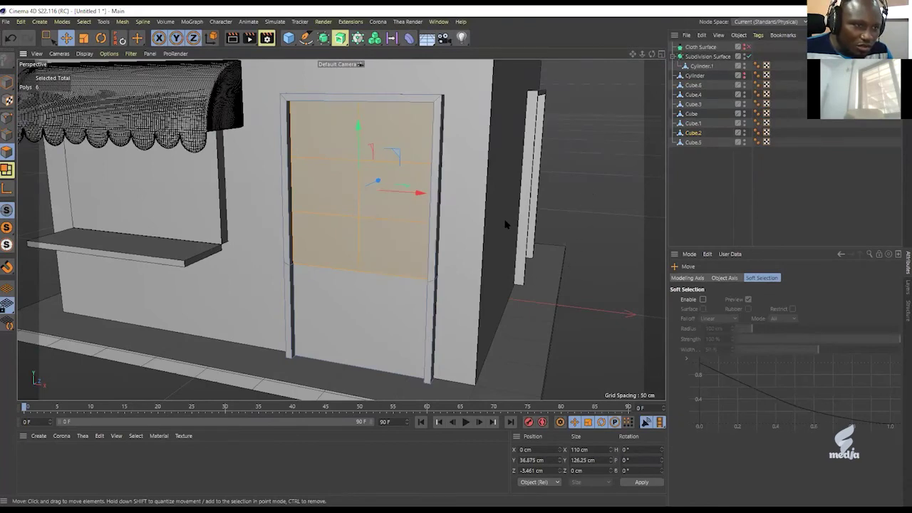
right_click(586, 104)
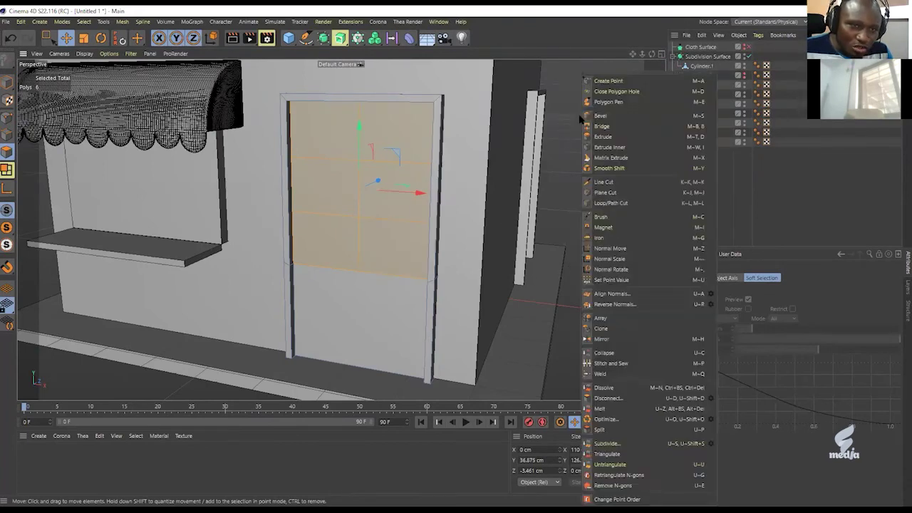
Inset each of the six door panes individually by 3 cm, with Preserve Groups off.
click(601, 148)
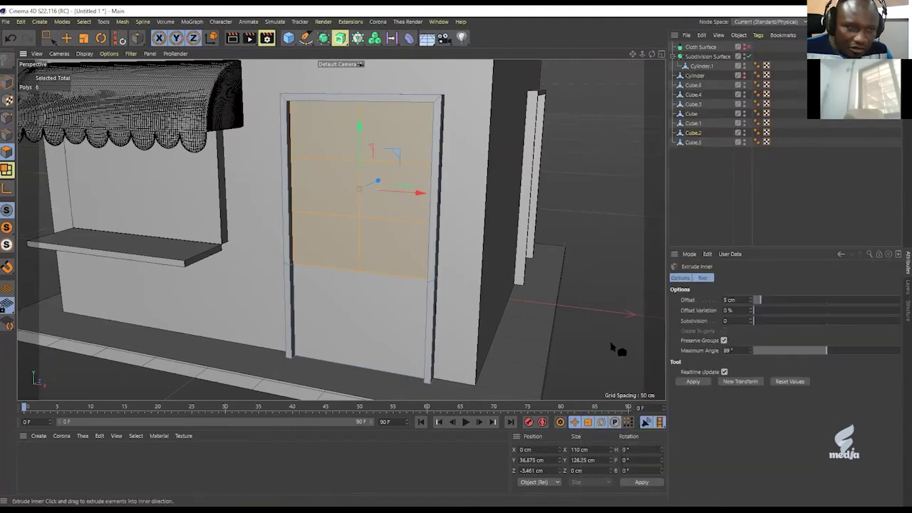
click(696, 382)
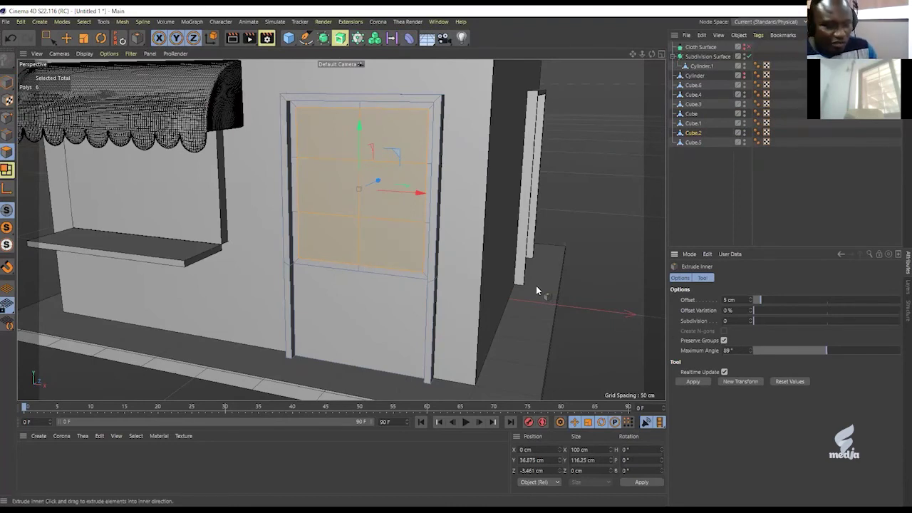
click(724, 340)
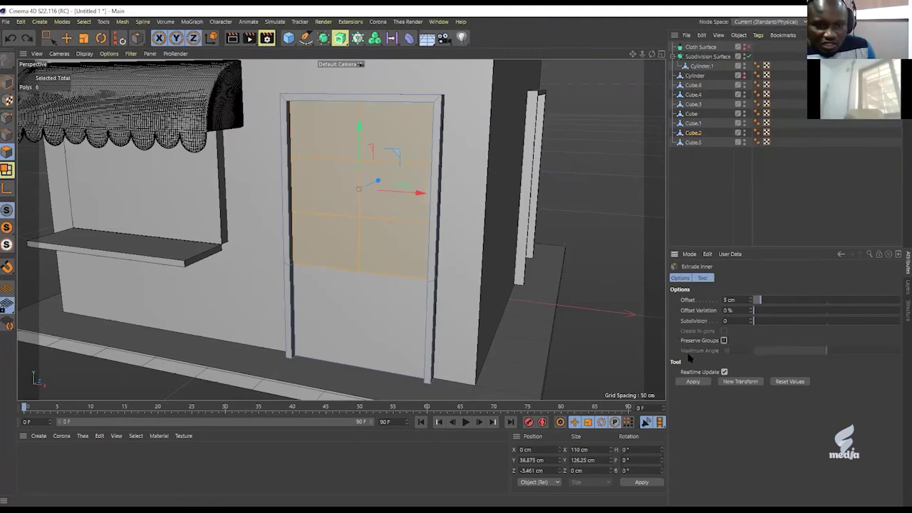
click(693, 382)
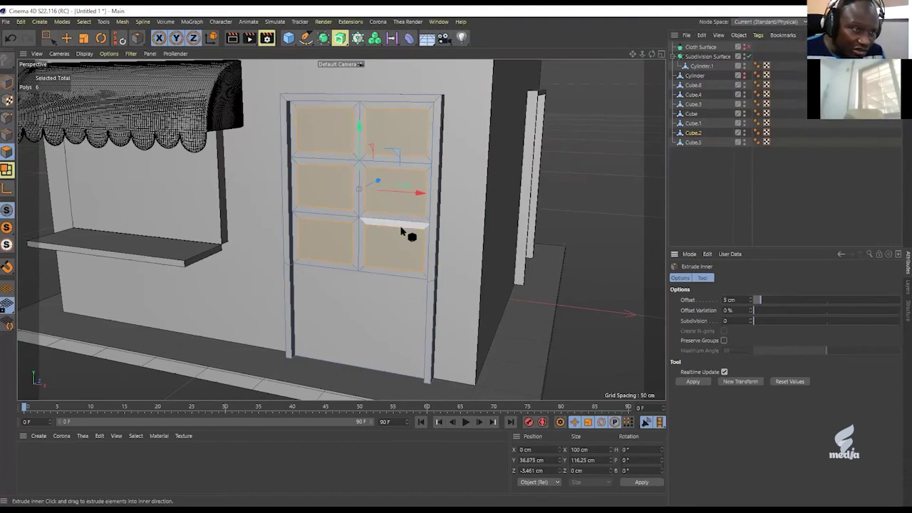
click(726, 300)
key(Return)
text(3)
key(Return)
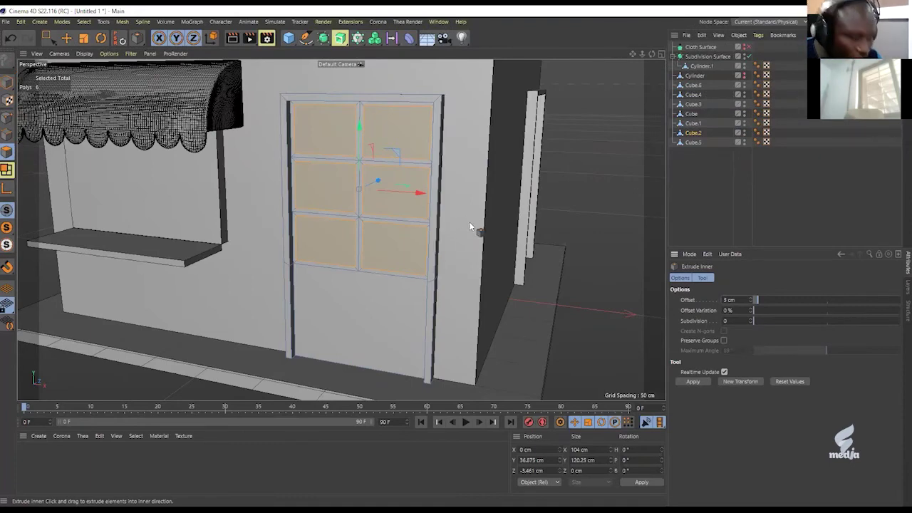
Add a second inset of about 2.59 cm to each of the six door panes.
alt+drag(442, 162, 424, 195)
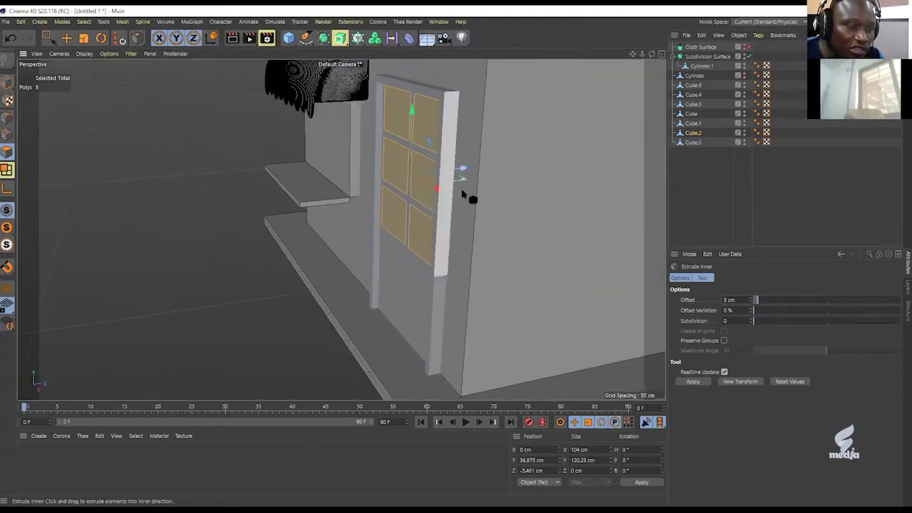
alt+drag(451, 146, 493, 125)
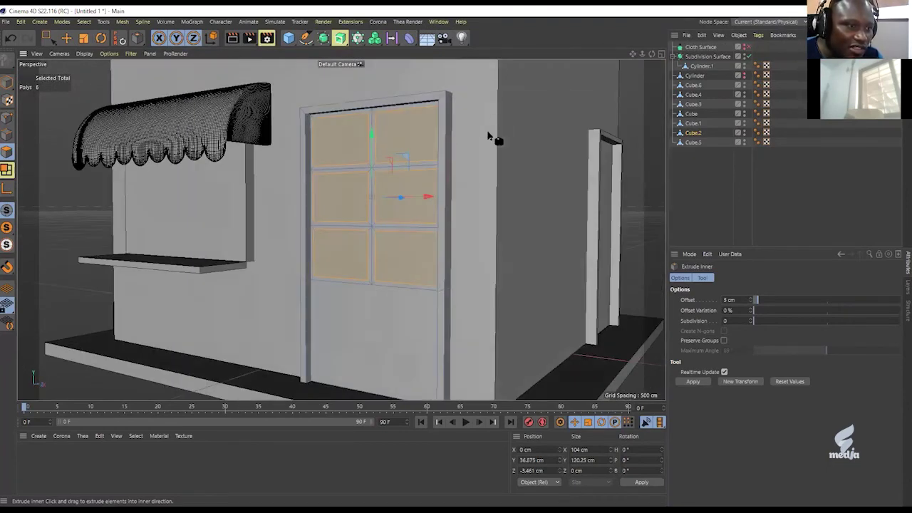
alt+drag(427, 197, 409, 193)
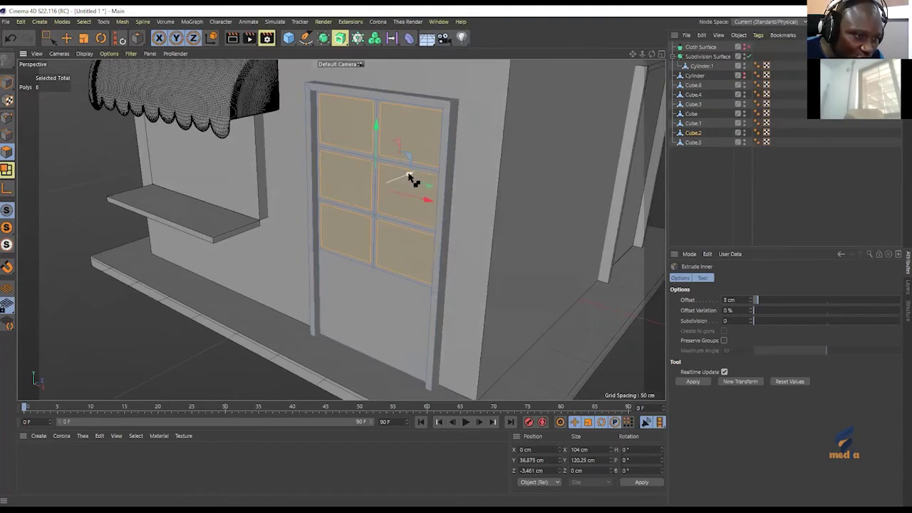
drag(408, 175, 413, 174)
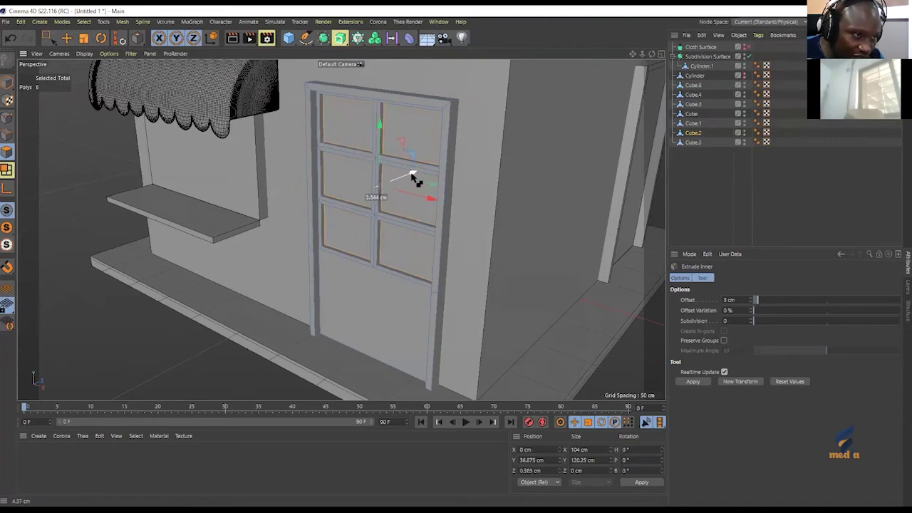
drag(412, 174, 413, 173)
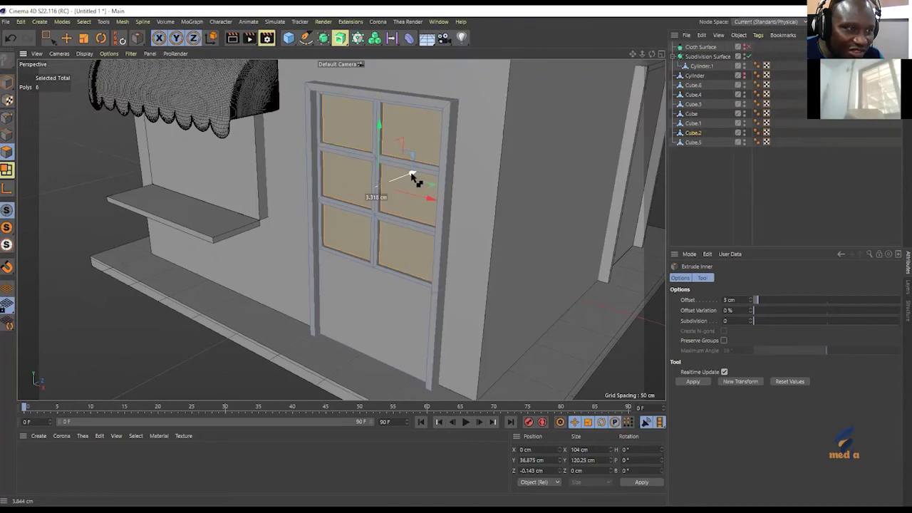
drag(413, 174, 412, 173)
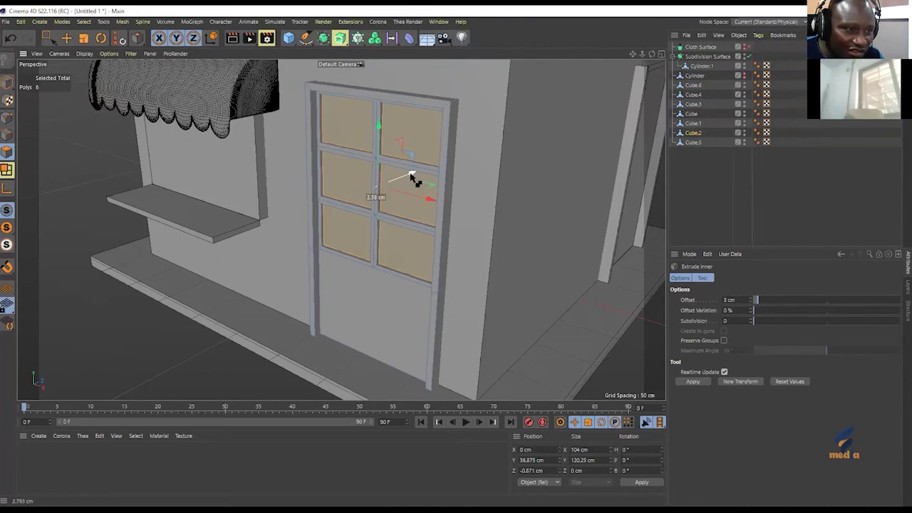
drag(412, 174, 410, 178)
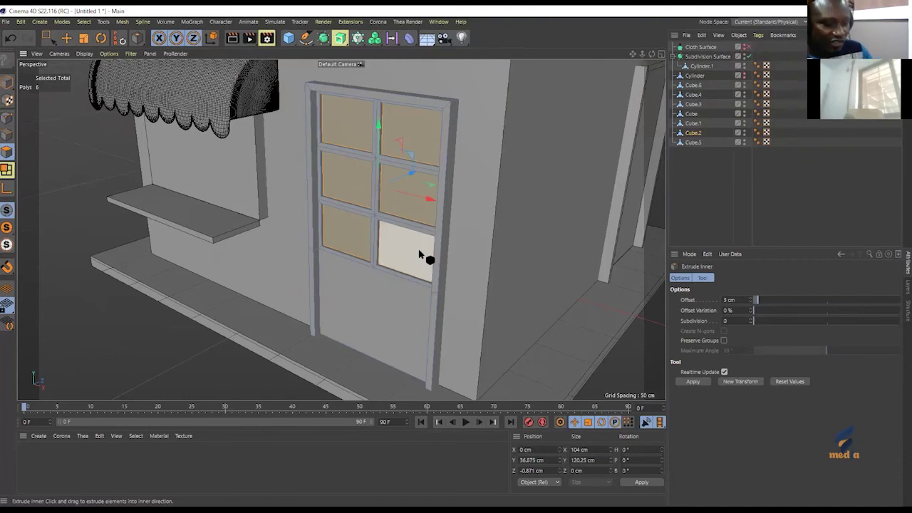
Render the view to check the paned door, then orbit sideways and restart Loop/Path Cut.
key(ctrl+r)
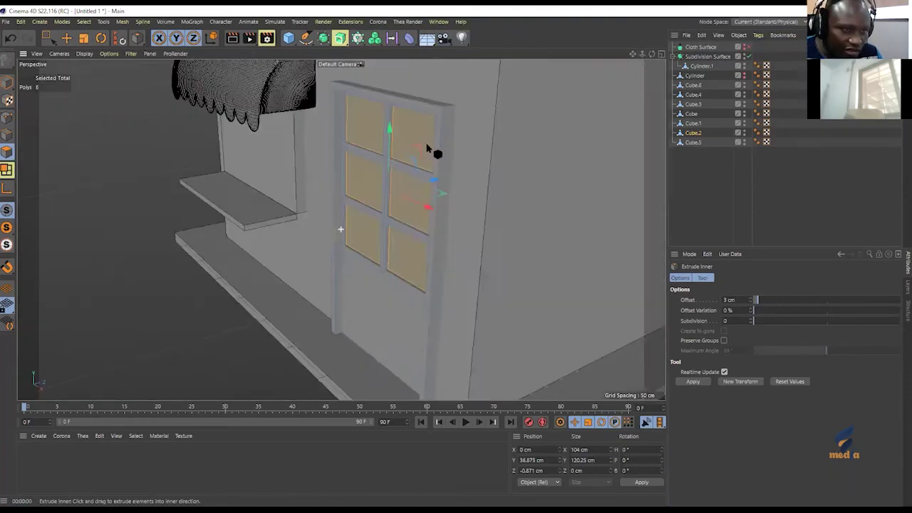
alt+drag(432, 149, 460, 155)
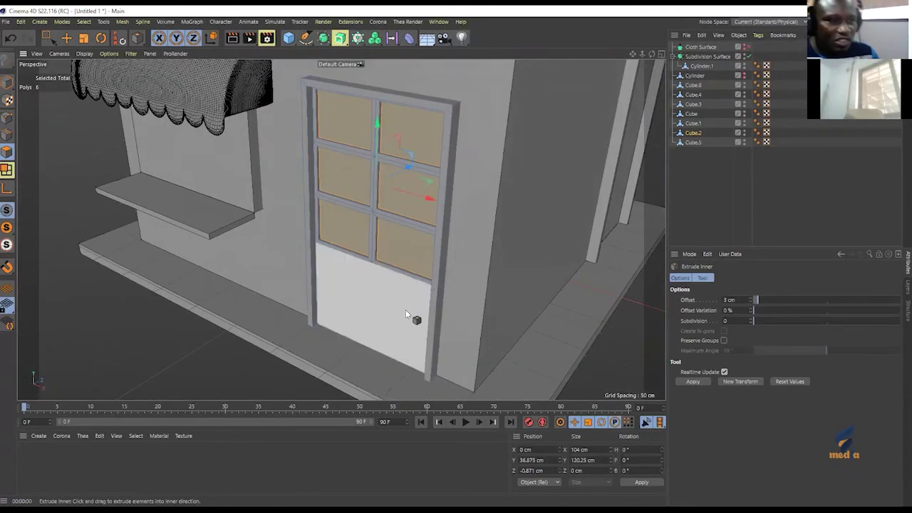
mouse_move(461, 146)
alt+mouse_down()
mouse_move(378, 141)
mouse_move(450, 145)
alt+mouse_up()
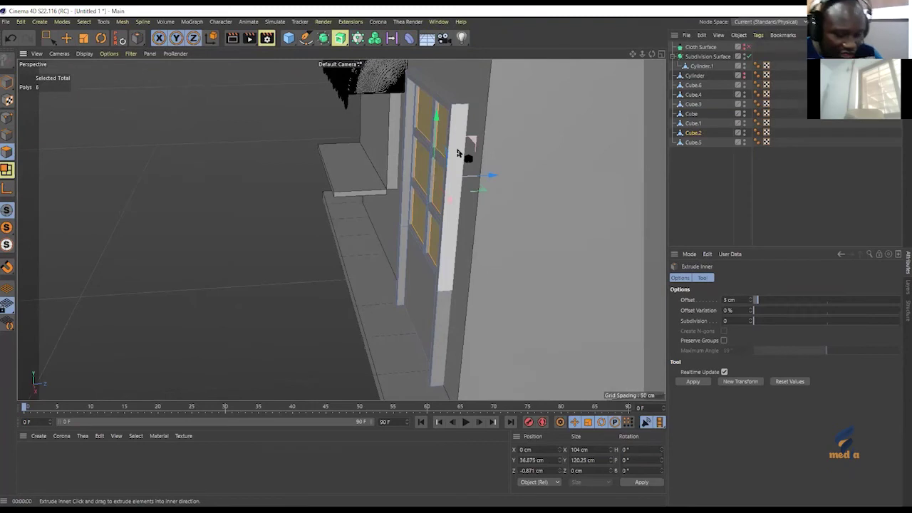
key(k)
key(l)
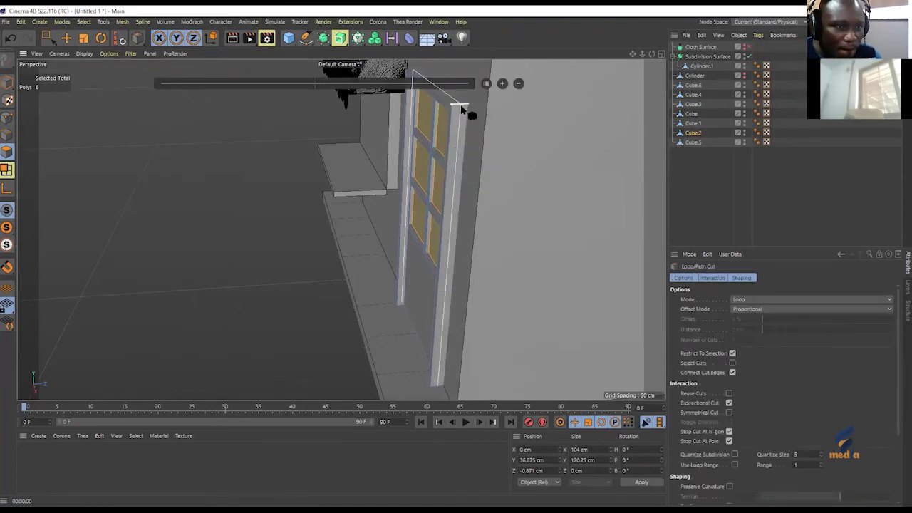
Frame the door profile in the side view and loop-cut the door frame's side edge at 53%.
middle_click(315, 214)
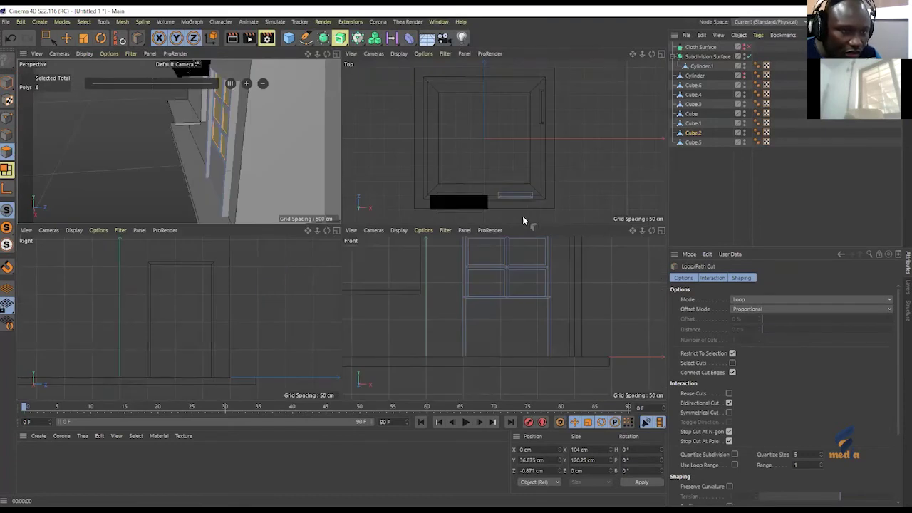
alt+middle_drag(163, 332, 316, 309)
middle_click(238, 324)
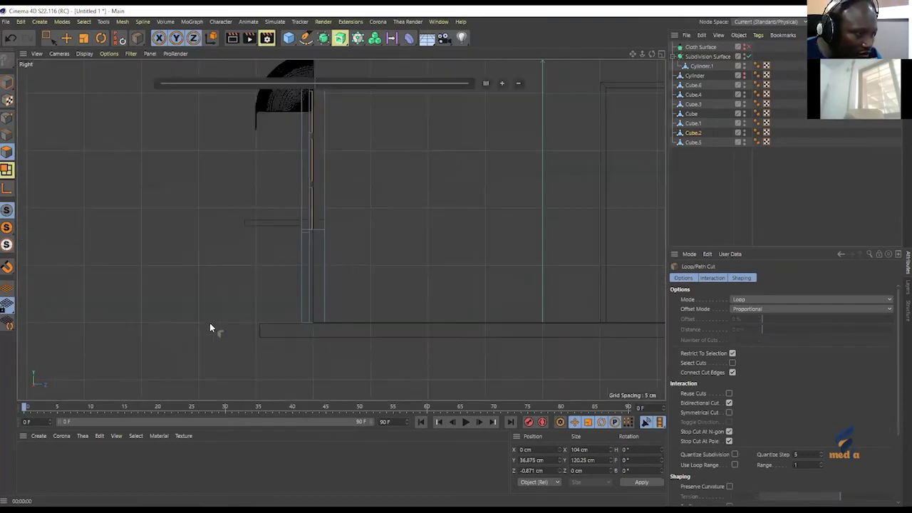
alt+middle_drag(328, 178, 322, 231)
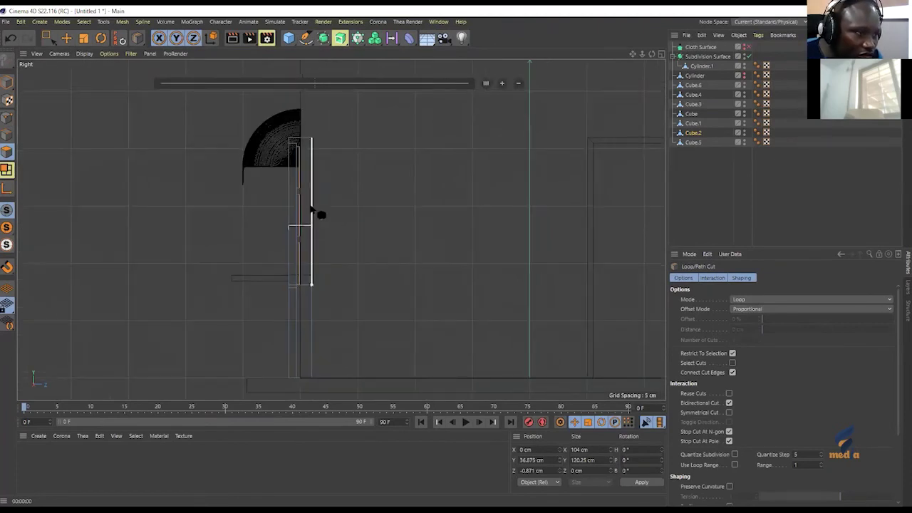
click(300, 141)
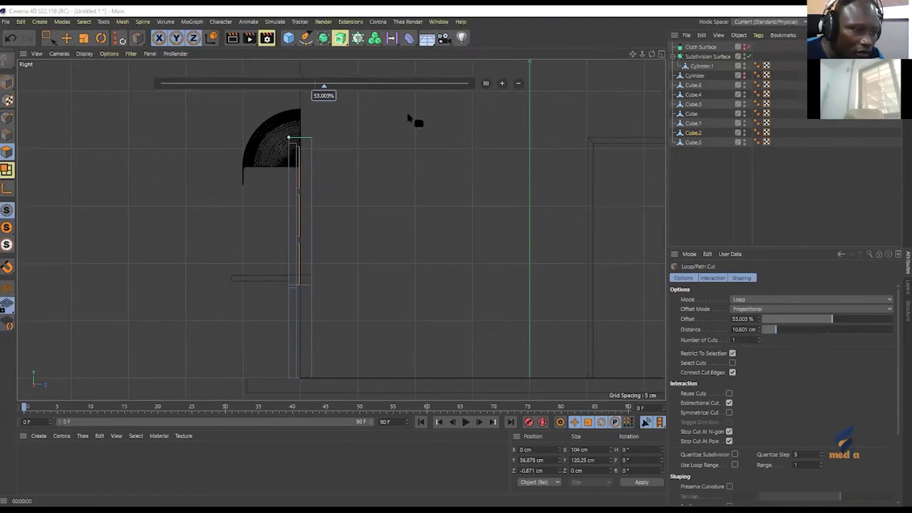
Turn off Restrict To Selection and add a 53% loop cut across the door frame's top edge.
middle_click(245, 165)
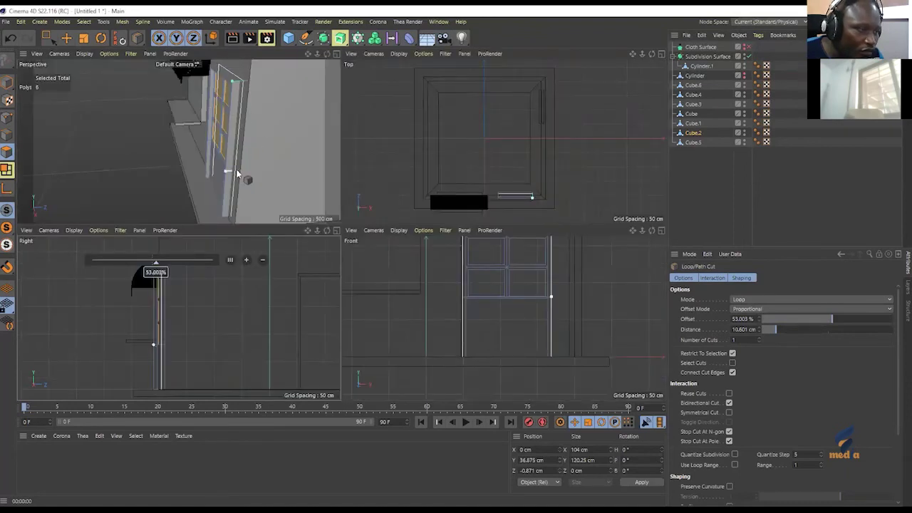
click(733, 354)
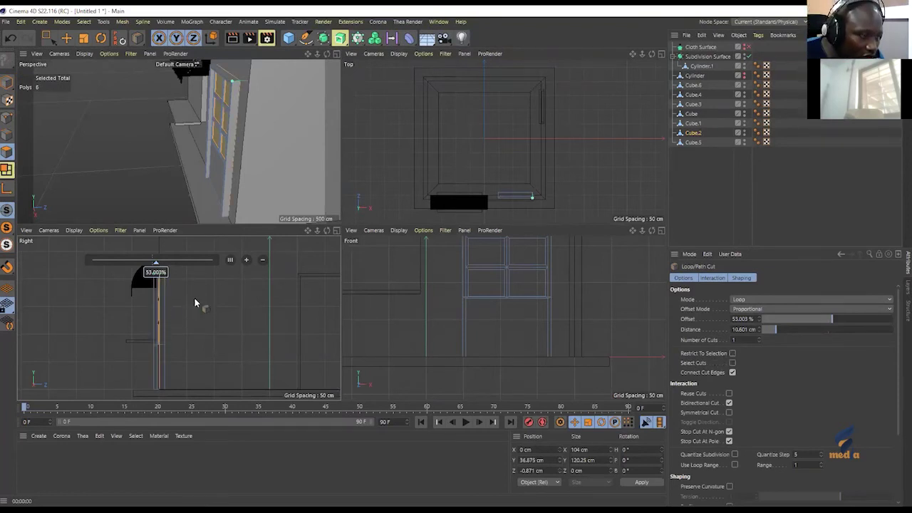
middle_click(184, 323)
scroll(277, 276, up, 5)
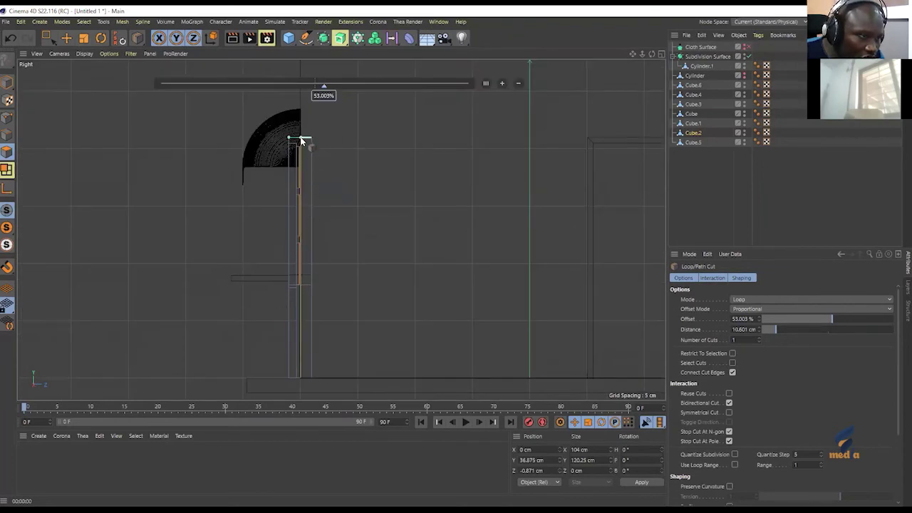
click(368, 172)
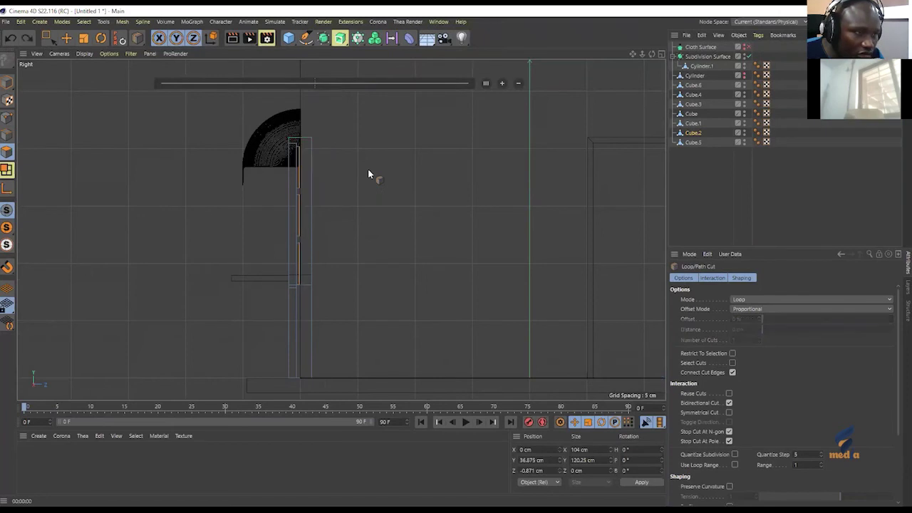
click(301, 141)
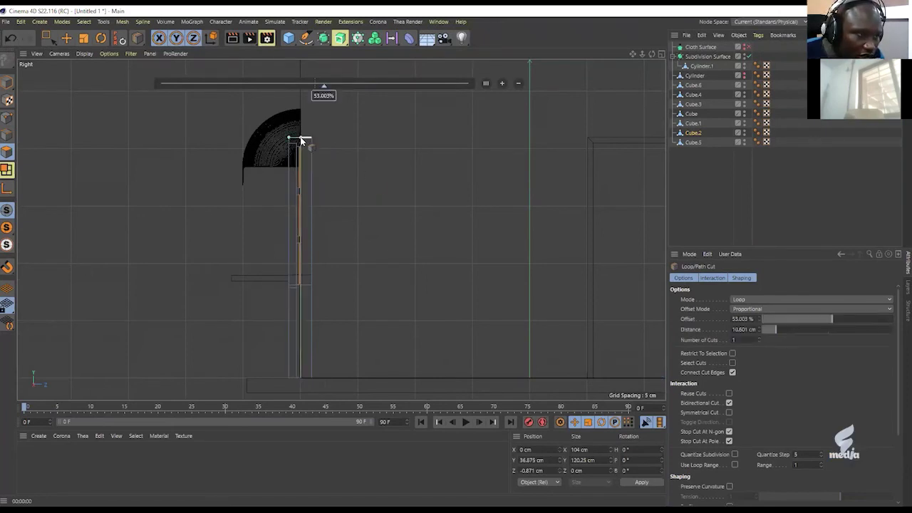
middle_click(291, 234)
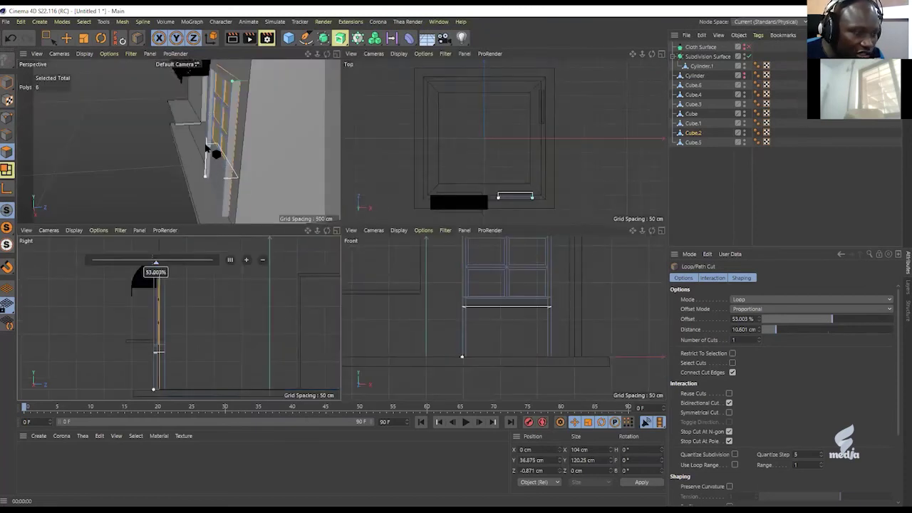
middle_click(167, 127)
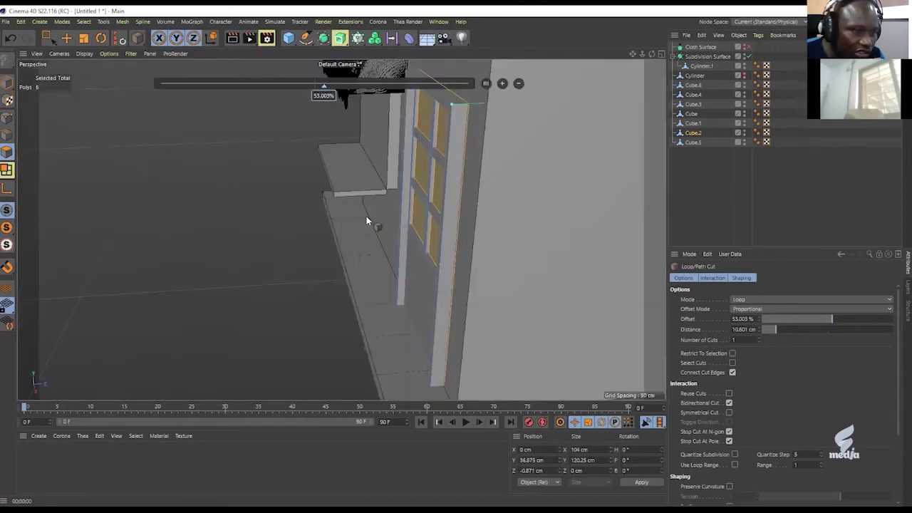
key(e)
alt+drag(461, 194, 443, 139)
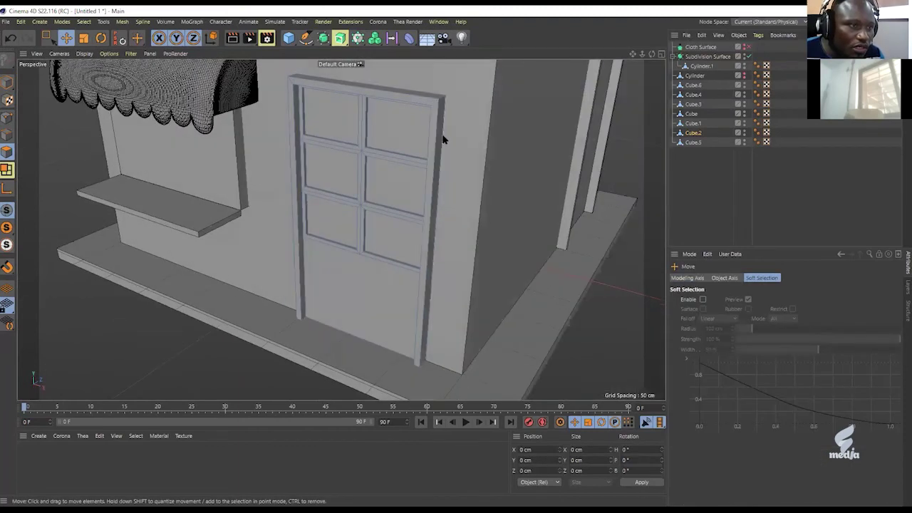
Switch to Model mode and select the shelf Cube.4 under the window.
scroll(443, 139, down, 5)
alt+drag(399, 167, 377, 202)
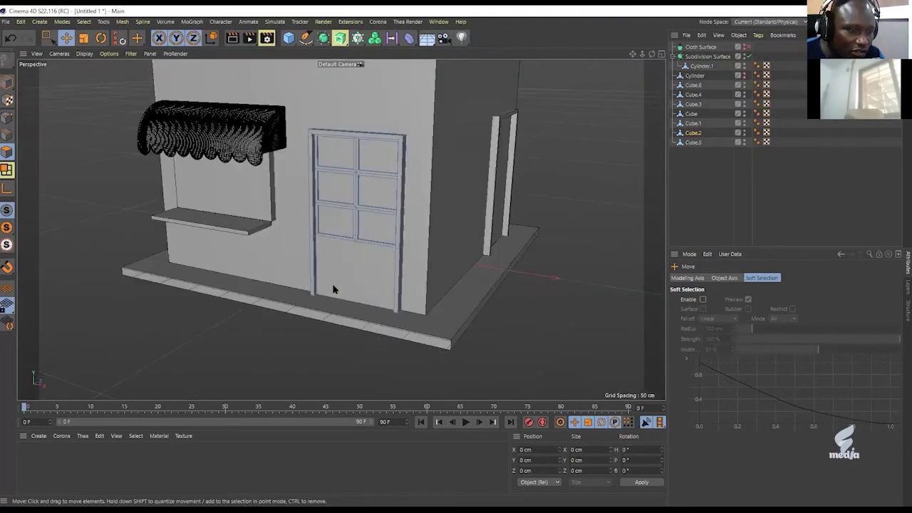
alt+drag(297, 211, 193, 212)
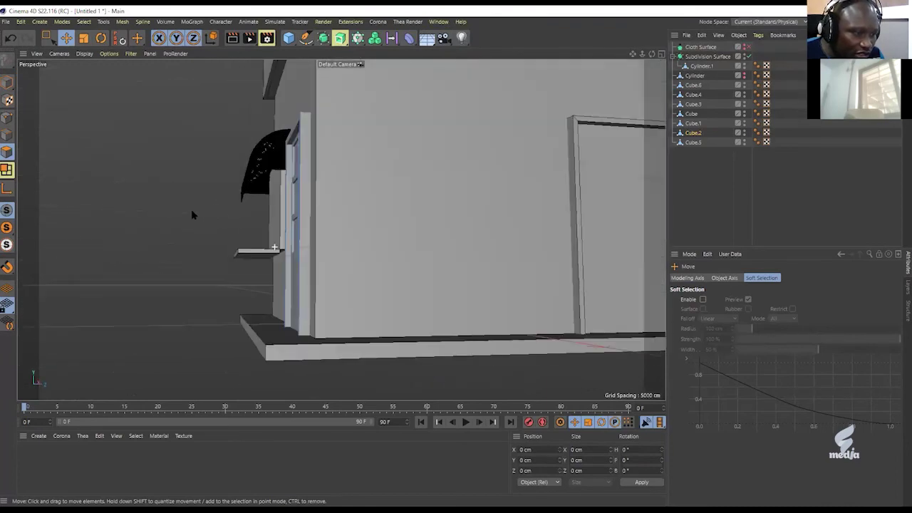
click(7, 82)
click(251, 259)
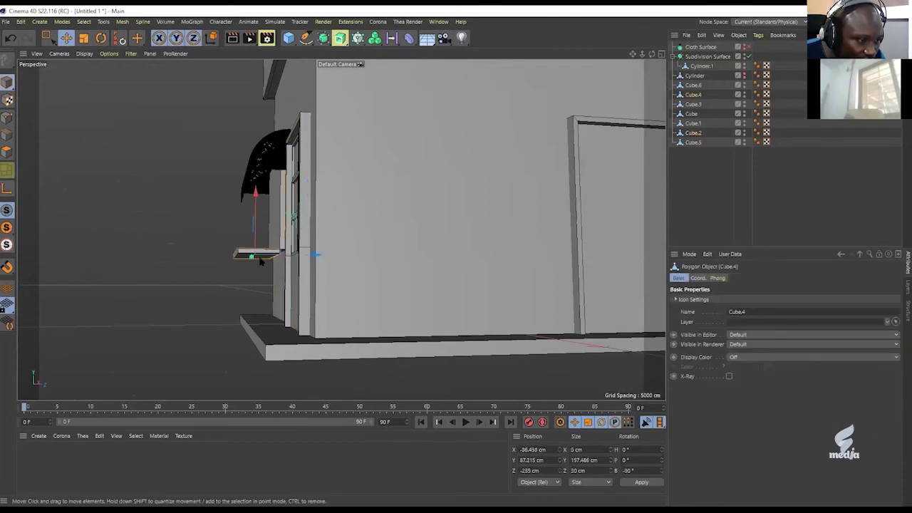
Raise Cube.4's Y position from 87.215 to 87.361 cm, then deselect it.
scroll(273, 265, up, 5)
mouse_move(320, 255)
alt+mouse_down()
mouse_move(301, 262)
mouse_move(331, 263)
alt+mouse_up()
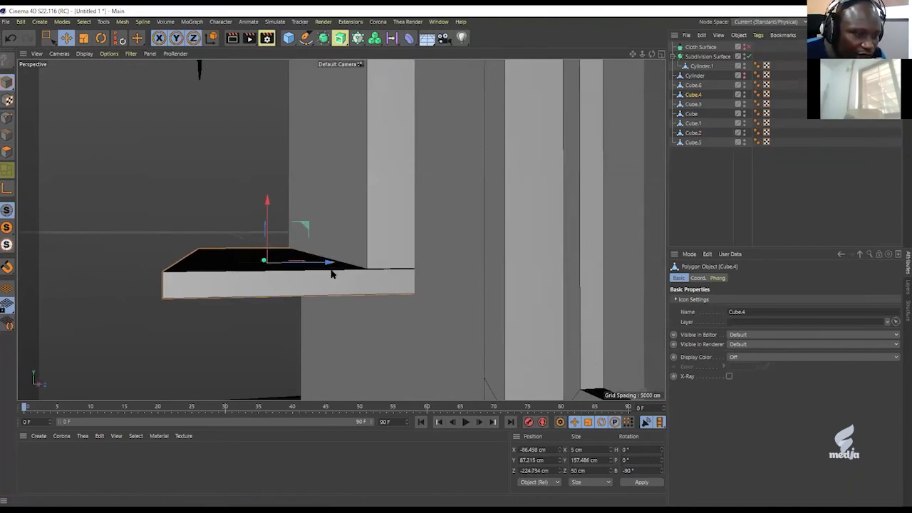
drag(268, 206, 268, 204)
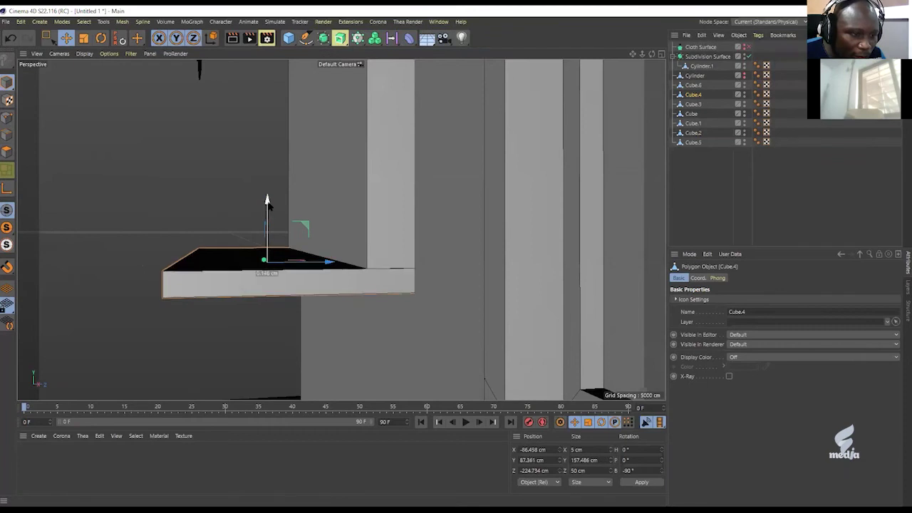
click(159, 197)
scroll(242, 320, down, 3)
scroll(344, 266, down, 2)
scroll(397, 210, down, 3)
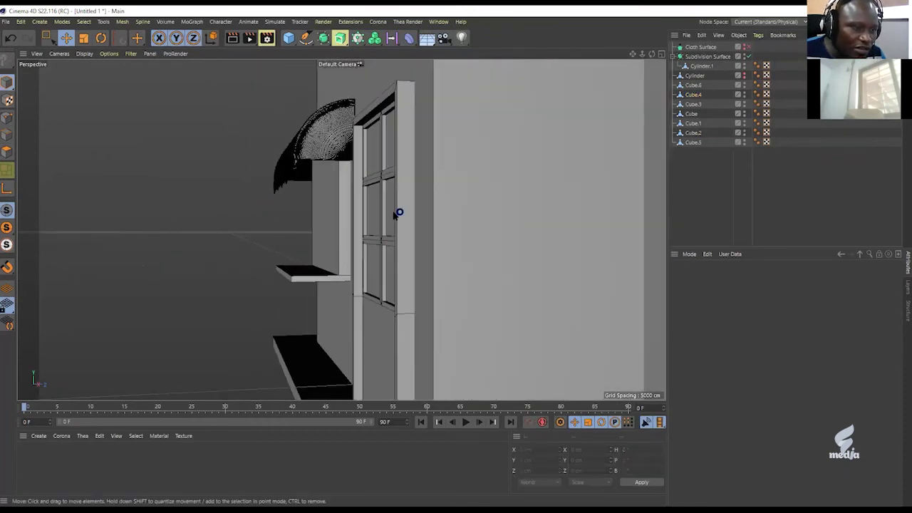
scroll(466, 193, down, 4)
alt+drag(372, 226, 524, 211)
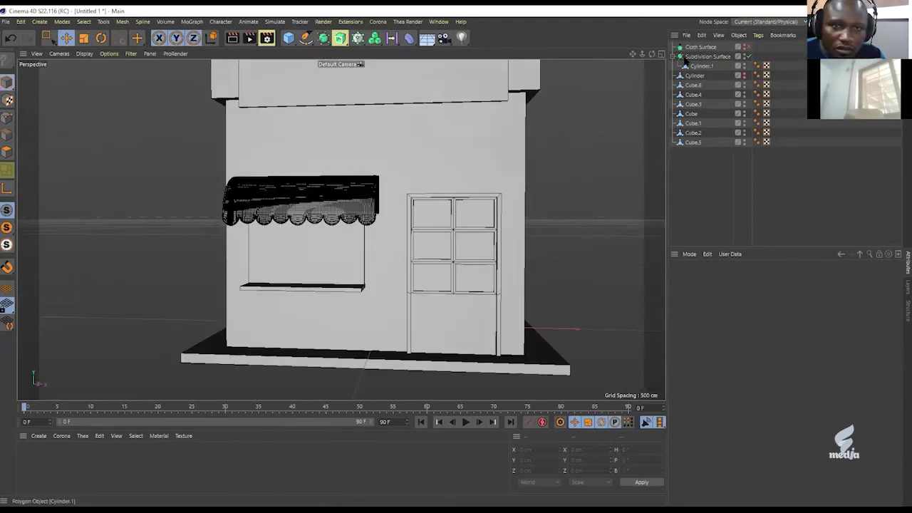
Collapse the Subdivision Surface group and hide the awning in the viewport.
click(673, 58)
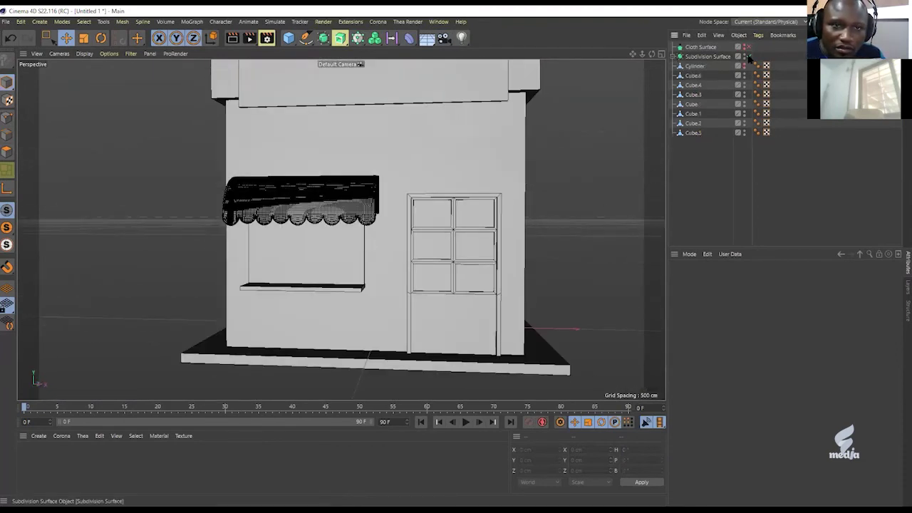
click(747, 56)
click(747, 56)
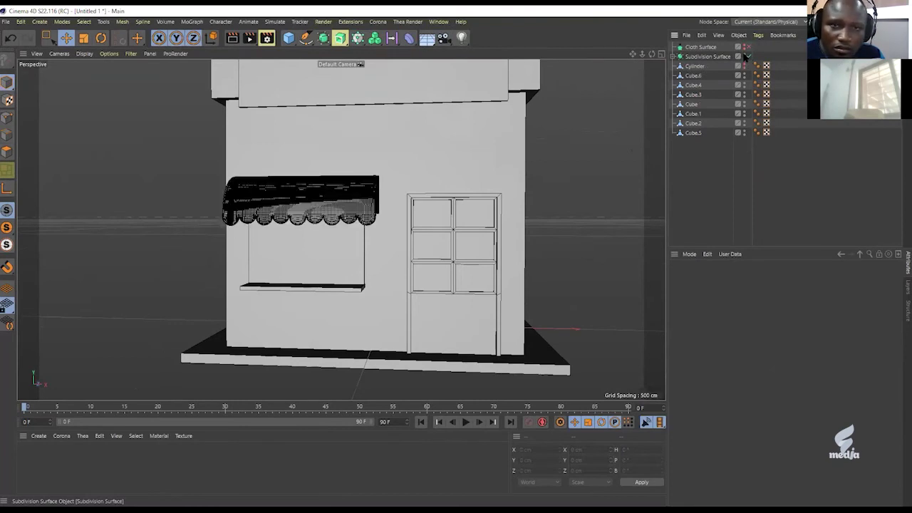
click(745, 55)
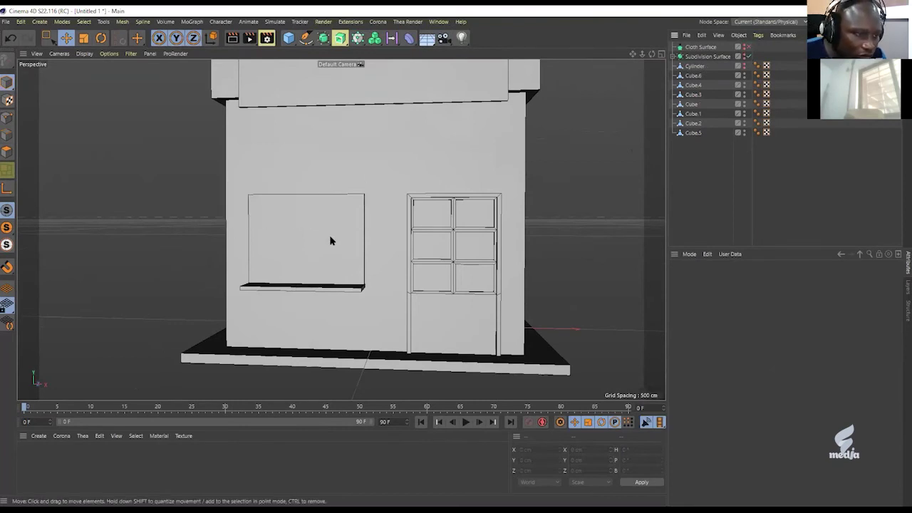
Select the window panel Cube.3 and, in Polygon mode, pick its front face.
alt+middle_drag(330, 238, 338, 209)
alt+drag(339, 208, 320, 246)
scroll(341, 208, up, 5)
click(259, 178)
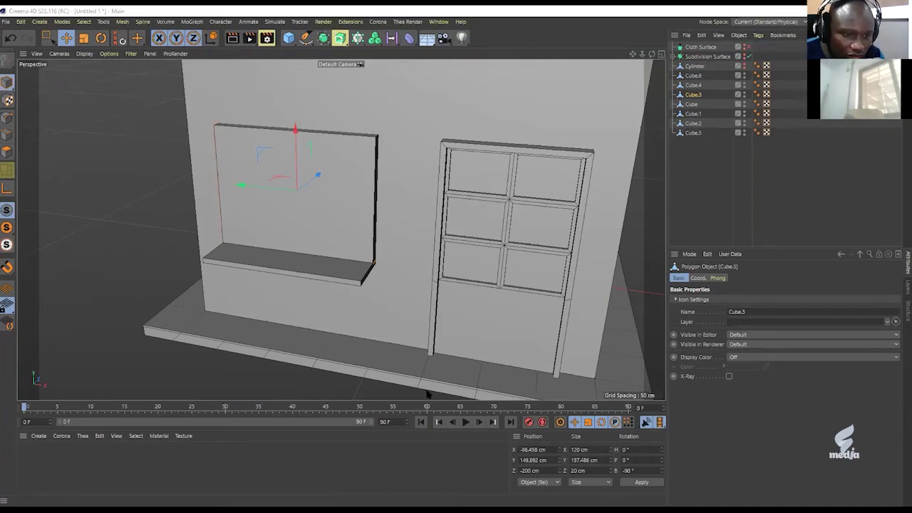
click(554, 346)
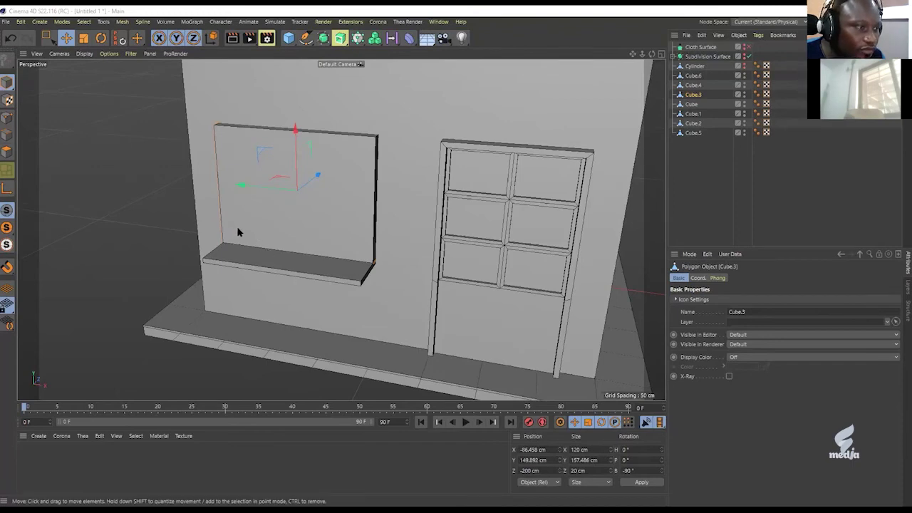
mouse_move(261, 200)
alt+mouse_down()
mouse_move(281, 179)
mouse_move(254, 191)
alt+mouse_up()
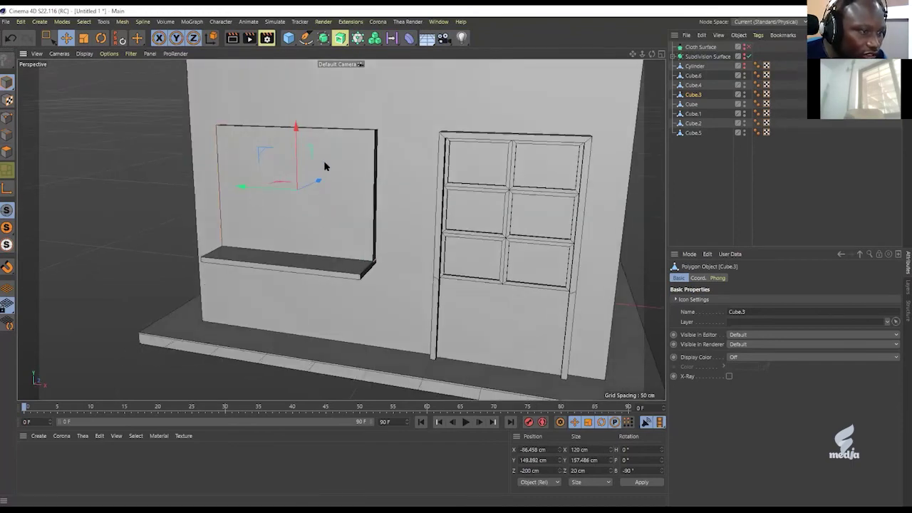
alt+drag(316, 179, 299, 191)
click(7, 152)
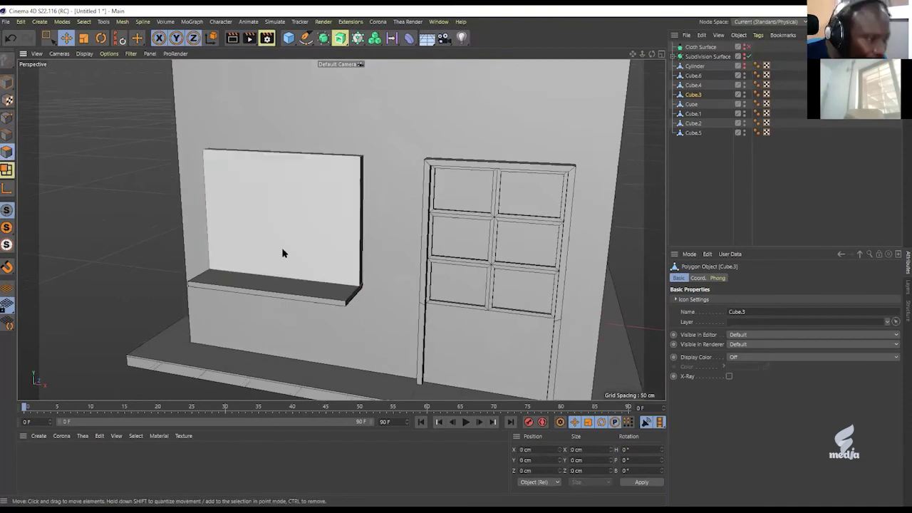
click(276, 201)
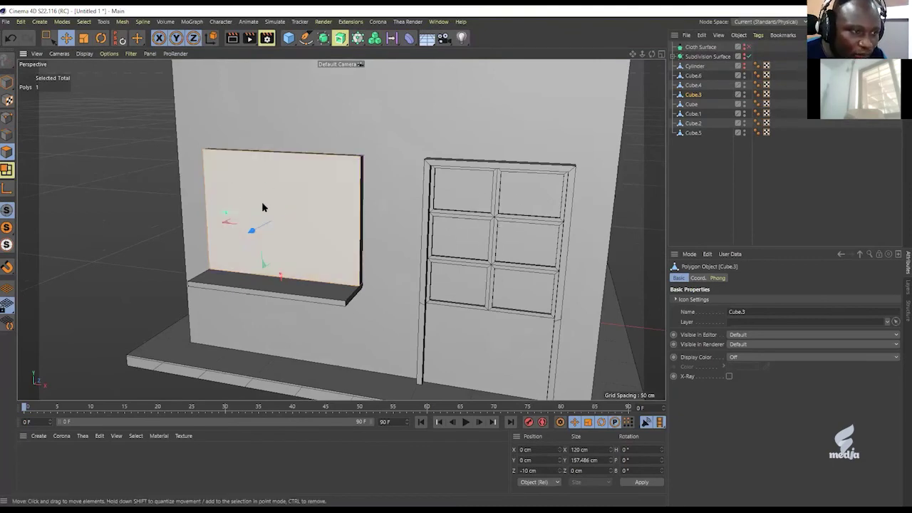
Apply Extrude Inner with a 5 cm offset to the window face, checking Front and Perspective views.
key(m)
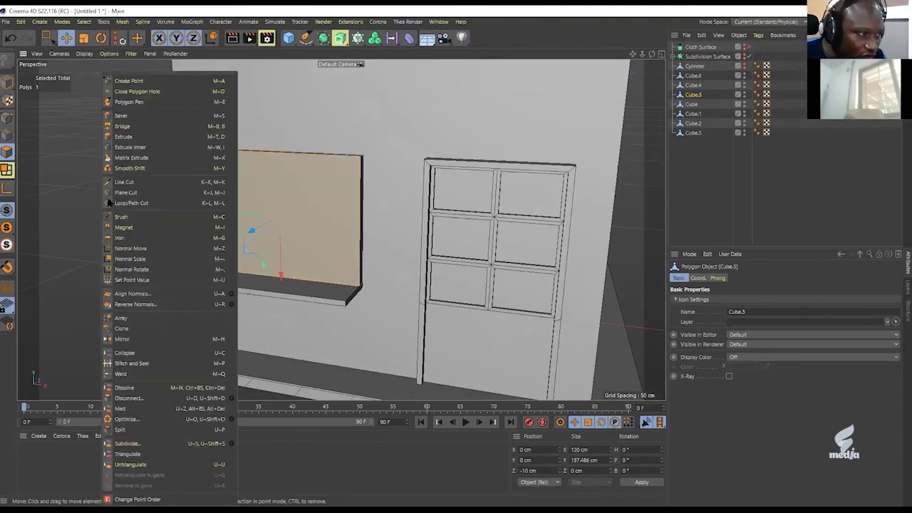
click(128, 147)
click(726, 300)
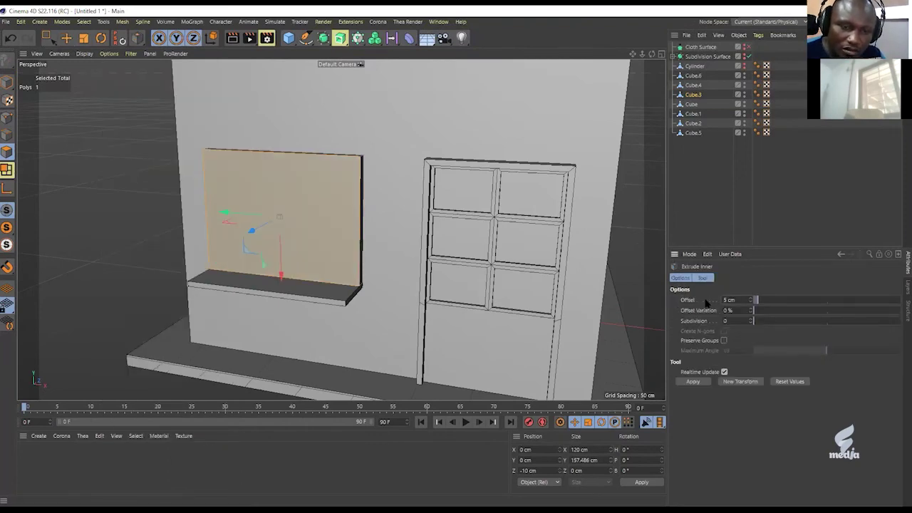
key(Return)
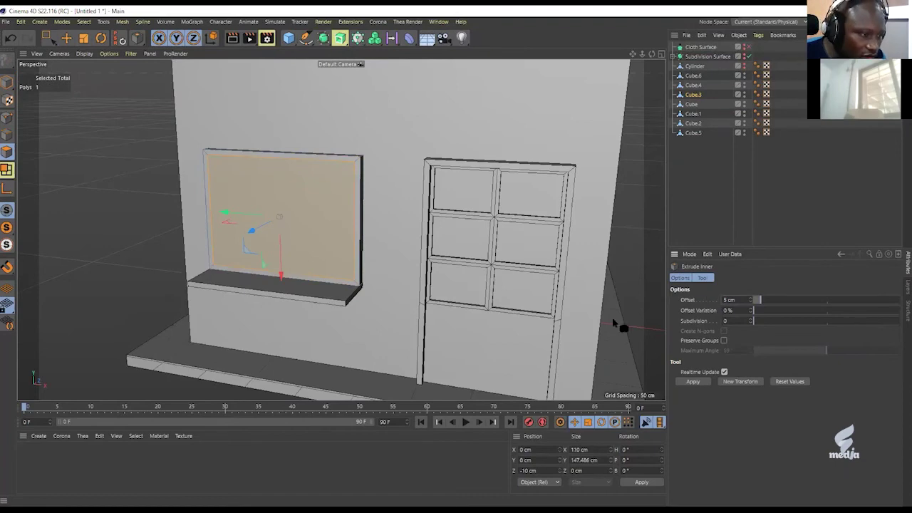
middle_click(462, 310)
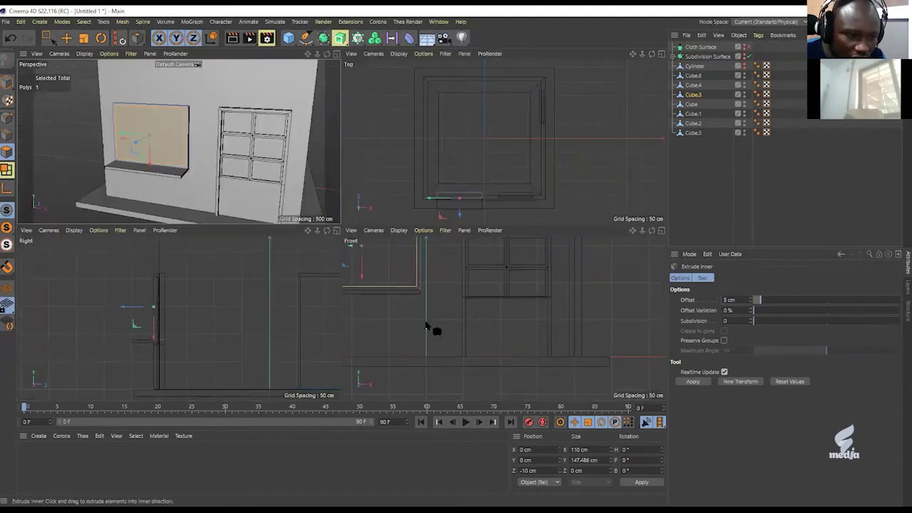
middle_click(426, 326)
key(s)
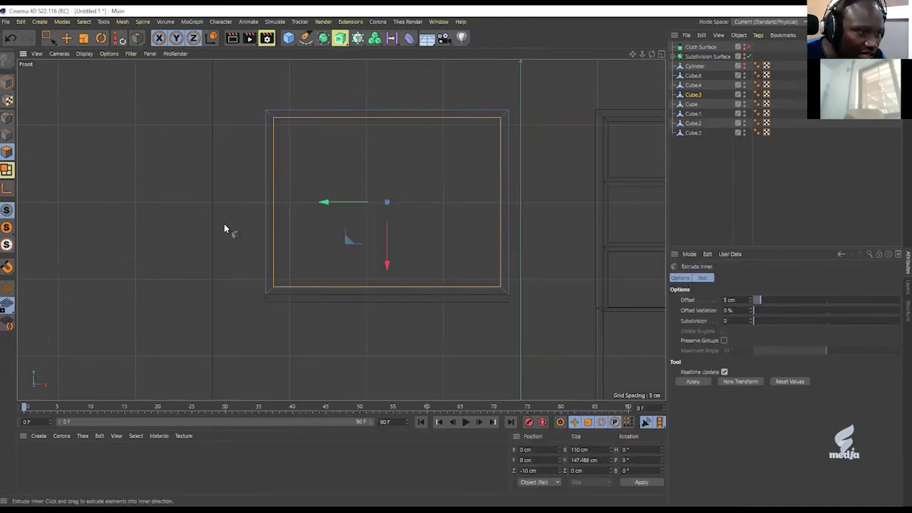
middle_click(191, 157)
middle_click(191, 157)
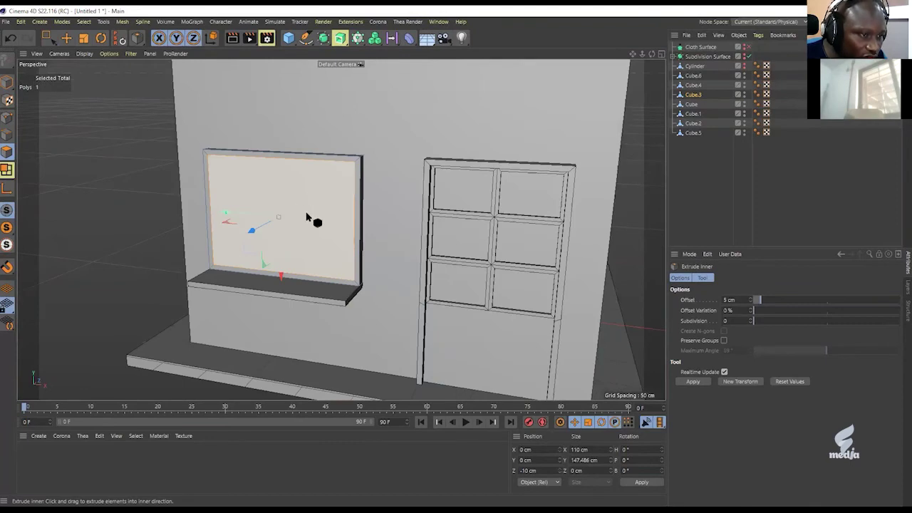
alt+drag(304, 215, 222, 225)
alt+drag(302, 204, 411, 224)
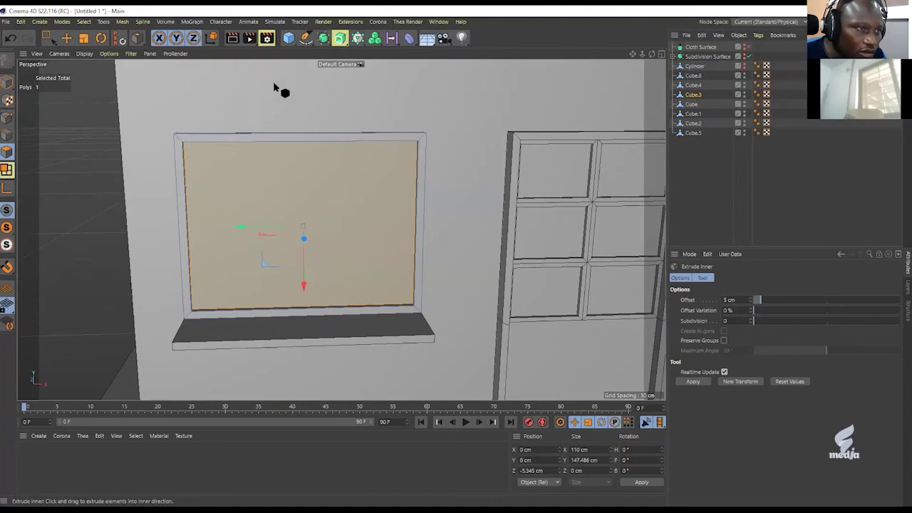
With Restrict To Selection on, add vertical and horizontal loop cuts at 50% through the window polygon.
key(k)
key(l)
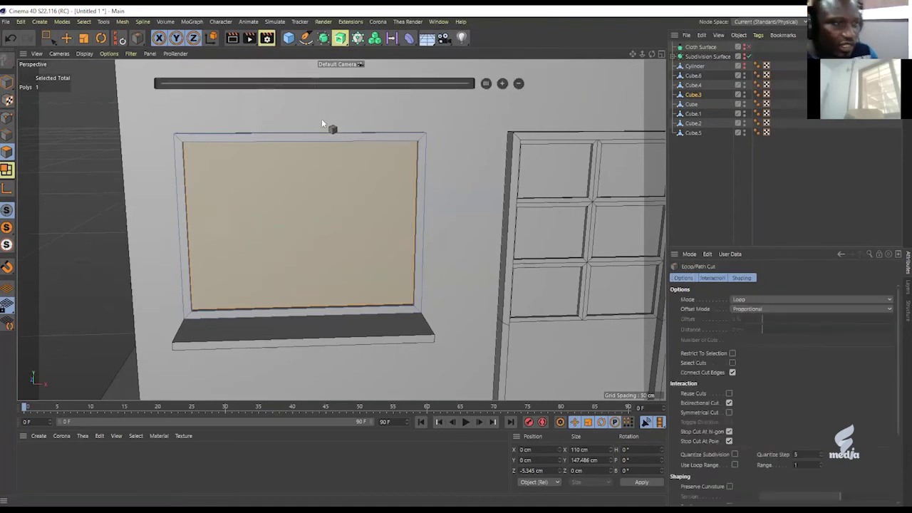
click(732, 354)
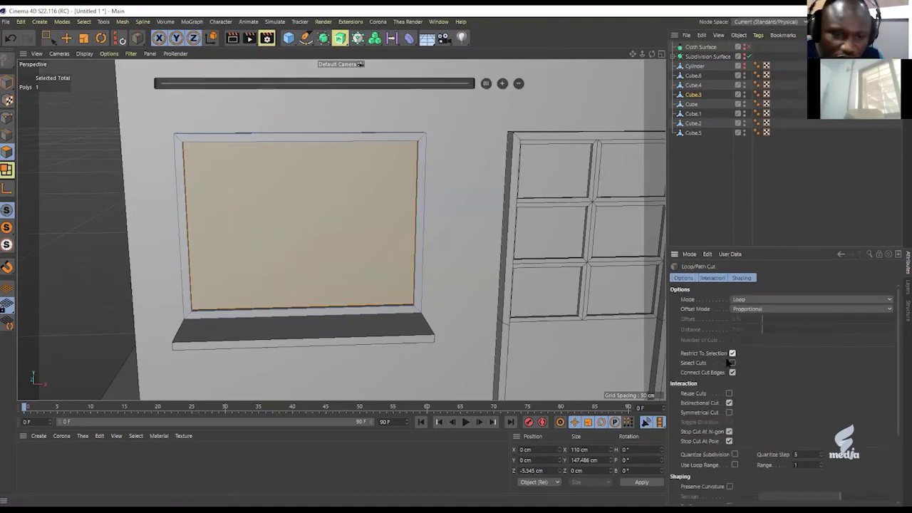
click(305, 141)
click(486, 83)
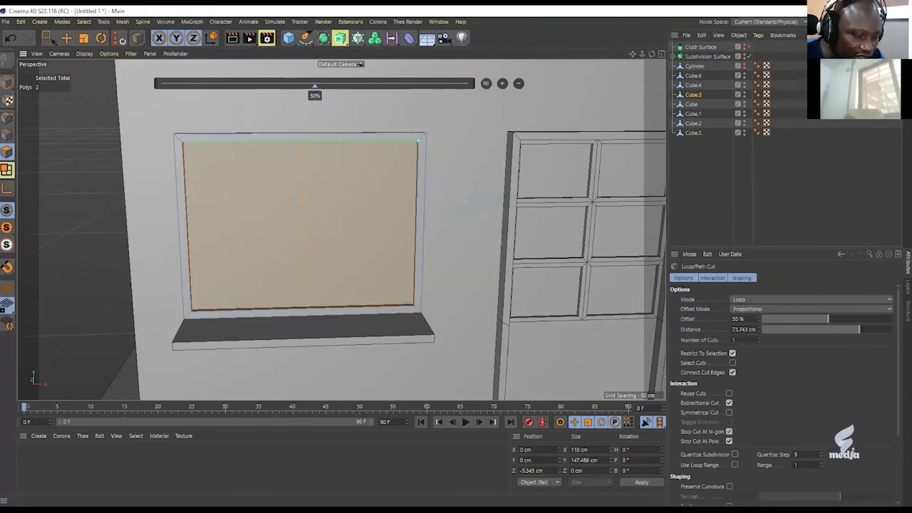
click(417, 225)
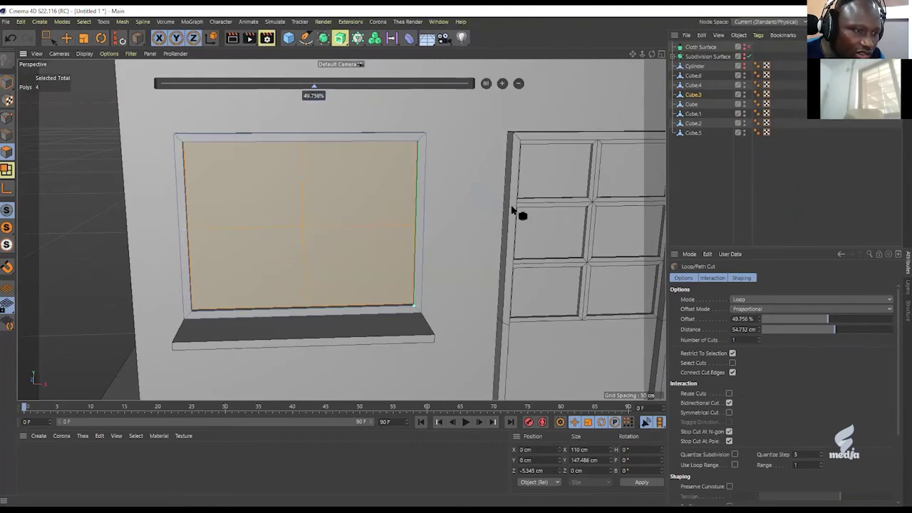
click(487, 84)
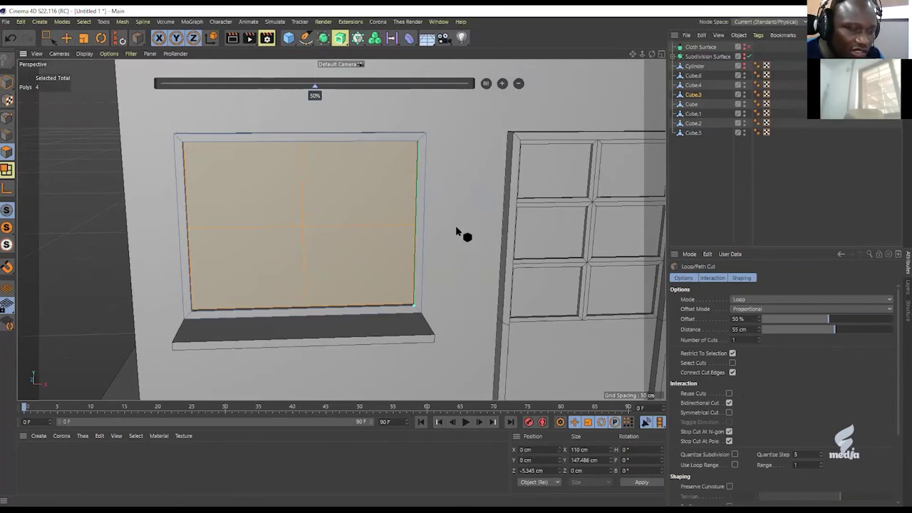
Inset the four window panes individually with Extrude Inner at a 3 cm offset.
right_click(468, 114)
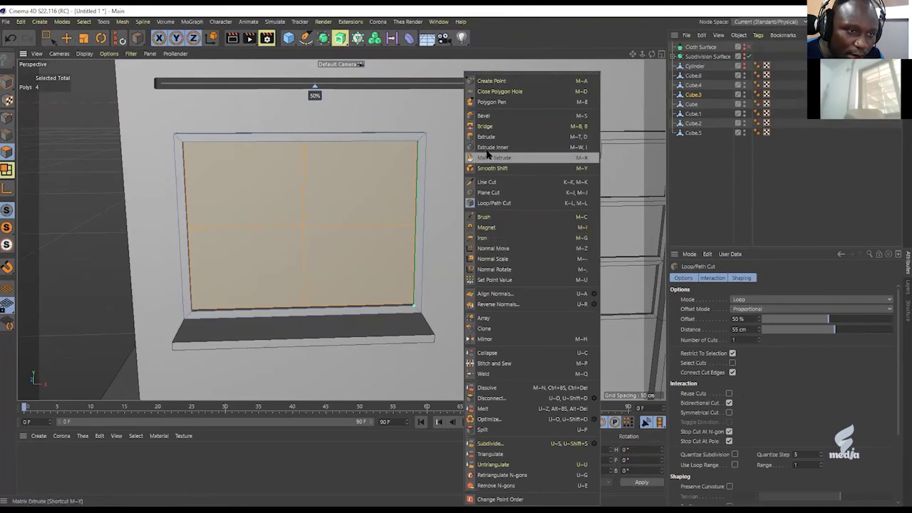
click(492, 147)
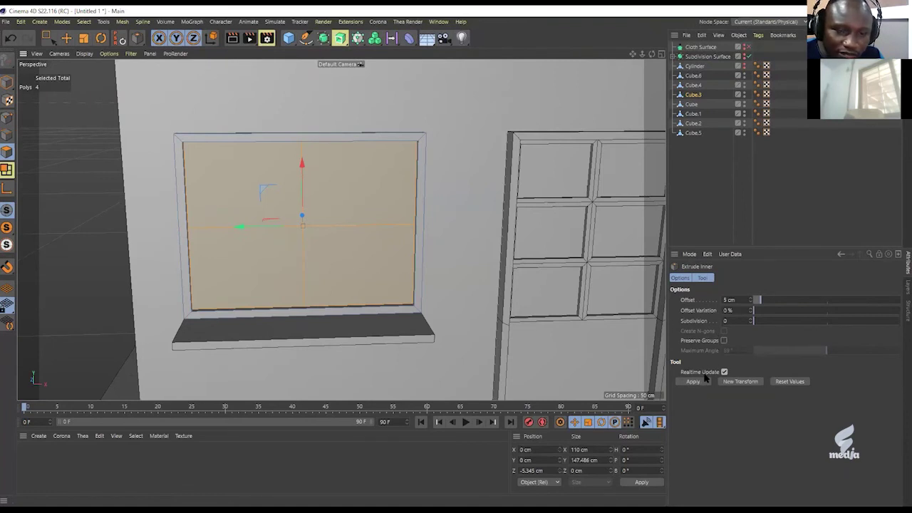
double_click(726, 300)
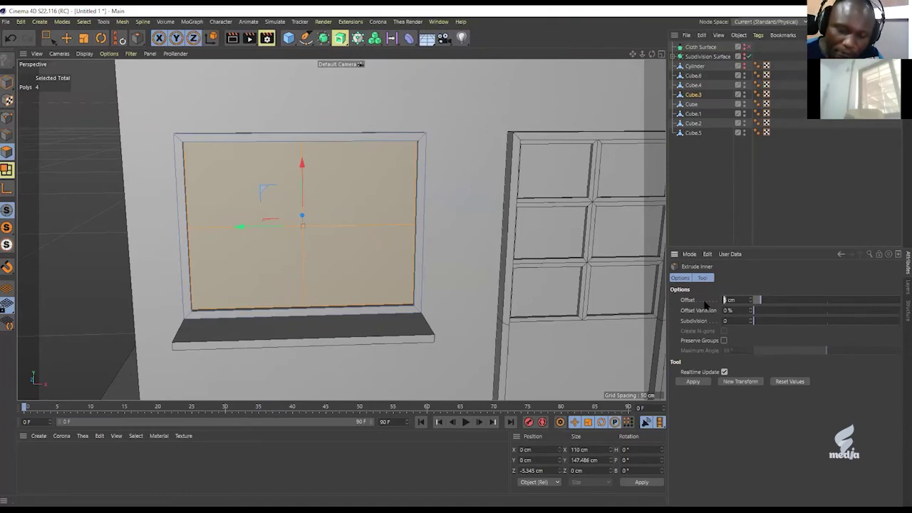
text(3)
key(Return)
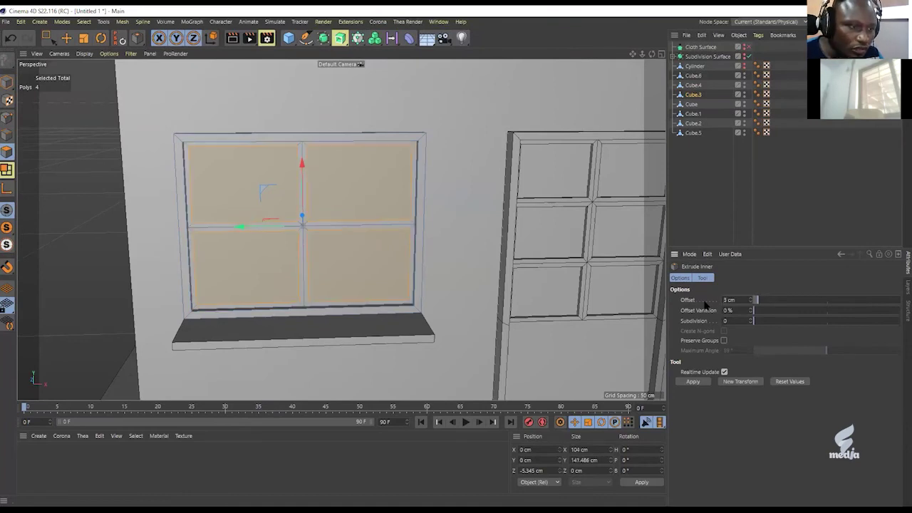
Push the four panes back into the window to recess them, then zoom out to the whole building.
alt+drag(373, 240, 218, 240)
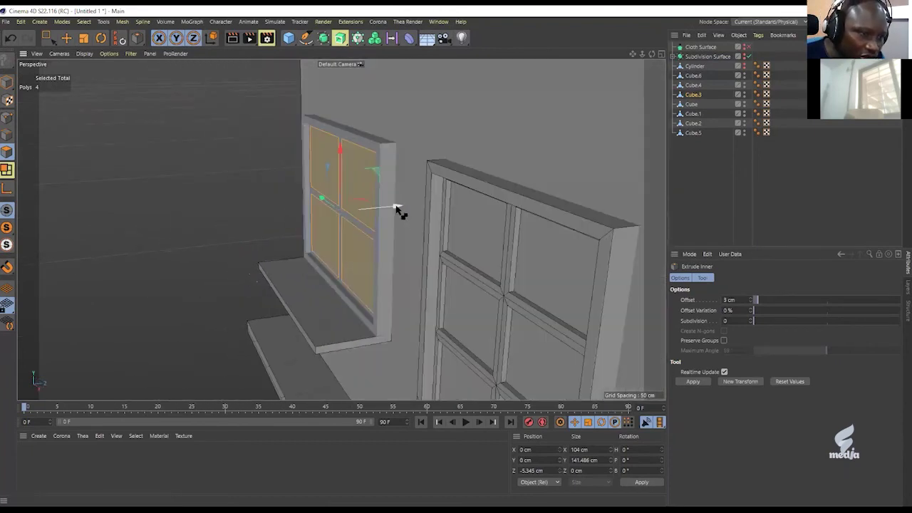
drag(396, 206, 398, 206)
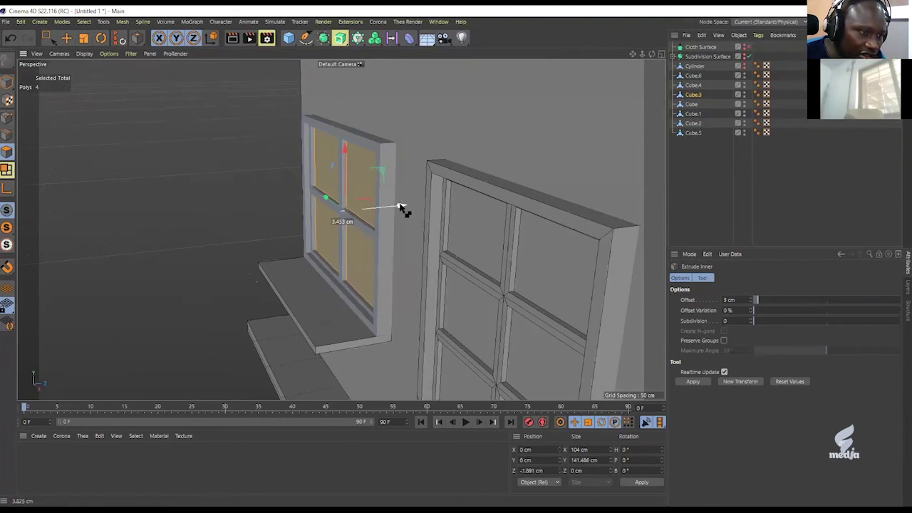
drag(399, 204, 403, 205)
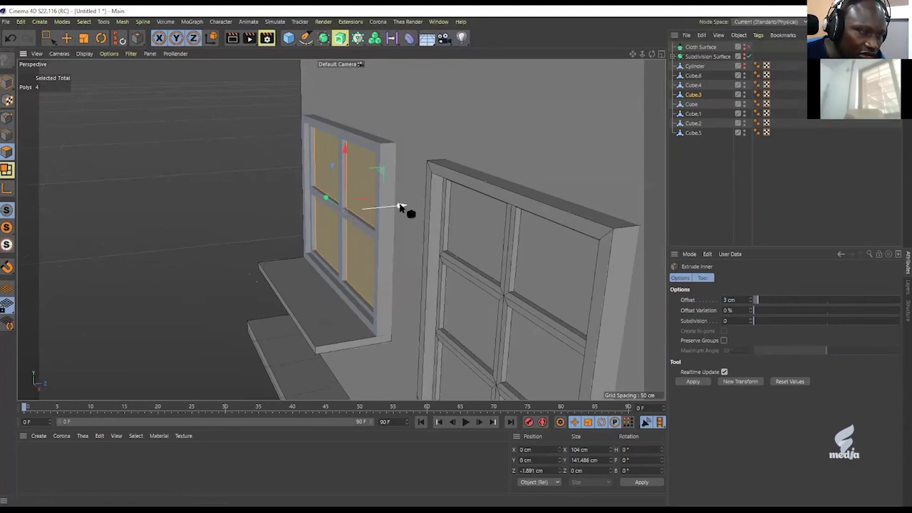
alt+drag(350, 193, 376, 197)
scroll(491, 230, down, 10)
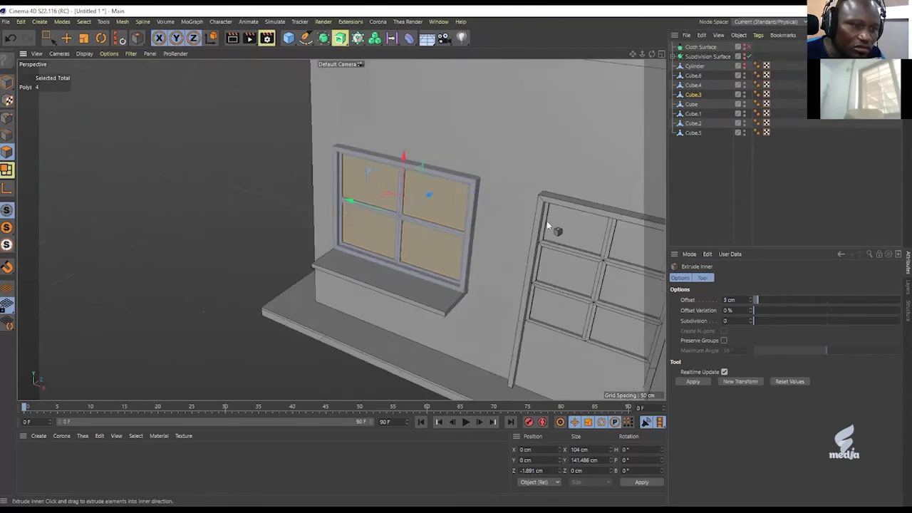
alt+drag(456, 246, 387, 259)
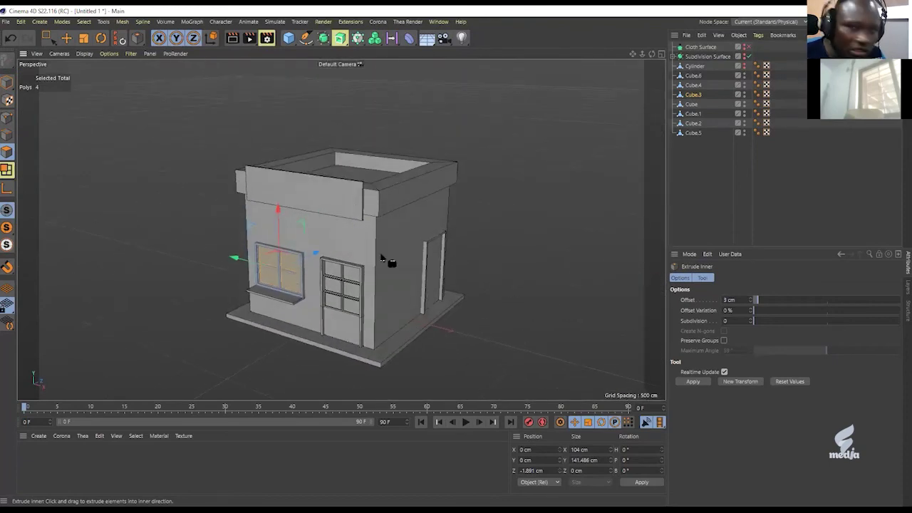
Re-enable the Subdivision Surface to show the scalloped awning and switch display to Gouraud Shading.
click(748, 56)
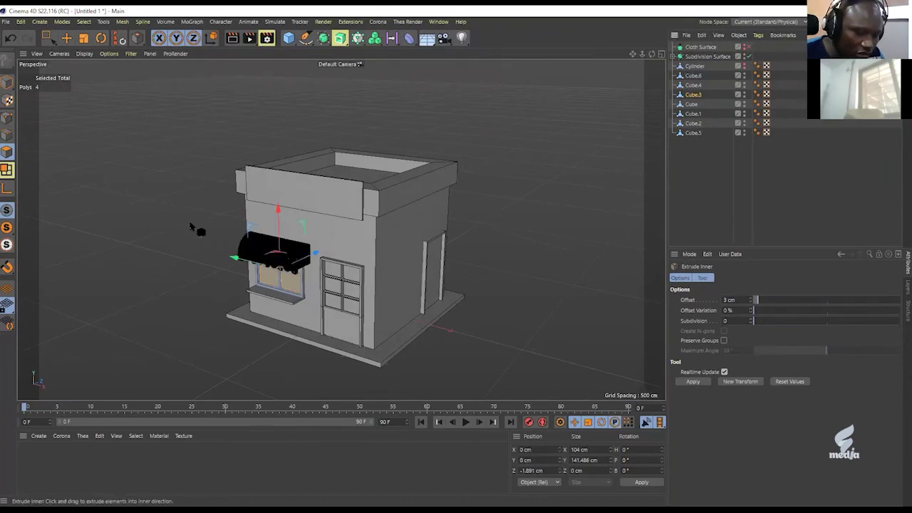
key(n)
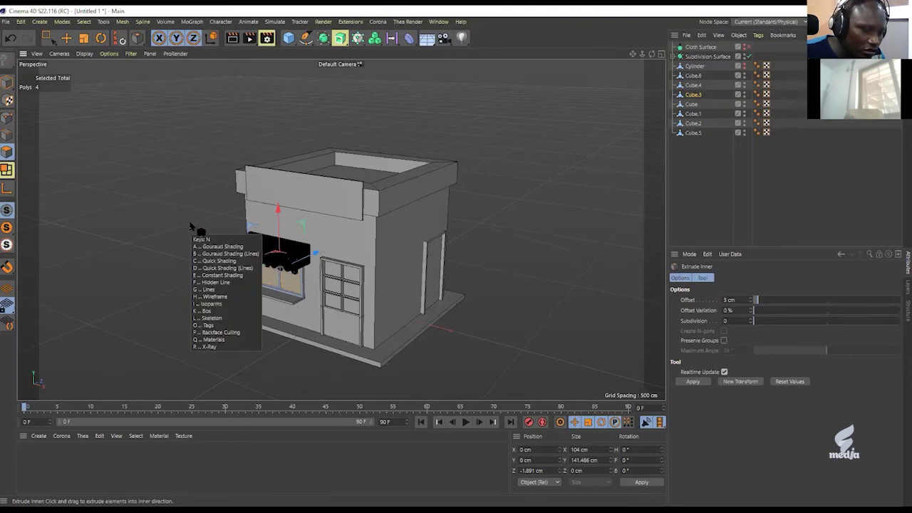
key(a)
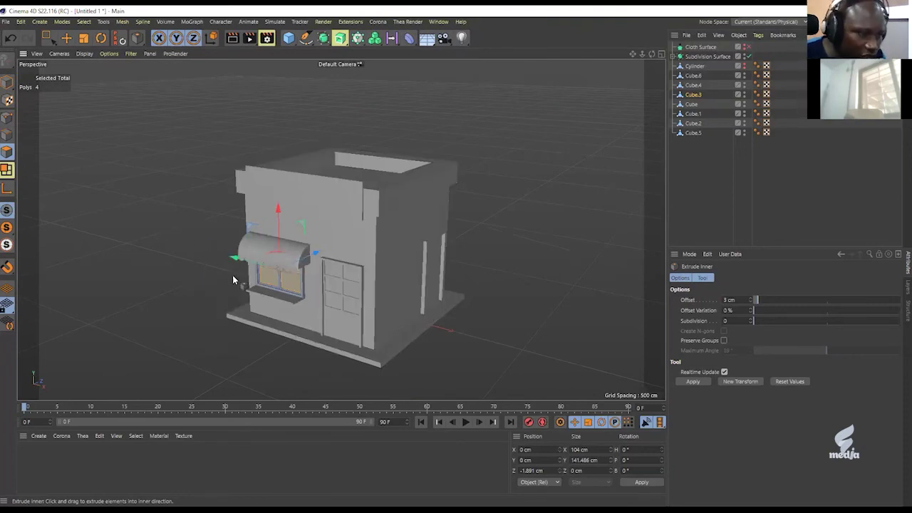
alt+middle_drag(295, 271, 308, 242)
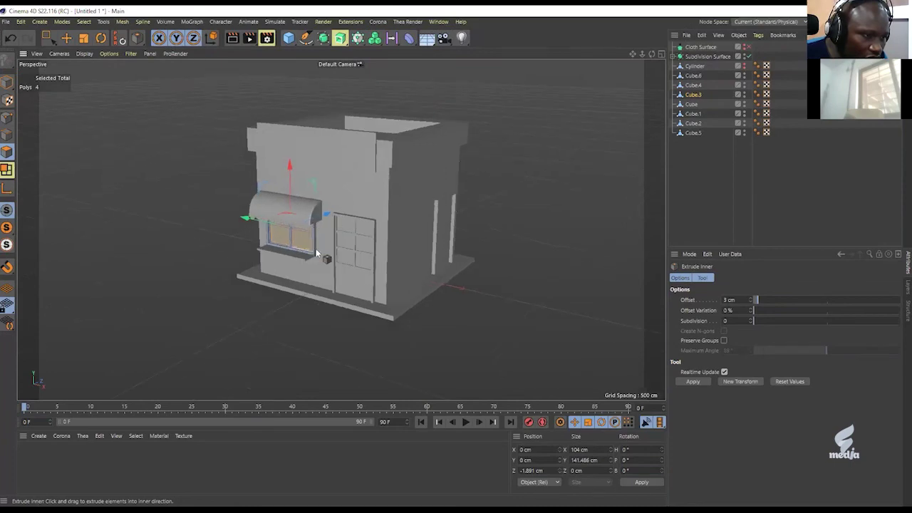
scroll(306, 240, up, 6)
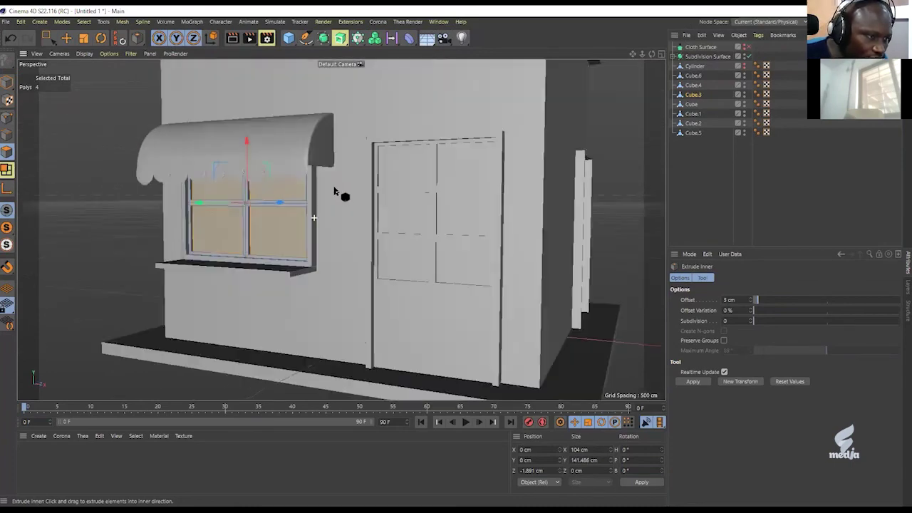
alt+drag(333, 191, 316, 213)
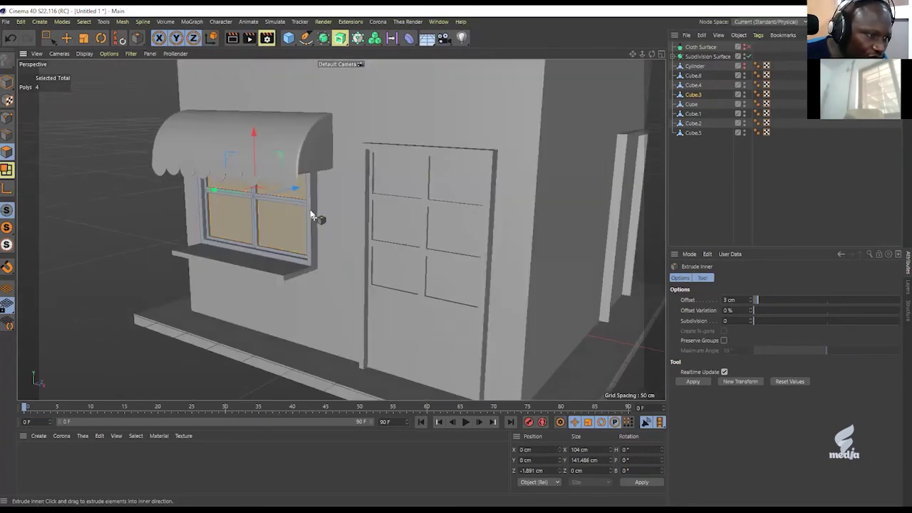
Return to Model mode with the Move tool and orbit to face the awning, window and door.
click(7, 82)
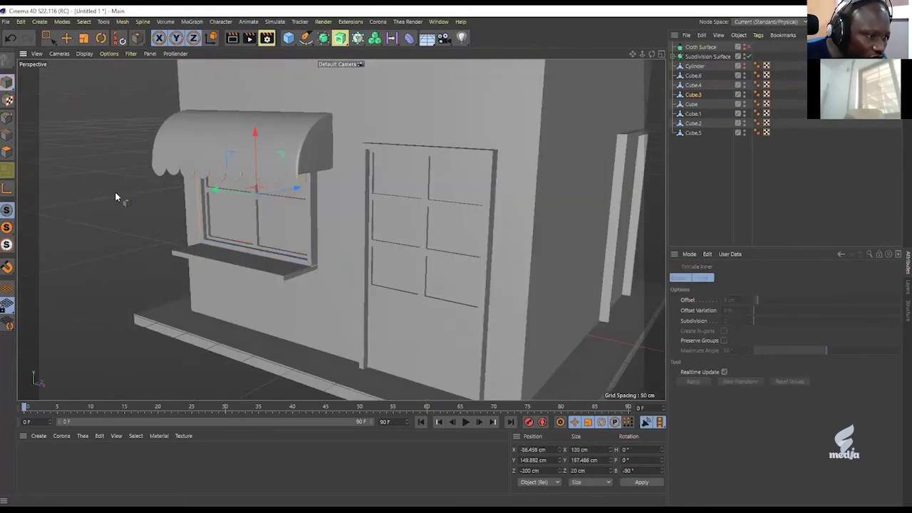
click(67, 40)
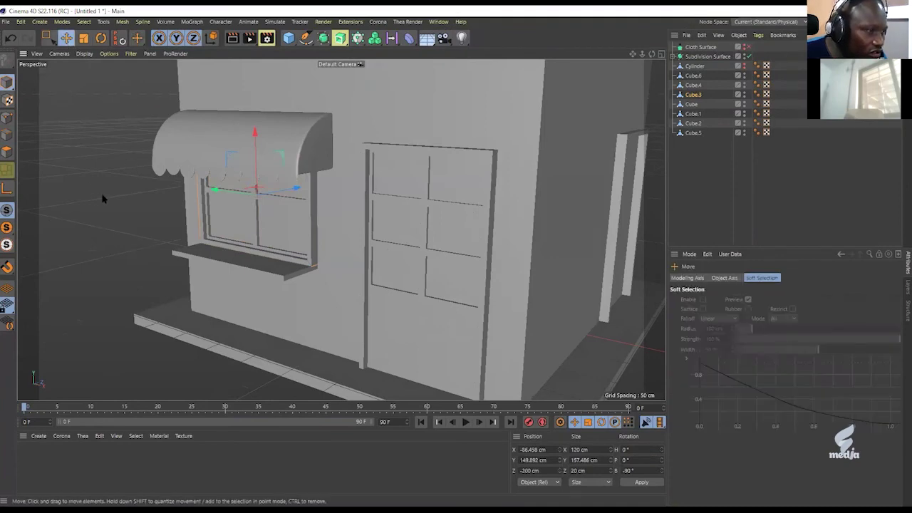
scroll(452, 290, down, 5)
alt+middle_drag(481, 232, 350, 234)
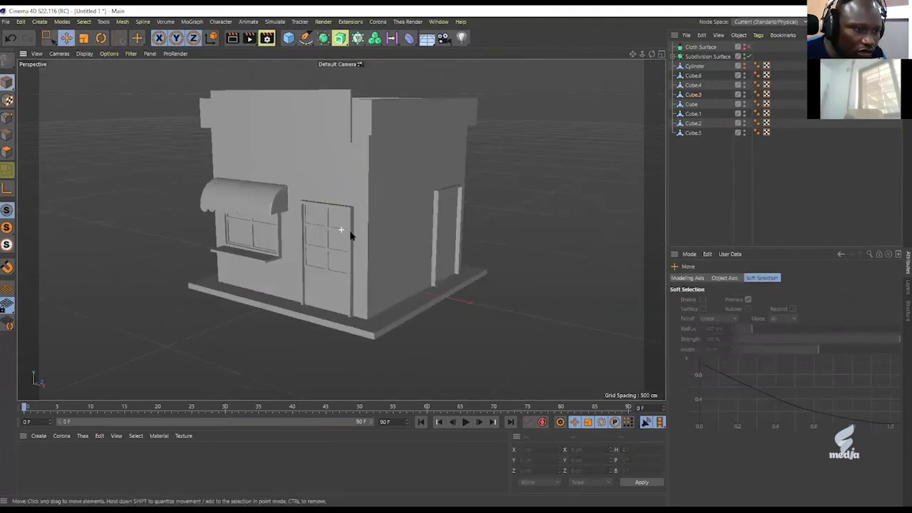
alt+drag(342, 188, 297, 202)
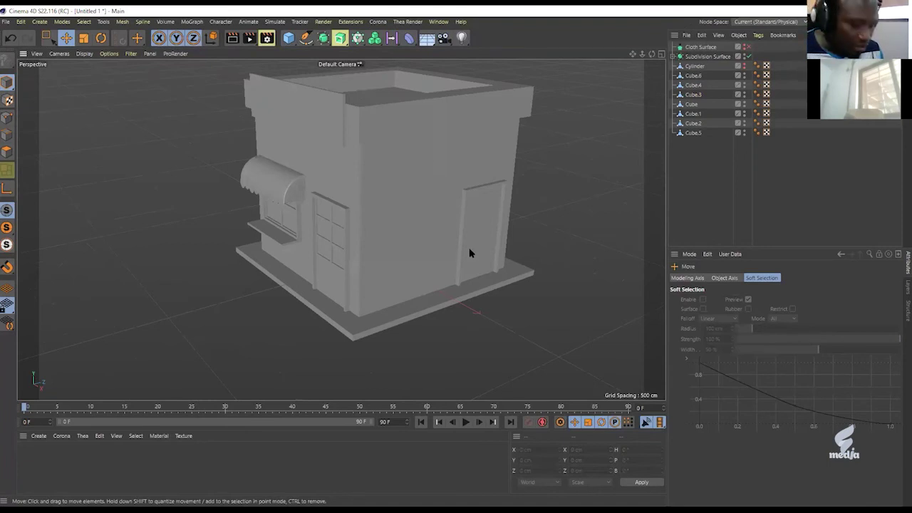
mouse_move(442, 218)
alt+mouse_down()
mouse_move(352, 118)
mouse_move(401, 102)
mouse_move(374, 116)
mouse_move(428, 212)
alt+mouse_up()
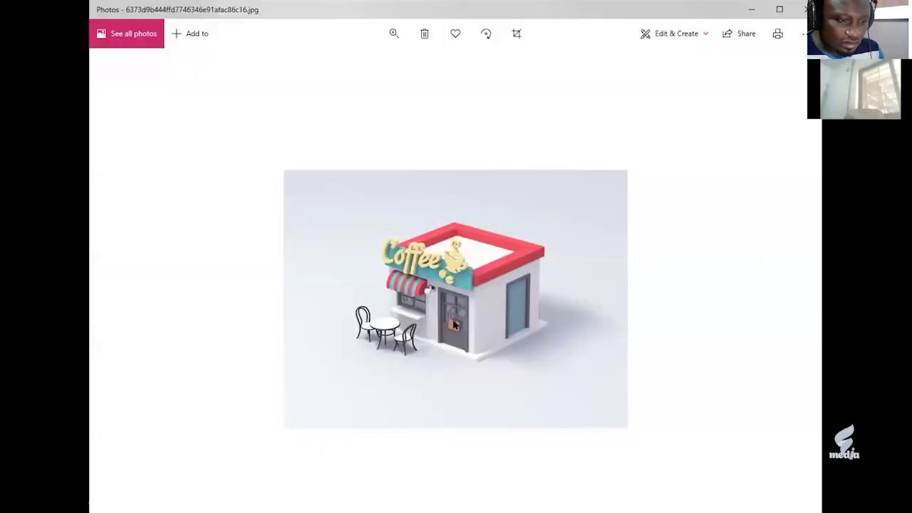
Zoom the reference image in on the awning, window and front door.
ctrl+scroll(454, 324, up, 5)
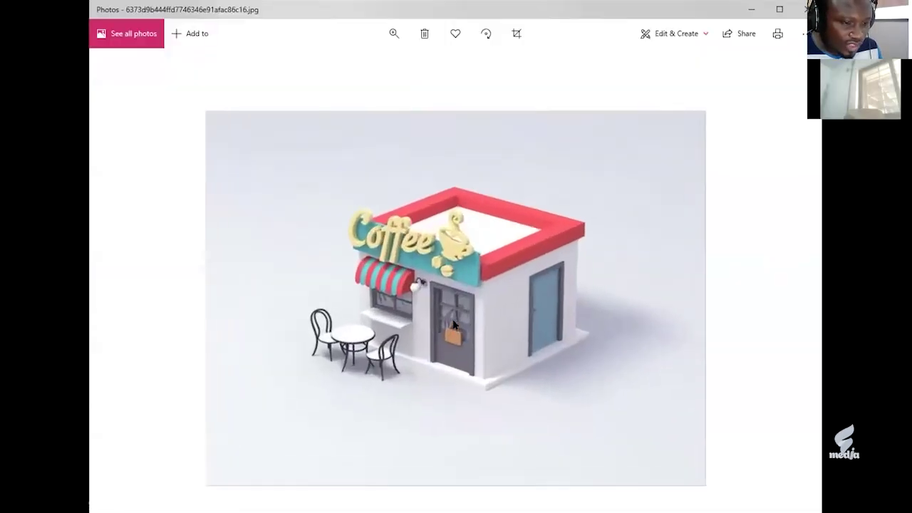
ctrl+scroll(473, 327, up, 4)
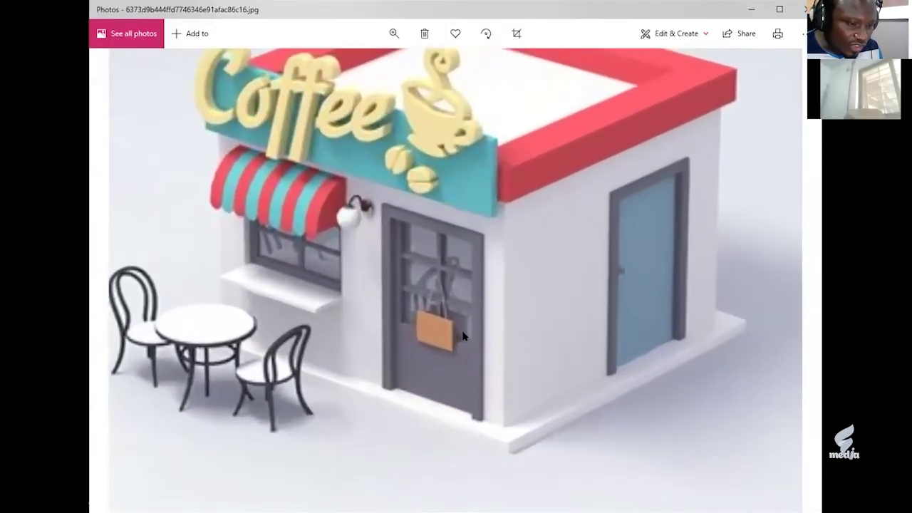
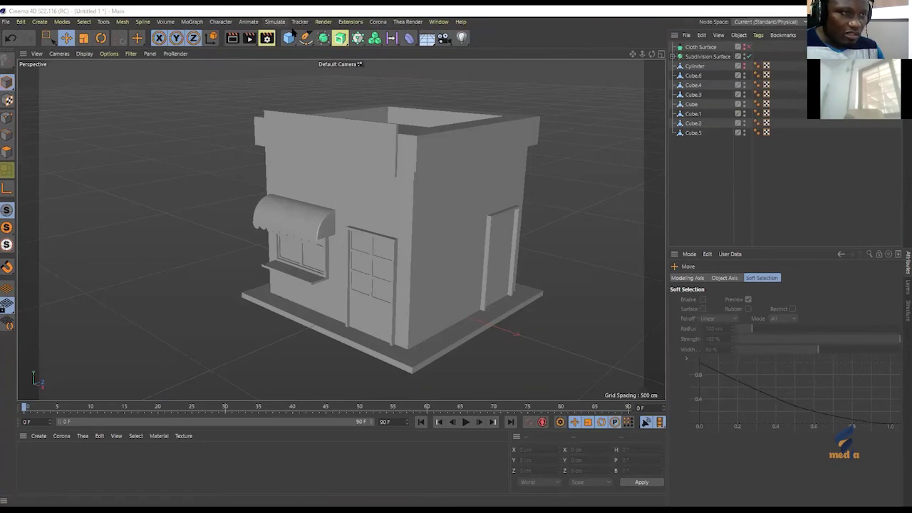
Orbit the house to show more of its front face, then bring up the Material Manager's Create options.
alt+drag(325, 200, 348, 186)
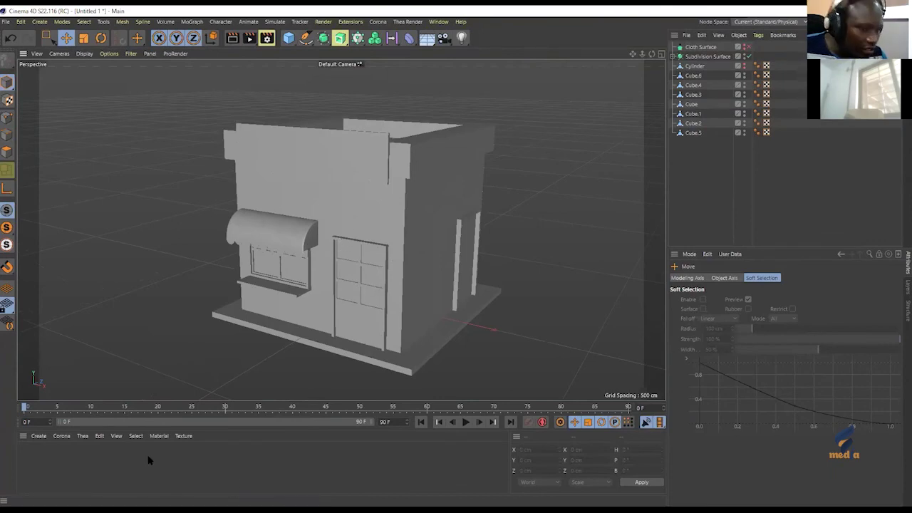
click(40, 436)
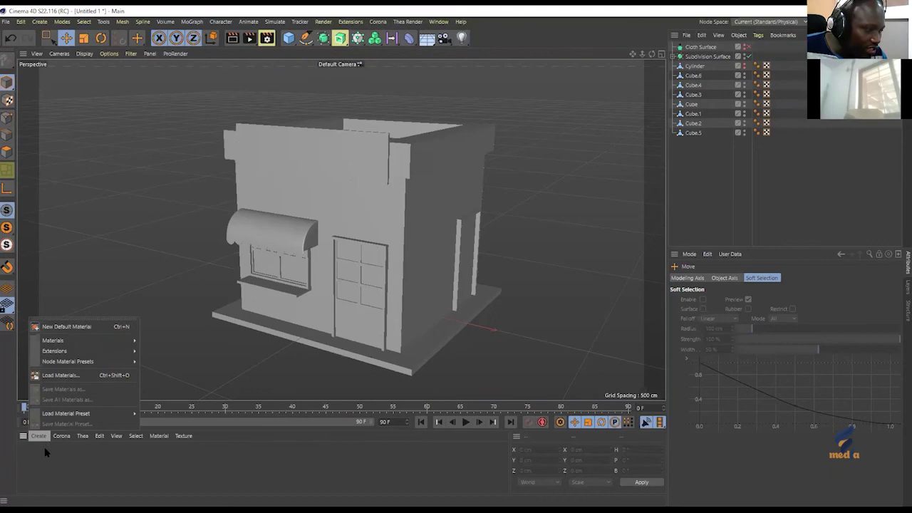
Create material Mat and set its colour to the roof red sampled from the reference photo.
click(57, 328)
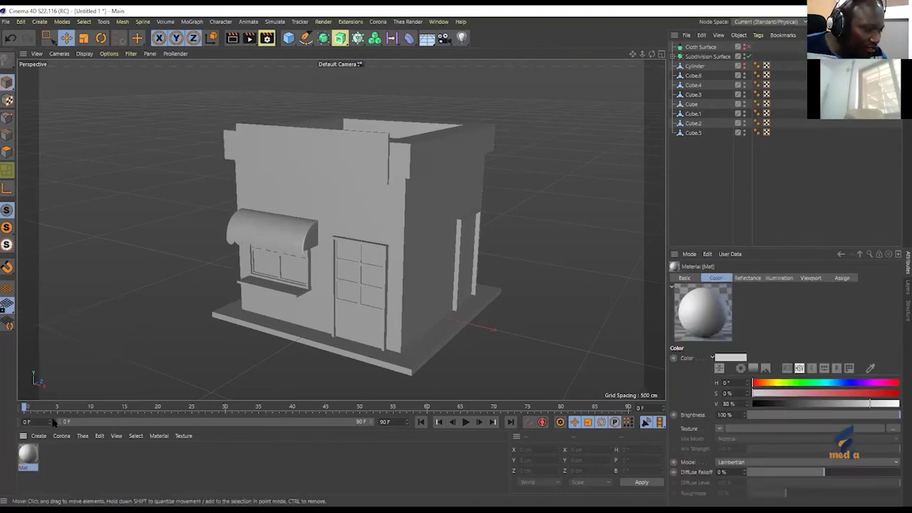
double_click(28, 456)
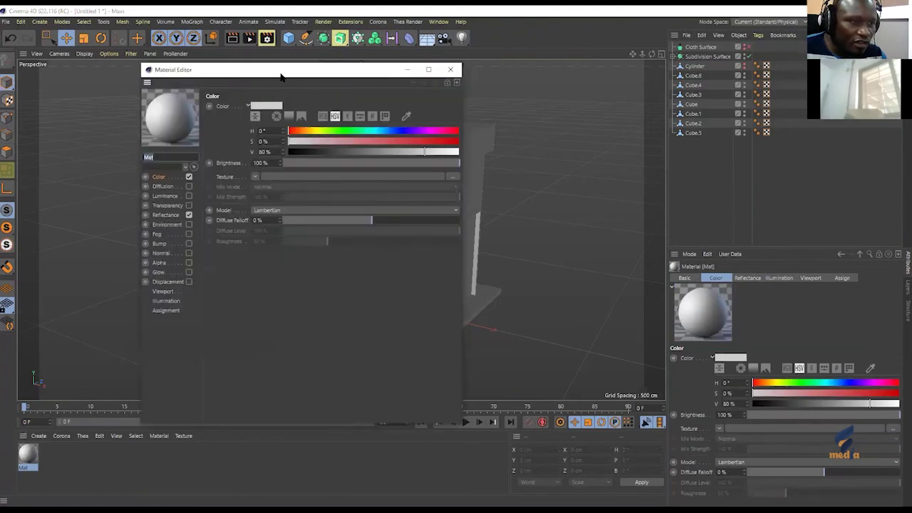
drag(281, 77, 530, 98)
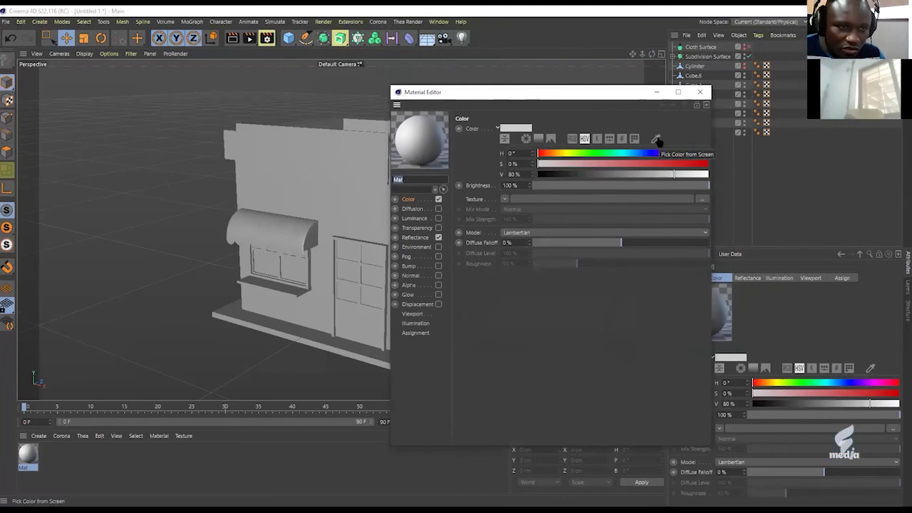
click(657, 140)
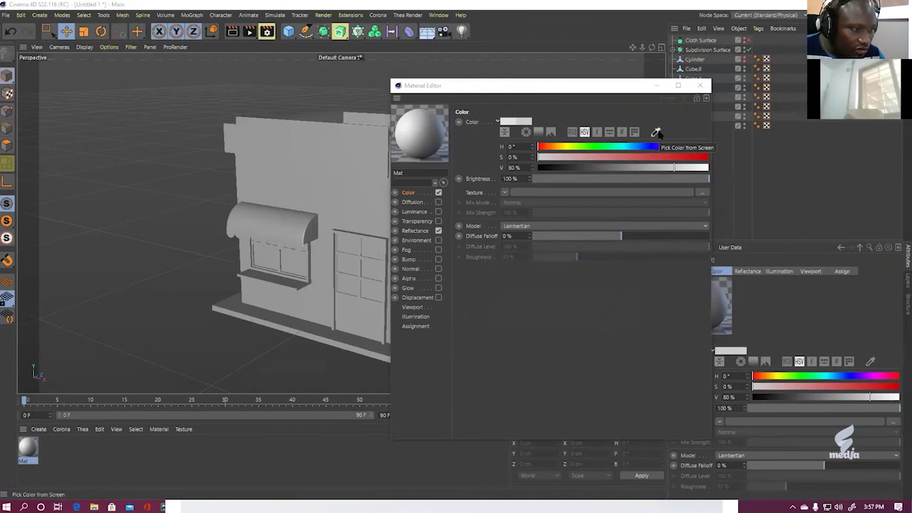
key(alt+Tab)
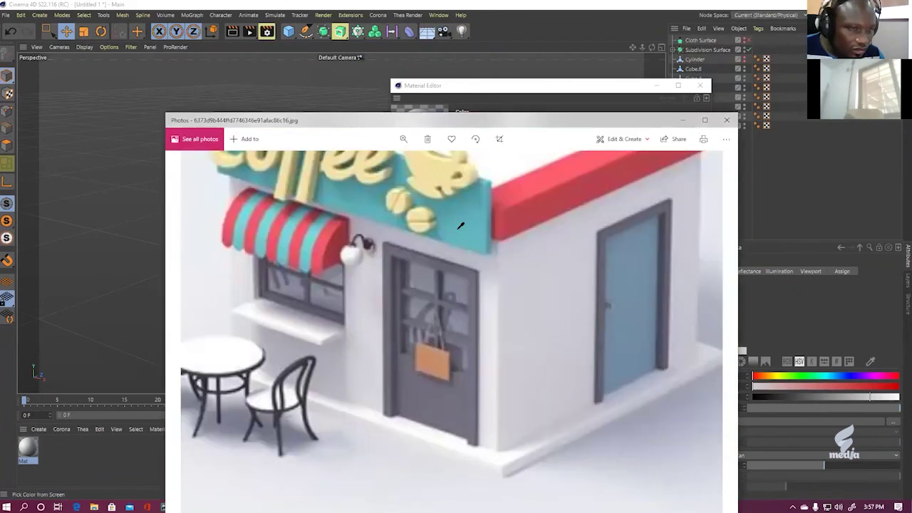
click(531, 206)
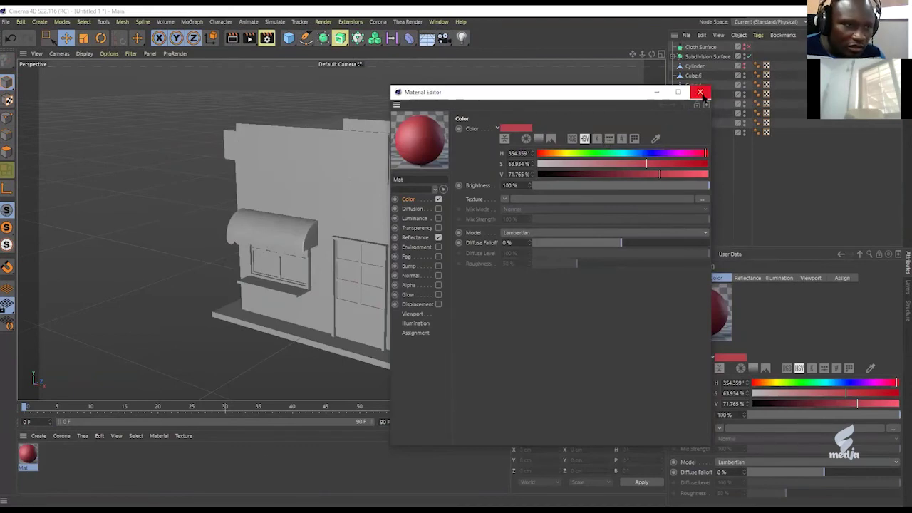
click(701, 93)
Duplicate it as Mat.1 and sample the teal sign colour from the reference.
ctrl+drag(30, 460, 61, 458)
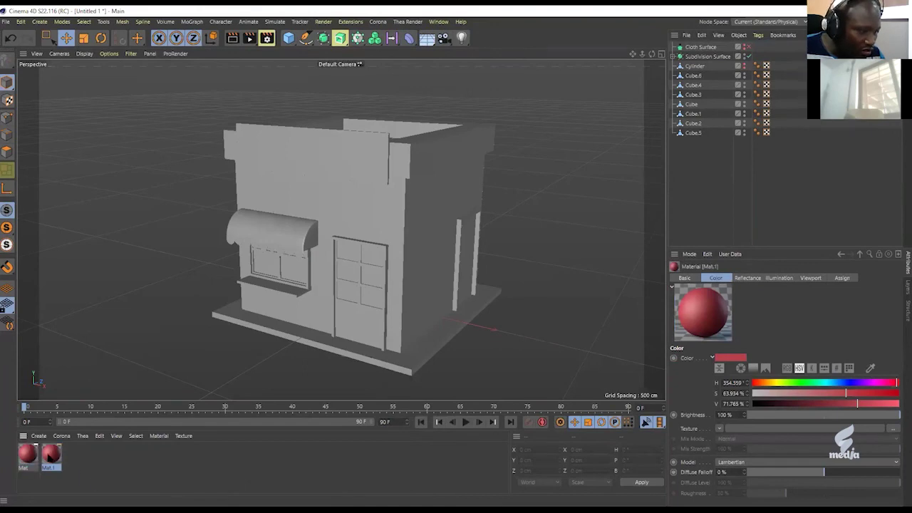
double_click(51, 456)
drag(335, 73, 618, 85)
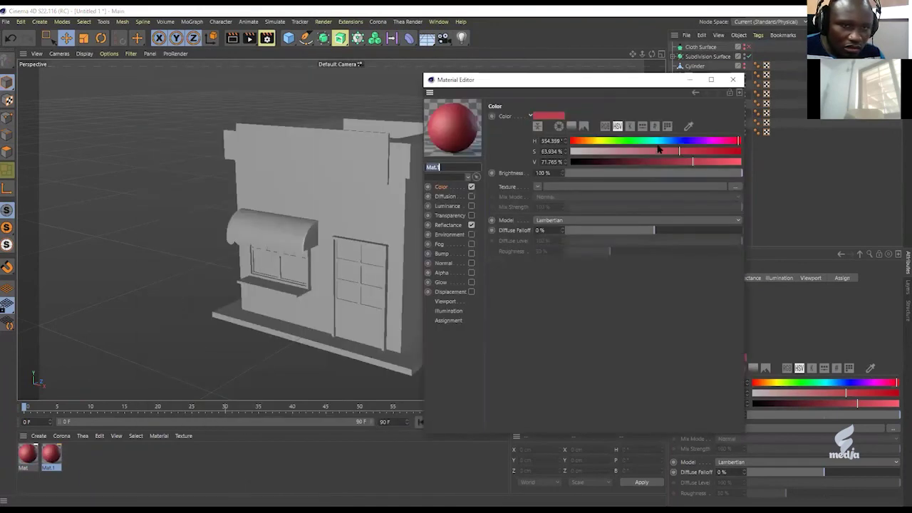
click(689, 127)
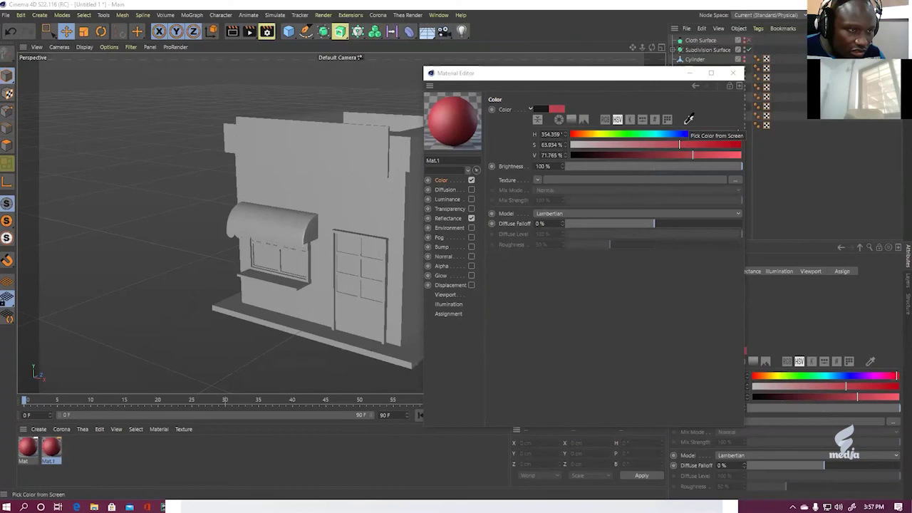
key(alt+Tab)
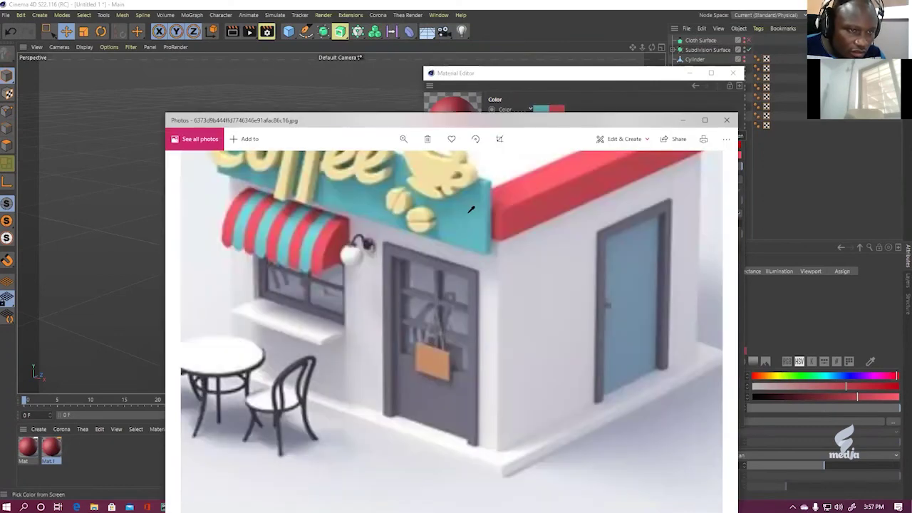
click(471, 209)
click(733, 74)
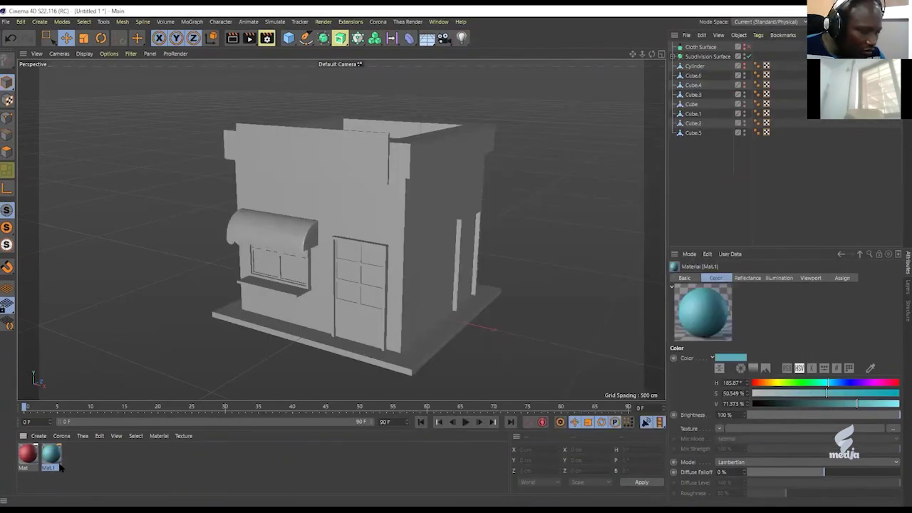
Copy it as Mat.2 with the dark window-frame colour, then duplicate that as Mat.3.
key(ctrl+c)
key(ctrl+v)
double_click(75, 460)
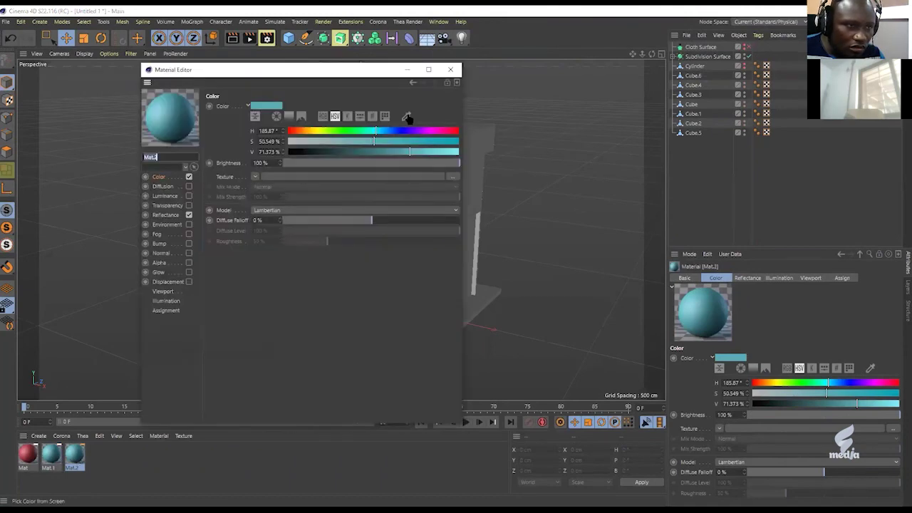
click(408, 118)
key(alt+Tab)
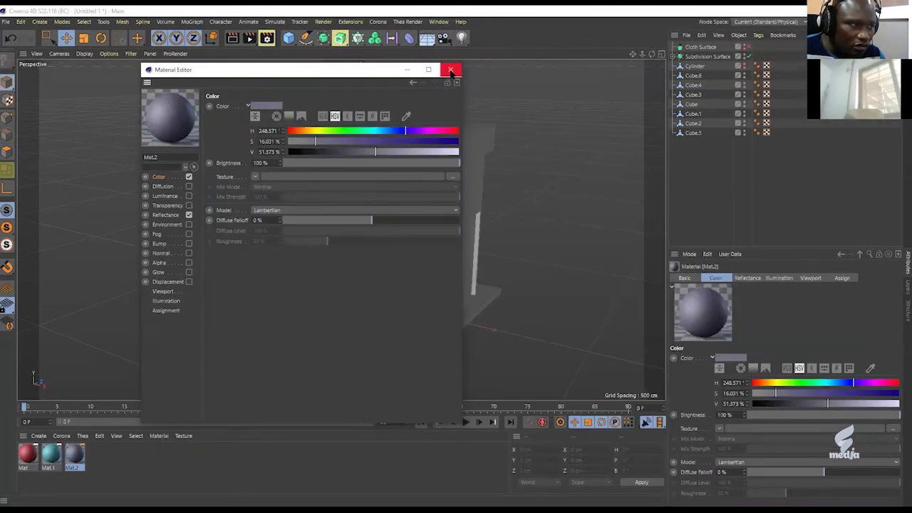
click(452, 69)
ctrl+drag(84, 451, 102, 456)
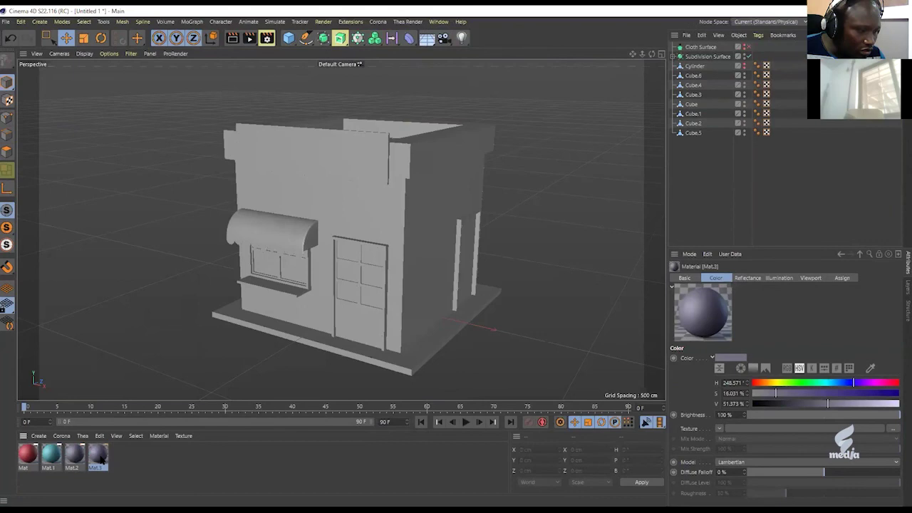
Recolour Mat.3 with the yellow lettering colour sampled from the reference.
double_click(100, 459)
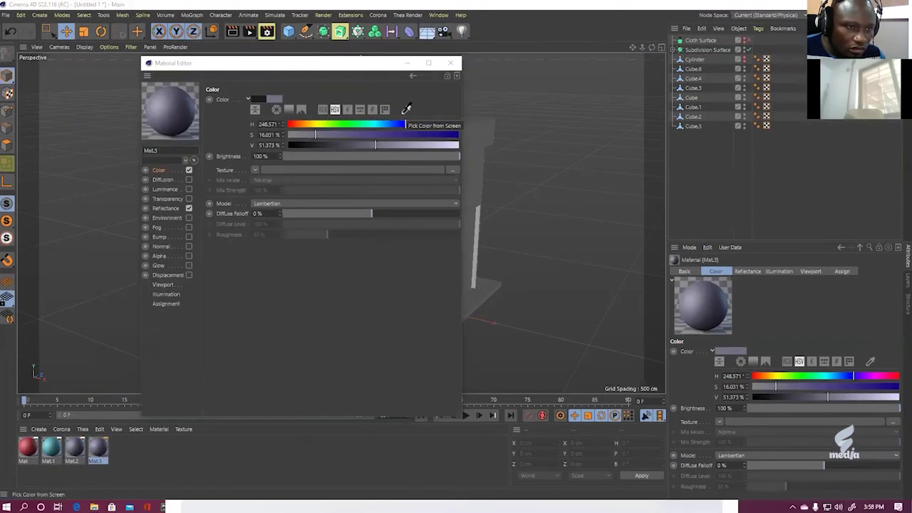
key(alt+Tab)
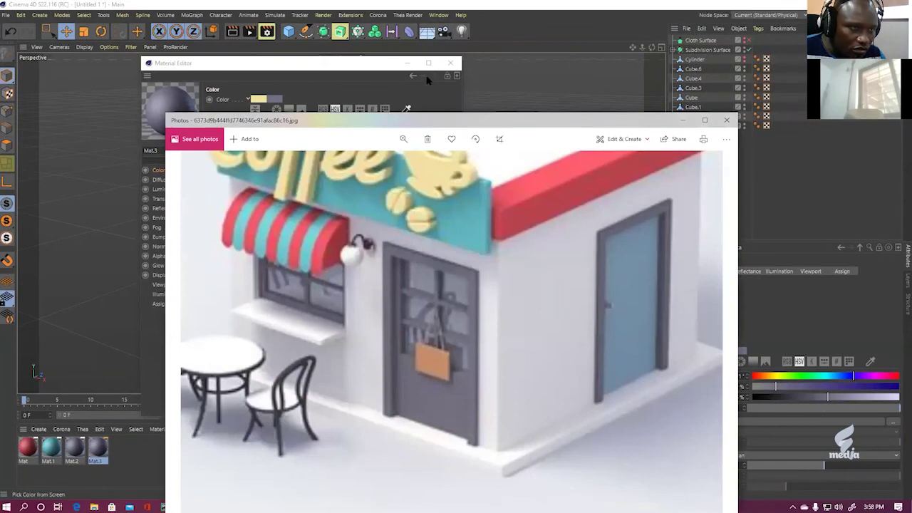
click(441, 173)
click(450, 62)
Duplicate it as Mat.4 and sample the tan bag colour.
ctrl+drag(91, 456, 123, 460)
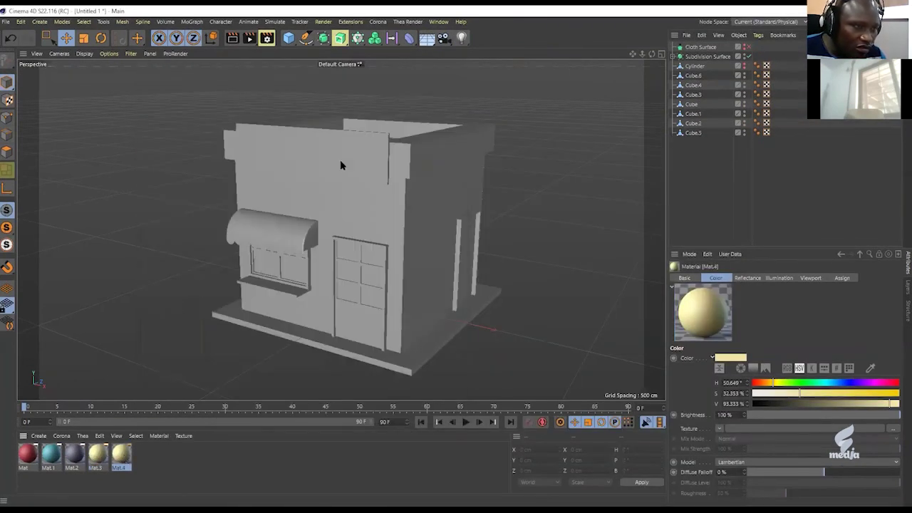
double_click(121, 454)
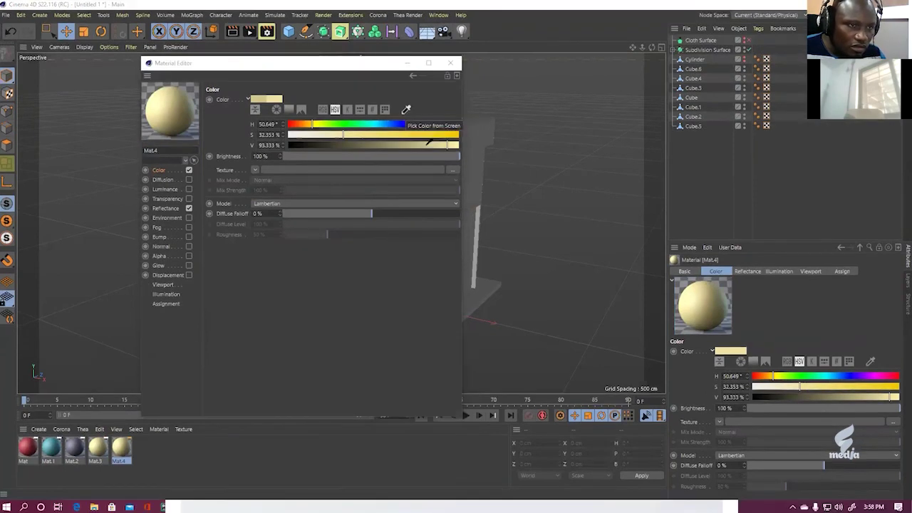
key(alt+Tab)
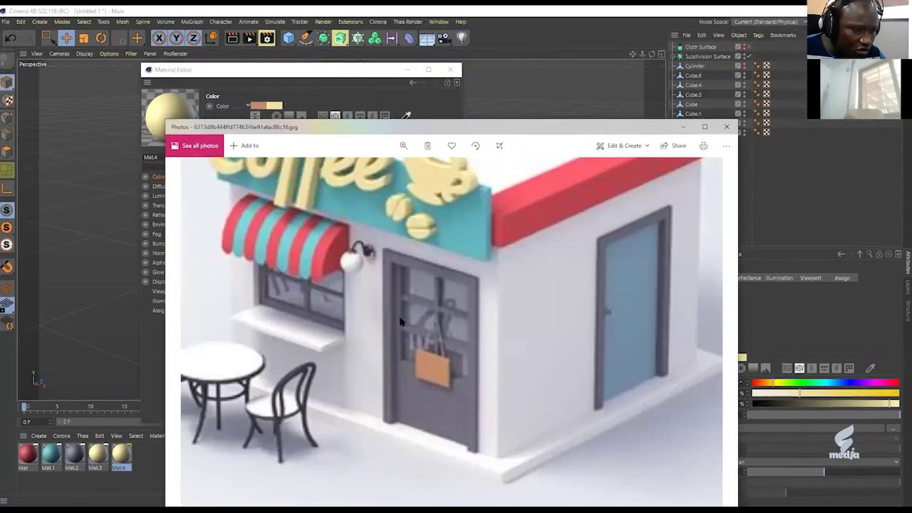
click(431, 354)
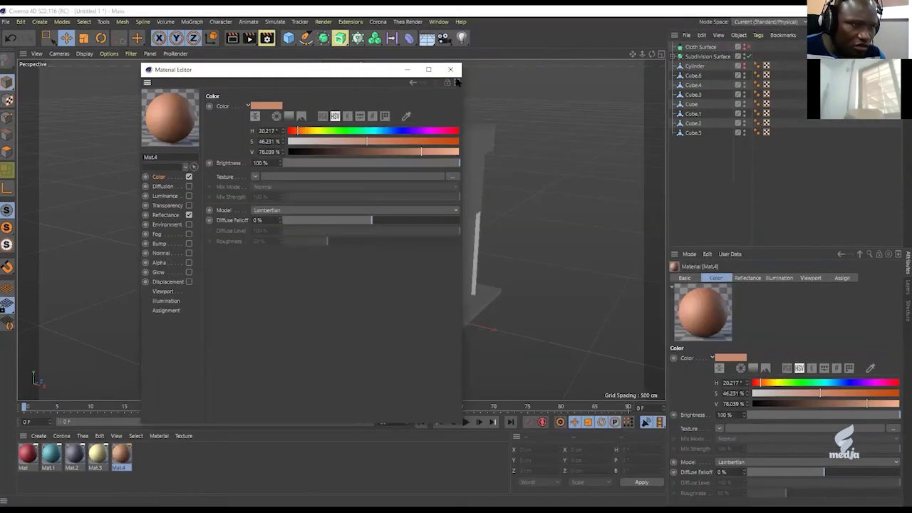
click(140, 447)
Copy it as Mat.5 with the blue door colour, then paste another copy as Mat.6.
key(ctrl+c)
key(ctrl+v)
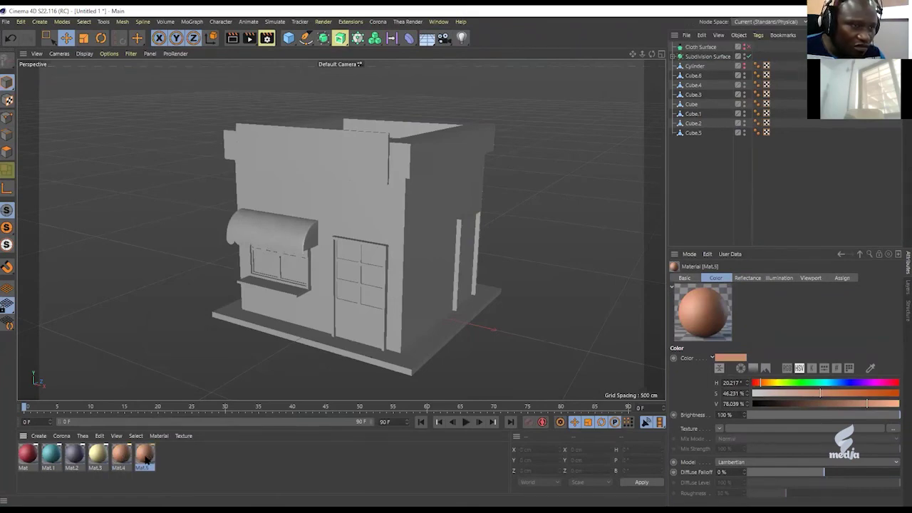
double_click(146, 460)
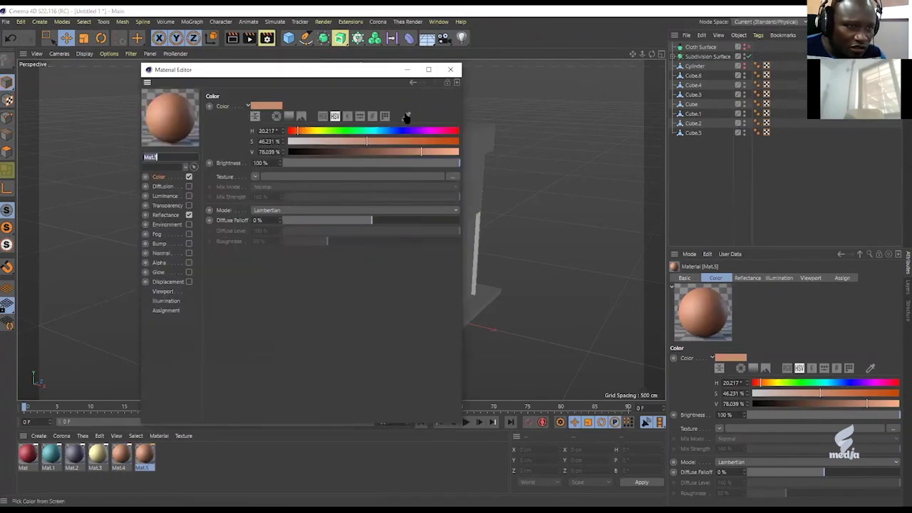
click(406, 118)
key(alt+Tab)
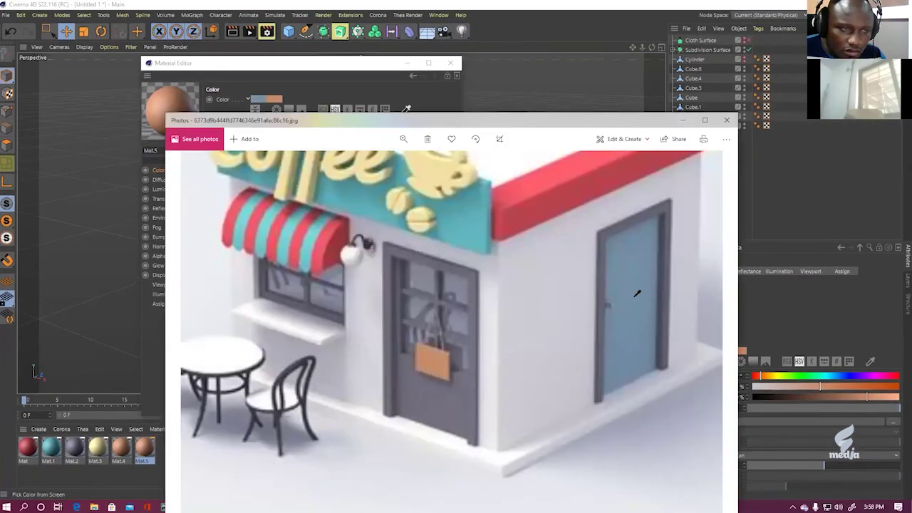
click(633, 301)
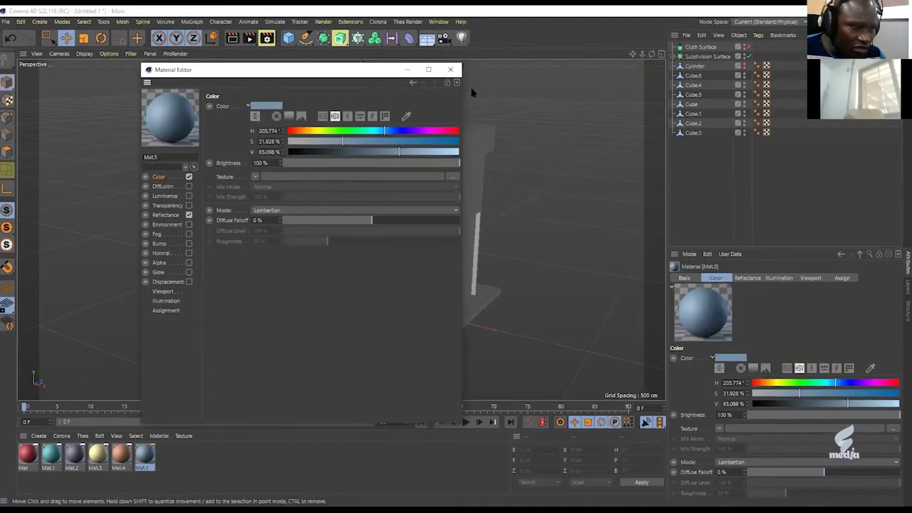
click(450, 71)
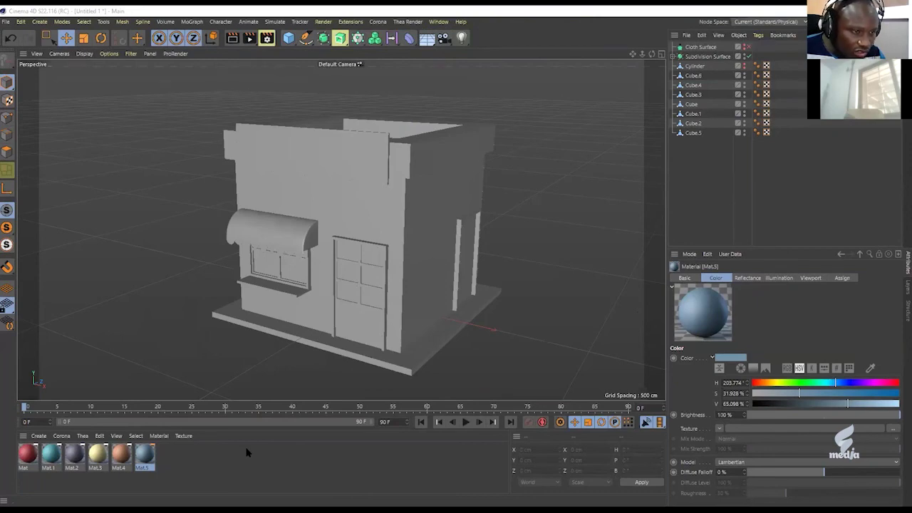
click(157, 460)
key(ctrl+v)
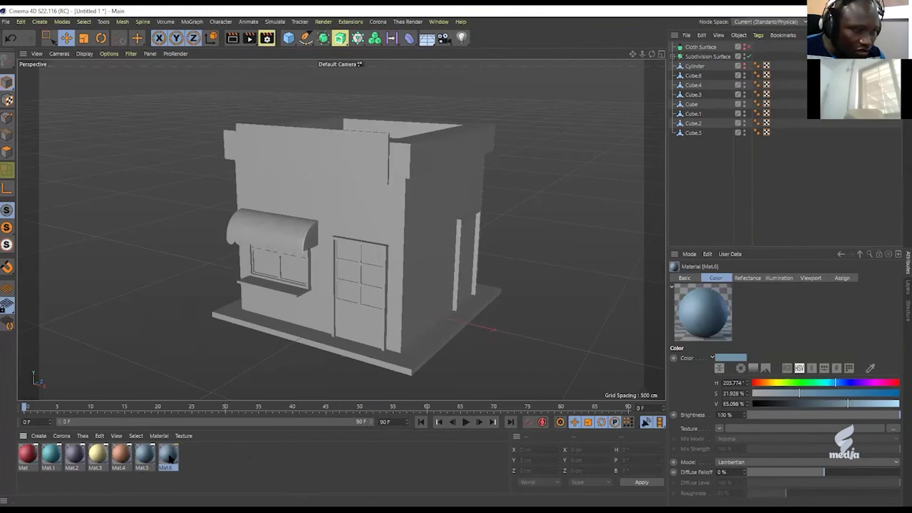
Set Mat.6 to the near-black chair colour sampled from the reference.
double_click(168, 457)
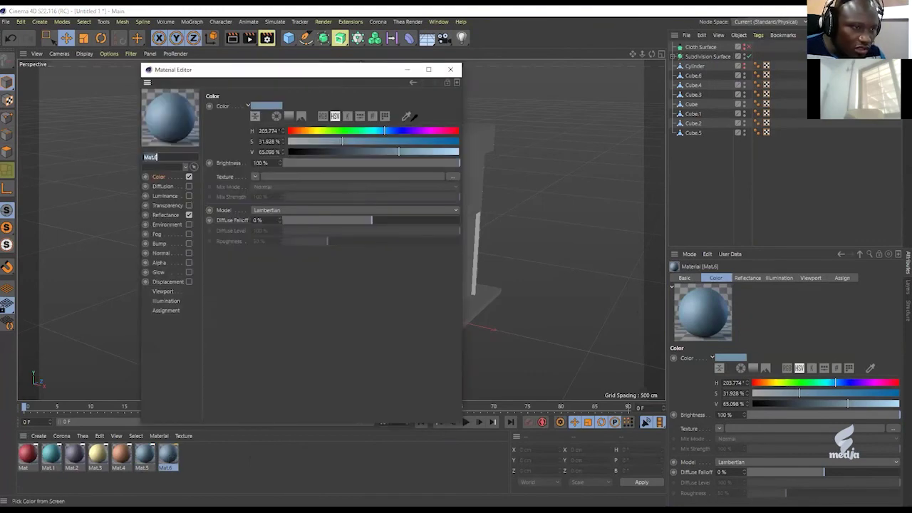
key(alt+Tab)
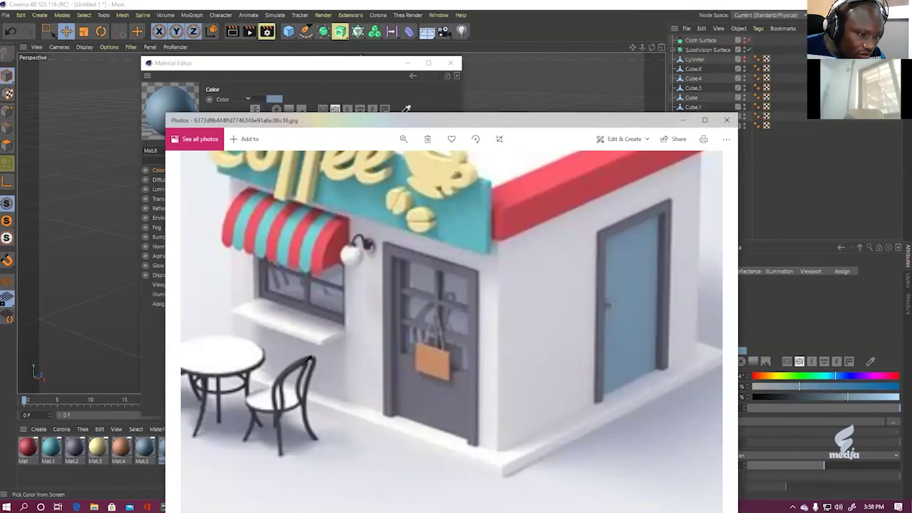
click(309, 385)
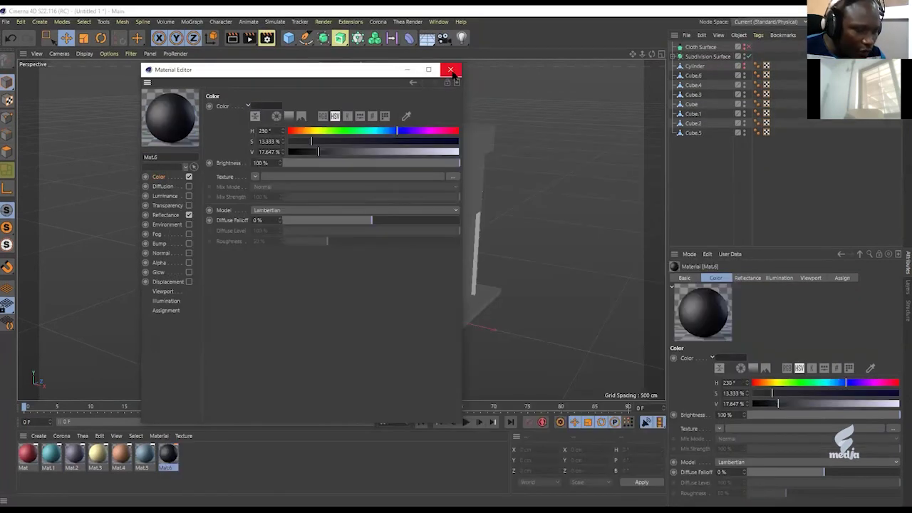
click(451, 63)
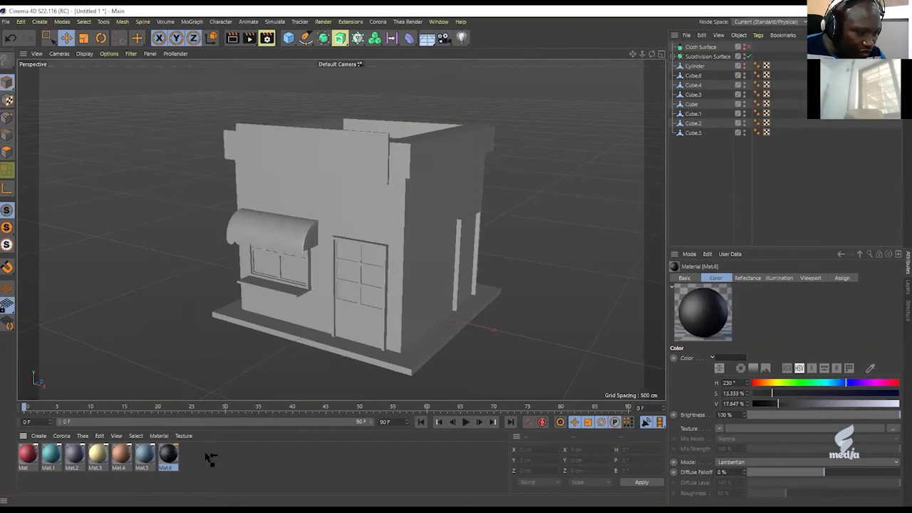
Copy it as Mat.7 and sample the light grey wall colour into it.
key(ctrl+c)
key(ctrl+v)
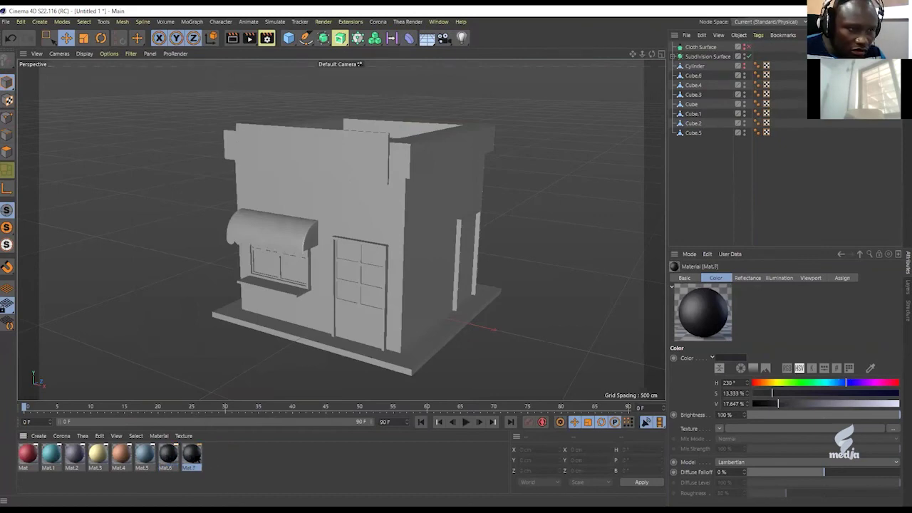
double_click(191, 454)
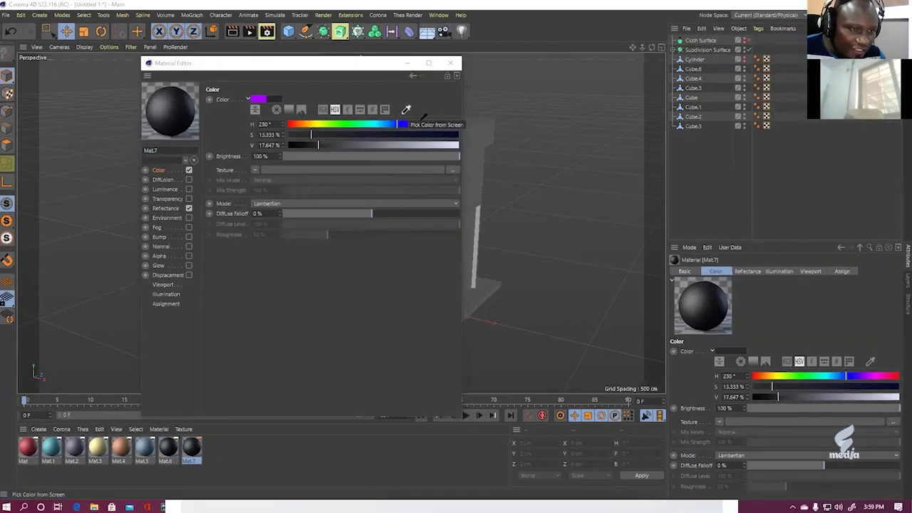
key(alt+Tab)
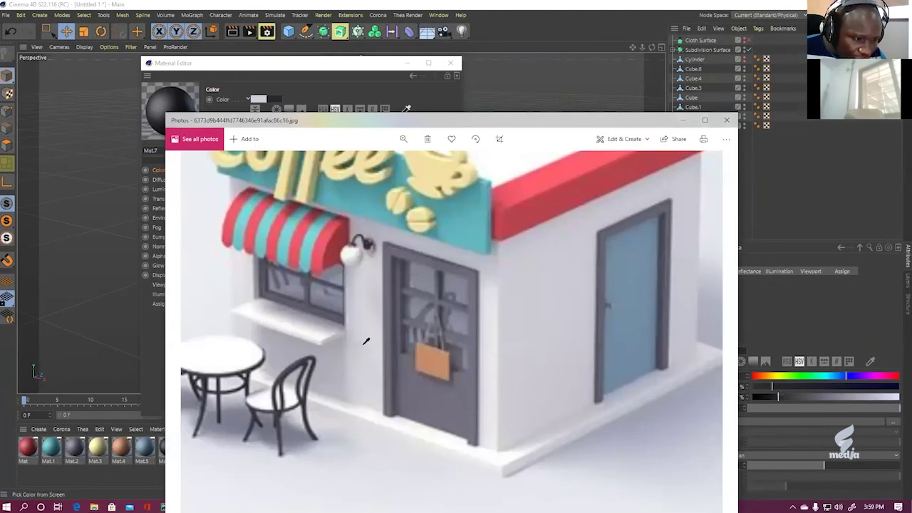
click(539, 299)
key(alt+Tab)
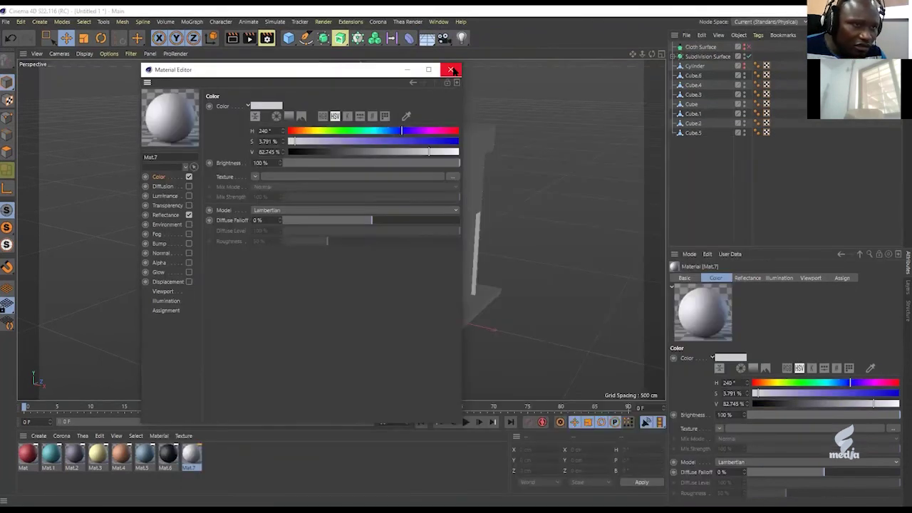
click(451, 70)
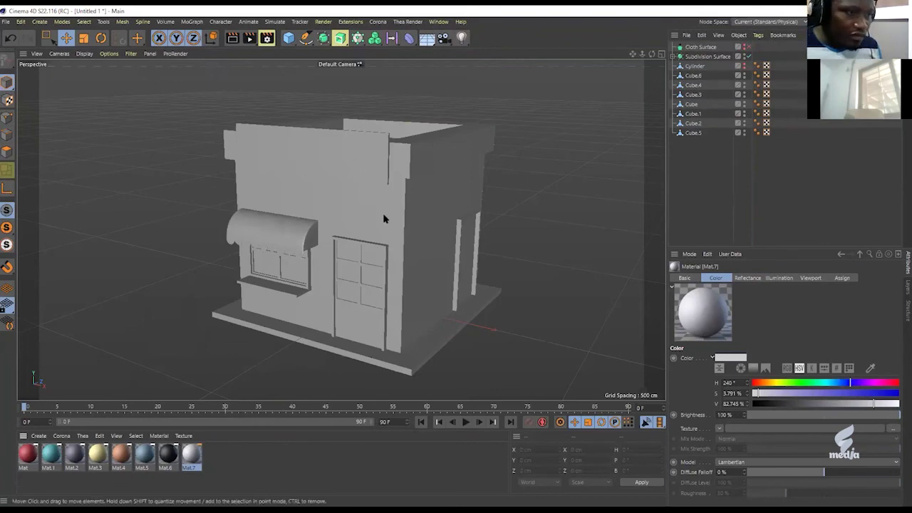
Apply teal Mat.1 to the sign panel and light grey Mat.7 to the window sill and base slab.
click(342, 166)
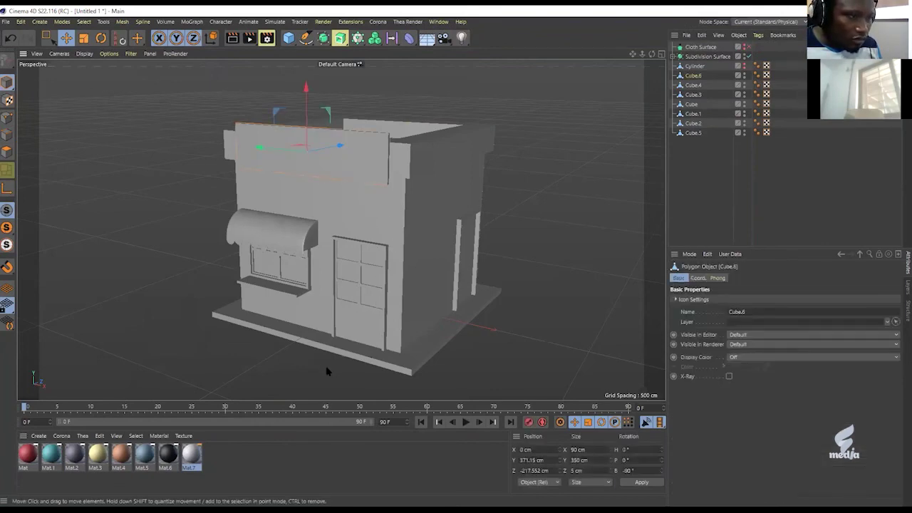
drag(58, 460, 365, 164)
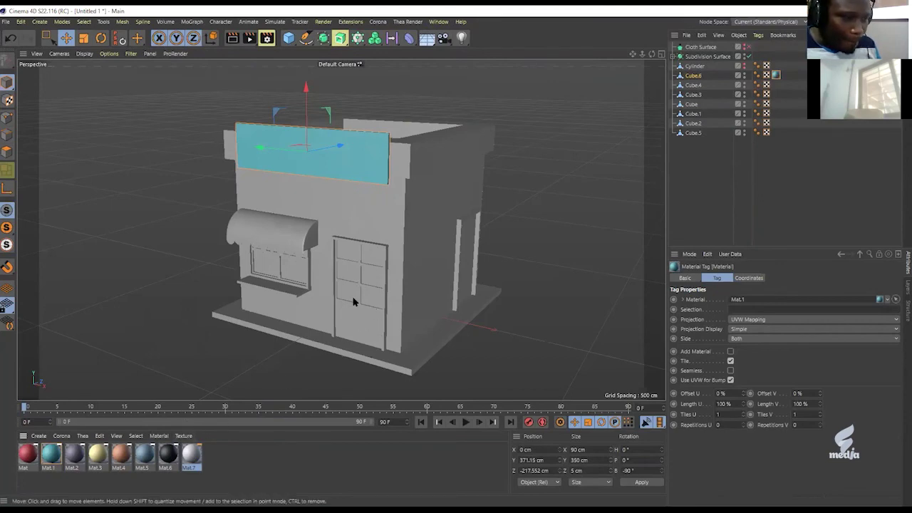
click(393, 211)
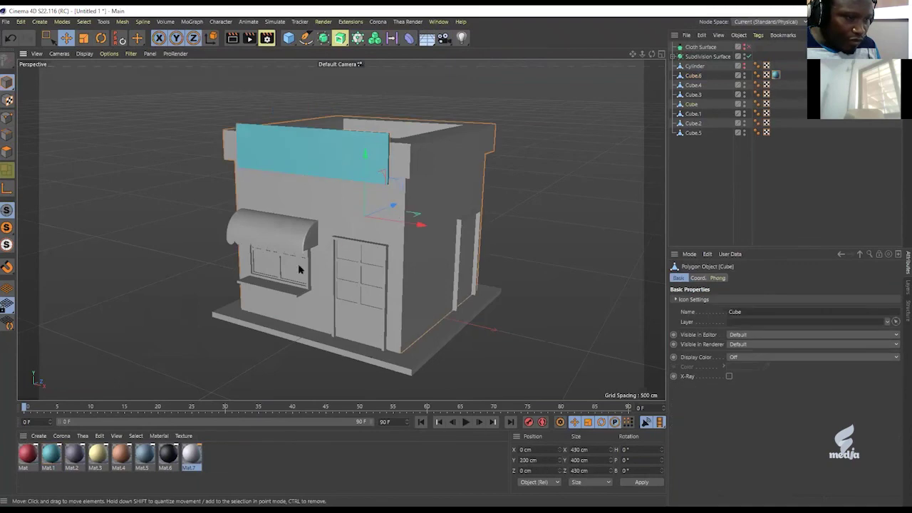
click(289, 297)
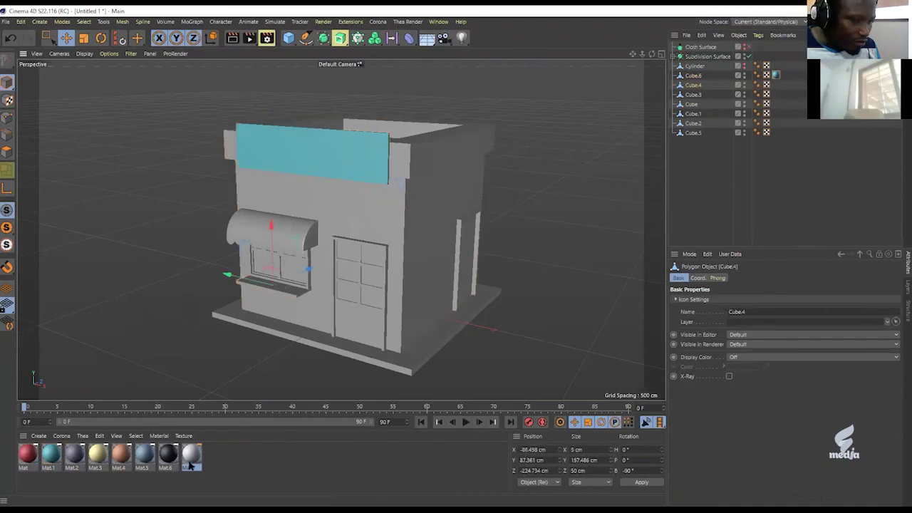
drag(289, 297, 289, 298)
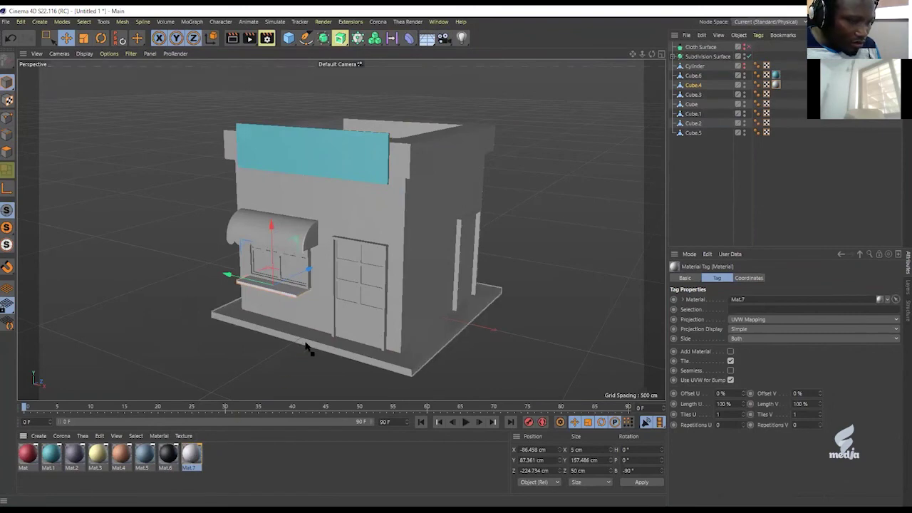
drag(306, 347, 307, 346)
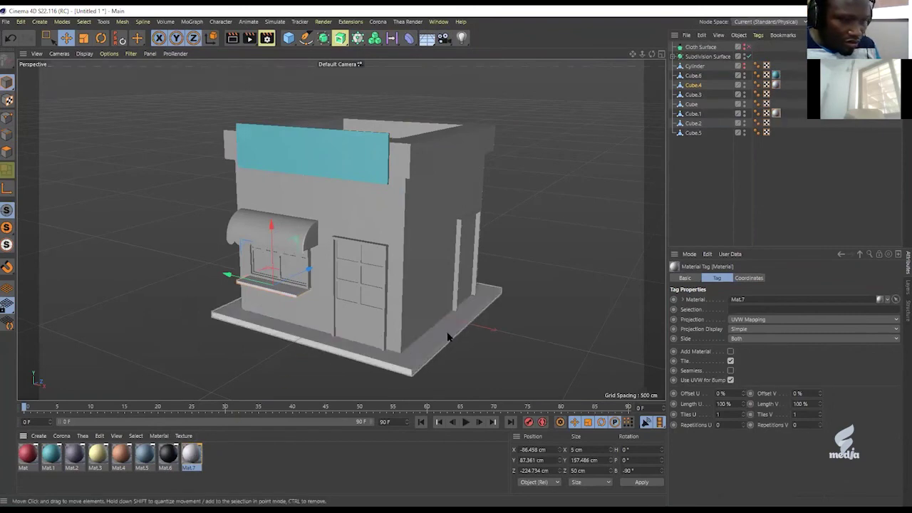
Select the main building block in Polygon mode and orbit to look down onto the roof.
click(420, 202)
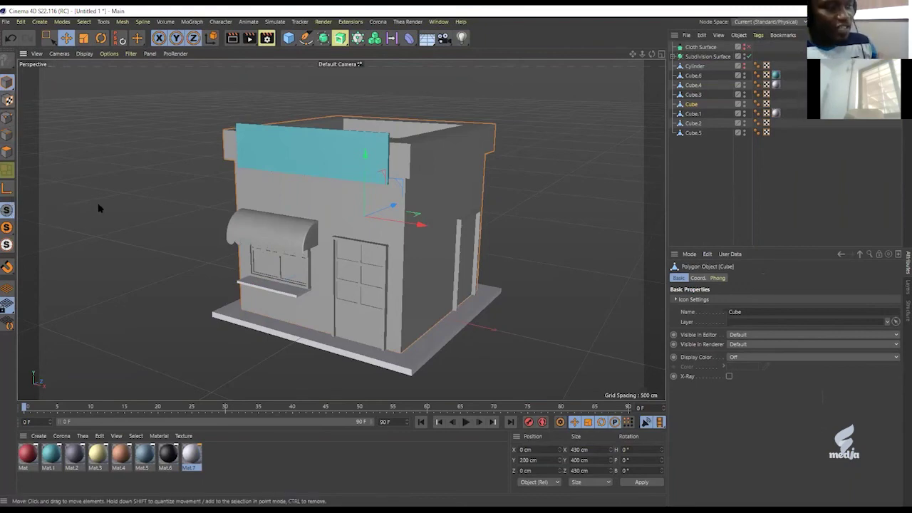
click(6, 152)
alt+drag(401, 197, 372, 200)
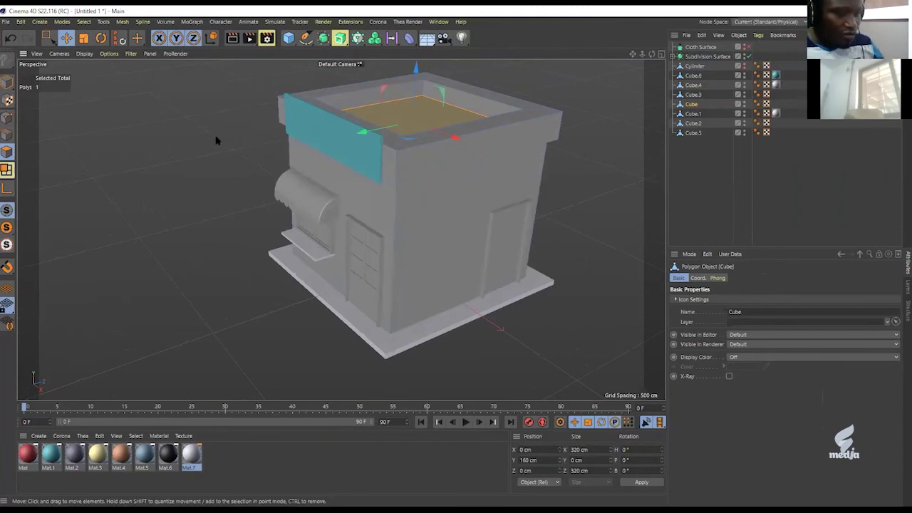
Search 'SOLO' in Commander and use Viewport Solo to isolate the main building block.
key(shift+c)
text(SOLO)
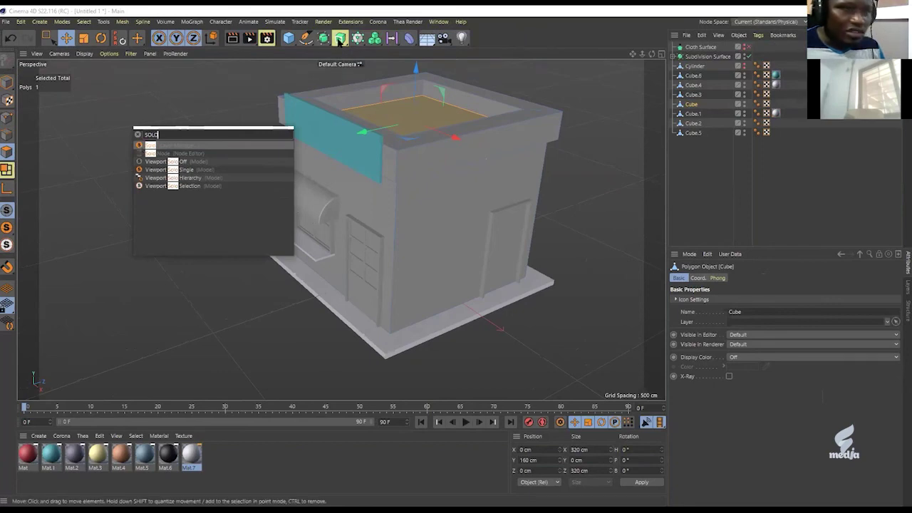
key(Escape)
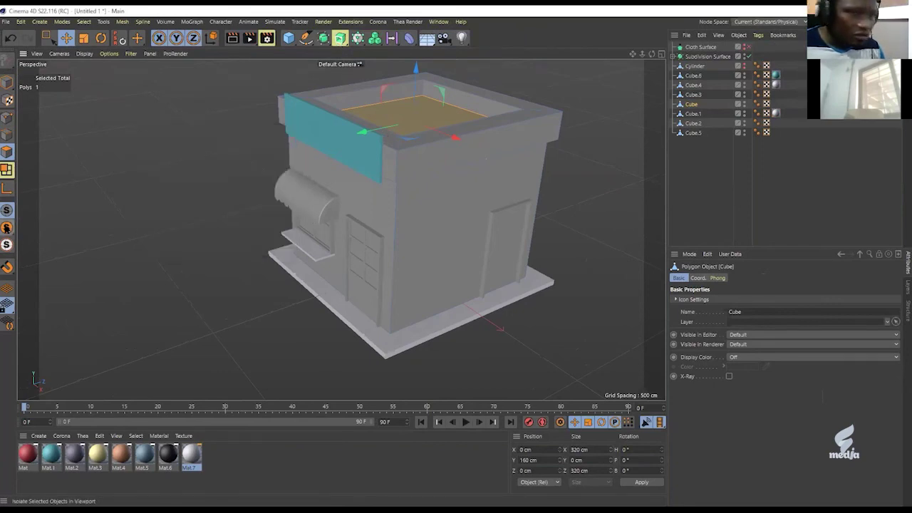
click(7, 228)
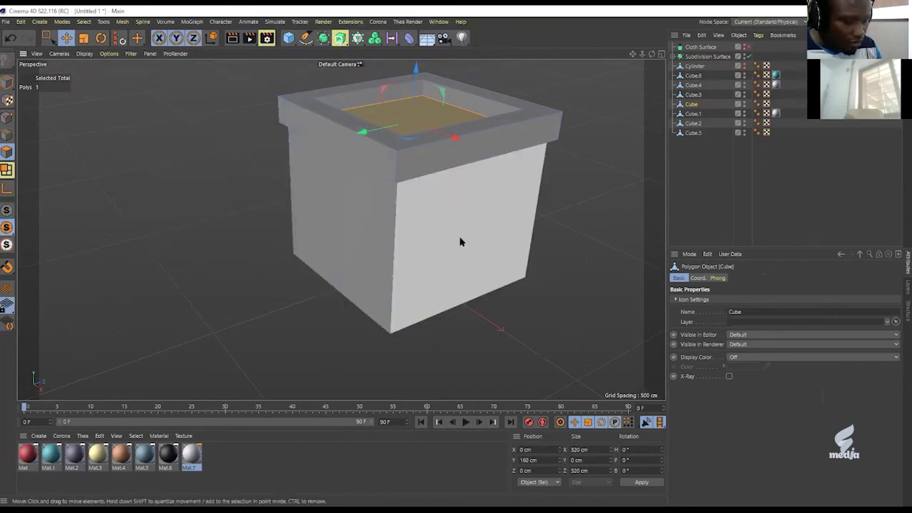
Loop-select the block's side walls and apply light grey Mat.7 to them.
alt+drag(471, 228, 467, 248)
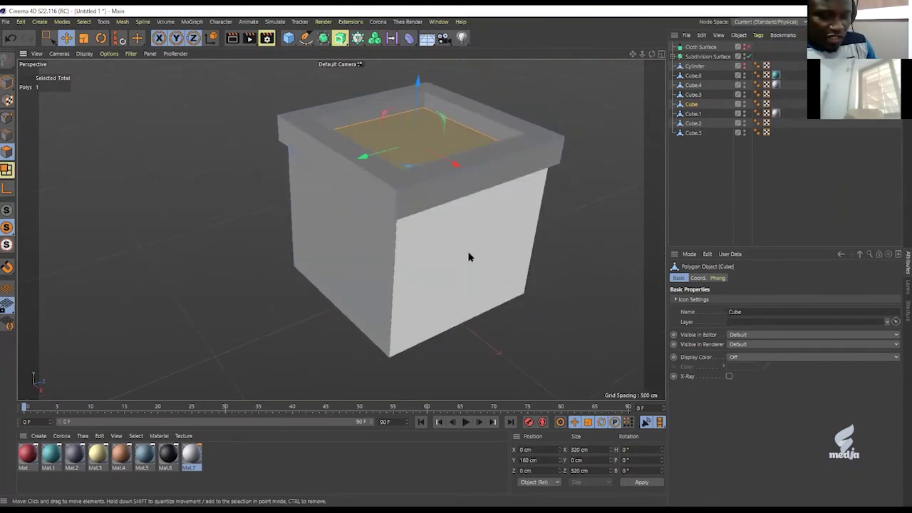
key(u)
key(l)
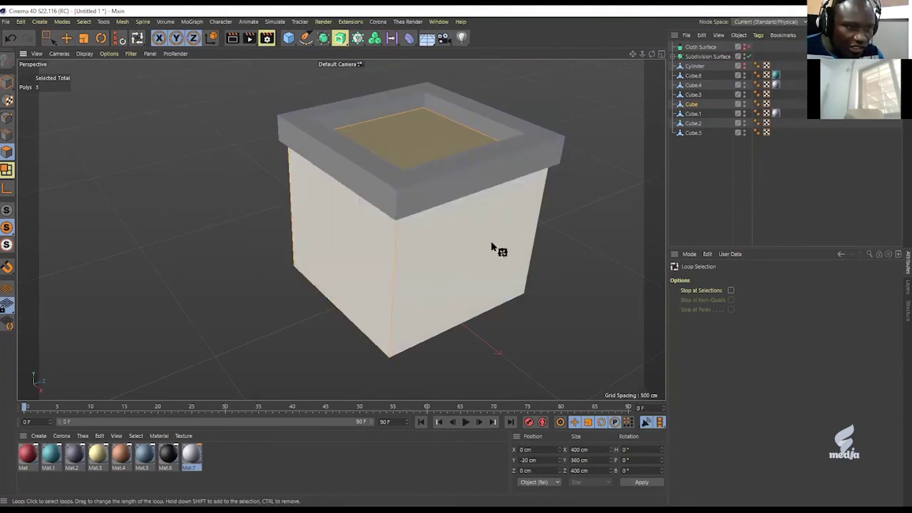
shift+click(482, 206)
alt+drag(482, 204, 423, 253)
click(410, 269)
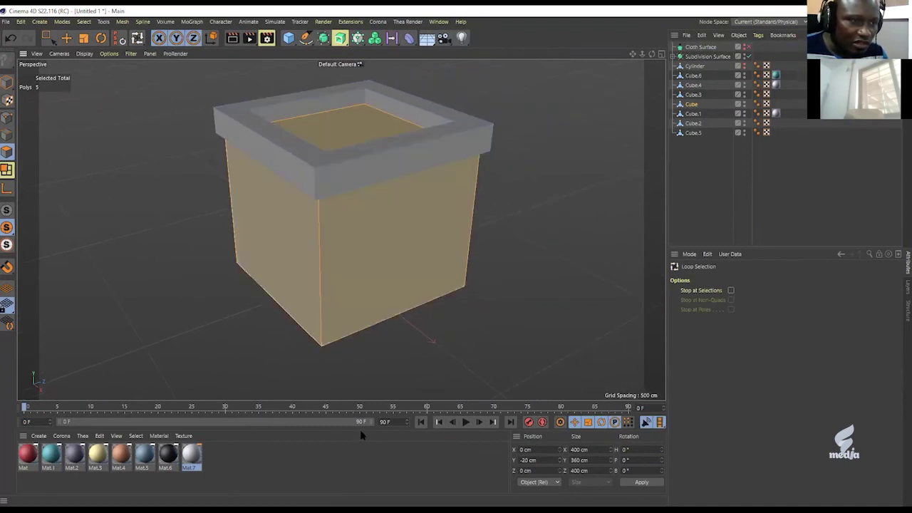
drag(195, 462, 380, 251)
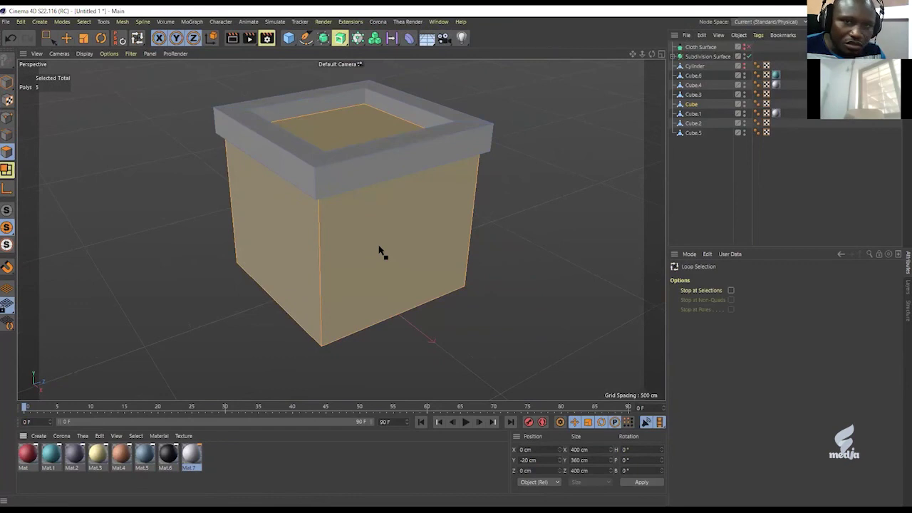
drag(380, 251, 385, 258)
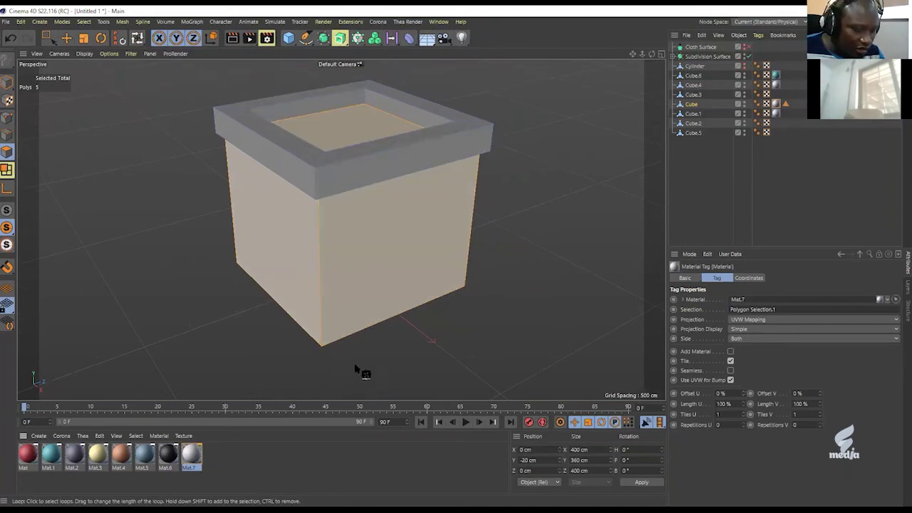
Add the bottom face to the wall selection and apply Mat.7 to walls and underside.
alt+drag(412, 287, 419, 200)
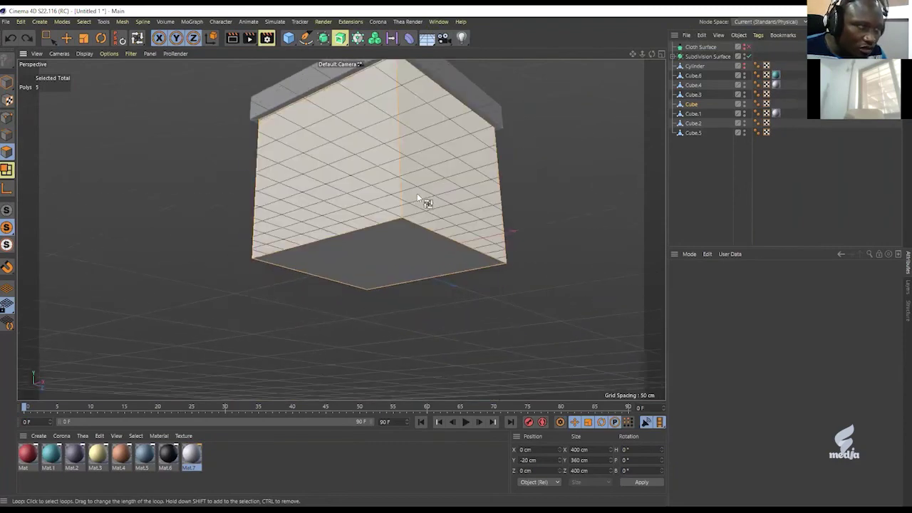
click(416, 191)
key(e)
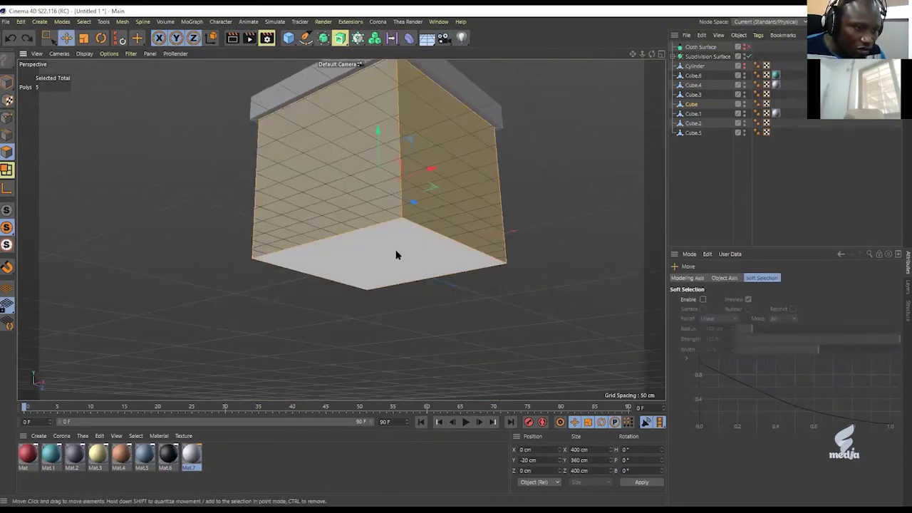
shift+click(390, 247)
alt+drag(562, 225, 525, 271)
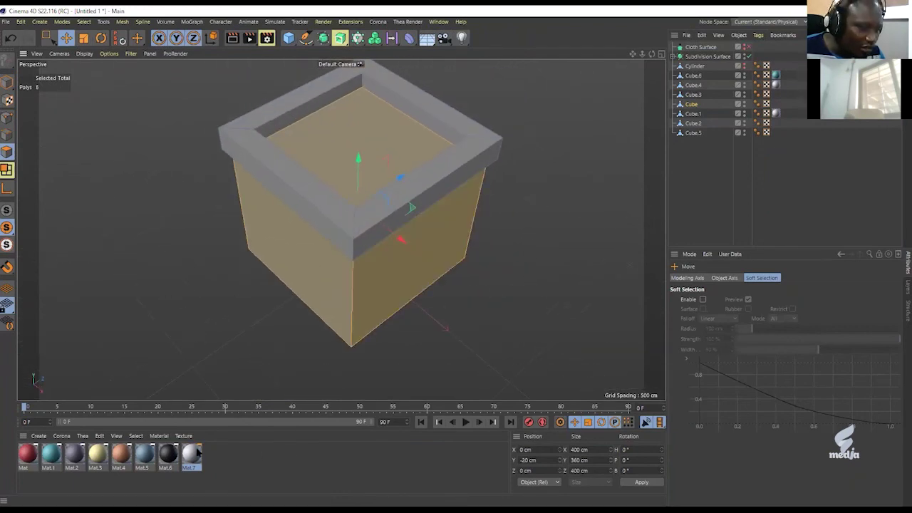
drag(399, 279, 399, 280)
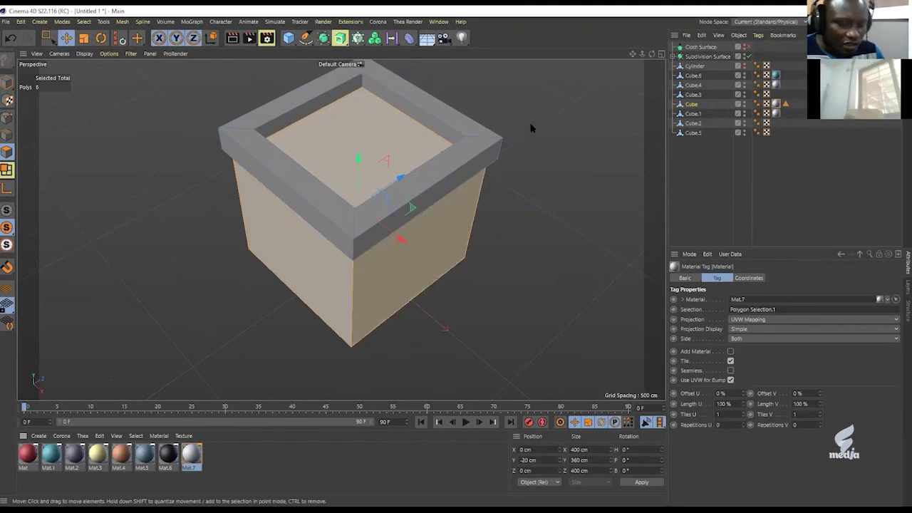
Invert the selection to the roof rim faces and assign the red Mat to them.
key(u)
key(i)
alt+drag(501, 218, 428, 165)
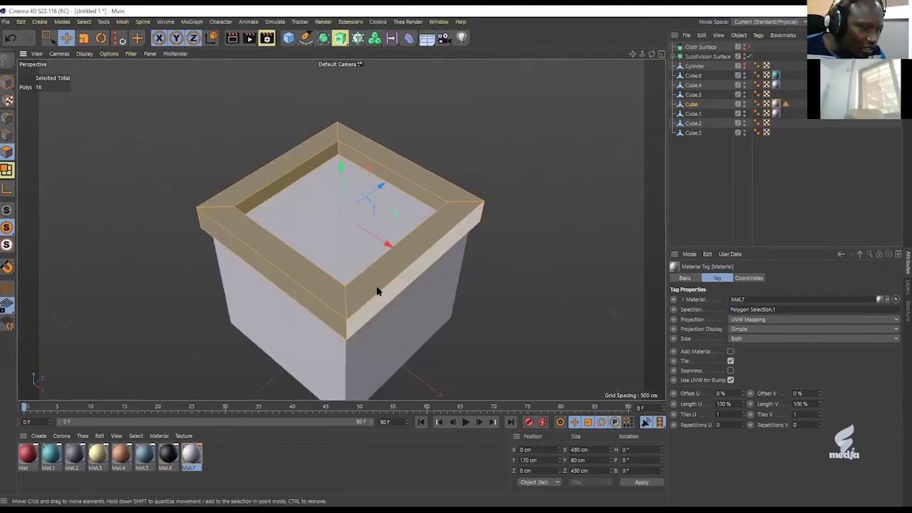
key(ctrl+shift+z)
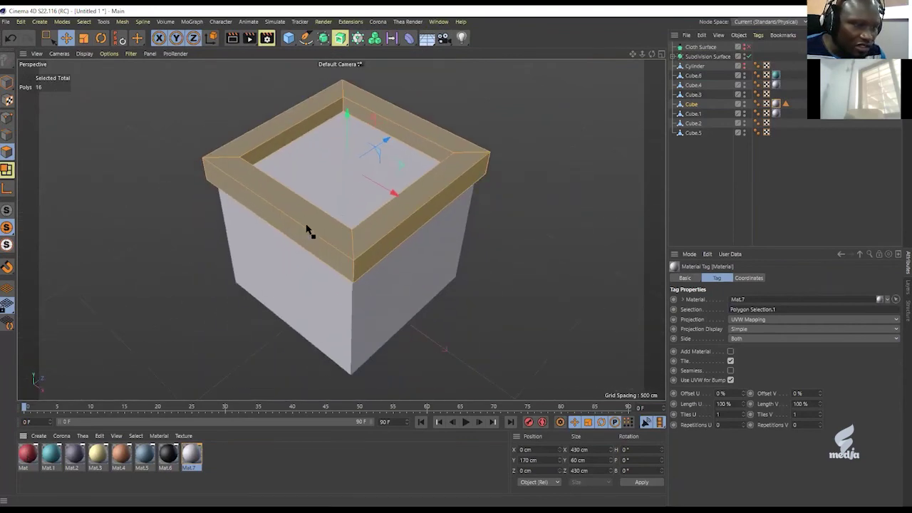
key(ctrl+y)
alt+drag(449, 232, 419, 193)
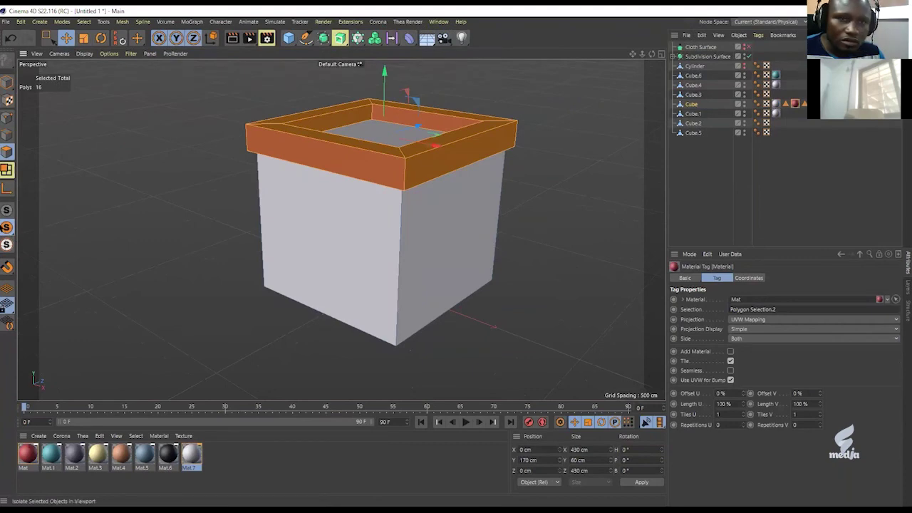
Deselect, turn off Viewport Solo, and orbit around the full shop to check the trim.
click(181, 169)
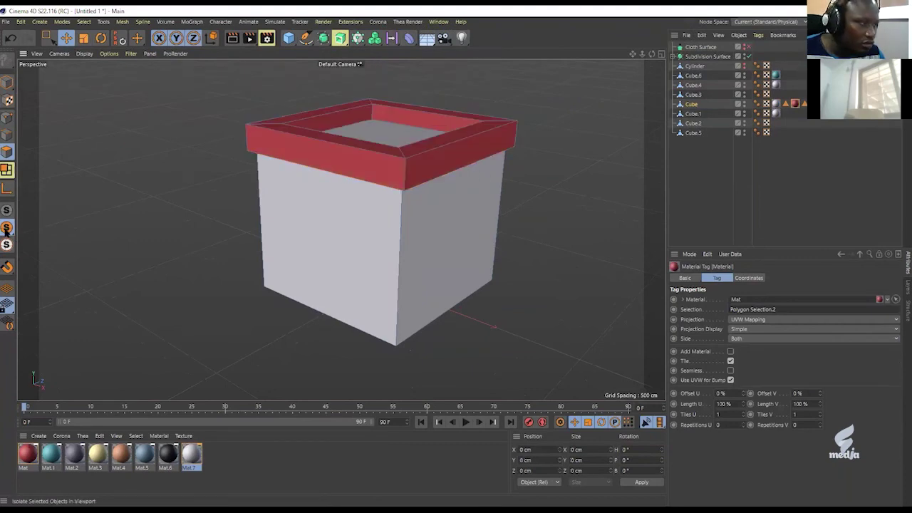
click(10, 212)
alt+drag(548, 190, 393, 187)
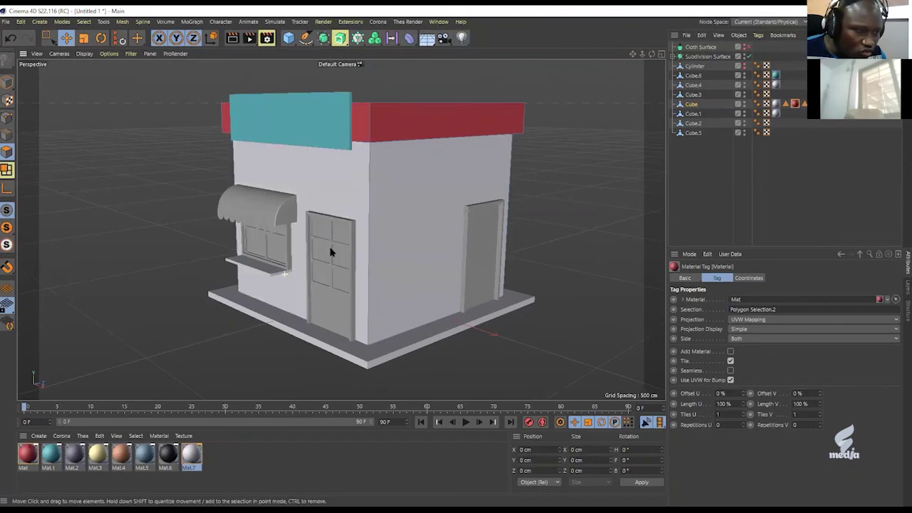
Select the window's pane faces on Cube.3 and solo the window in the viewport.
scroll(330, 250, up, 10)
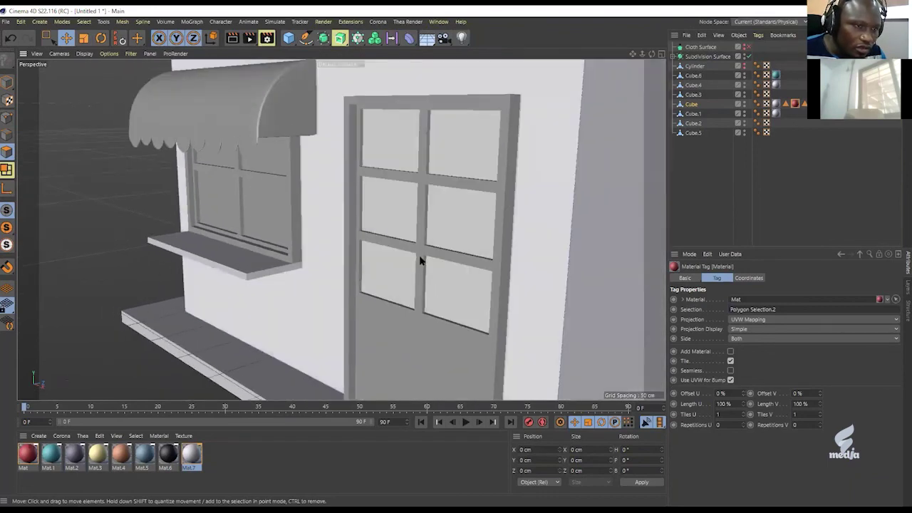
click(392, 214)
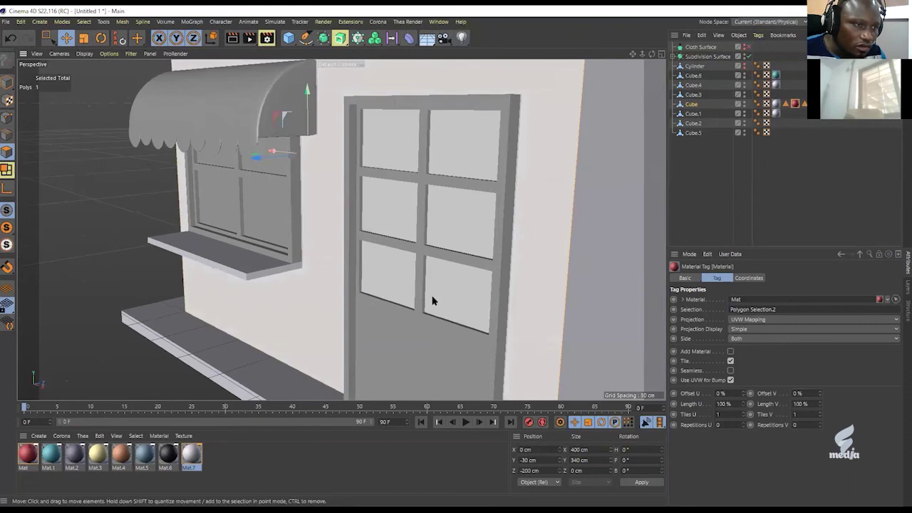
ctrl+click(693, 95)
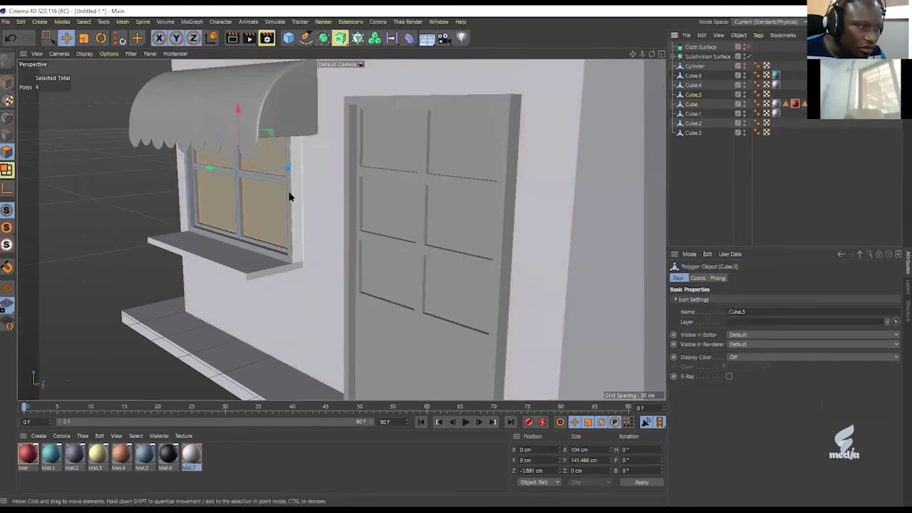
alt+drag(289, 196, 265, 209)
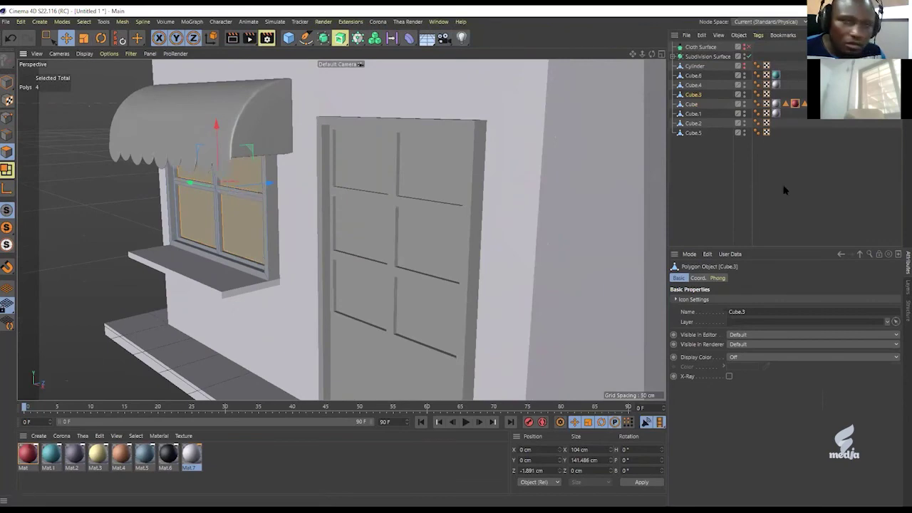
click(6, 228)
alt+drag(243, 186, 326, 207)
scroll(317, 141, up, 3)
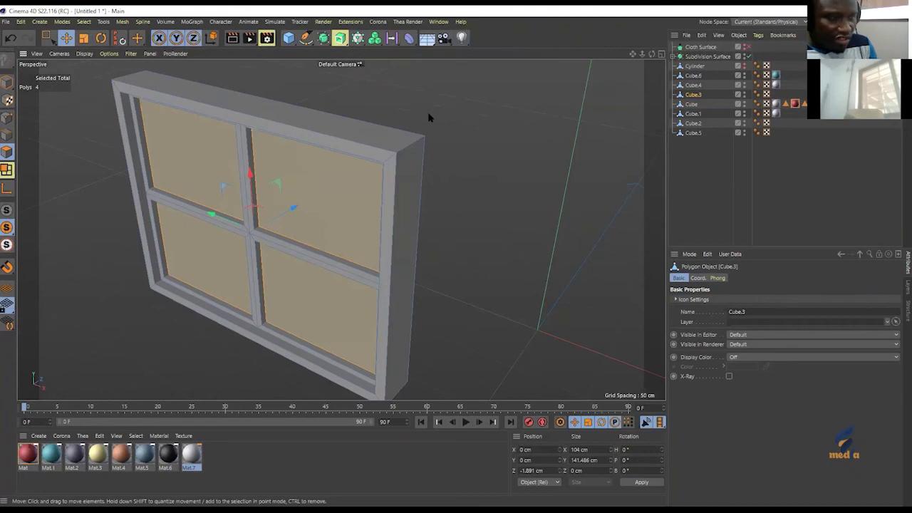
Invert the selection to the frame faces and apply purple Mat.2 to them.
key(u)
key(i)
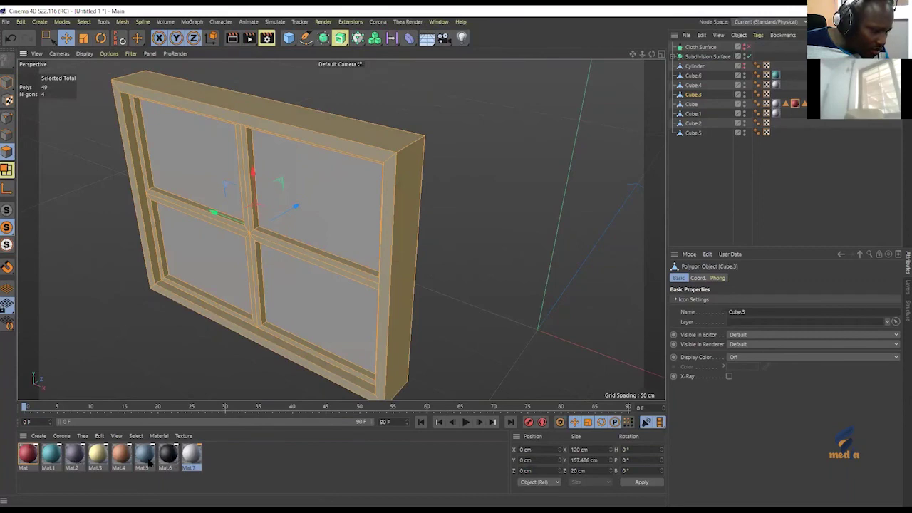
drag(104, 453, 252, 335)
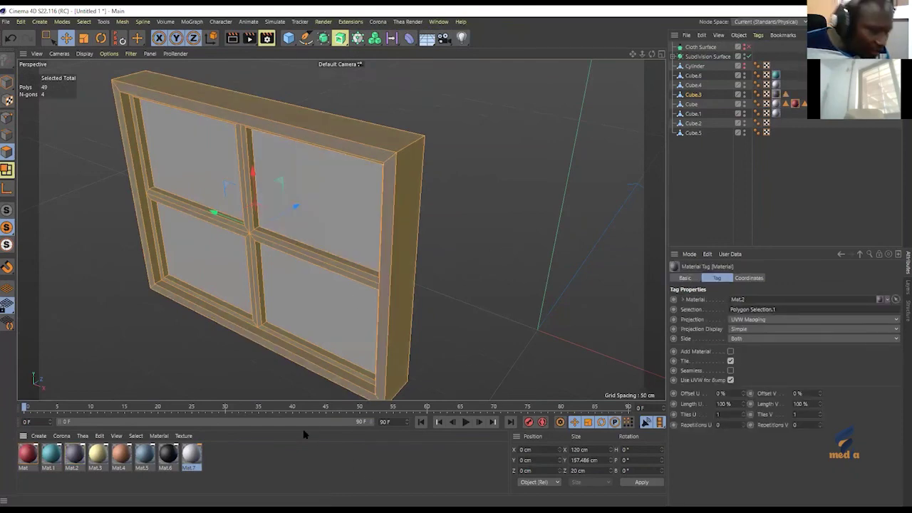
Create a new material Mat.8 and enable Transparency on it.
double_click(215, 456)
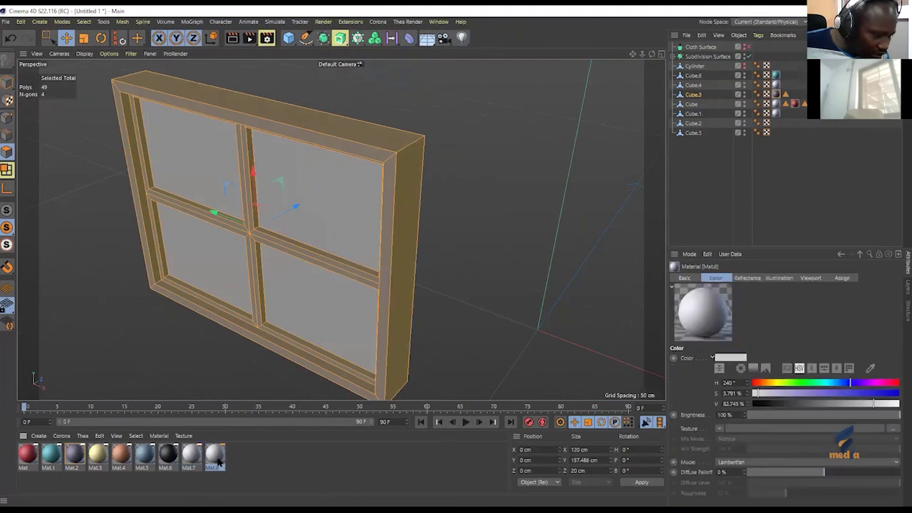
double_click(215, 456)
drag(299, 74, 580, 65)
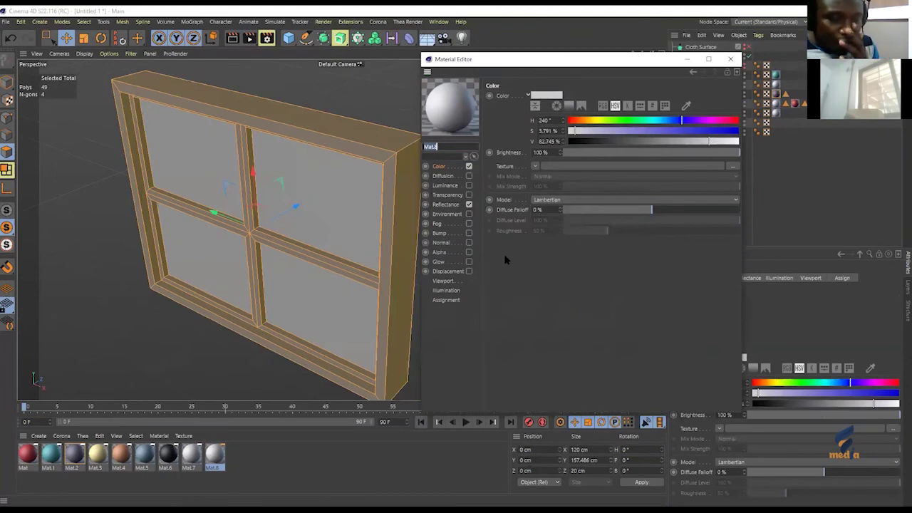
click(469, 195)
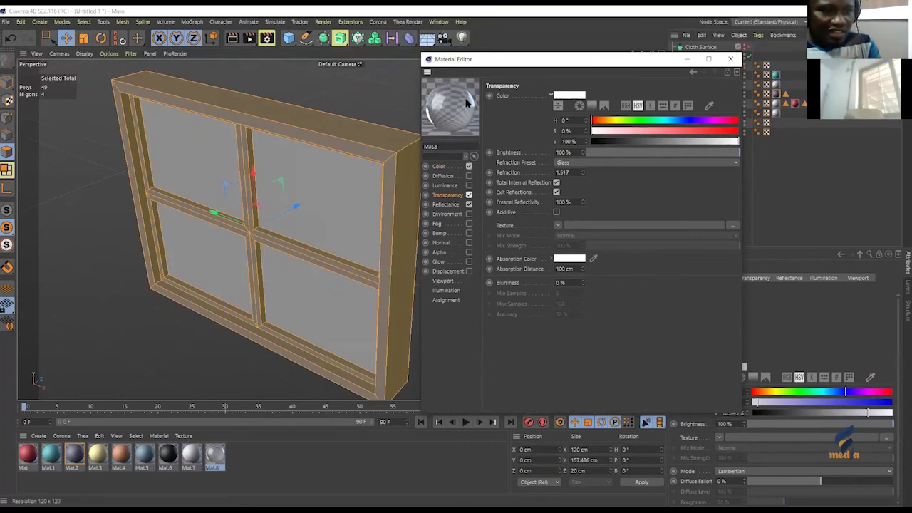
Try Pearl and Beer refraction presets, settle on Plexiglas, and close the editor.
click(581, 164)
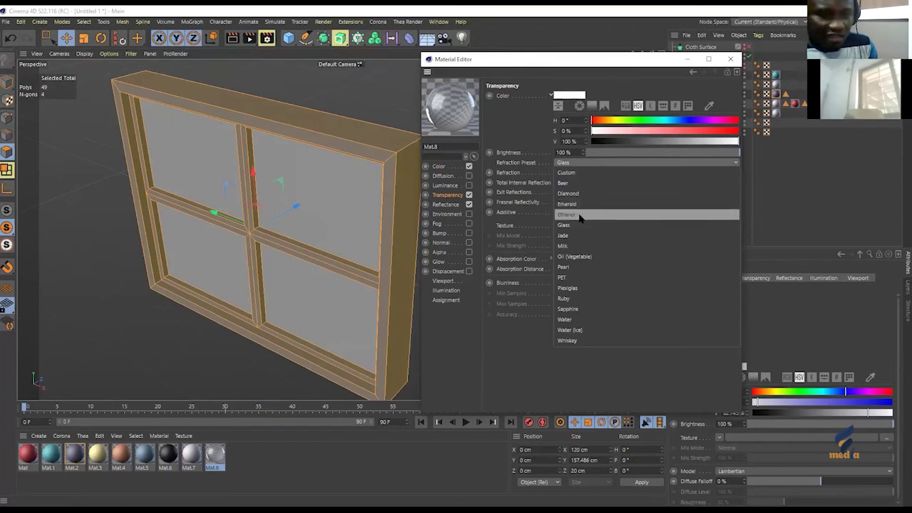
click(565, 269)
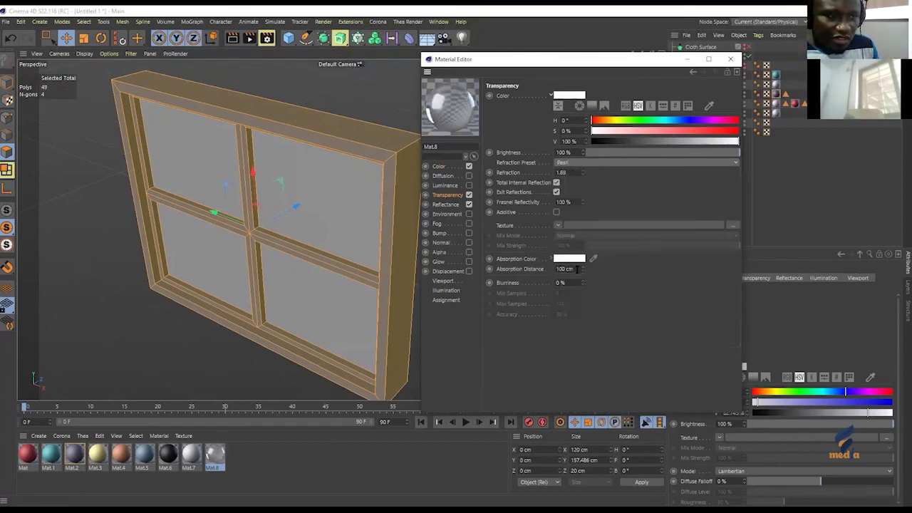
click(583, 165)
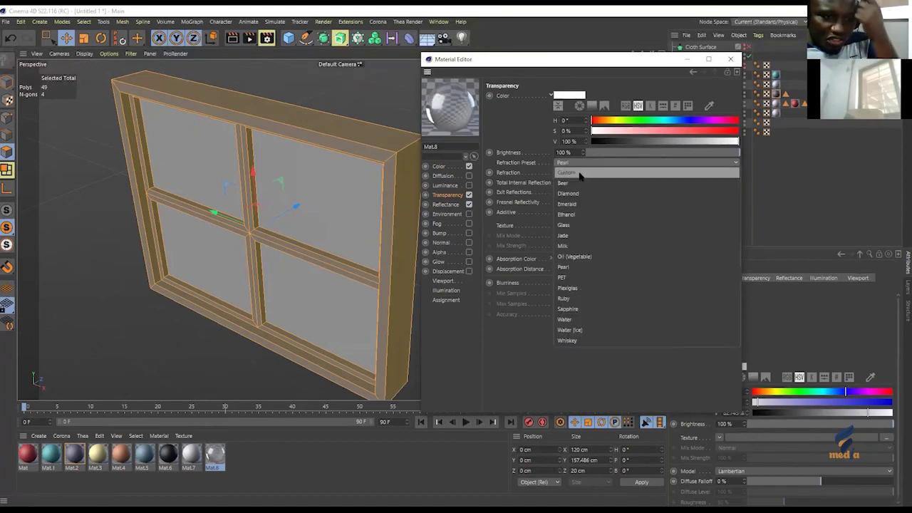
click(581, 187)
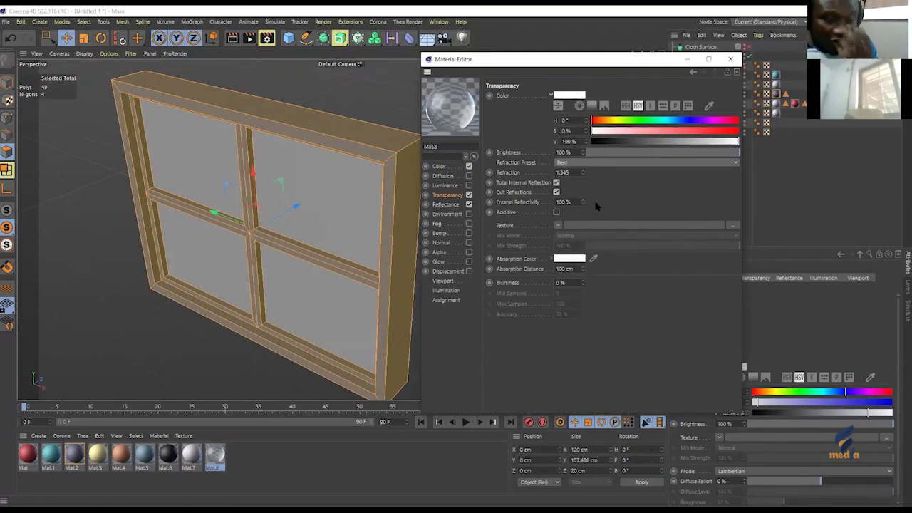
click(571, 163)
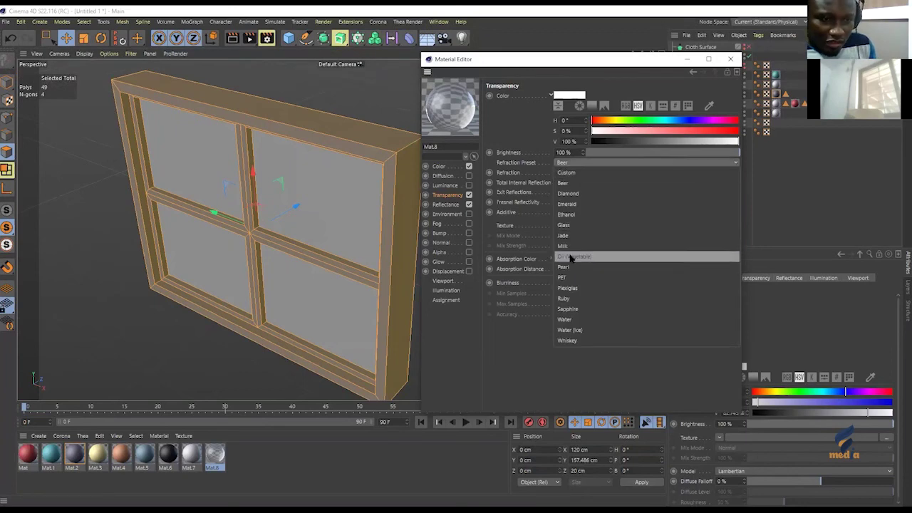
click(570, 289)
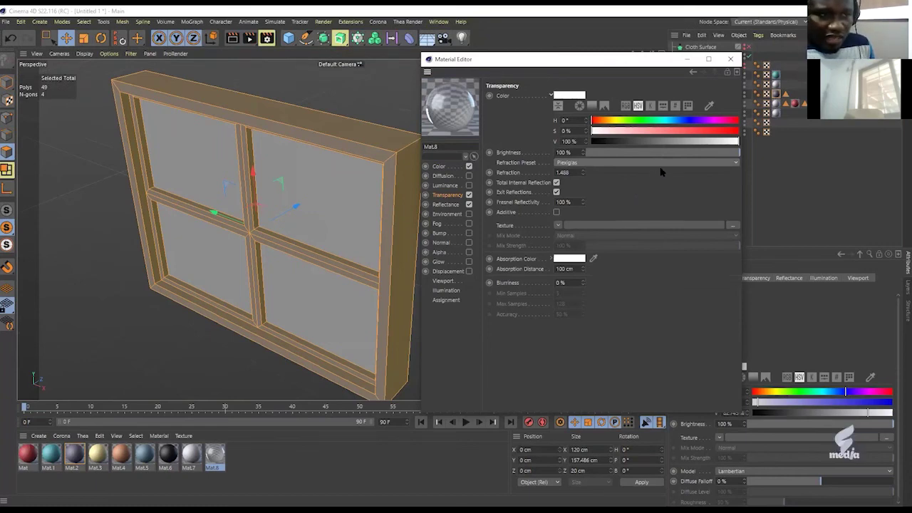
click(731, 61)
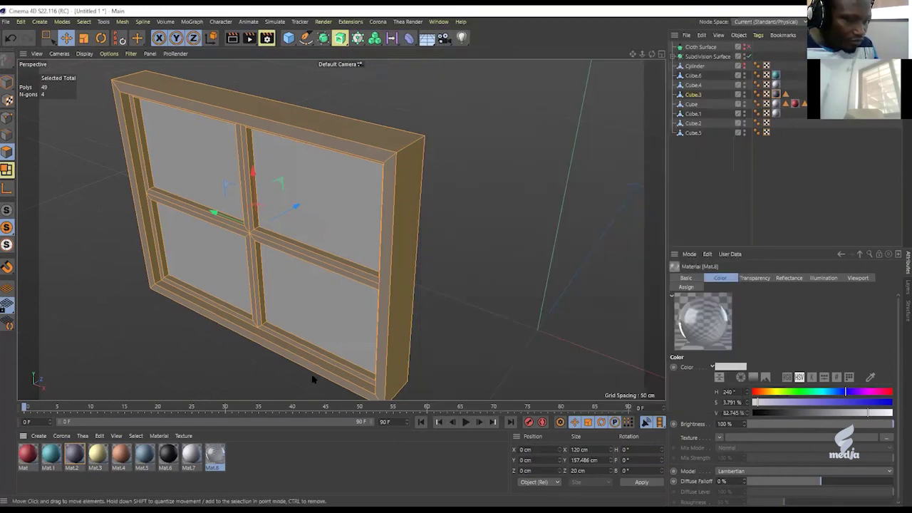
Apply the glass Mat.8 to the four window pane faces and start a viewport render.
click(419, 292)
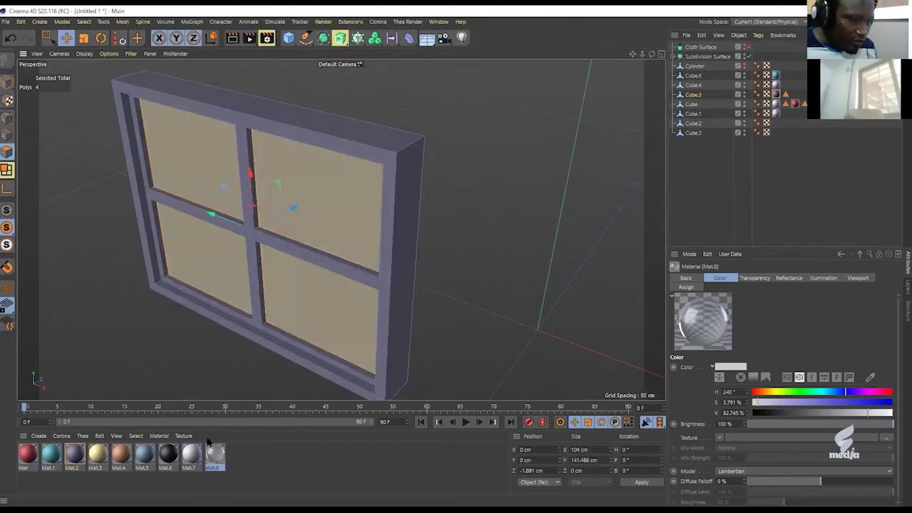
drag(218, 463, 312, 310)
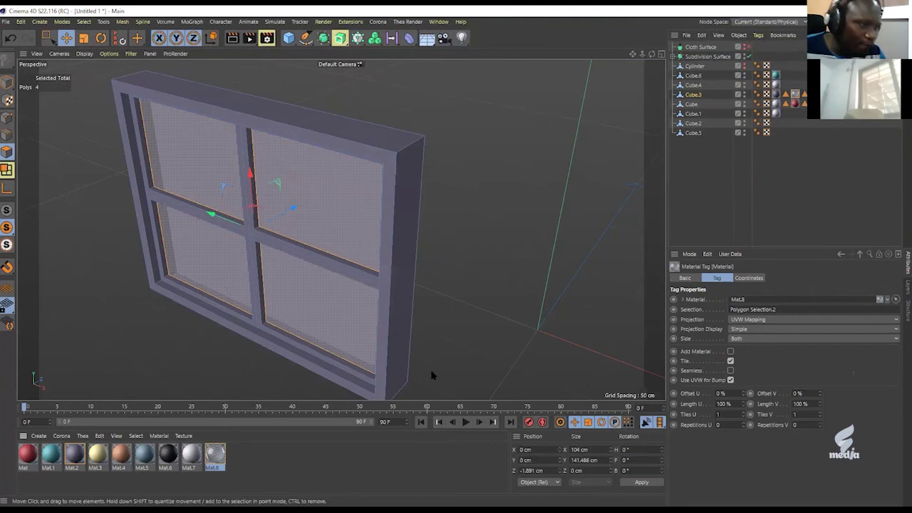
click(448, 253)
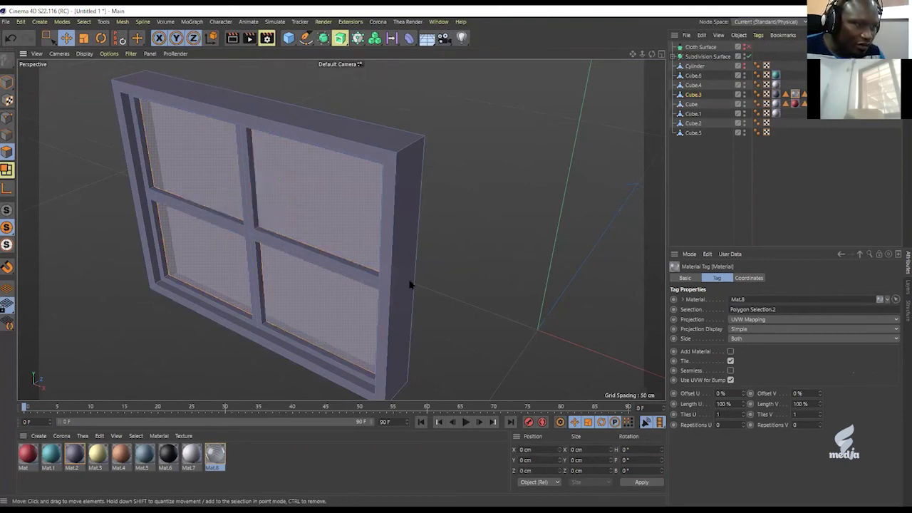
key(ctrl+r)
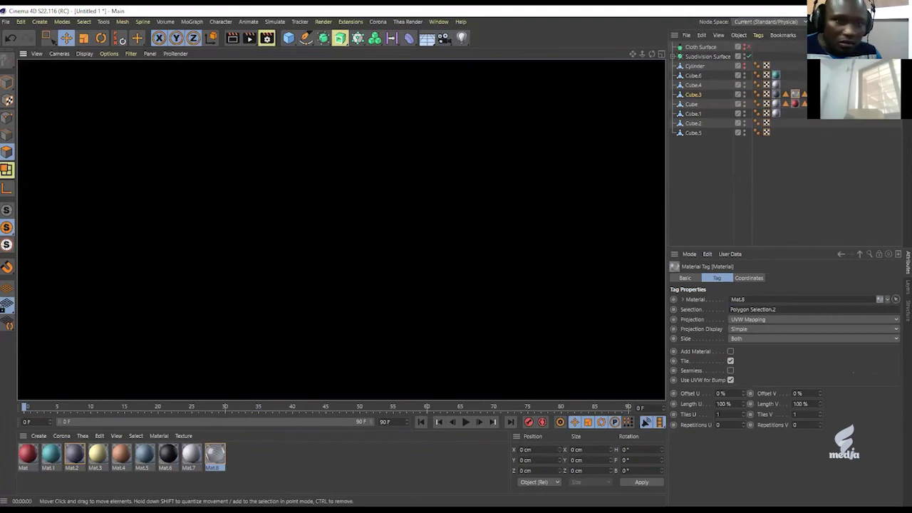
Stop the render preview, zoom out, and render the view again.
key(Escape)
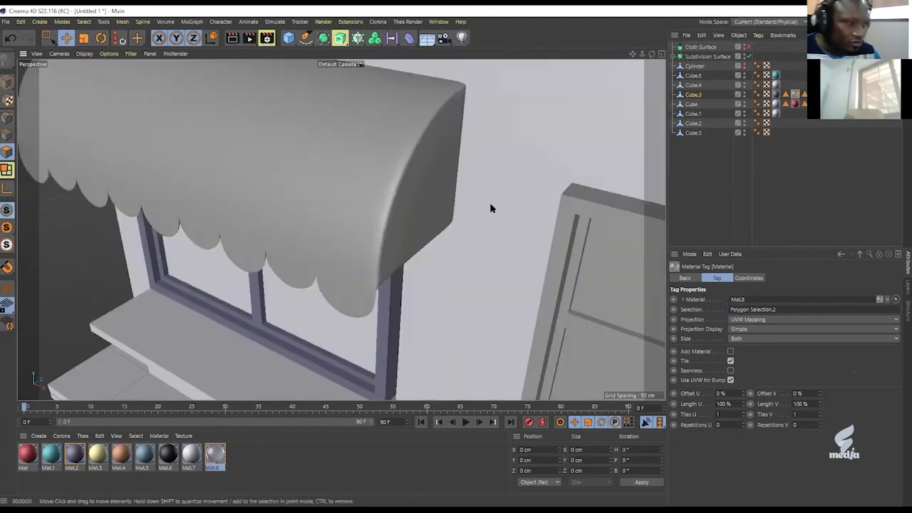
scroll(449, 237, down, 10)
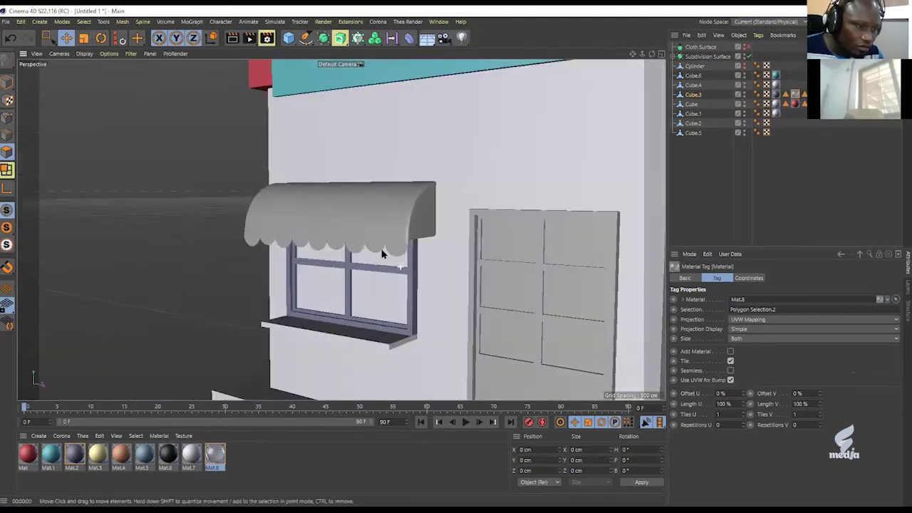
key(ctrl+r)
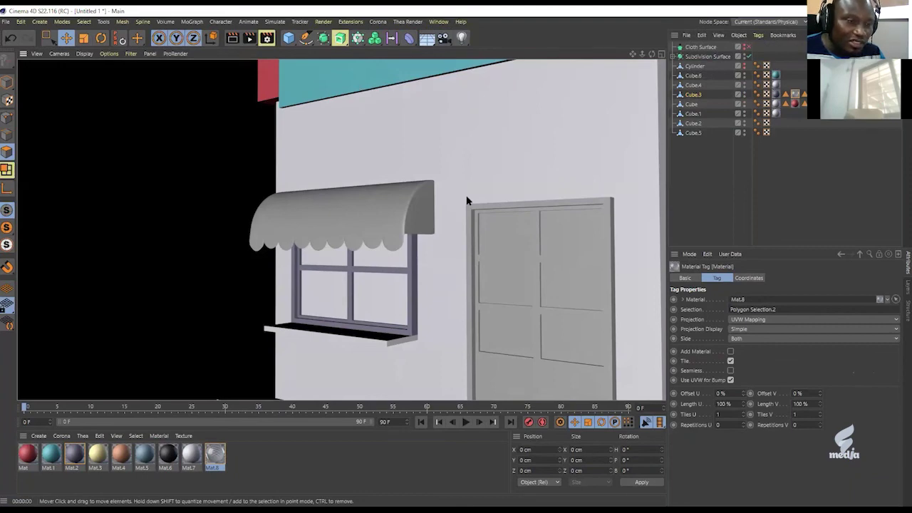
Orbit and pan the view back to the whole coffee shop with its glazed window.
alt+drag(548, 177, 427, 180)
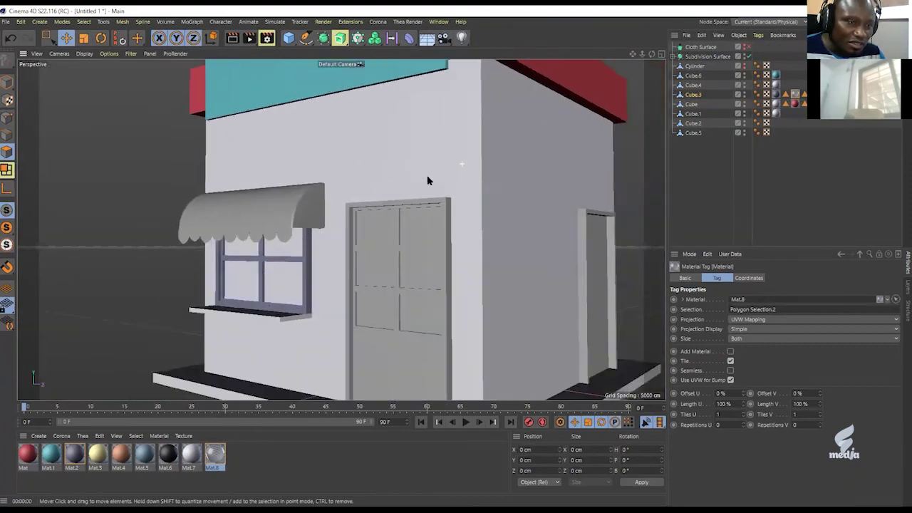
scroll(431, 178, down, 5)
scroll(449, 200, up, 3)
alt+middle_drag(435, 196, 382, 200)
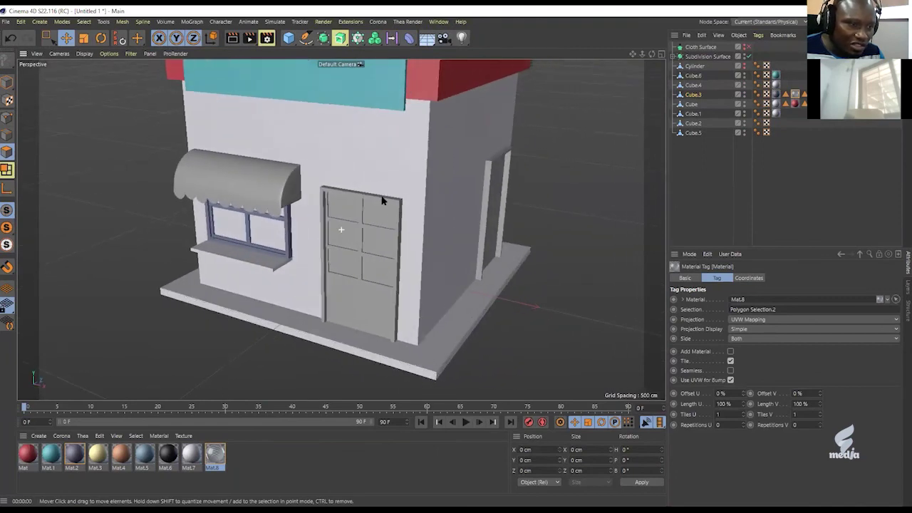